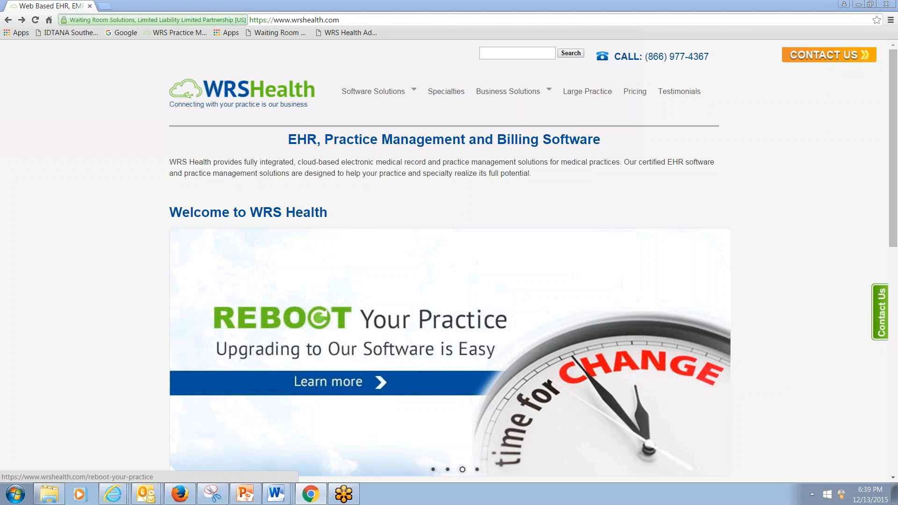
- Browse the Reboot Your Practice promotion page, then return to the WRS Health home page
click(582, 280)
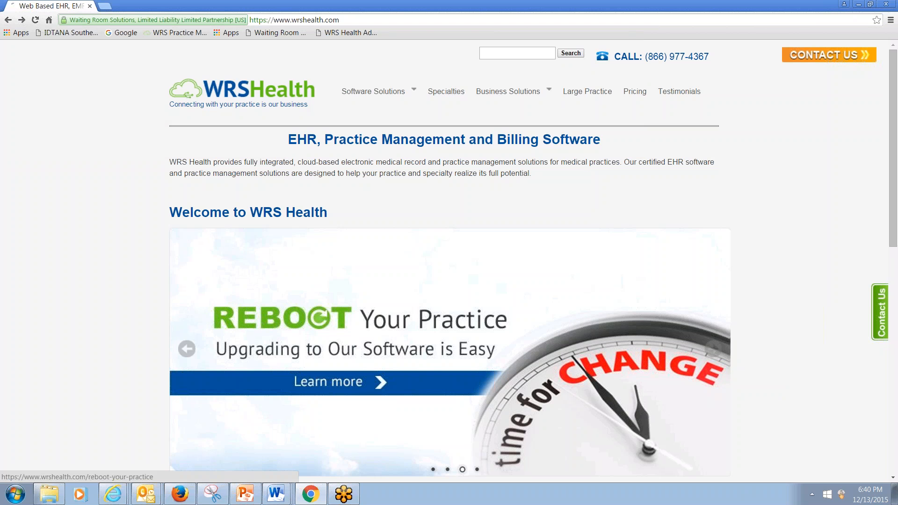
scroll(658, 386, down, 2)
scroll(658, 386, down, 3)
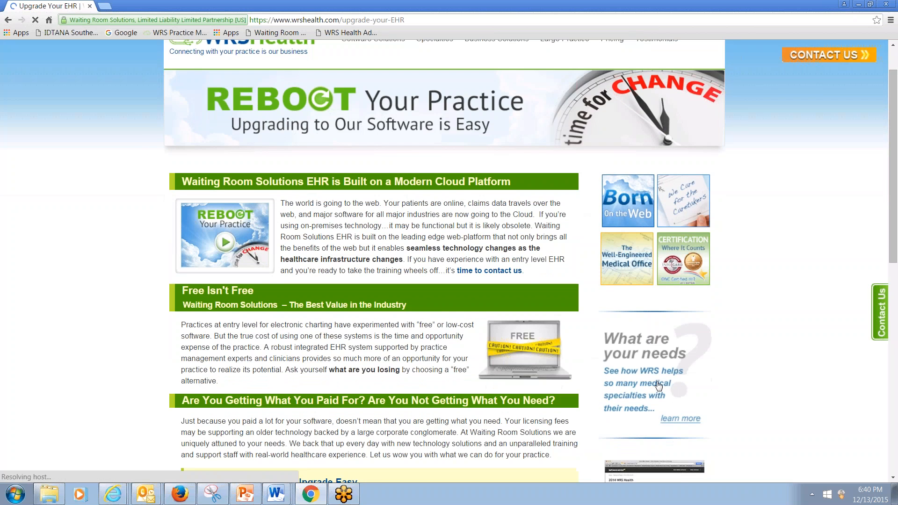
scroll(659, 386, down, 9)
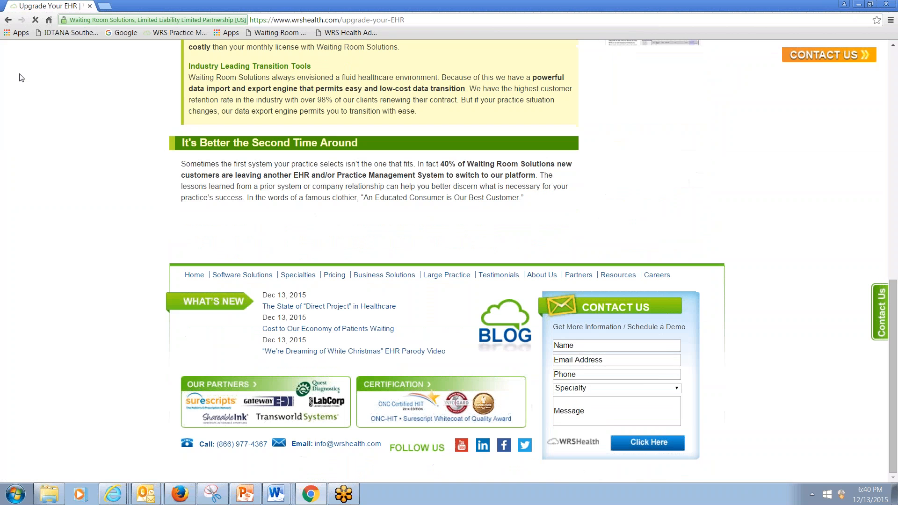
click(8, 20)
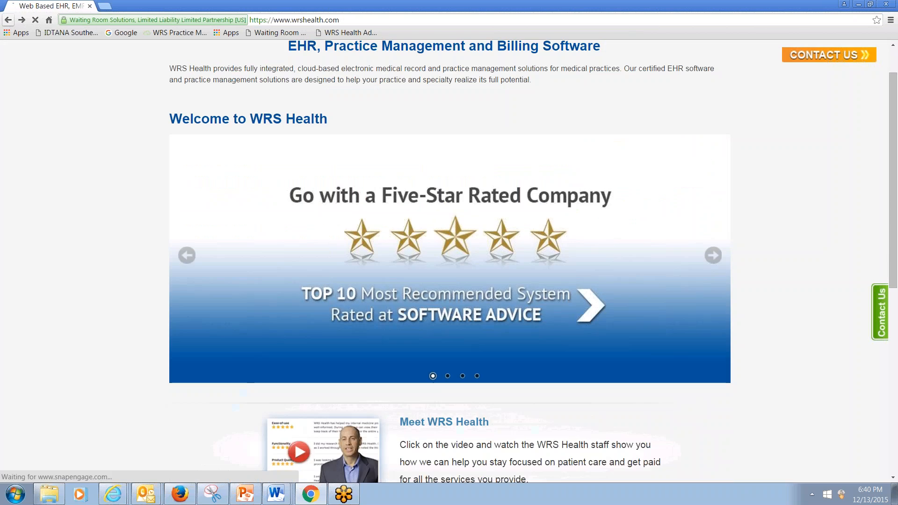
scroll(668, 368, down, 4)
scroll(668, 369, down, 5)
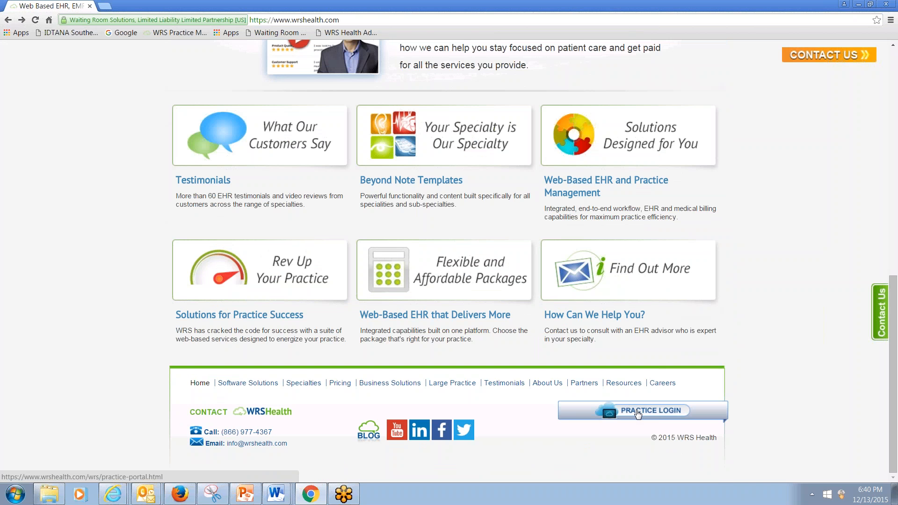
- Open the practice login portal and replace the User ID with the saved administrator account
click(637, 411)
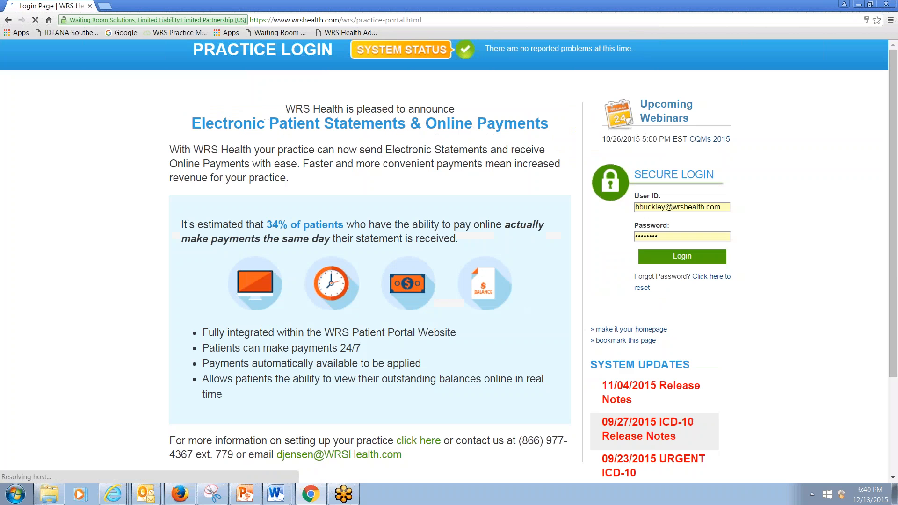
triple_click(722, 206)
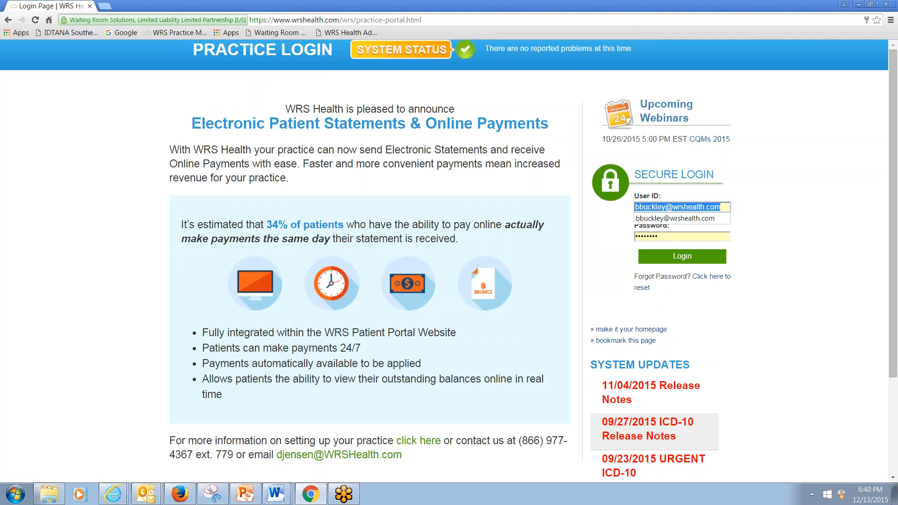
text(w)
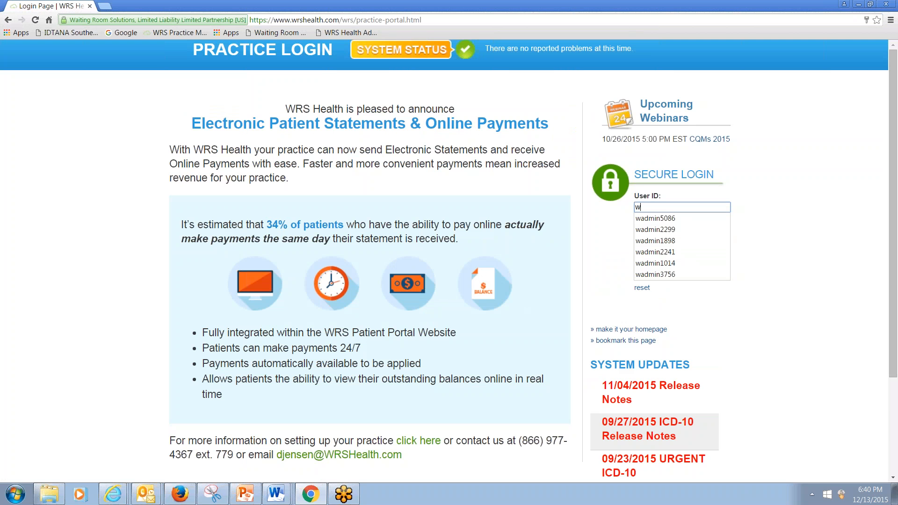
click(651, 218)
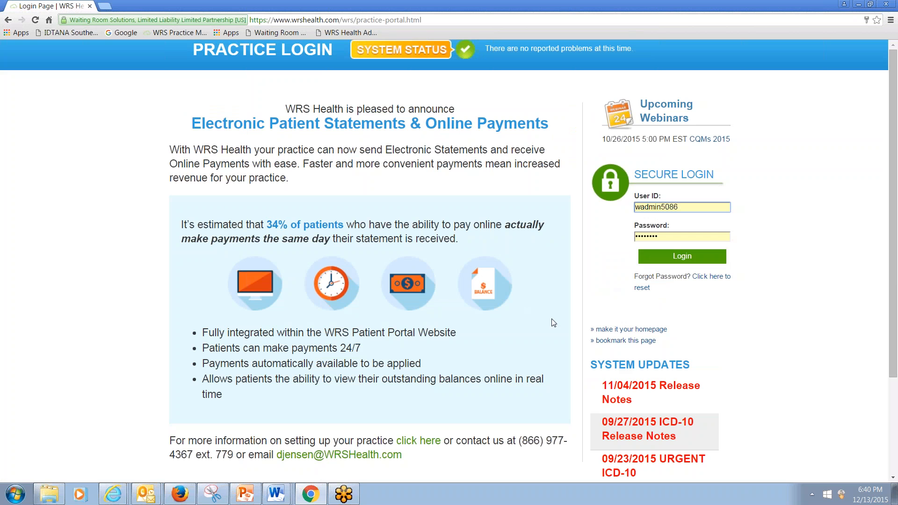
- Retype the account password in the login form
click(885, 20)
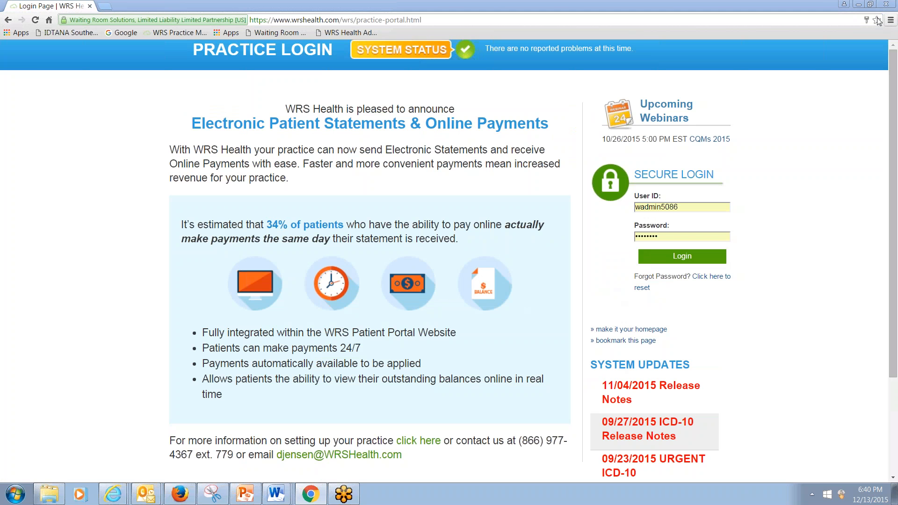
click(876, 11)
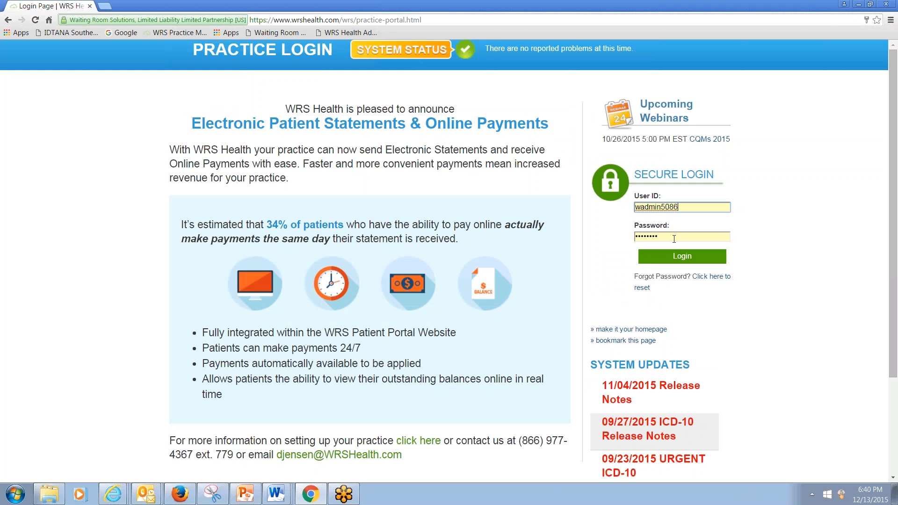
double_click(636, 236)
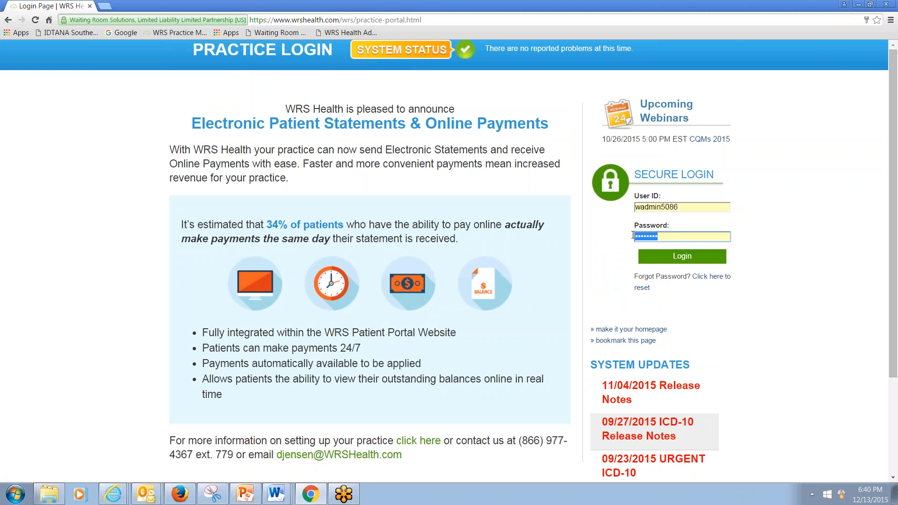
text(****)
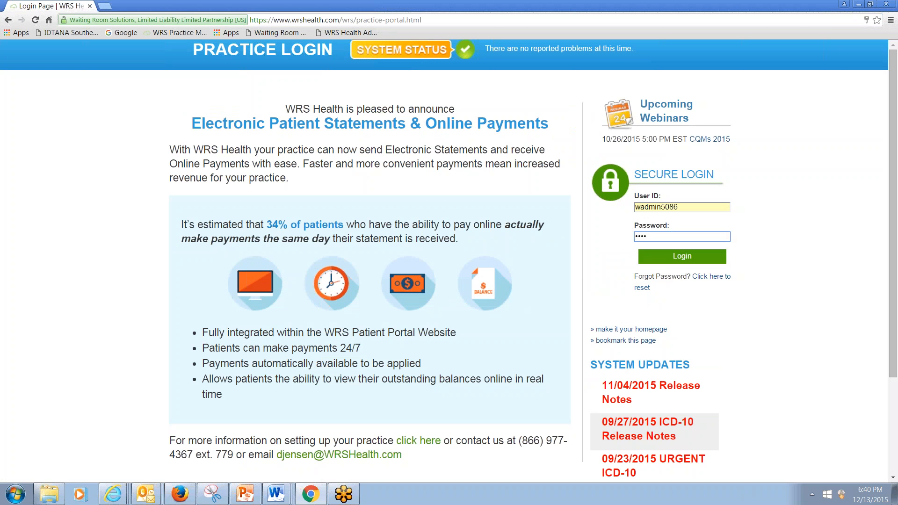
text(***)
- Retry the login with the saved administrator username and the retyped password
click(673, 256)
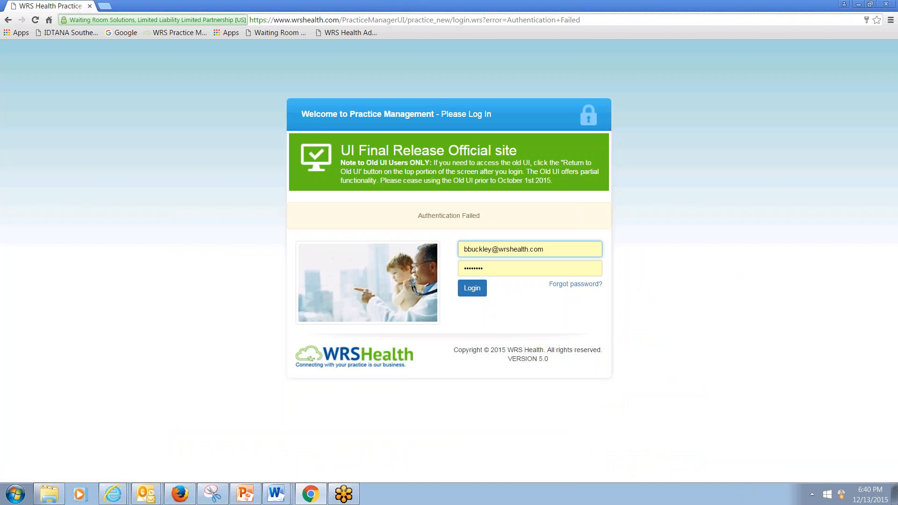
triple_click(562, 253)
text(wadm)
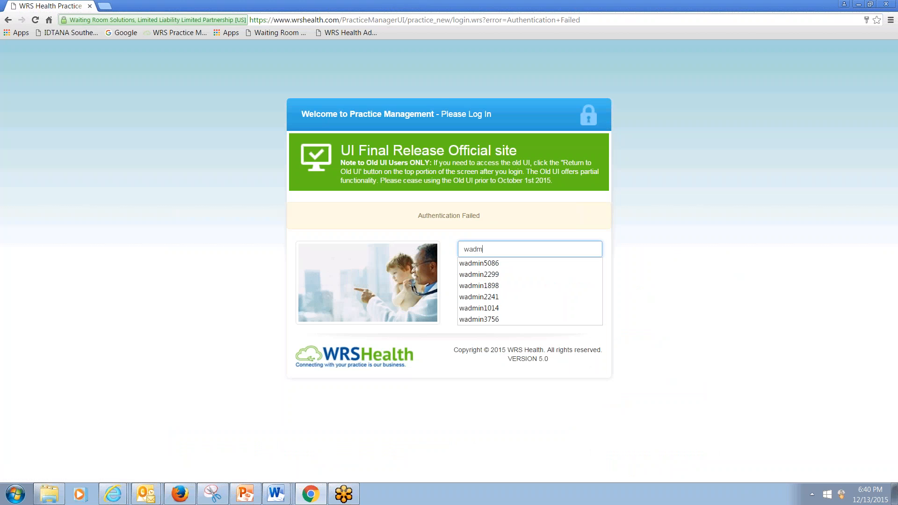
text(in50)
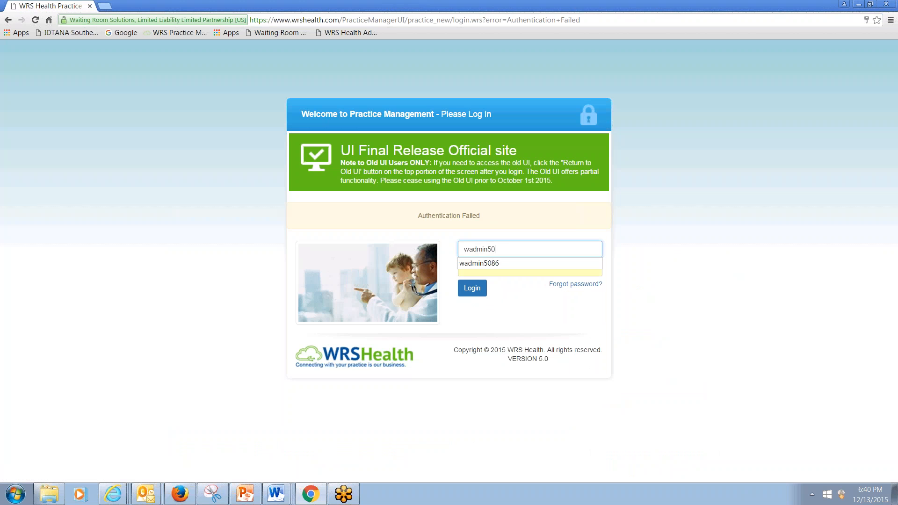
text(86)
click(501, 263)
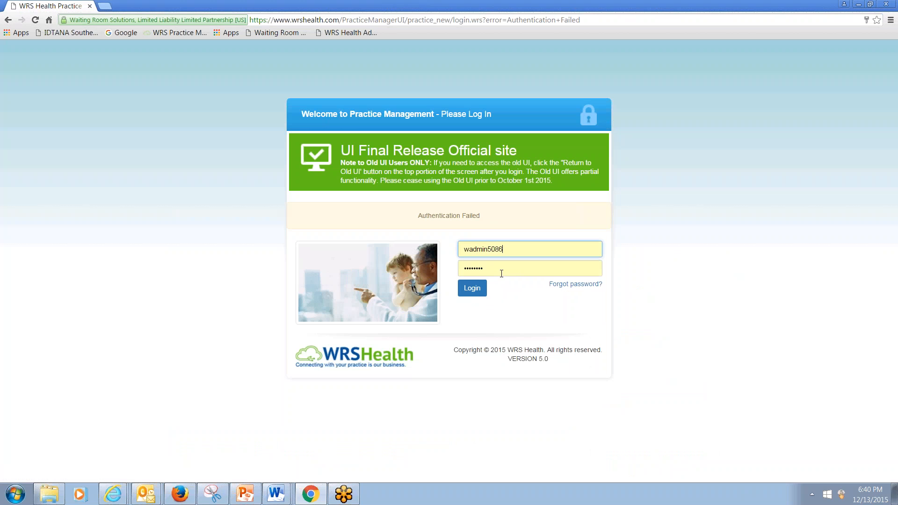
key(Tab)
text(•••••)
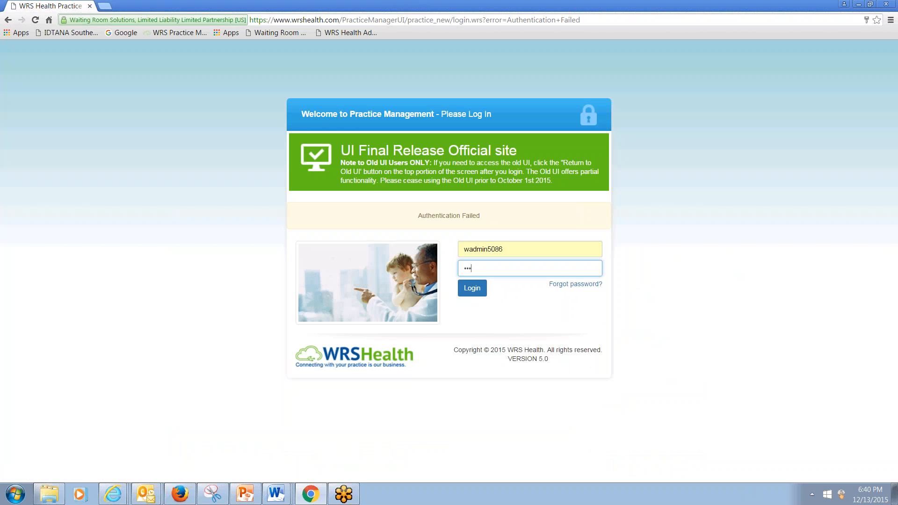
text(•••)
click(480, 290)
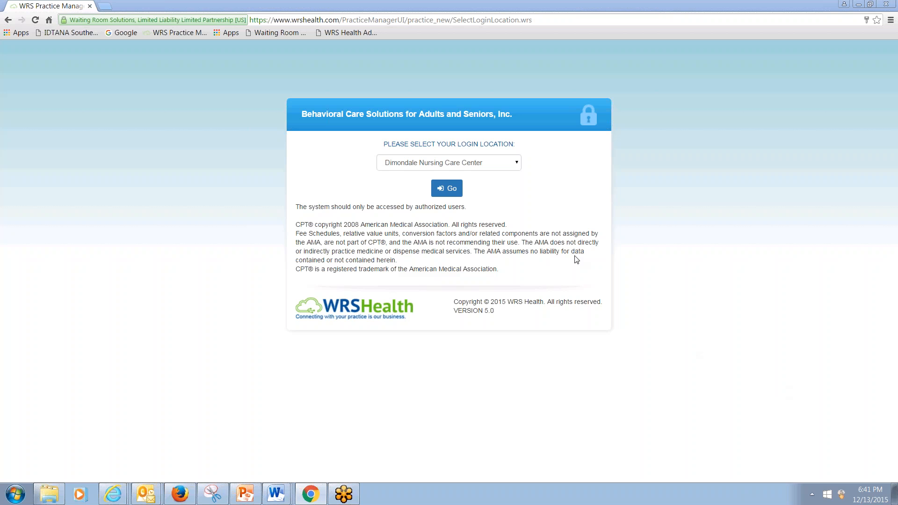
- Choose Waltonwoods at Lakeside as the login location and enter the practice
click(429, 166)
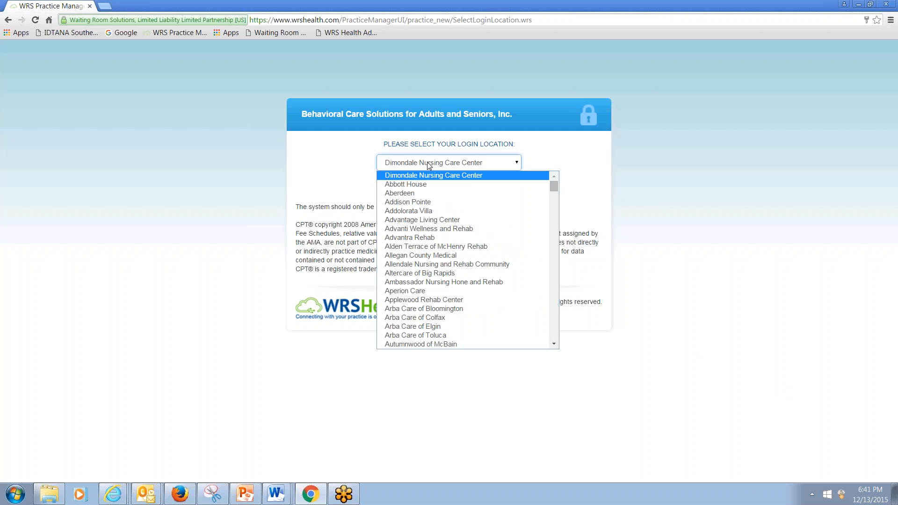
text(wh)
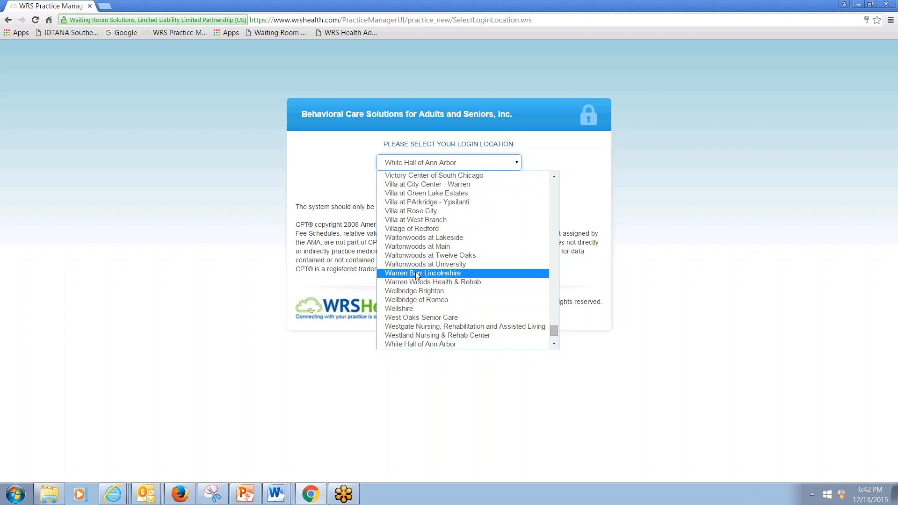
click(416, 241)
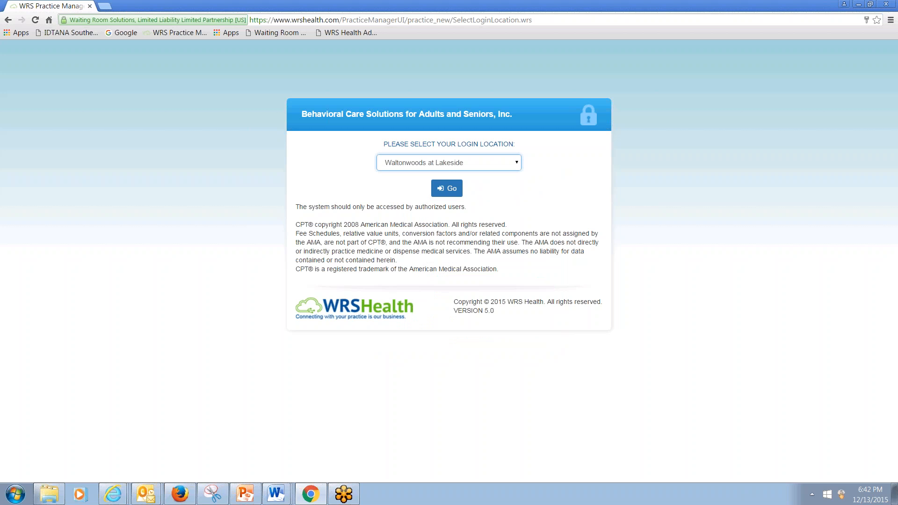
click(448, 189)
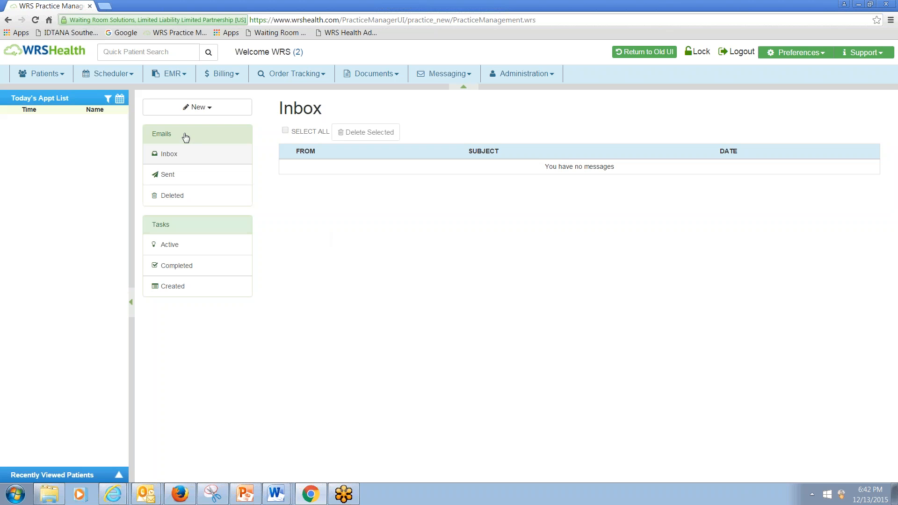
- Start a new message and add the staff member matching 'Mo' as its recipient
double_click(159, 135)
click(181, 230)
double_click(156, 225)
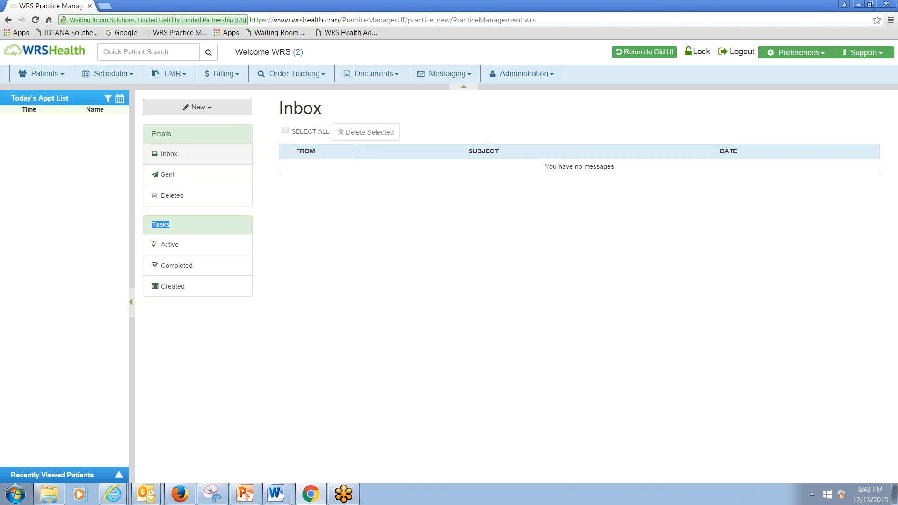
click(210, 108)
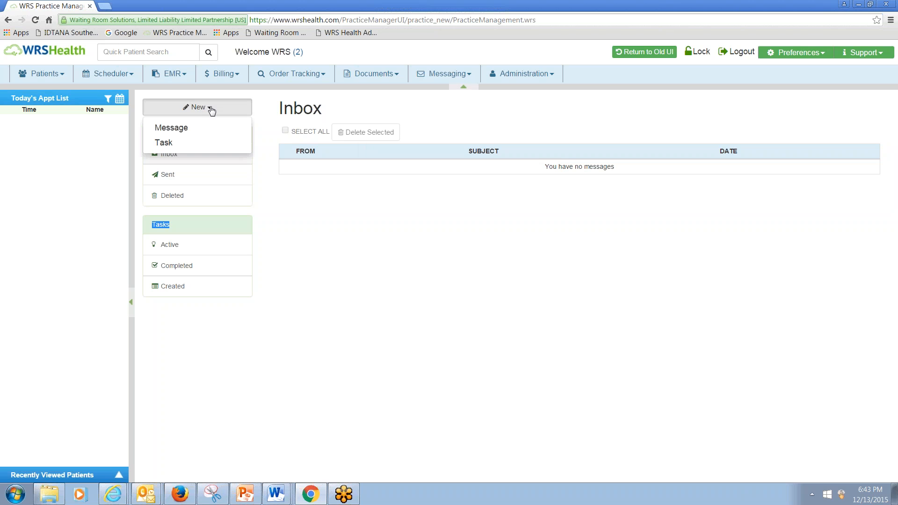
click(201, 129)
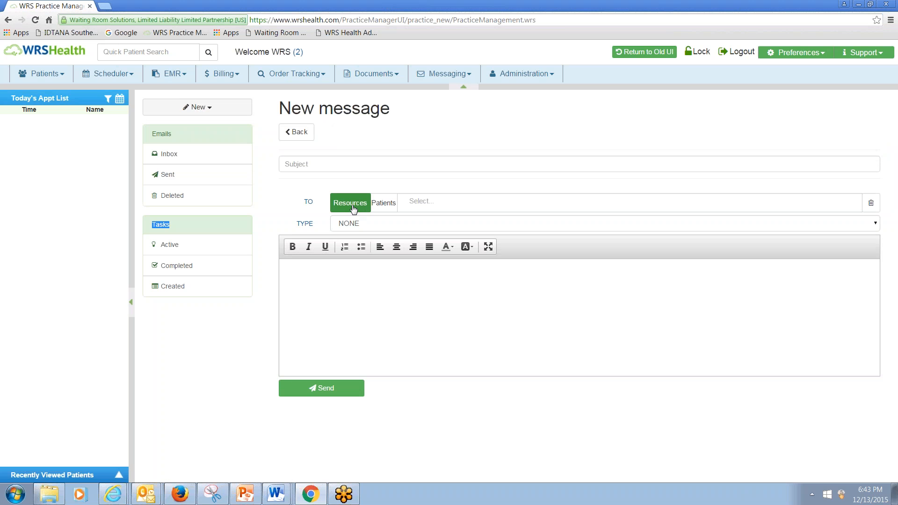
click(441, 202)
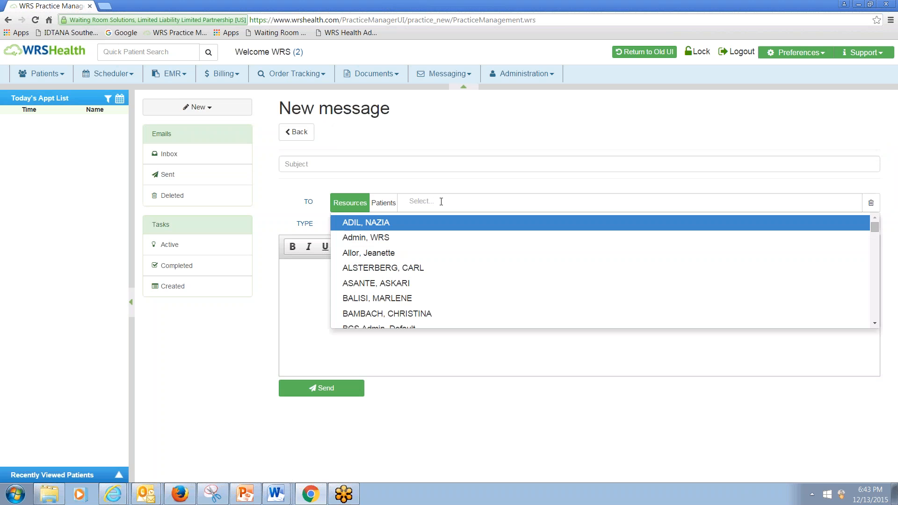
text(Mo)
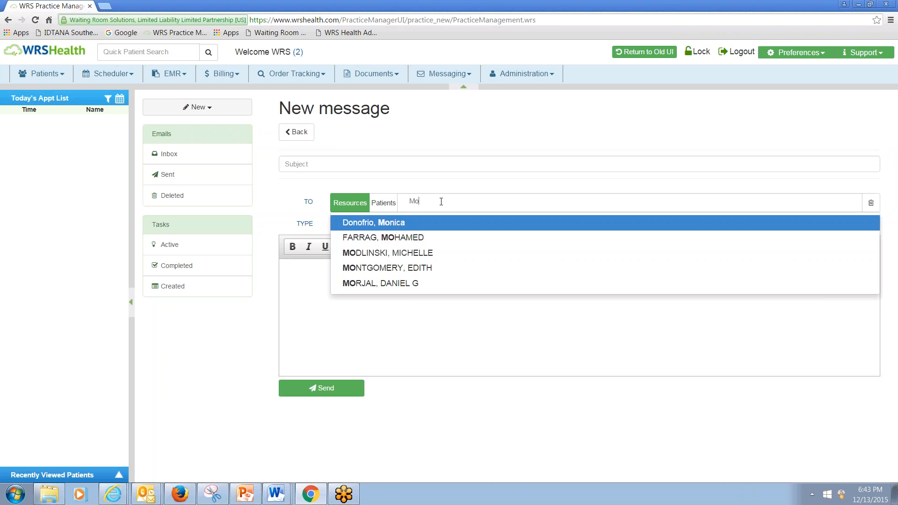
click(432, 223)
- Write 'type message here' in the message body, correcting the typo
click(334, 290)
text(ty)
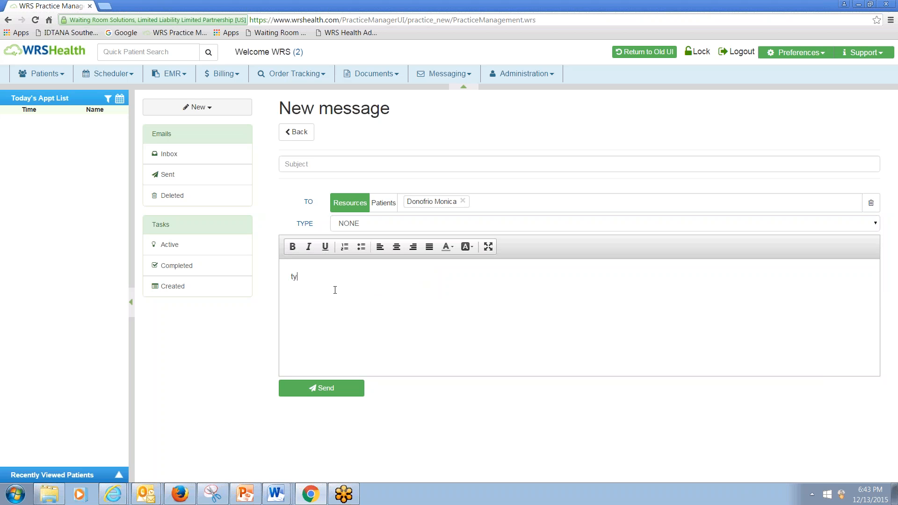
text(pe message here)
click(790, 55)
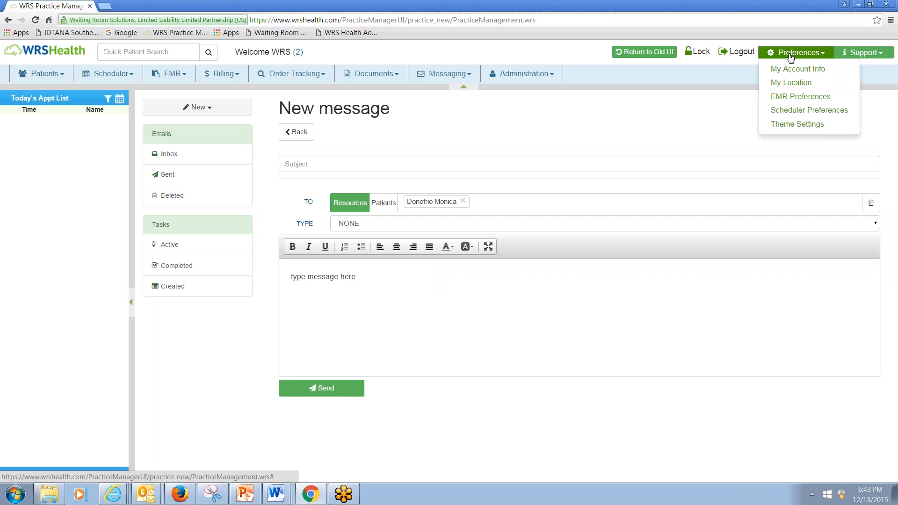
- In Theme Settings, switch iPad/Tablet Mode to true and back to false, then save
click(793, 130)
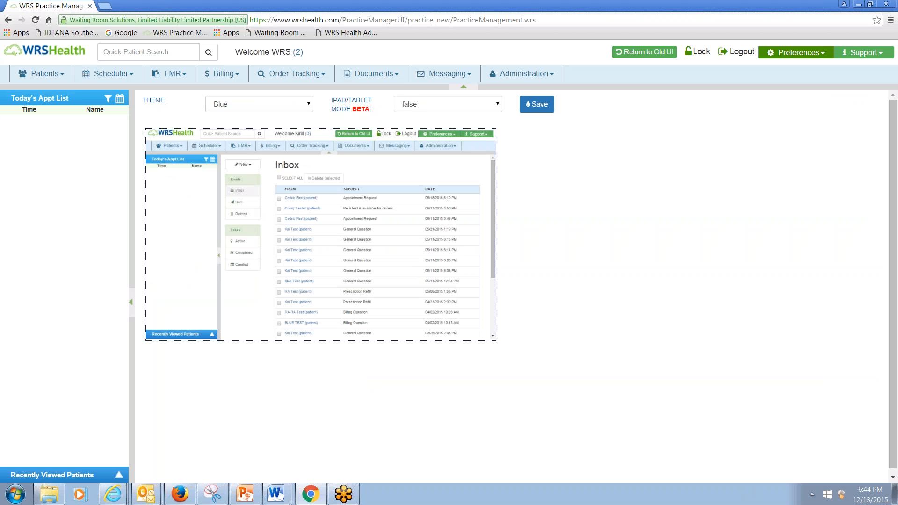
click(432, 107)
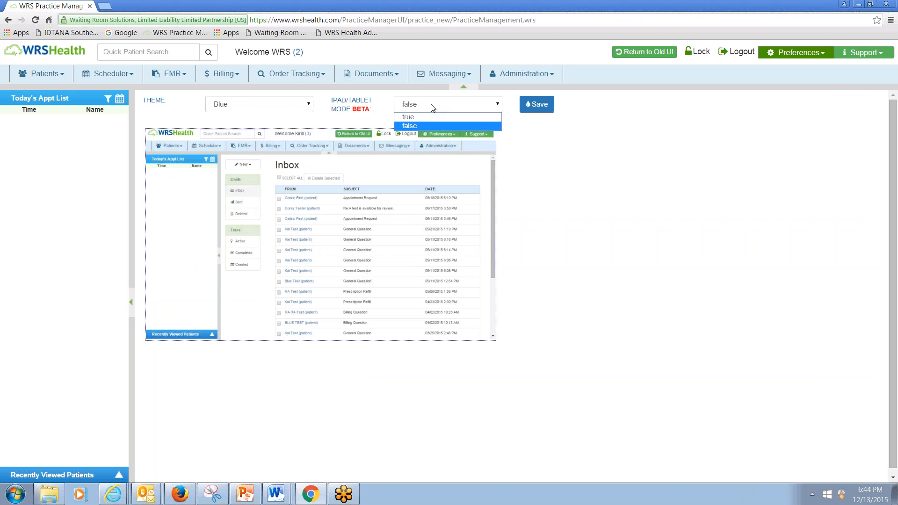
click(432, 116)
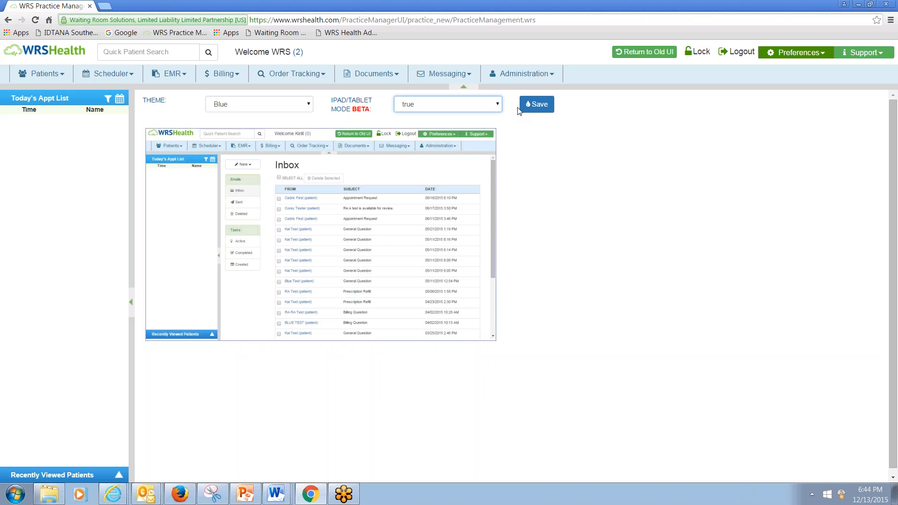
click(473, 108)
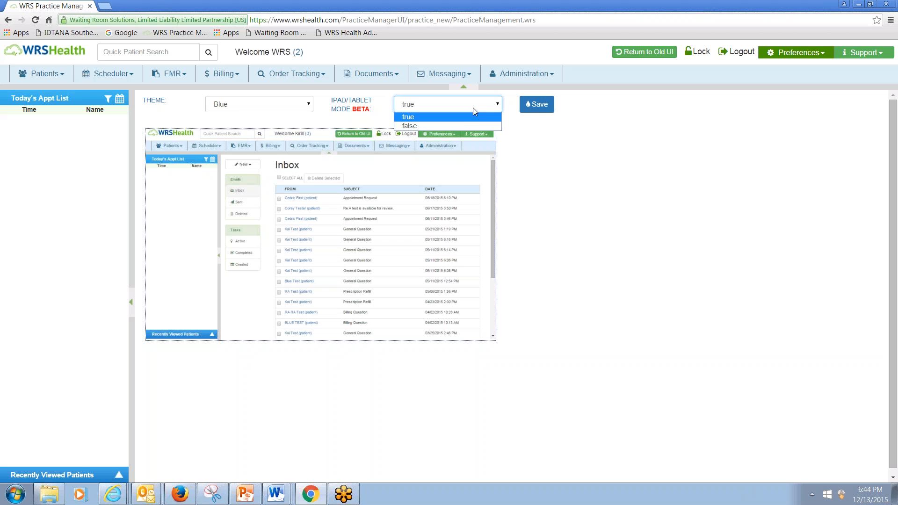
click(460, 124)
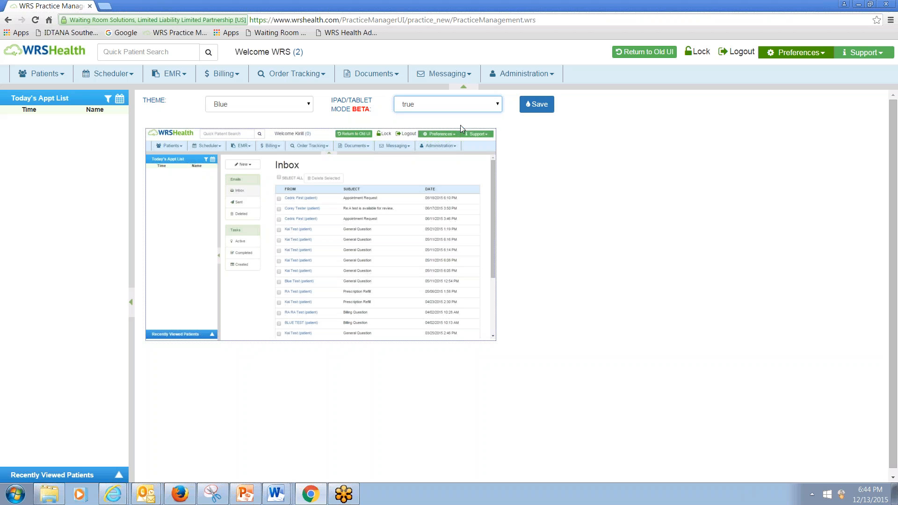
click(539, 105)
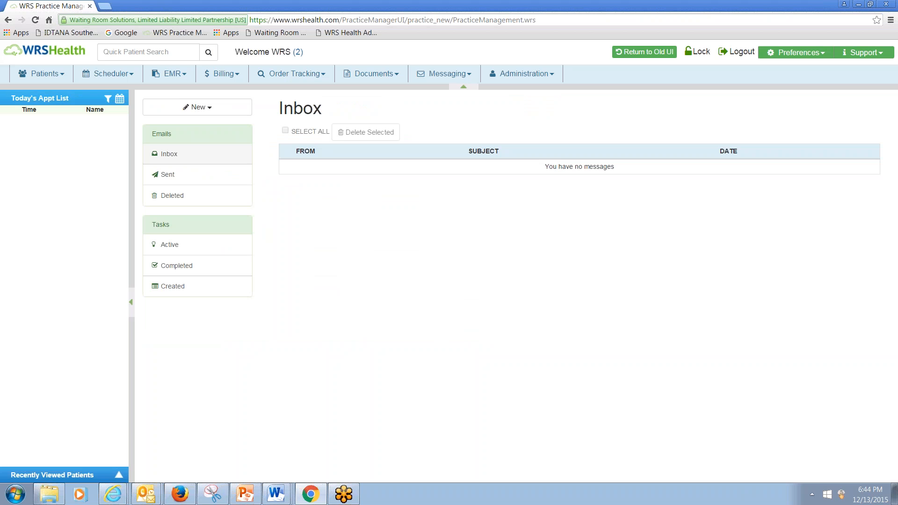
click(798, 55)
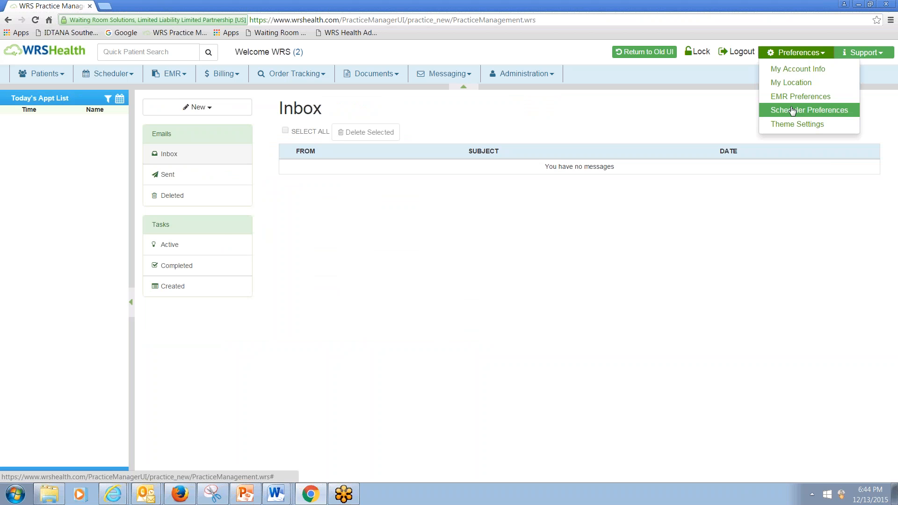
click(795, 124)
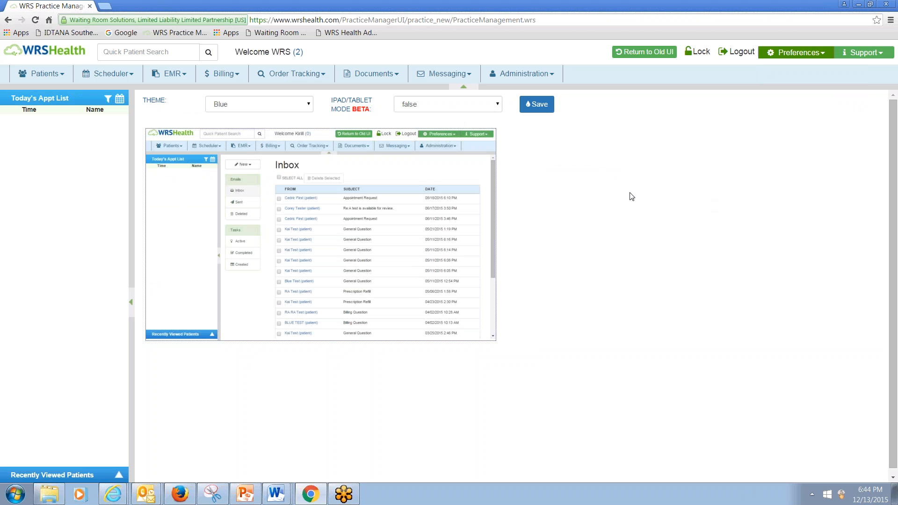
click(539, 108)
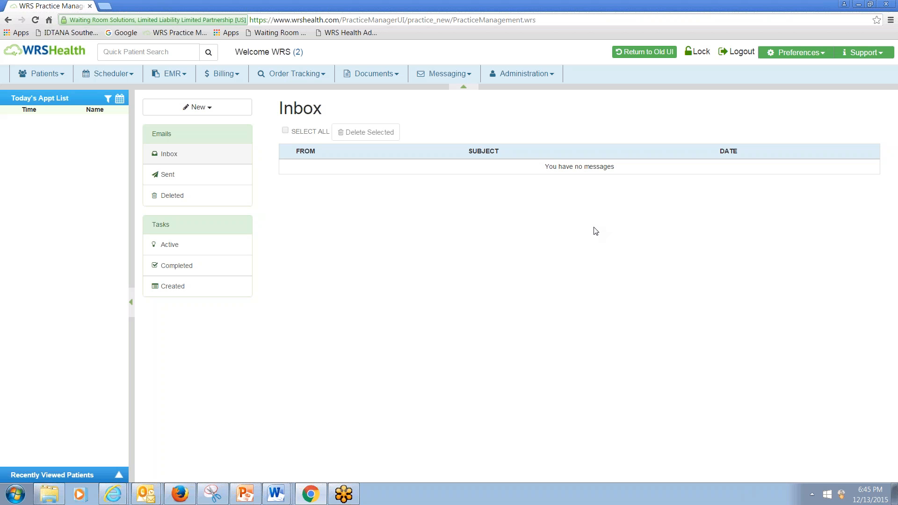
- Open the Patient Recall queue and keep the patient location filter at Any
click(112, 75)
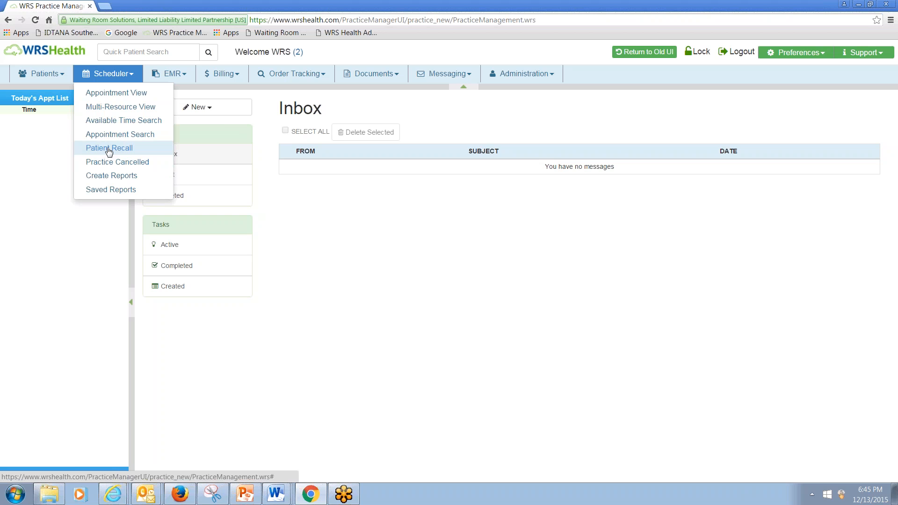
click(109, 149)
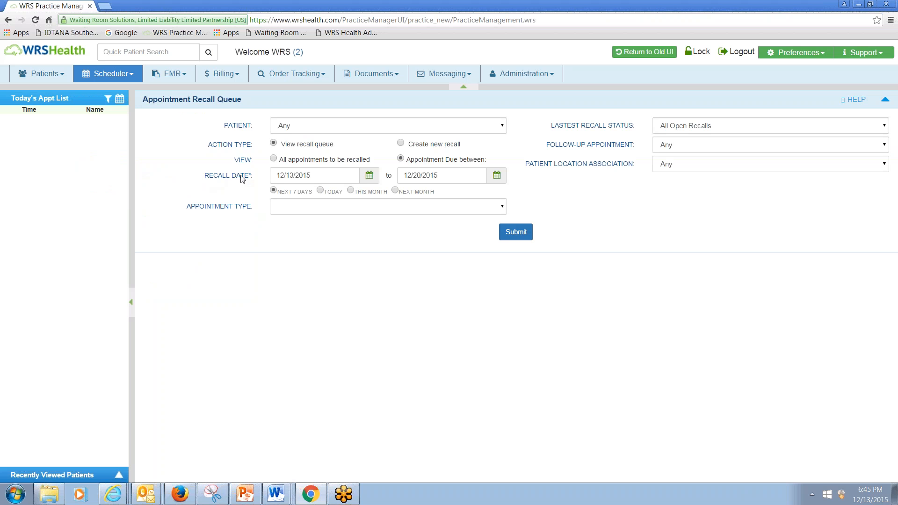
triple_click(255, 179)
click(580, 184)
triple_click(622, 171)
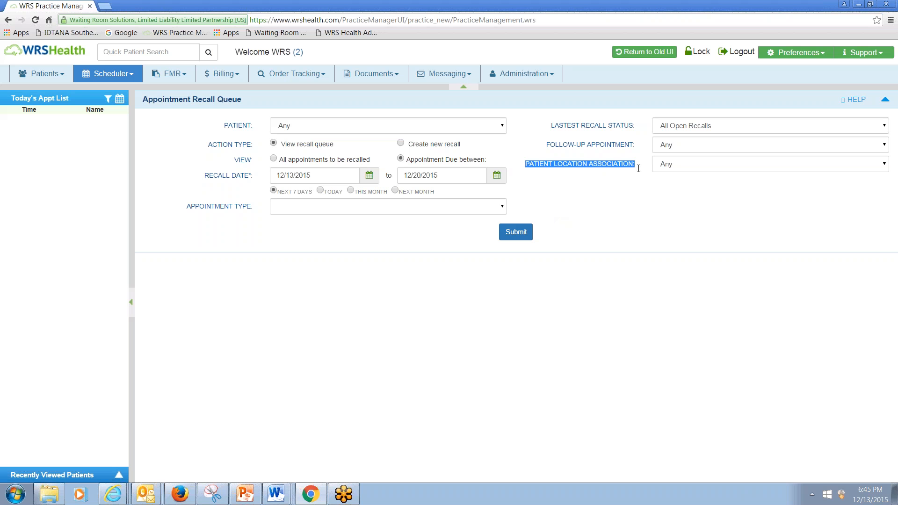
click(682, 168)
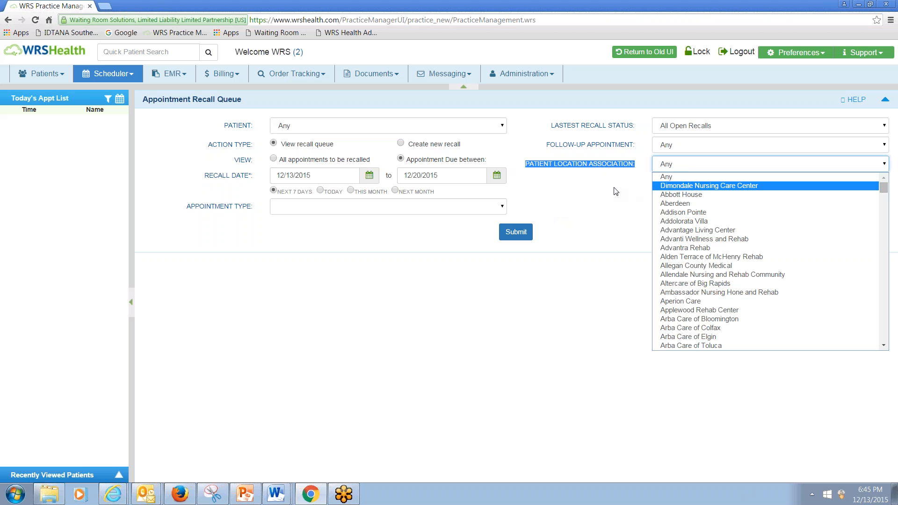
click(666, 177)
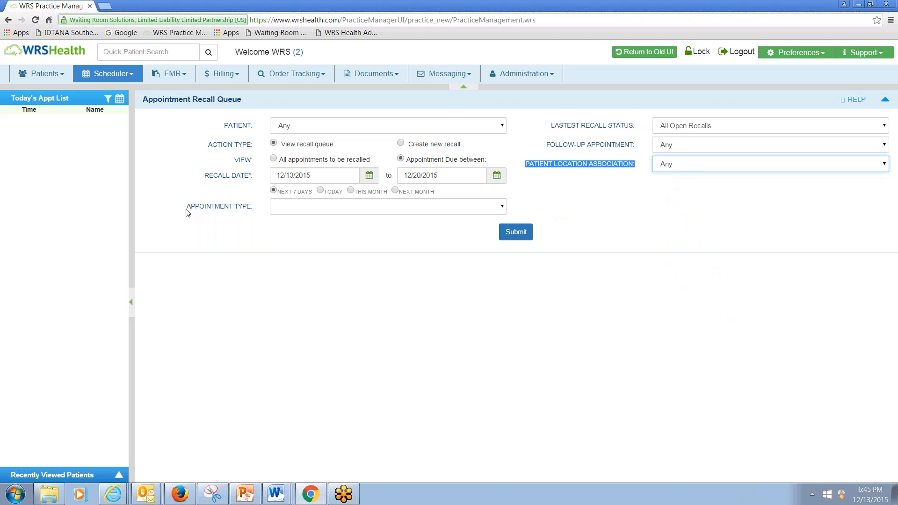
- Set the recall search's appointment type filter to NP/PA
drag(187, 206, 252, 207)
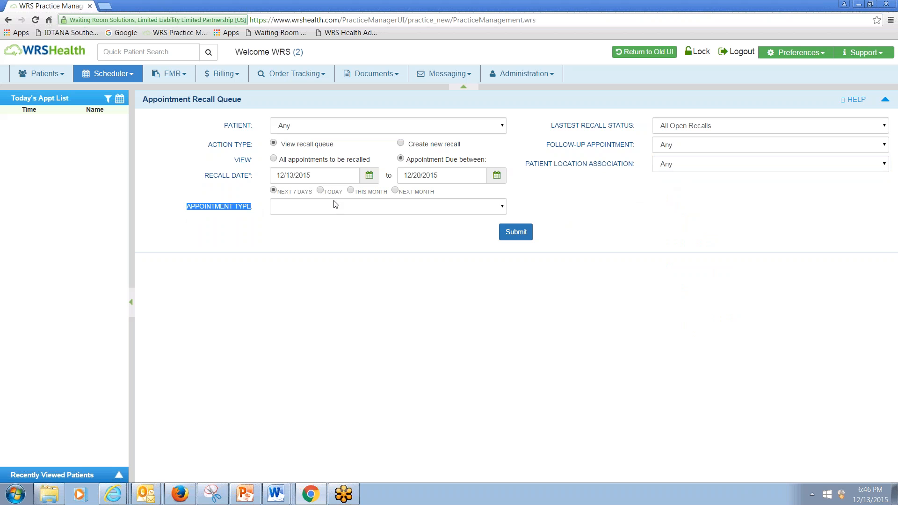
click(500, 207)
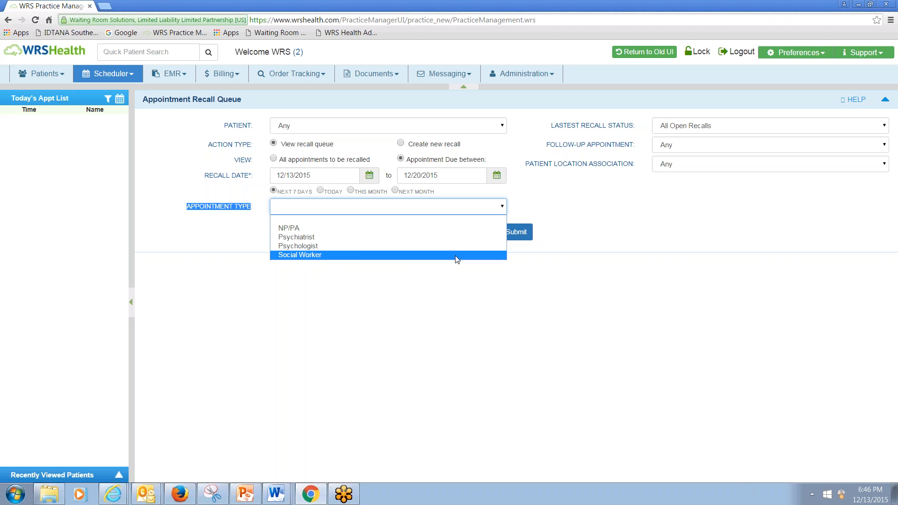
click(238, 245)
click(284, 188)
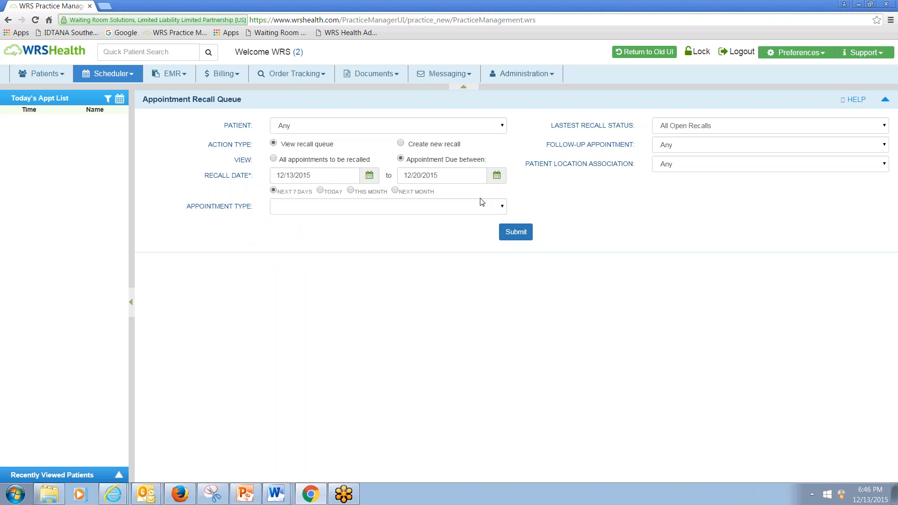
click(443, 209)
click(416, 229)
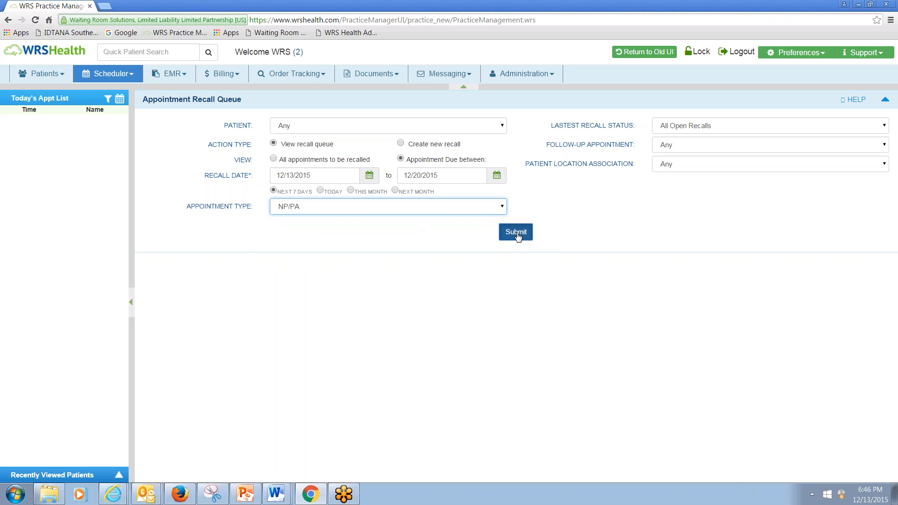
- Run the NP/PA recall search, then rerun it limited to today, 12/13/2015
click(537, 233)
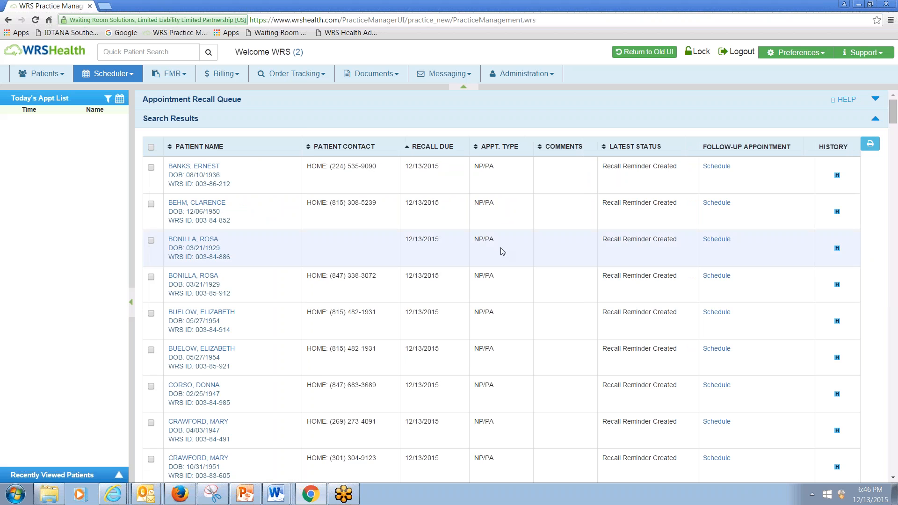
scroll(409, 304, down, 7)
scroll(332, 126, down, 5)
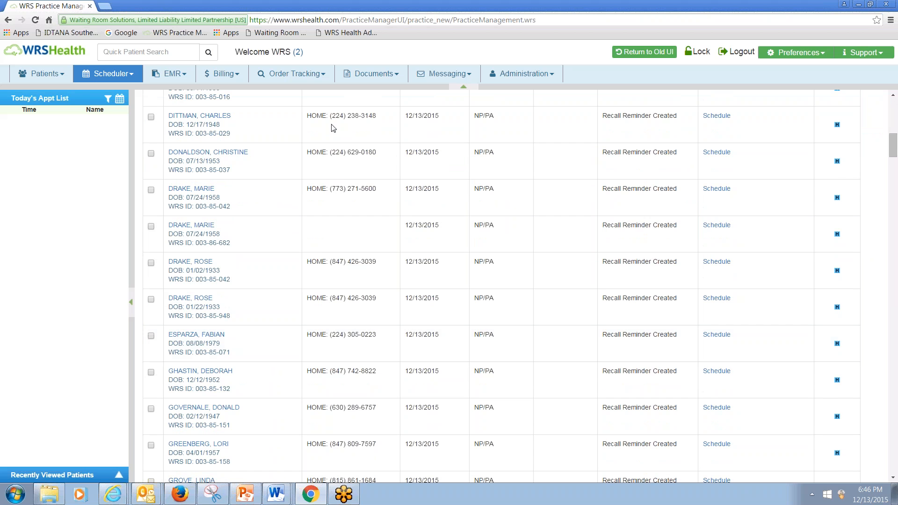
scroll(354, 166, up, 12)
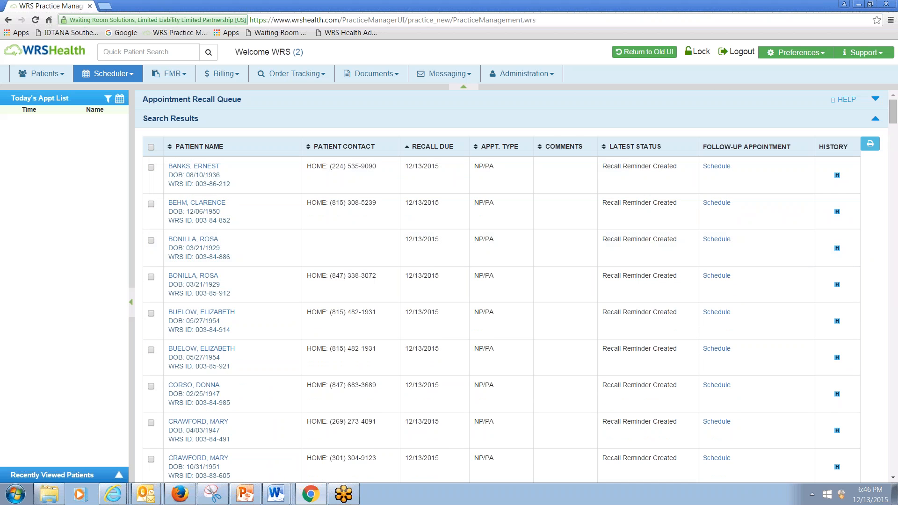
click(305, 104)
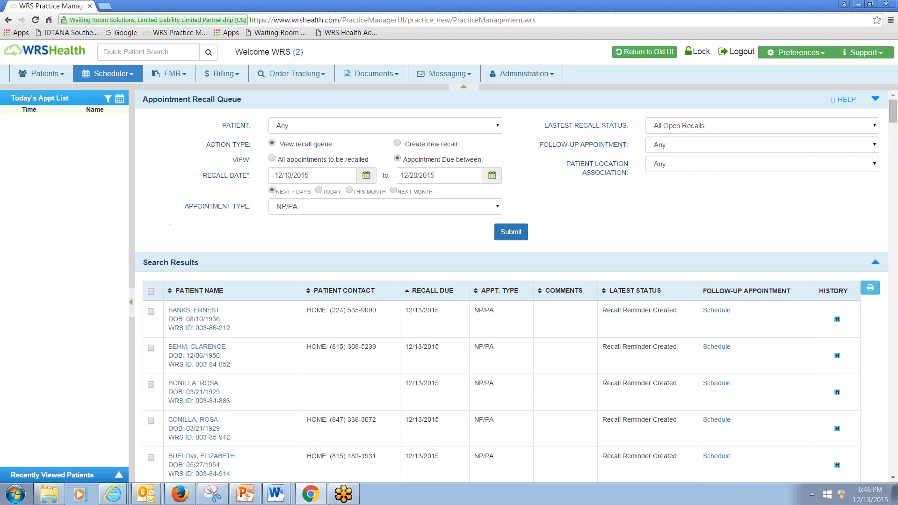
click(319, 189)
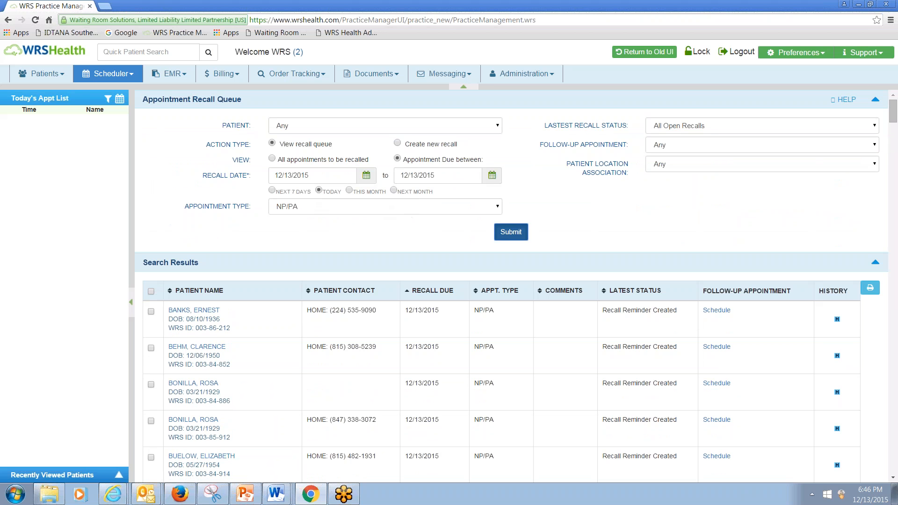
click(511, 232)
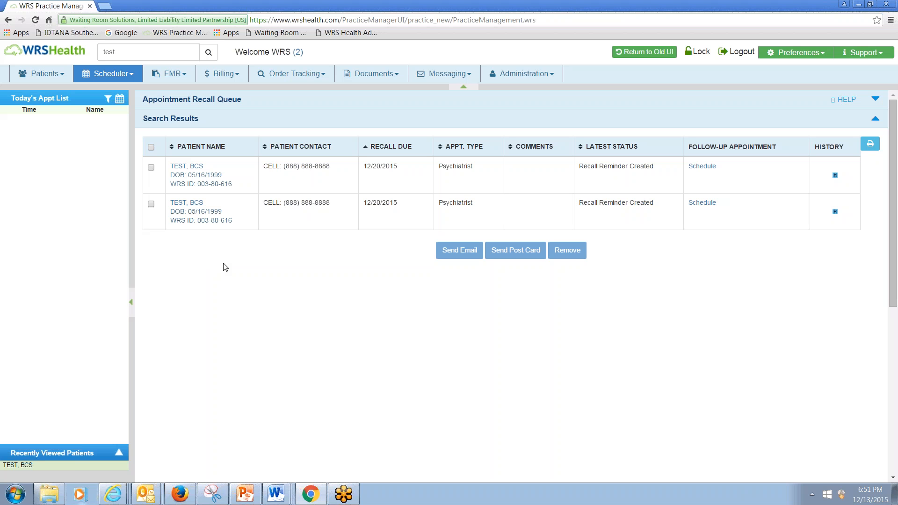
- Run a Quick Patient Search for 'test' to list matching patients
click(135, 51)
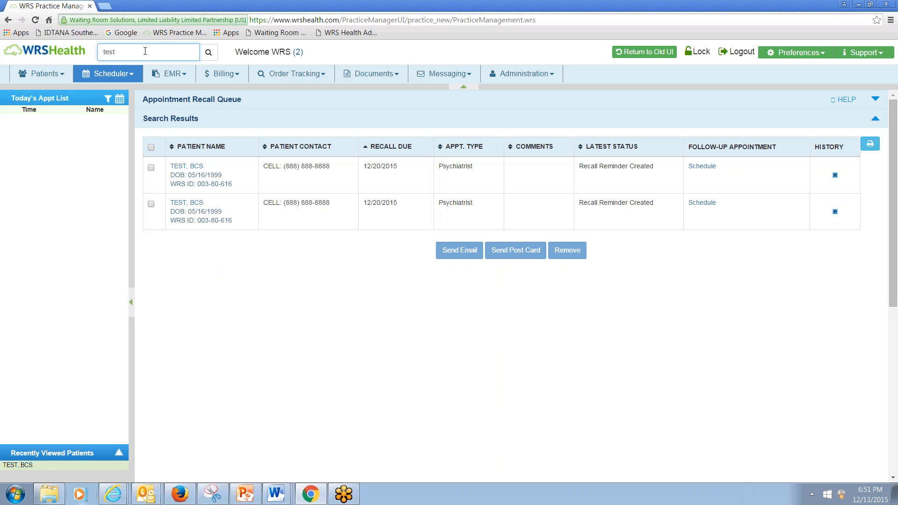
click(209, 54)
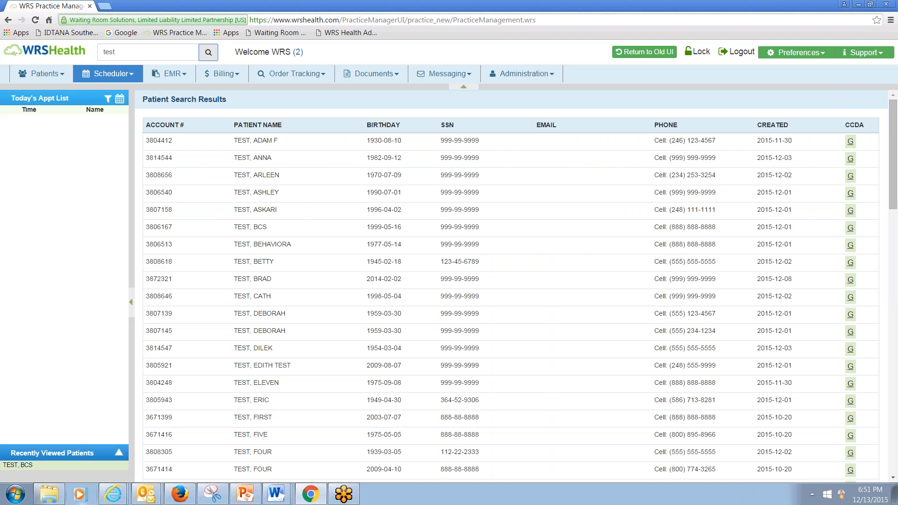
click(62, 77)
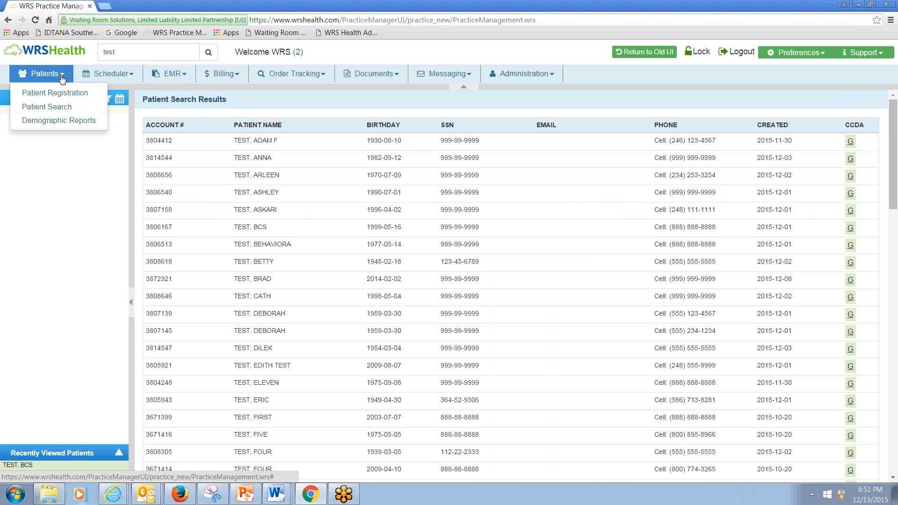
- Start a new patient registration and move to the first name field
click(61, 97)
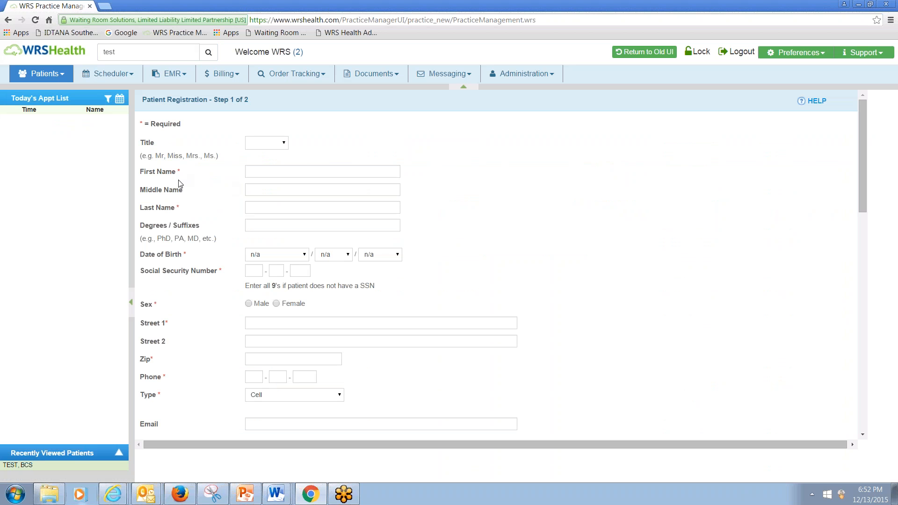
double_click(175, 211)
click(261, 173)
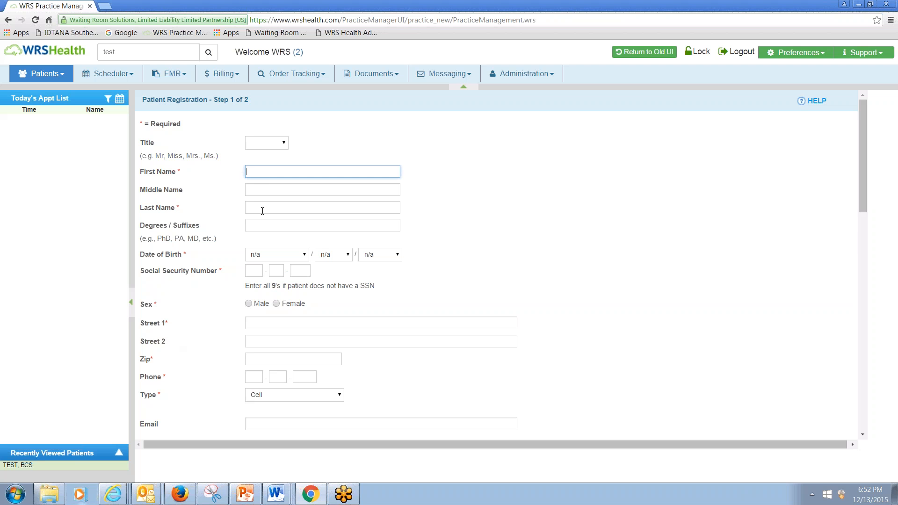
scroll(262, 259, down, 1)
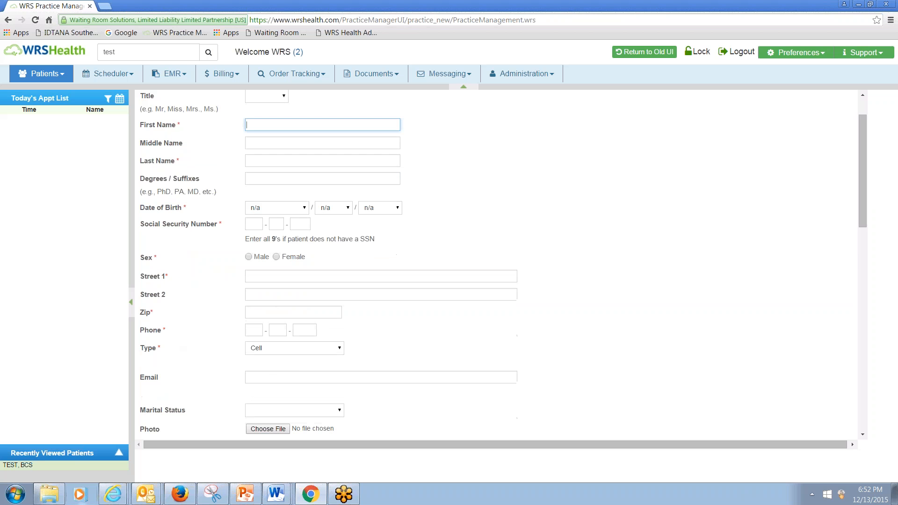
scroll(250, 224, down, 1)
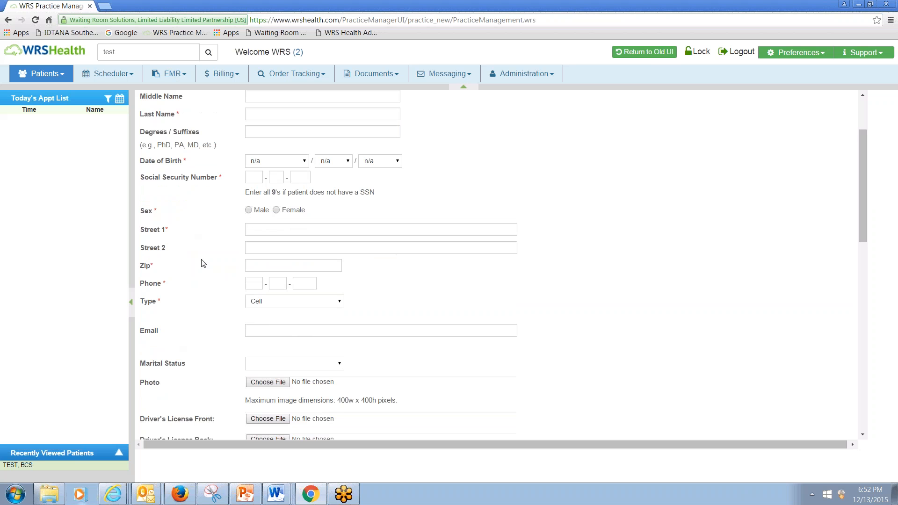
scroll(203, 270, down, 10)
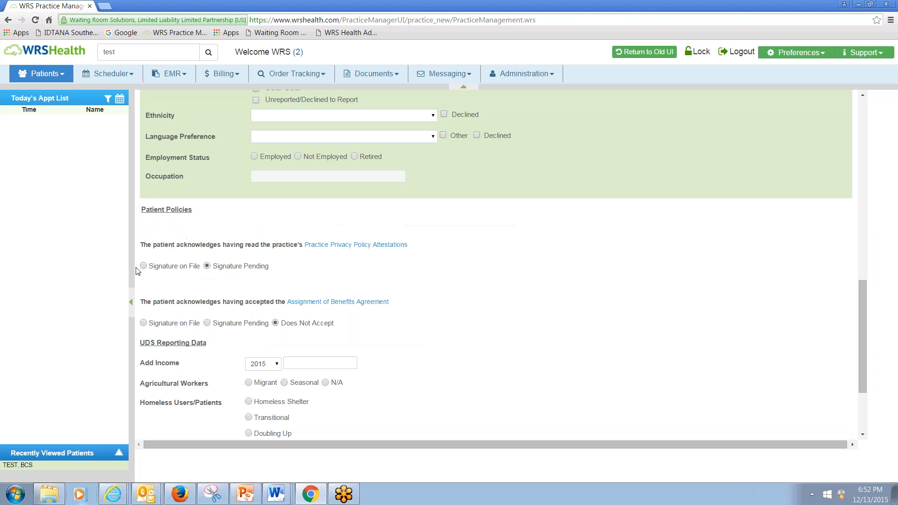
- Mark the privacy policy and benefits acknowledgements as Signature on File
click(143, 266)
click(61, 77)
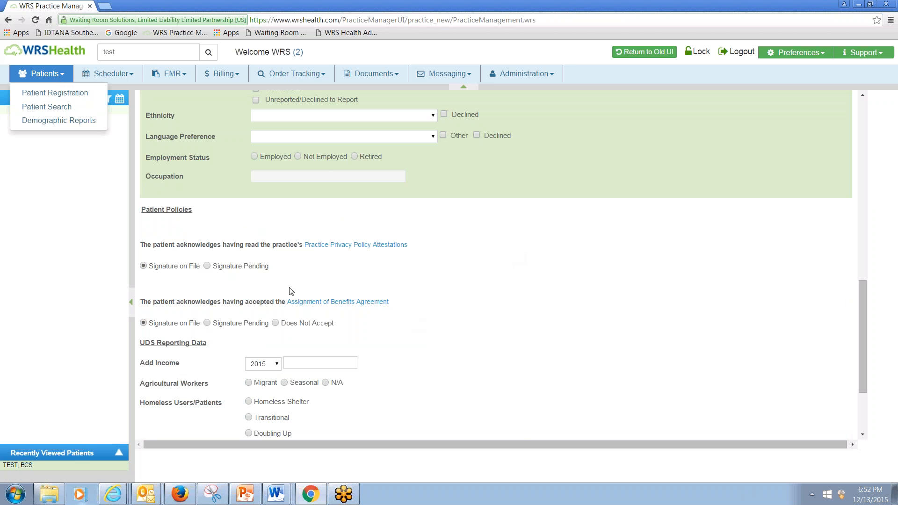
scroll(157, 253, down, 2)
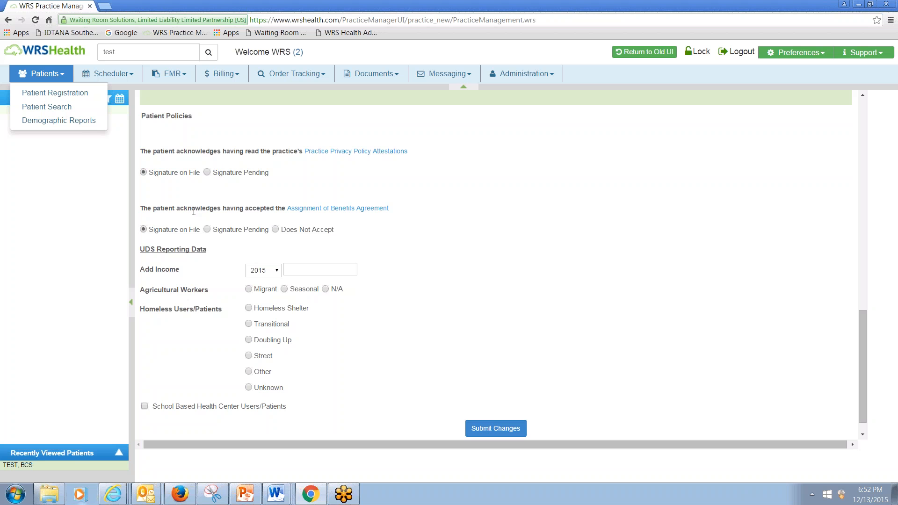
scroll(367, 281, down, 1)
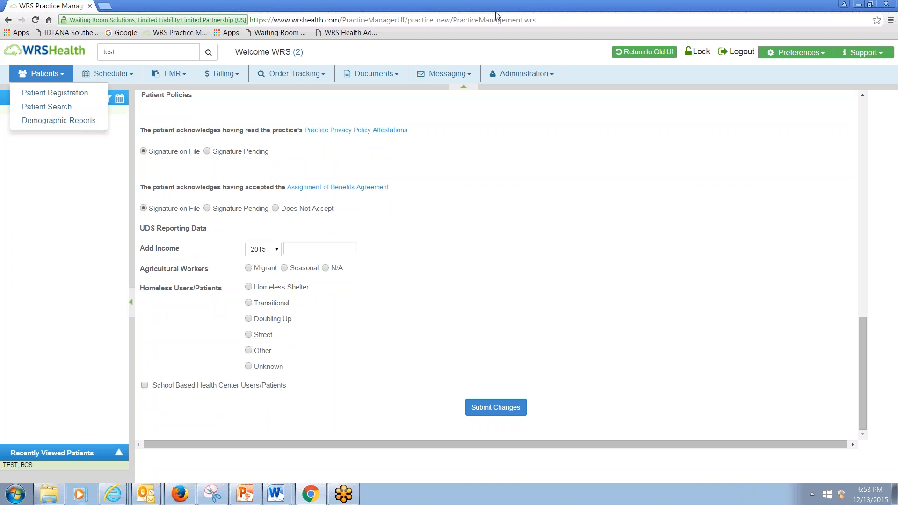
- Open Patient Recall and set the PATIENT filter to Search Patient
click(122, 76)
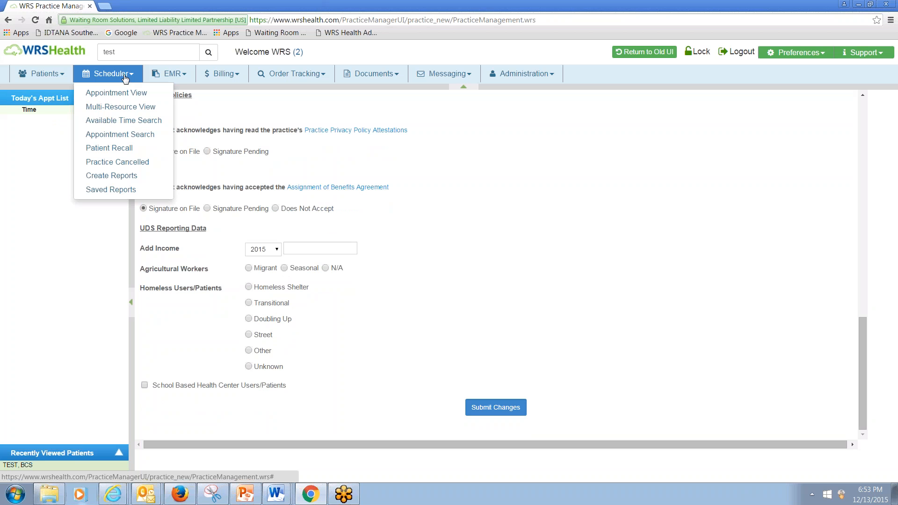
click(121, 148)
click(308, 126)
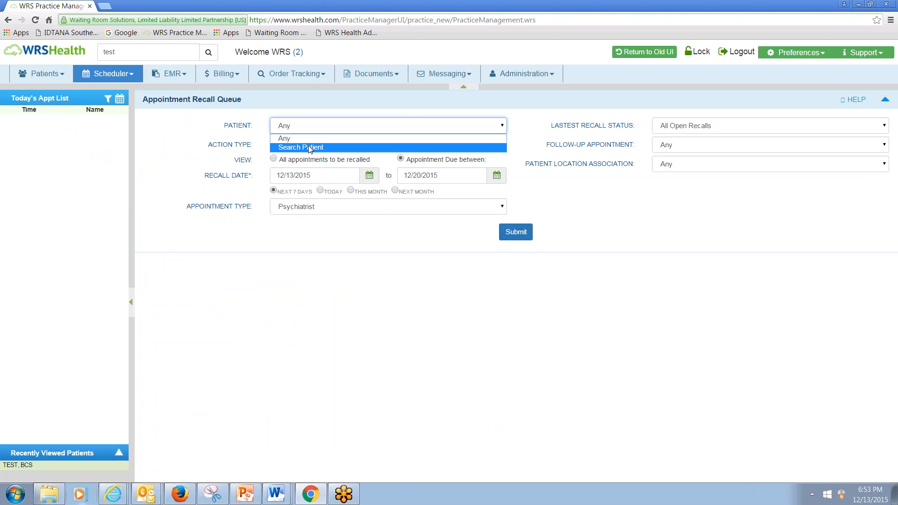
click(309, 148)
click(401, 106)
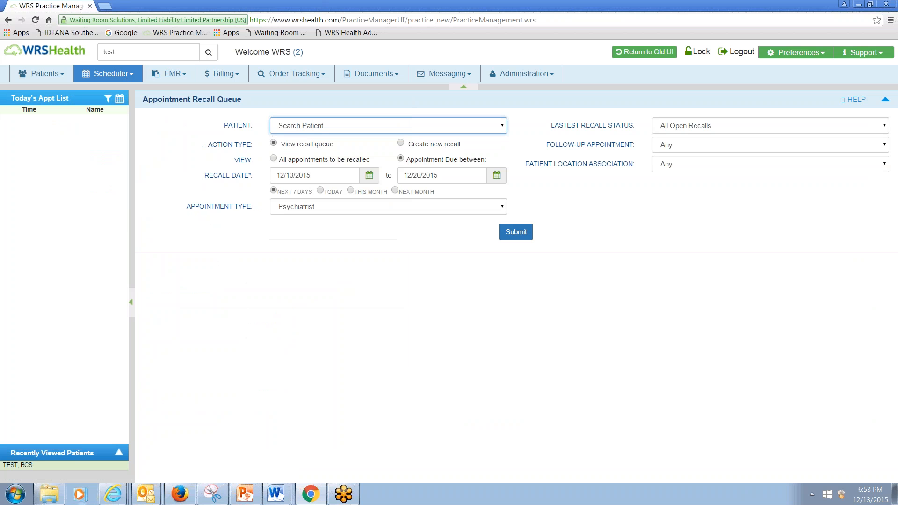
drag(209, 178, 253, 179)
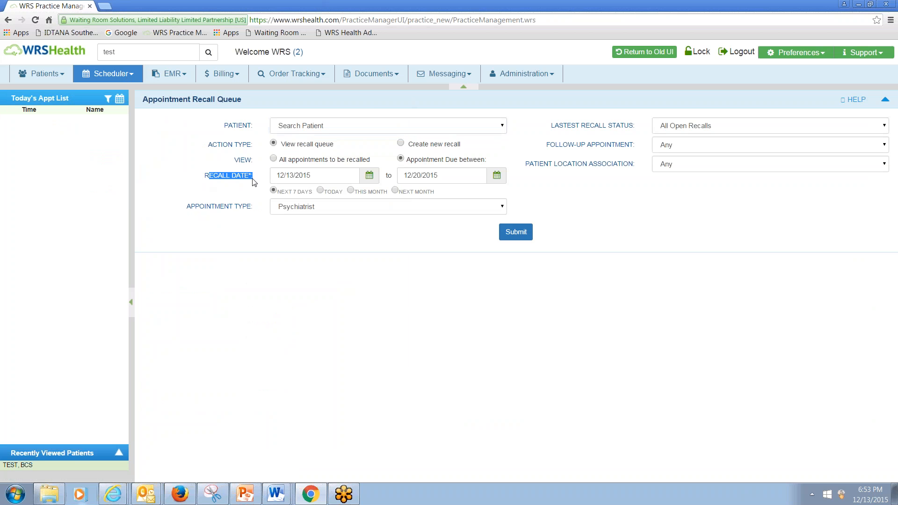
drag(185, 211, 243, 211)
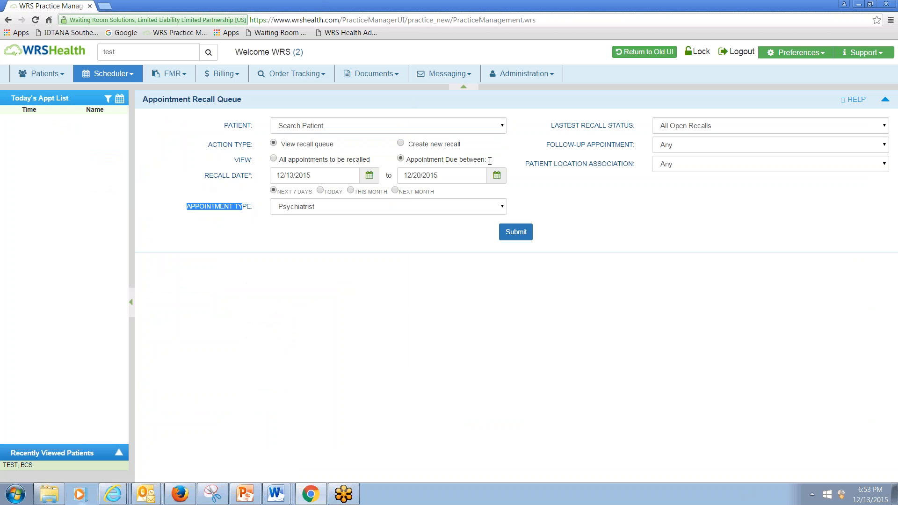
drag(525, 167, 629, 167)
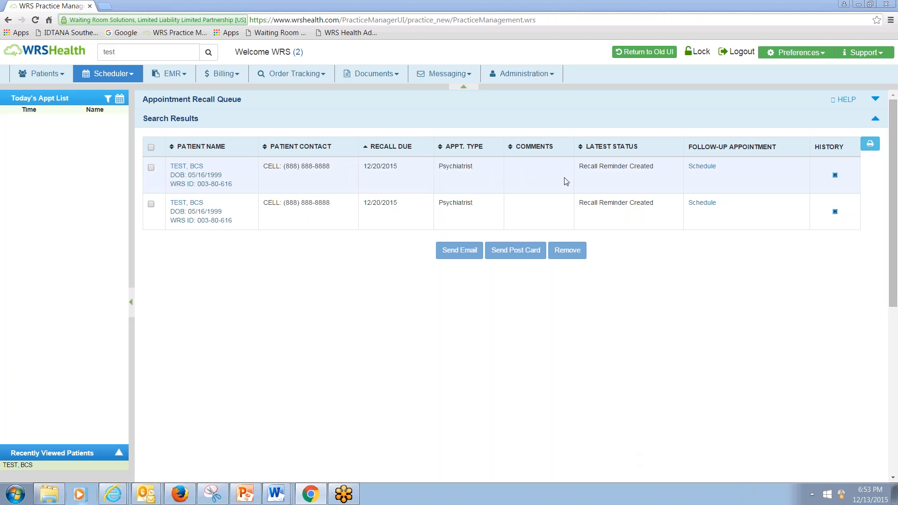
- Close the test patient's first recall and start a new Psychology Progress note from it
click(232, 176)
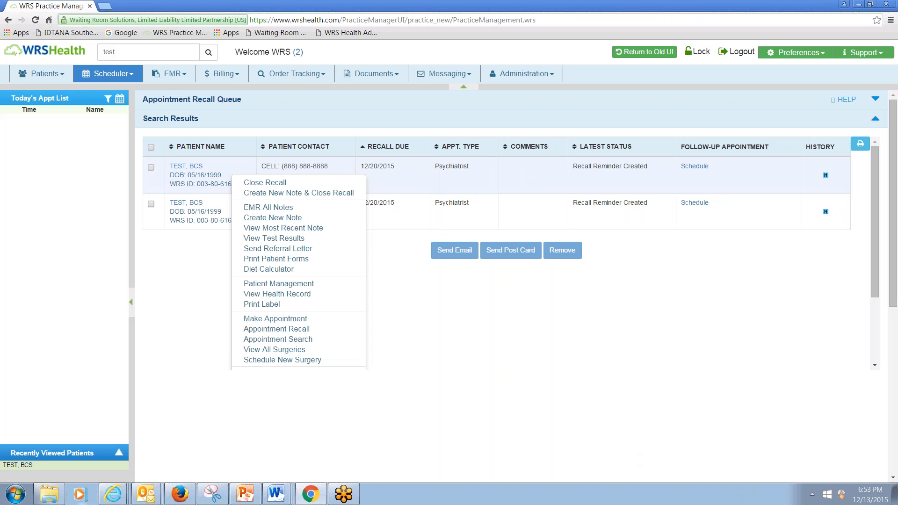
click(270, 195)
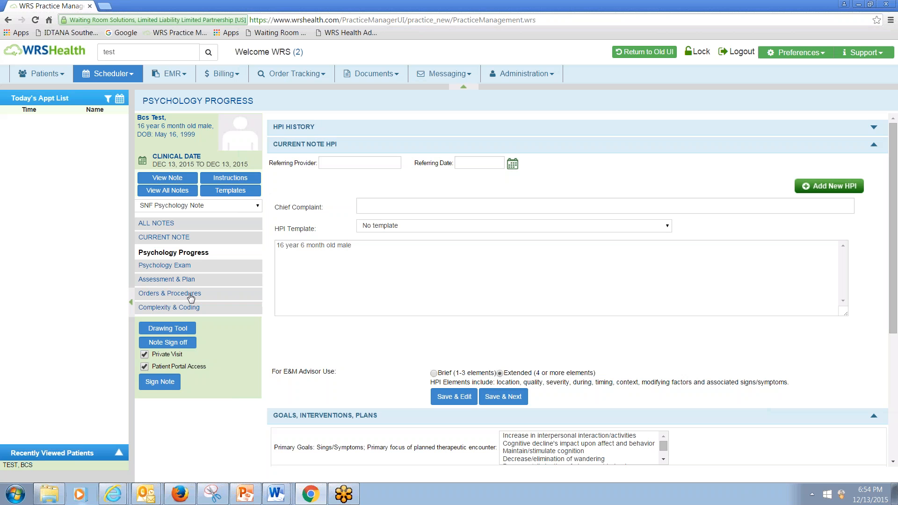
- Choose Customize in the note-type list to reach the Customize Note Formats page
click(258, 208)
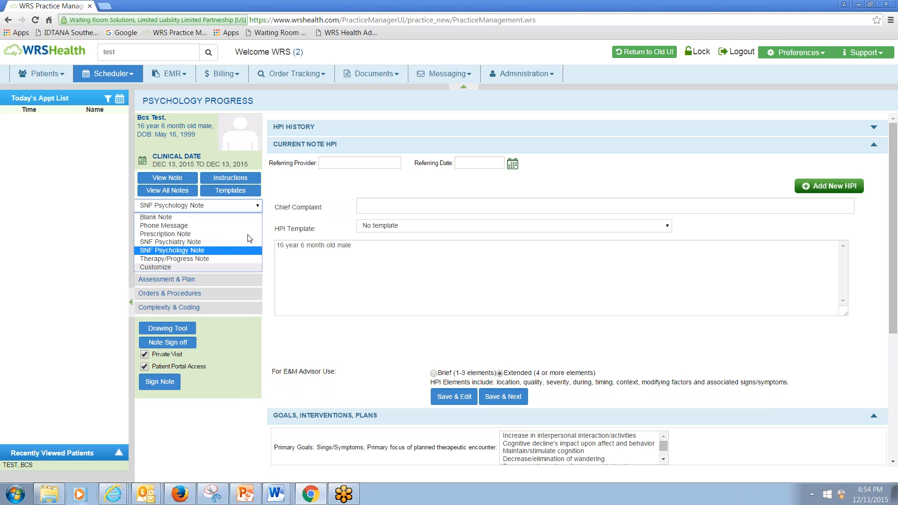
click(229, 268)
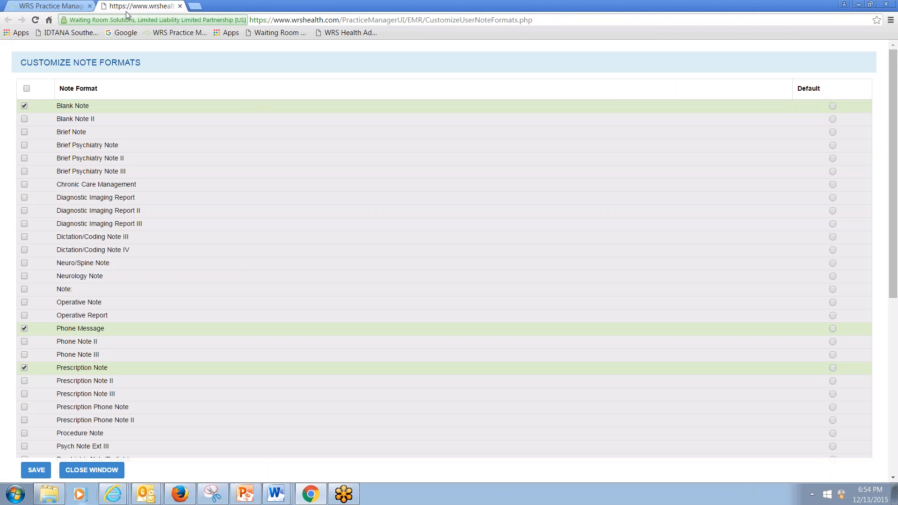
- Make SNF Psychiatry Note the default note format and save the change
click(39, 9)
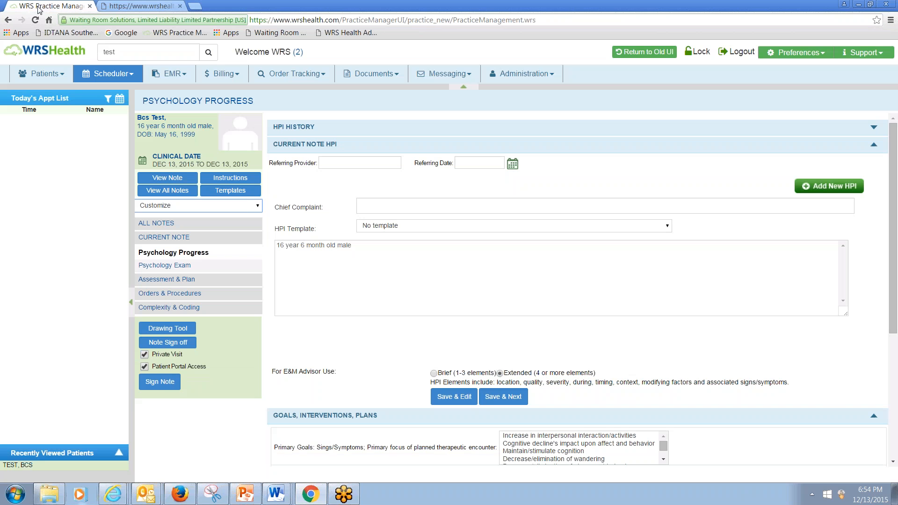
click(140, 7)
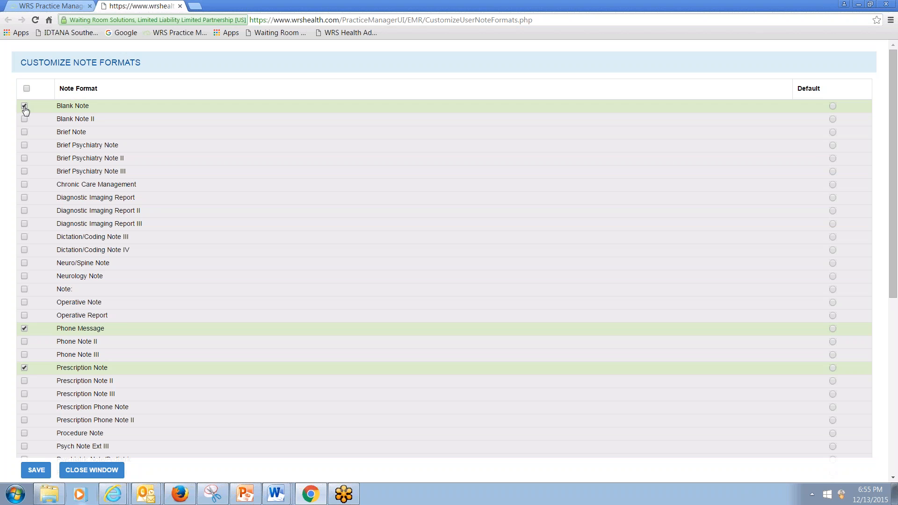
scroll(78, 276, down, 2)
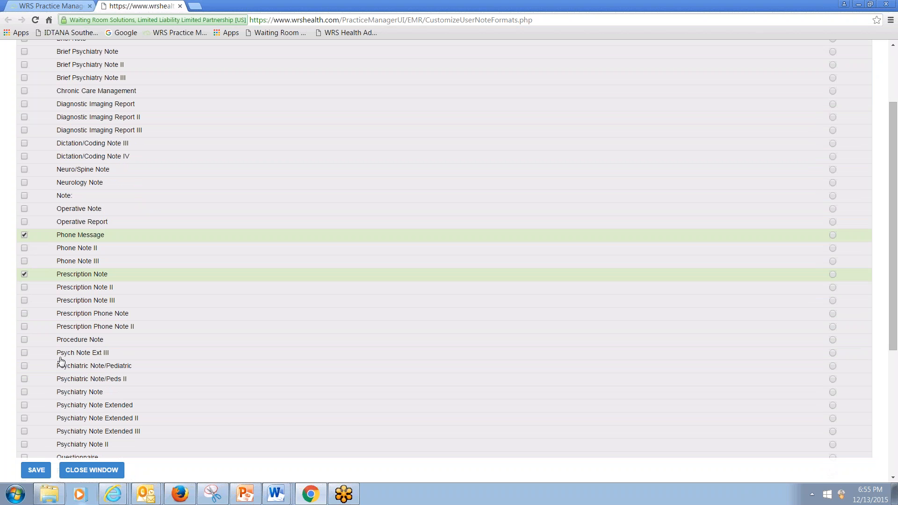
scroll(56, 361, down, 1)
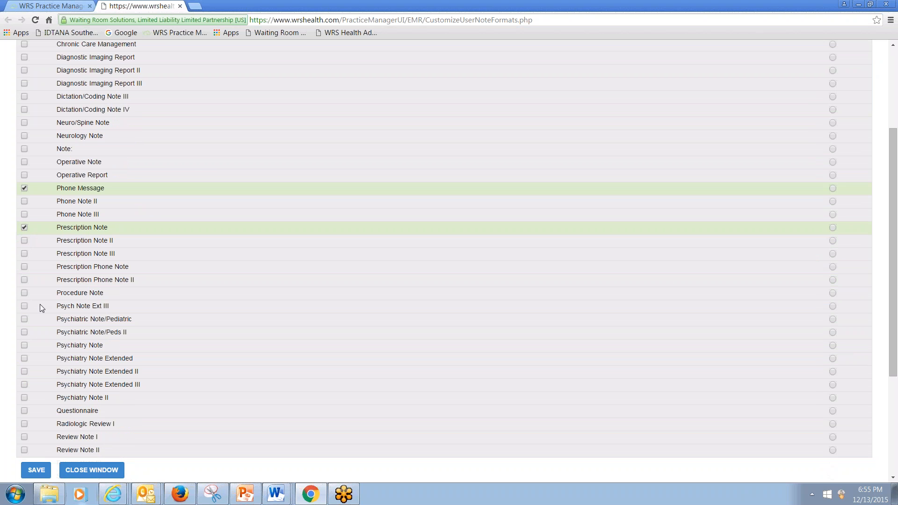
scroll(40, 305, down, 4)
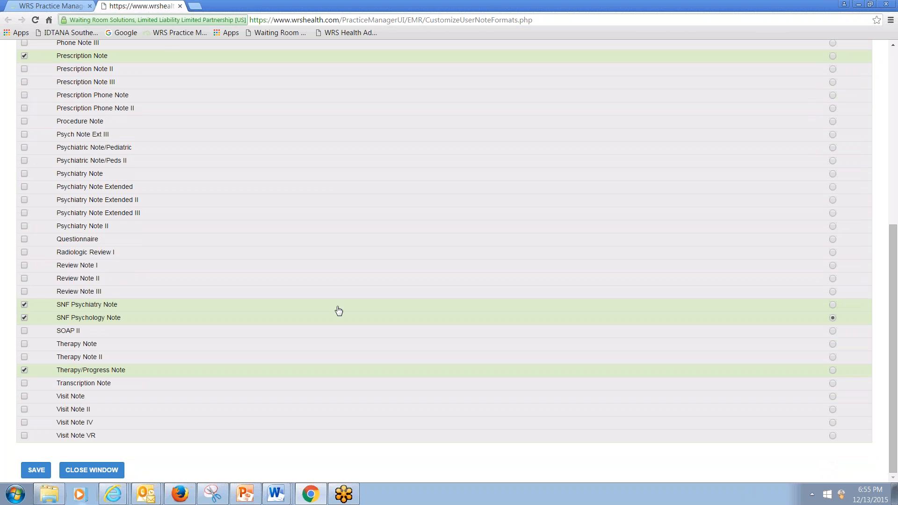
click(832, 305)
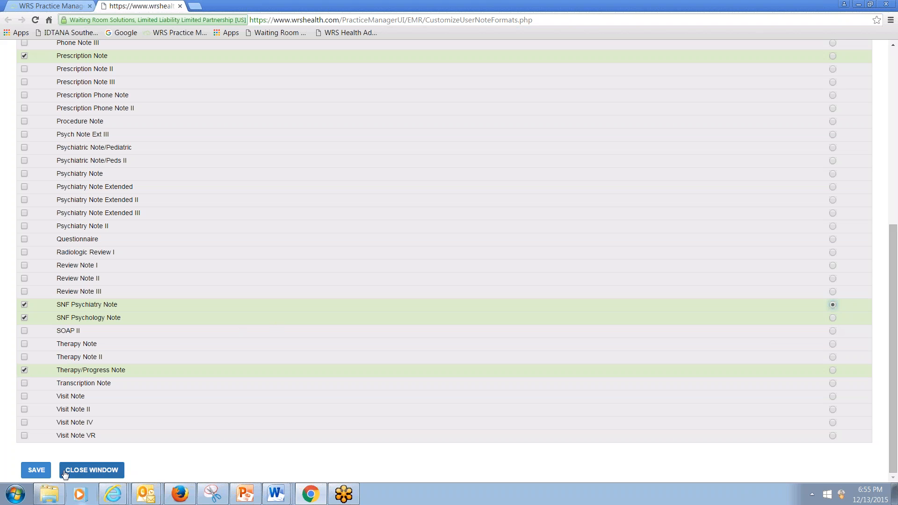
click(38, 473)
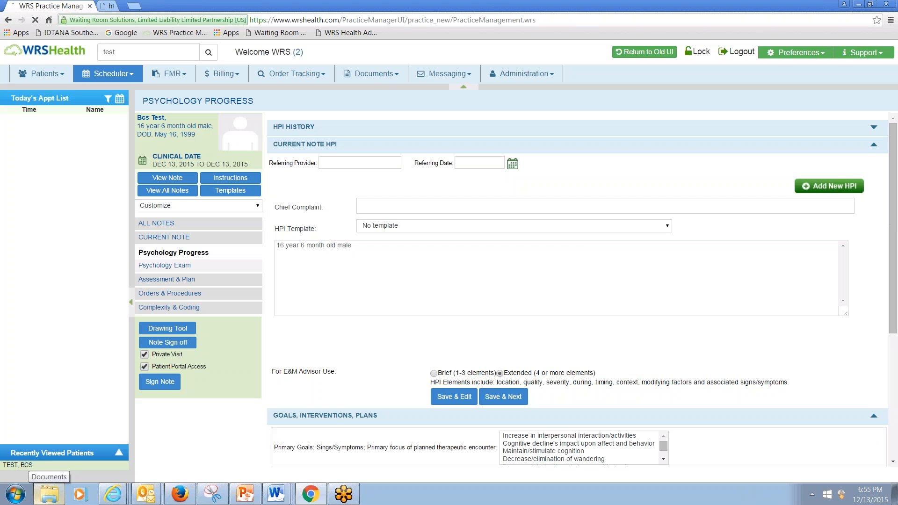
- Switch the open note's type to SNF Psychiatry Note
mouse_move(34, 468)
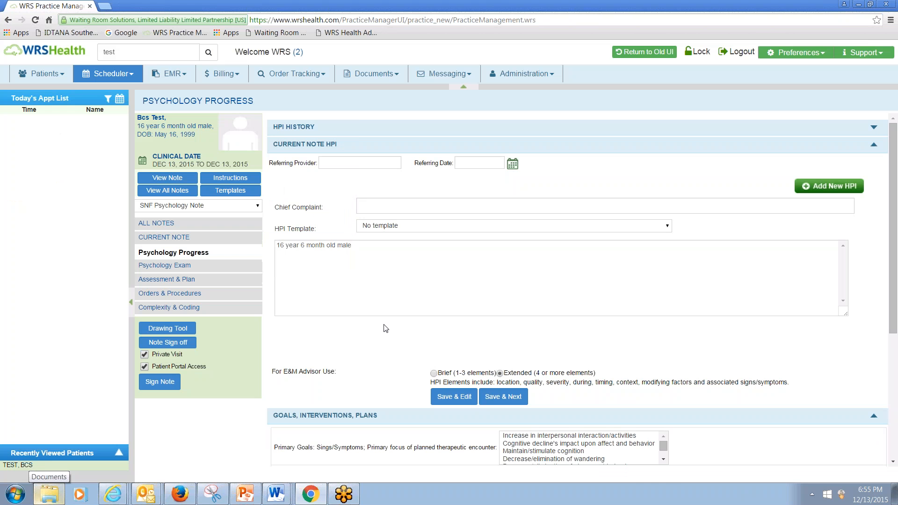
click(257, 207)
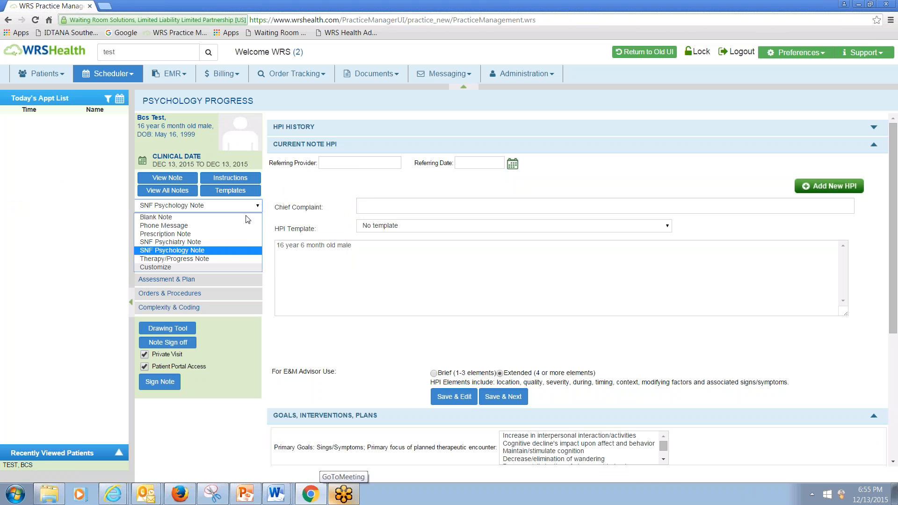
click(234, 240)
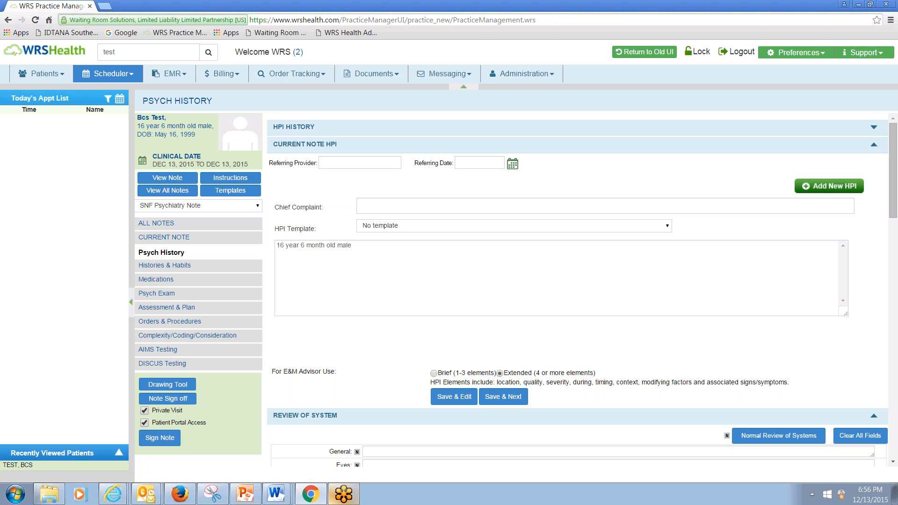
scroll(374, 403, down, 1)
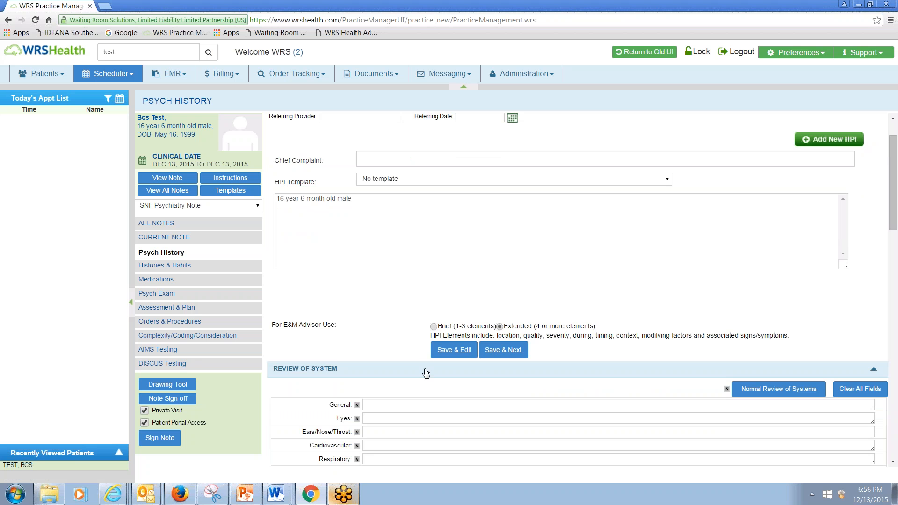
scroll(451, 354, down, 1)
scroll(449, 346, down, 6)
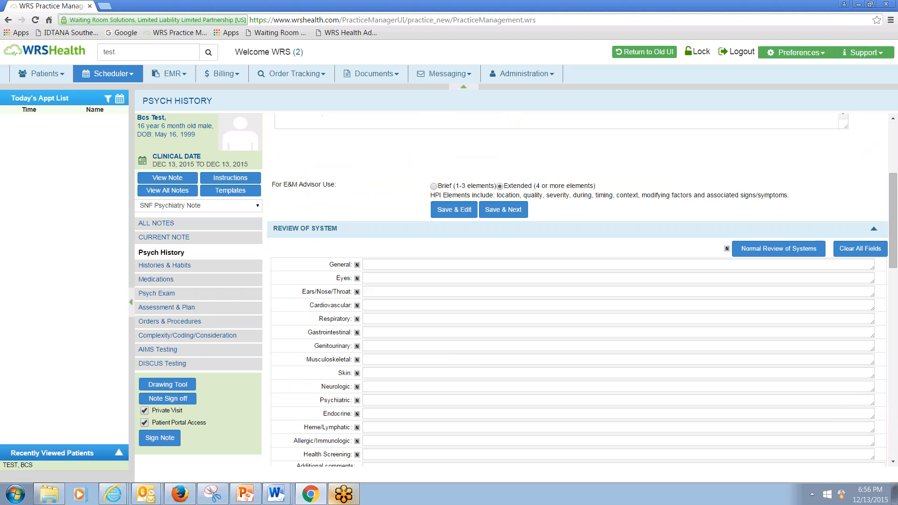
scroll(475, 206, up, 5)
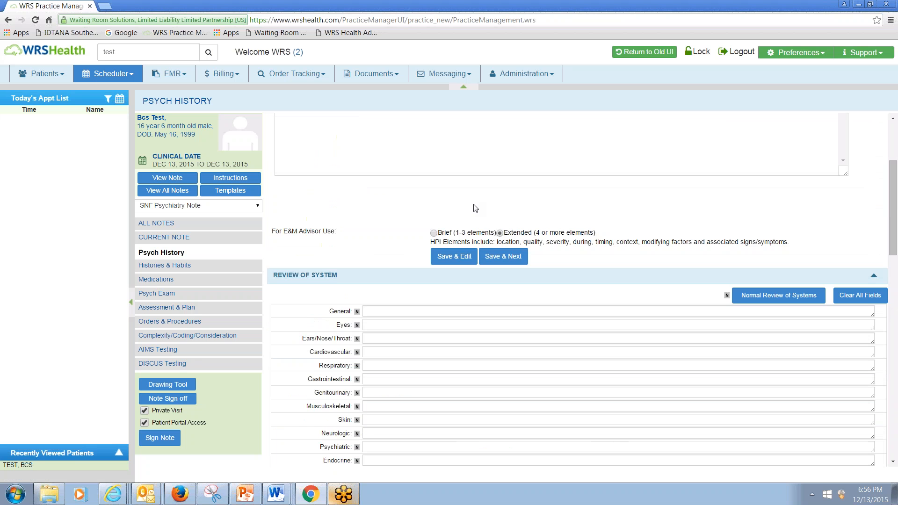
scroll(438, 268, up, 3)
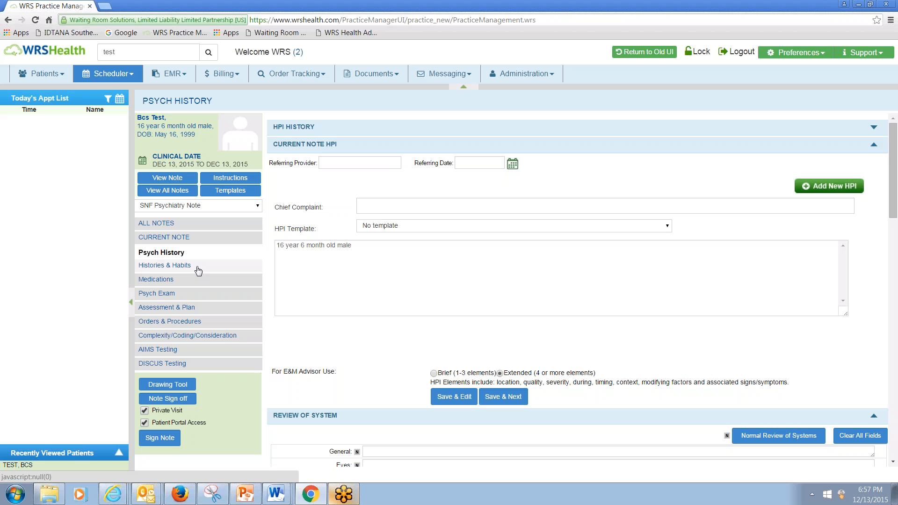
- Enter the referring provider's name and set the referring date to 12/1/2015
click(353, 164)
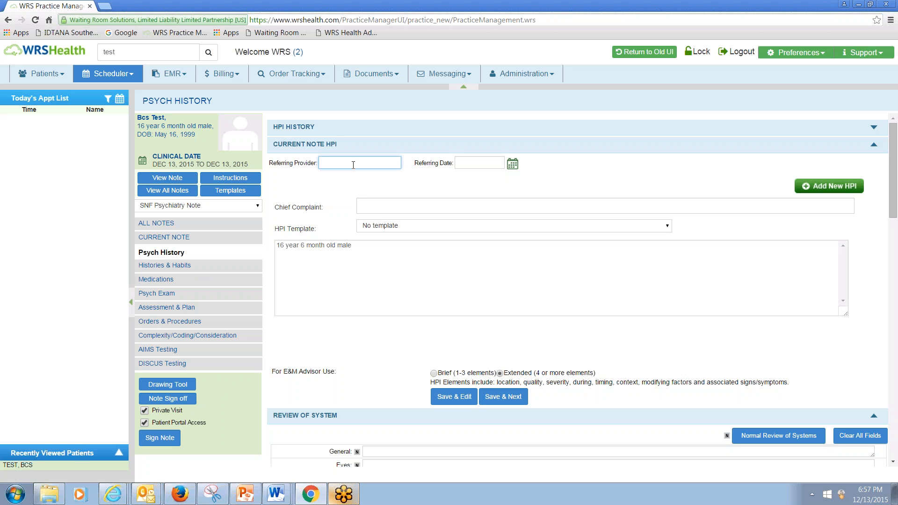
text(Dr Smith)
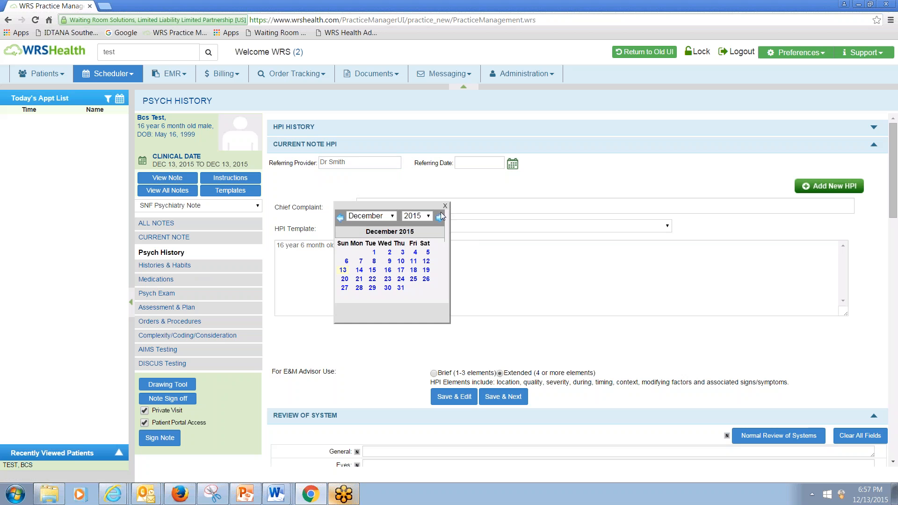
click(375, 254)
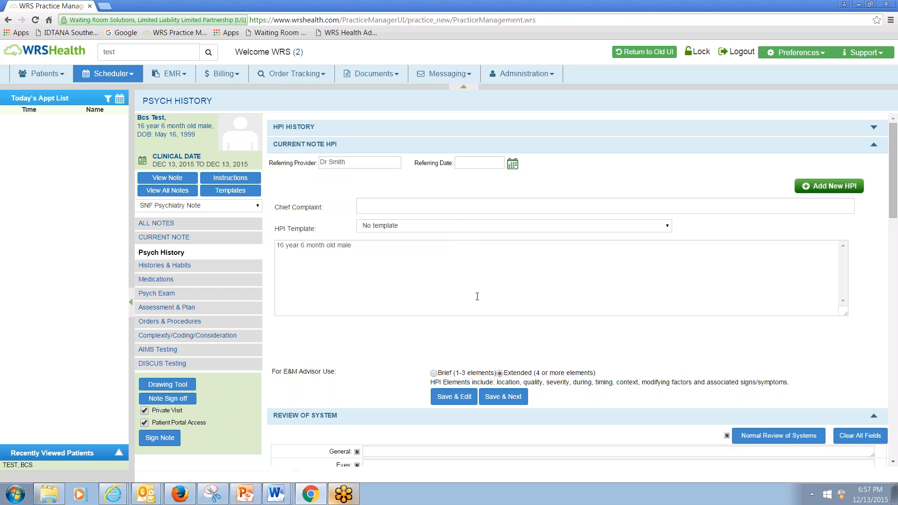
- Set chief complaint 'new patient consult' and extend the HPI with 'is needing a consult.'
click(381, 208)
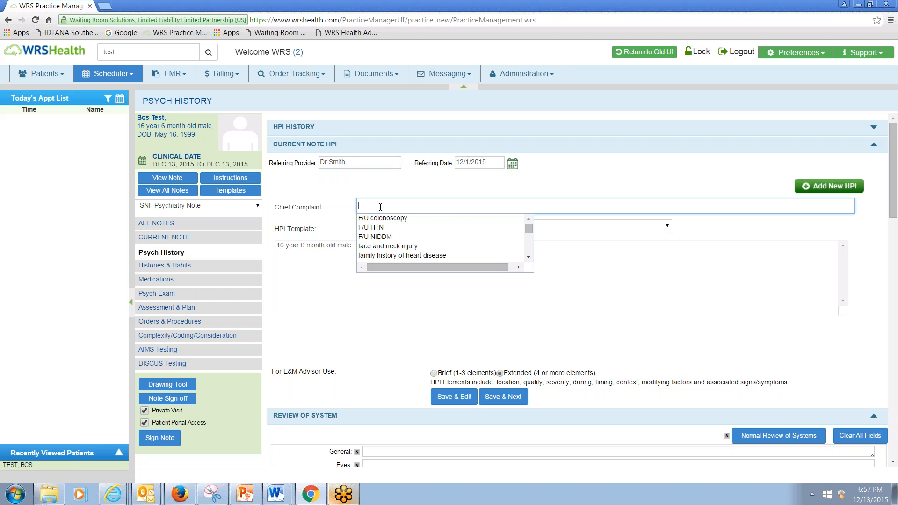
text(new pat)
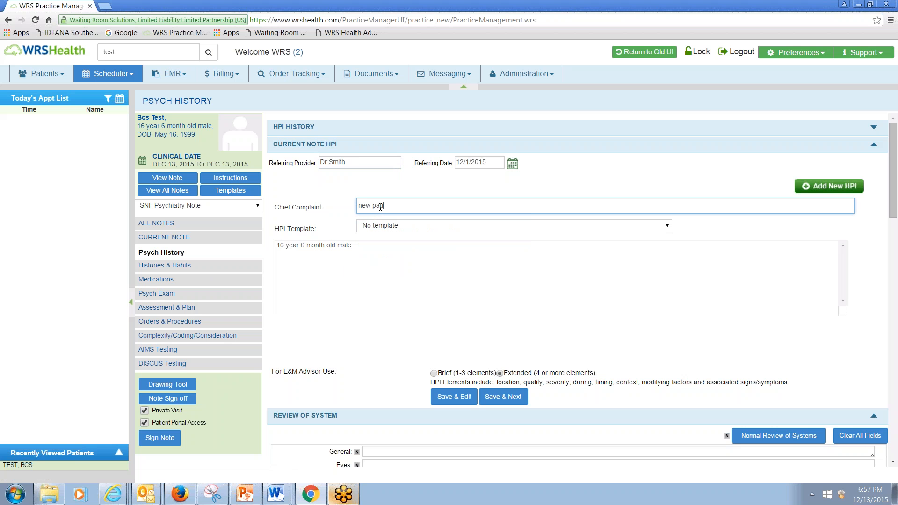
text(ient consult)
click(387, 247)
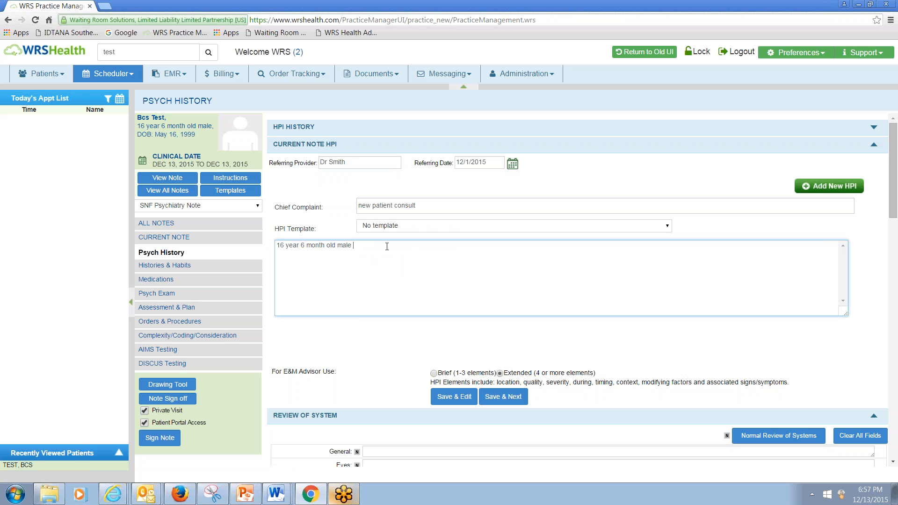
text(is needing a consult.)
- Apply the Antipsychotic Dose Reduction Consideration template to the HPI
click(669, 228)
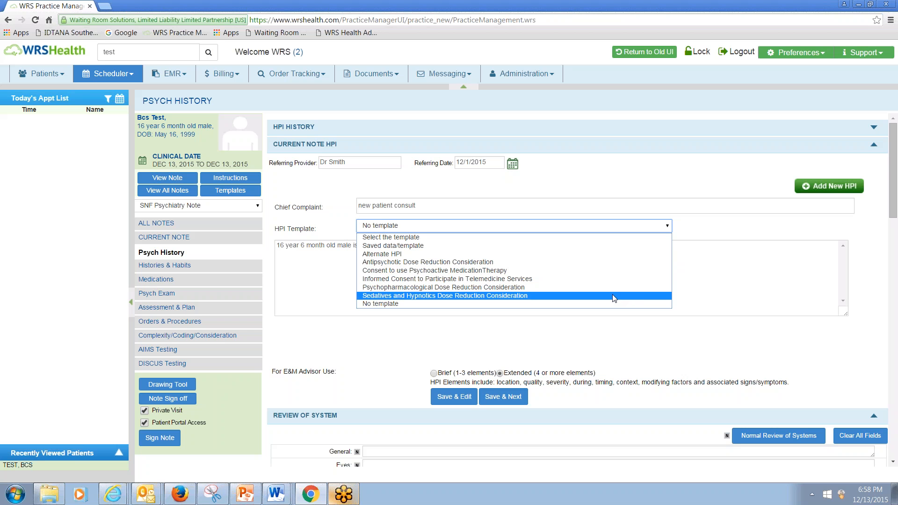
click(611, 265)
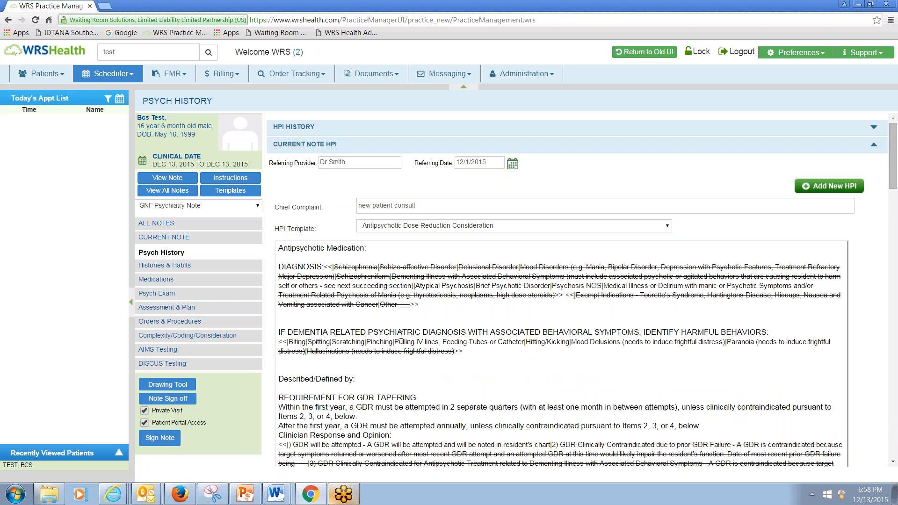
- Pick Delusional Disorder, the Hitting/Kicking and Paranoia behaviors, and GDR option 3 in the template
click(478, 269)
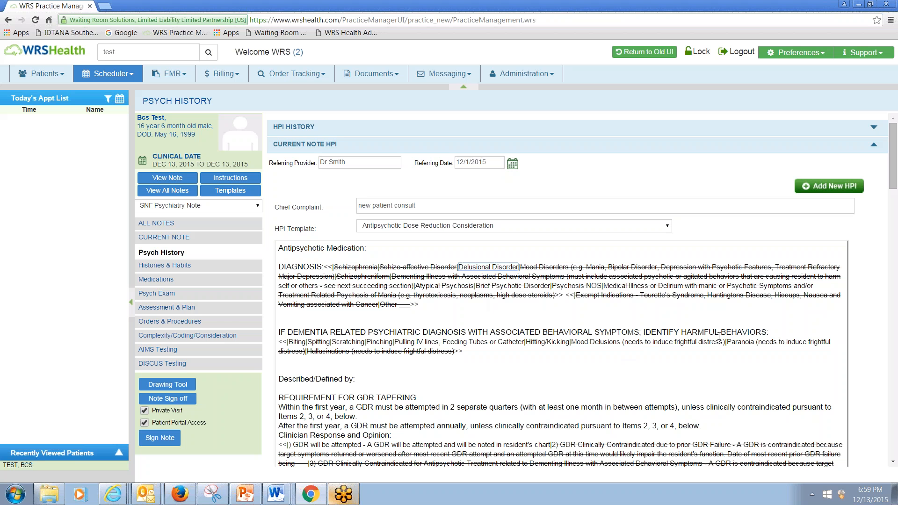
click(547, 342)
click(742, 346)
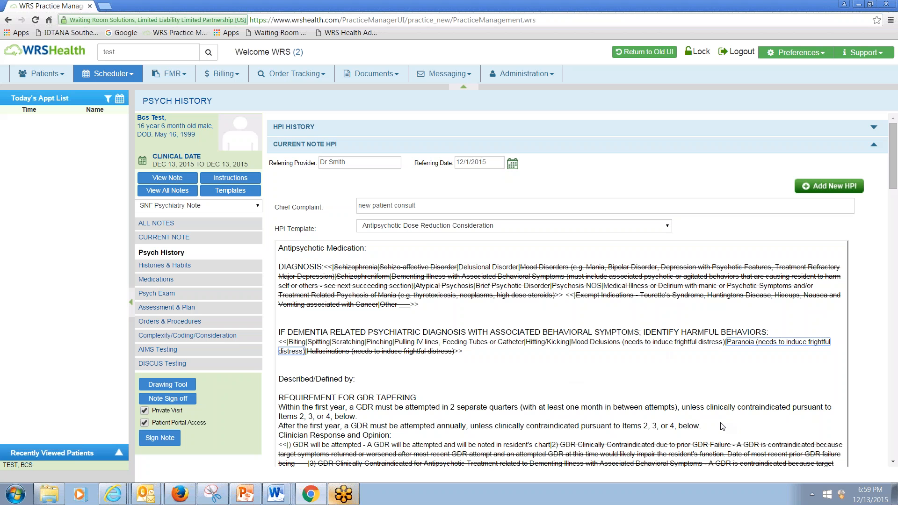
scroll(452, 374, down, 1)
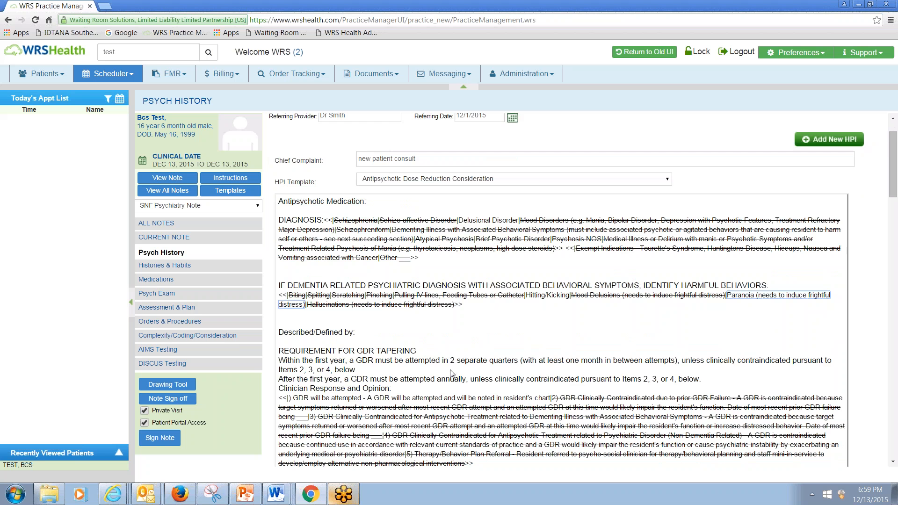
scroll(452, 374, down, 1)
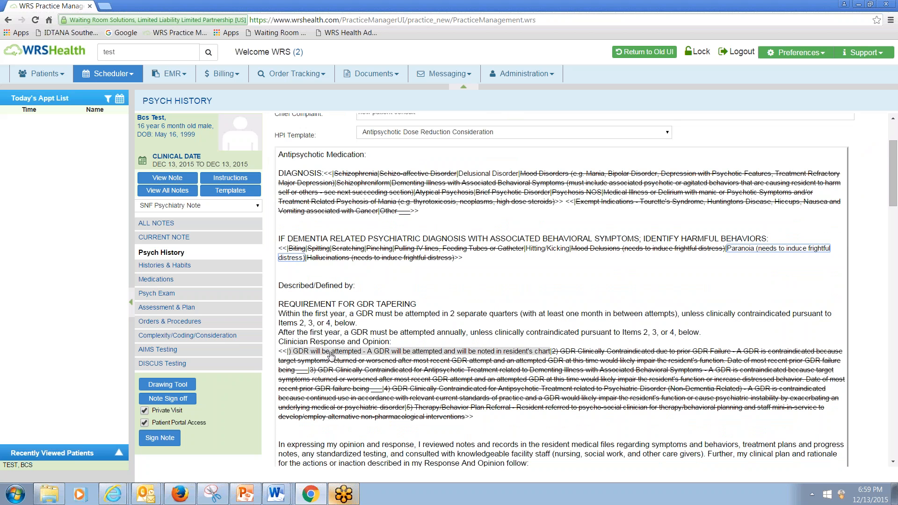
click(510, 375)
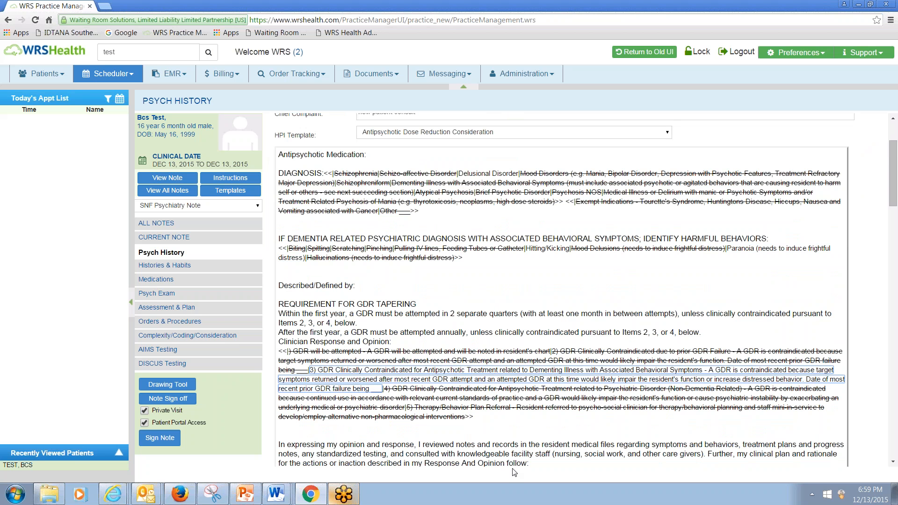
scroll(513, 454, down, 2)
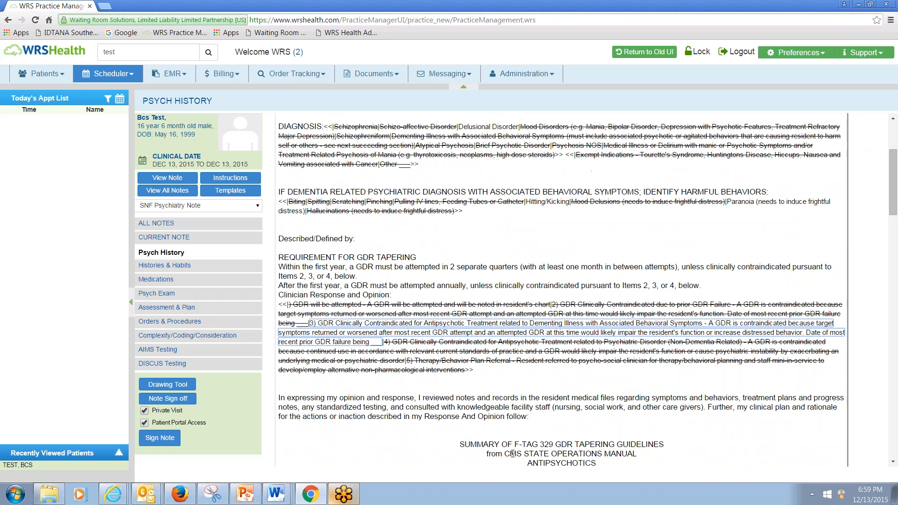
scroll(453, 357, down, 2)
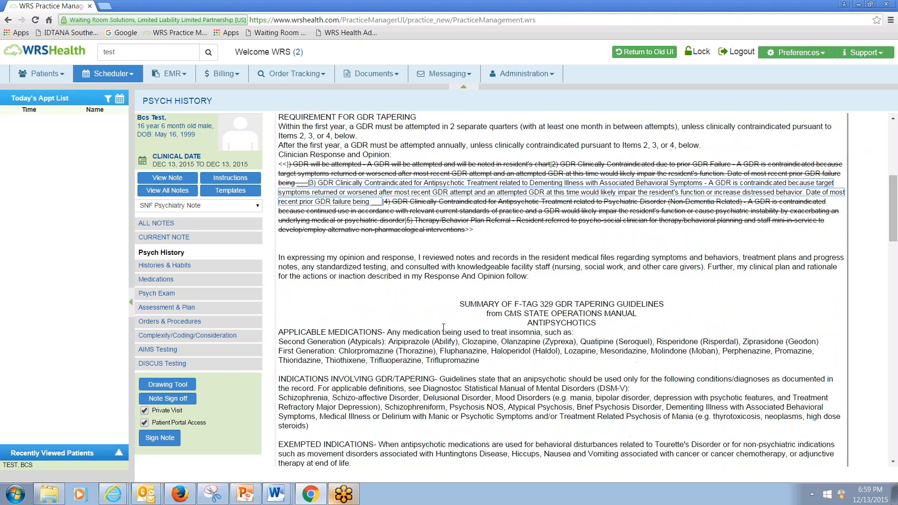
scroll(421, 359, down, 2)
scroll(420, 359, down, 4)
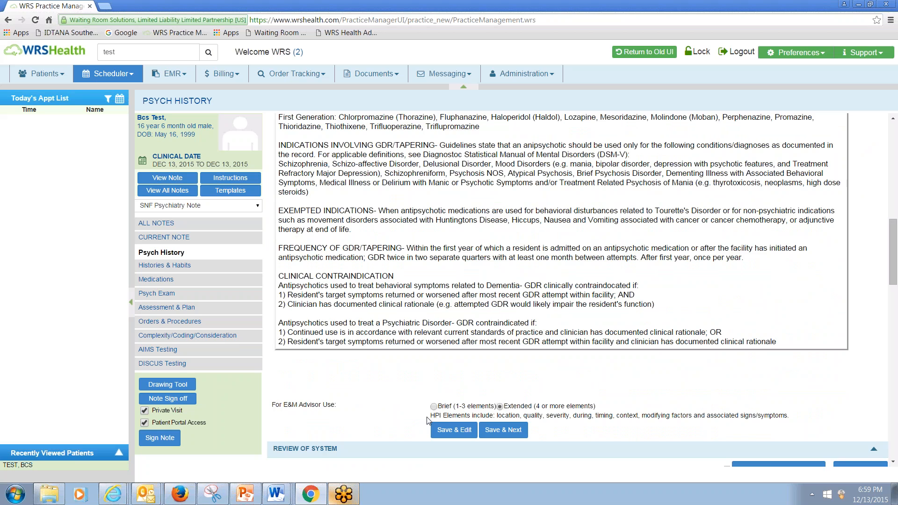
scroll(427, 420, up, 10)
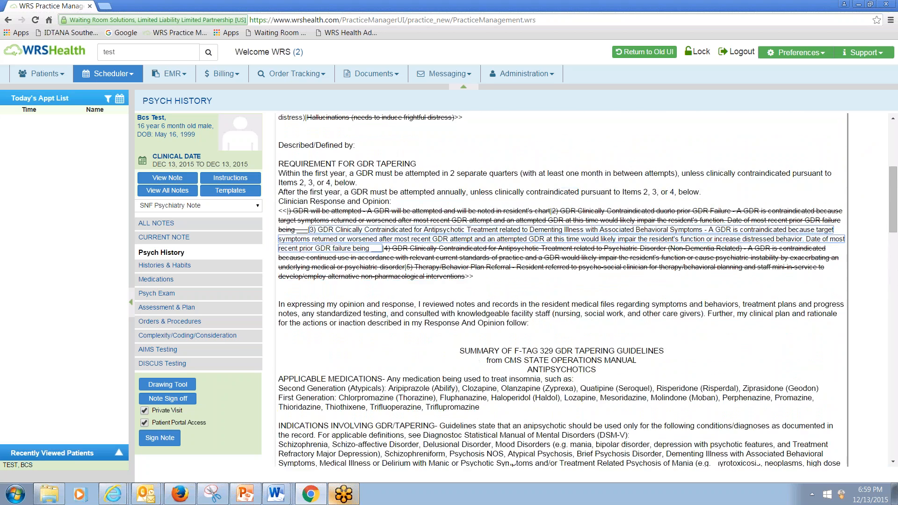
scroll(416, 369, down, 8)
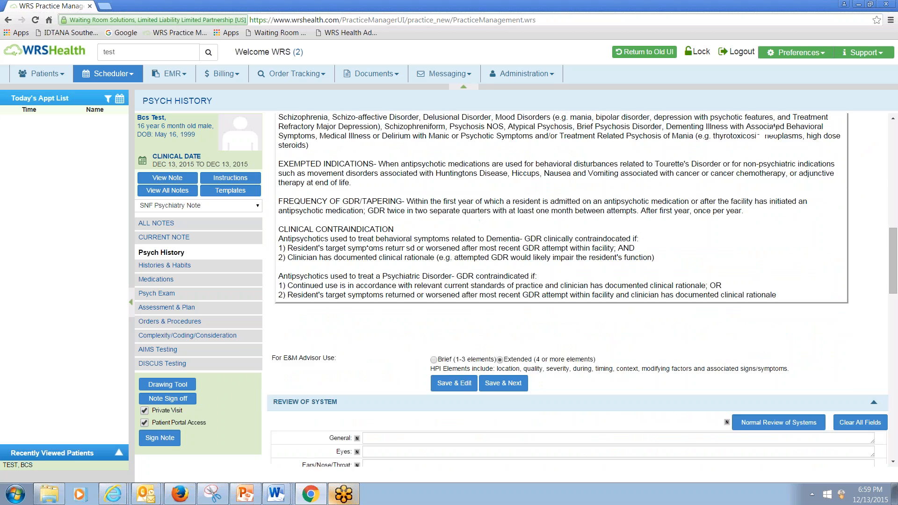
- Save the template as HPI text and add 'then free text' after 'Antipsychotic Medication:'
click(448, 387)
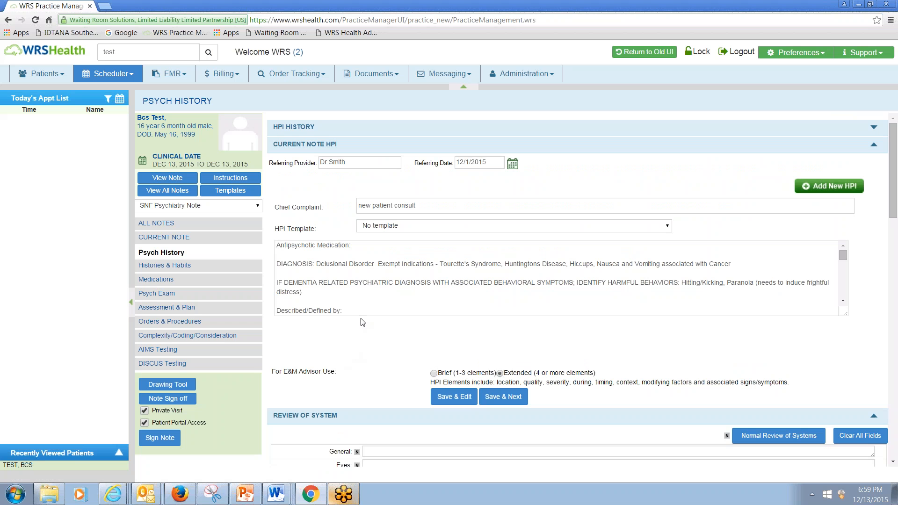
click(383, 248)
text(th)
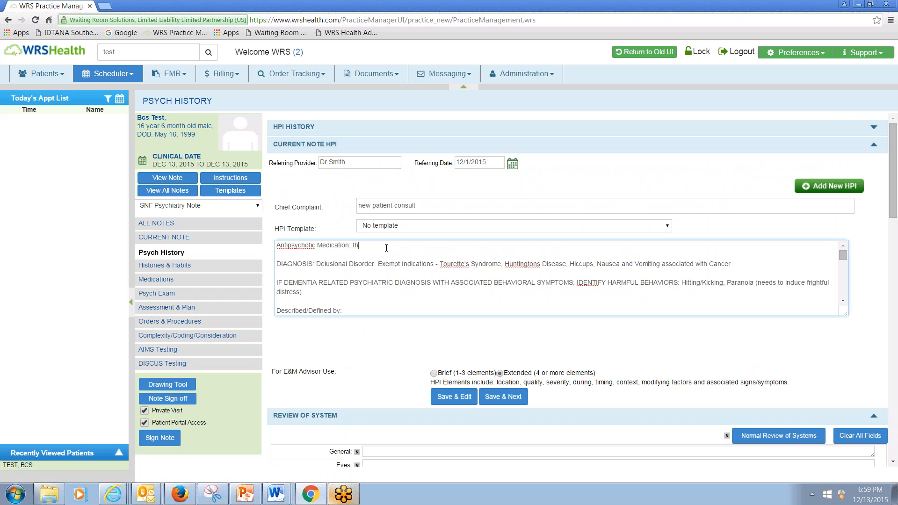
text(en free text)
key(shift+Home)
right_click(315, 250)
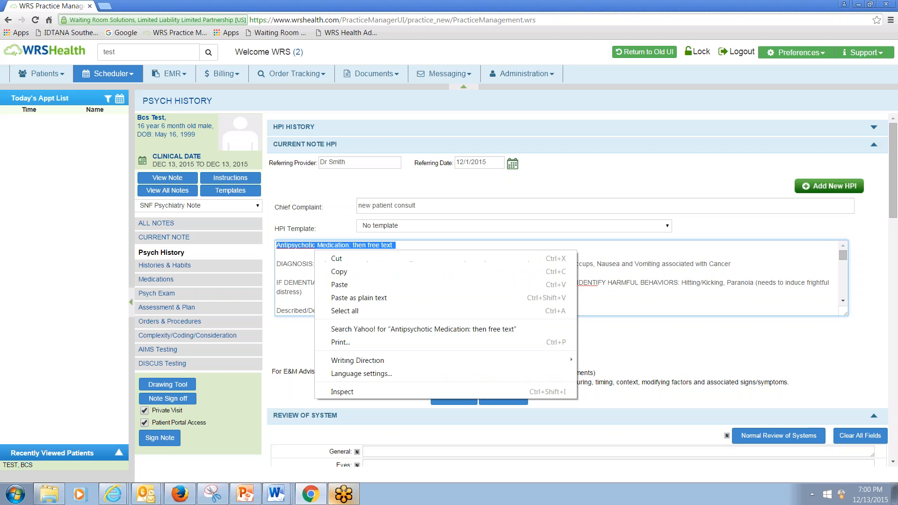
click(290, 259)
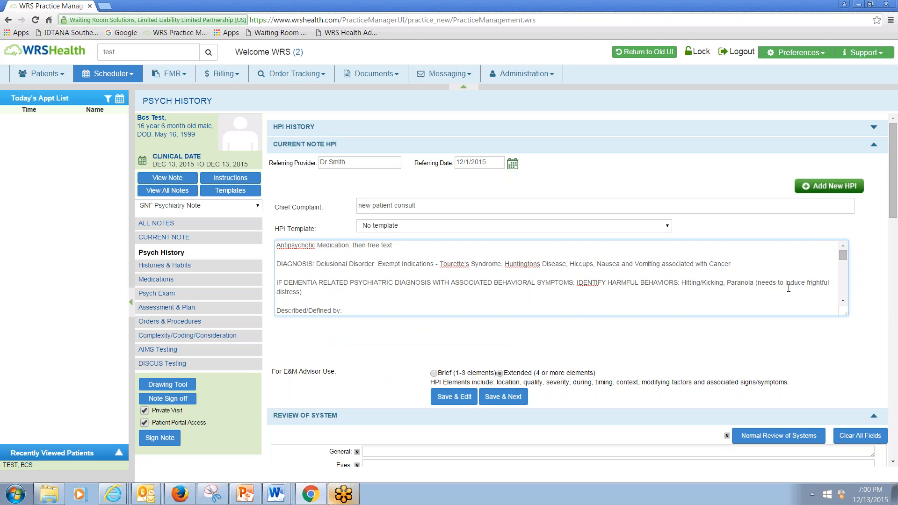
- Add a second HPI entry with chief complaint 'for a second template'
click(829, 187)
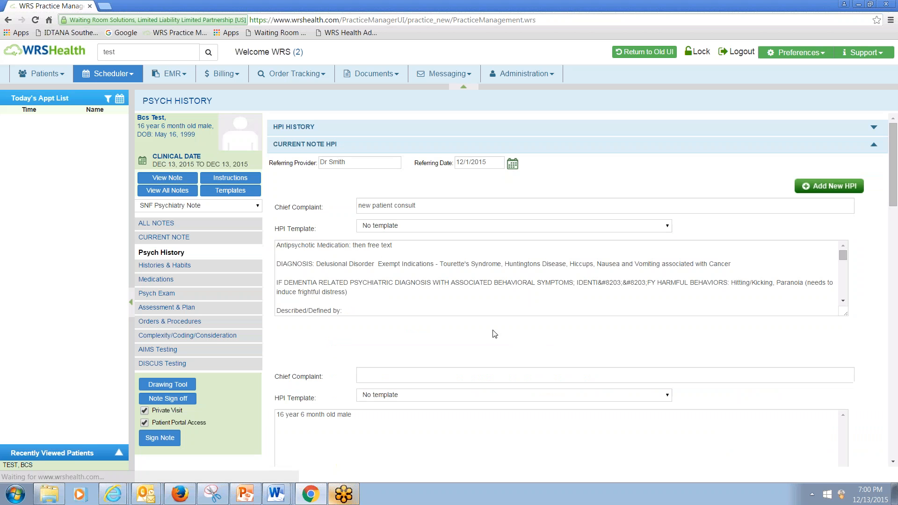
scroll(493, 334, down, 1)
click(391, 325)
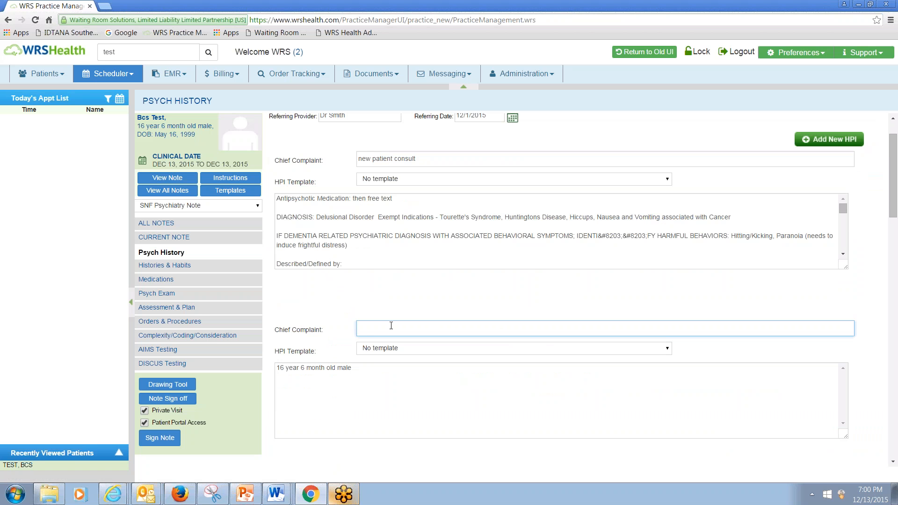
text(for a second template)
- Apply the Sedatives and Hypnotics Dose Reduction template and choose GDR option 2, Clinically Contraindicated
click(422, 349)
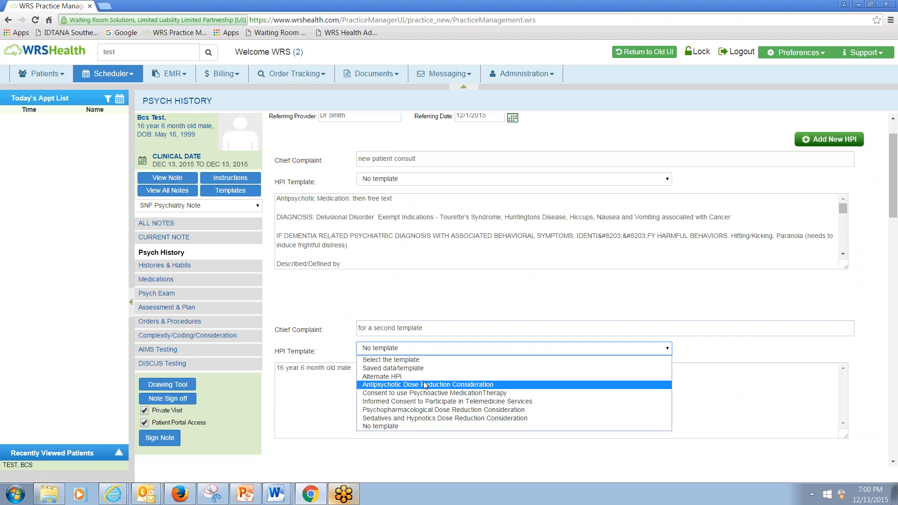
click(423, 419)
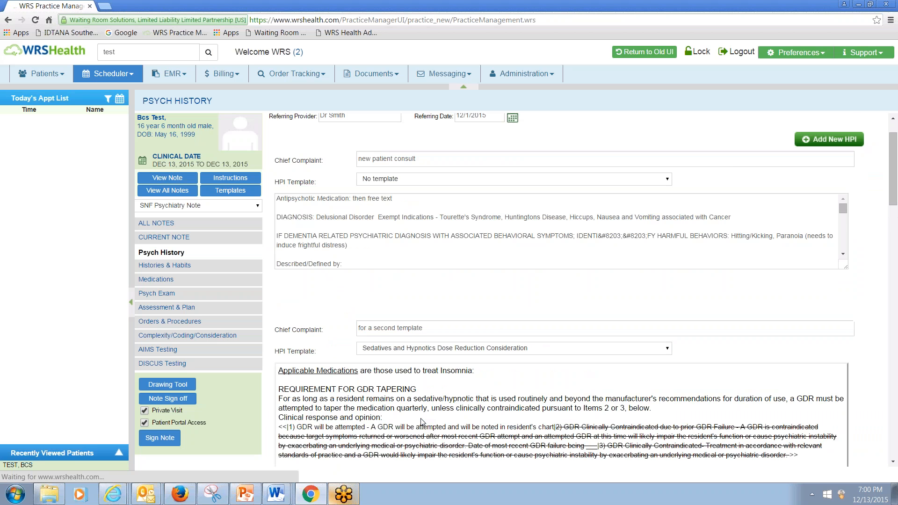
scroll(423, 422, down, 1)
scroll(423, 422, down, 1)
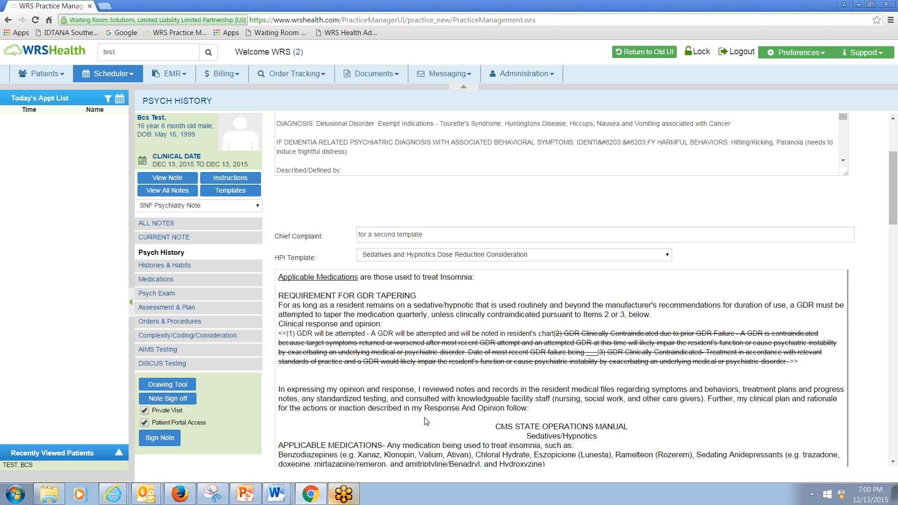
click(447, 347)
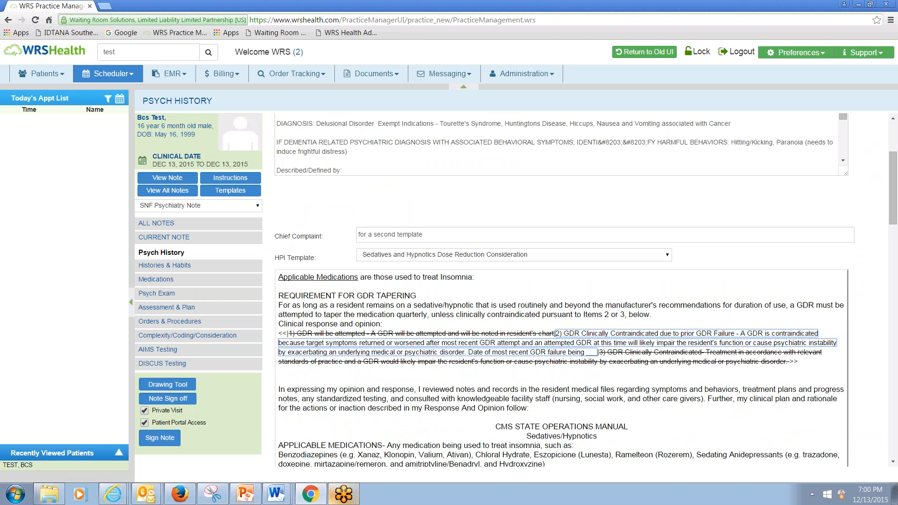
scroll(585, 290, down, 4)
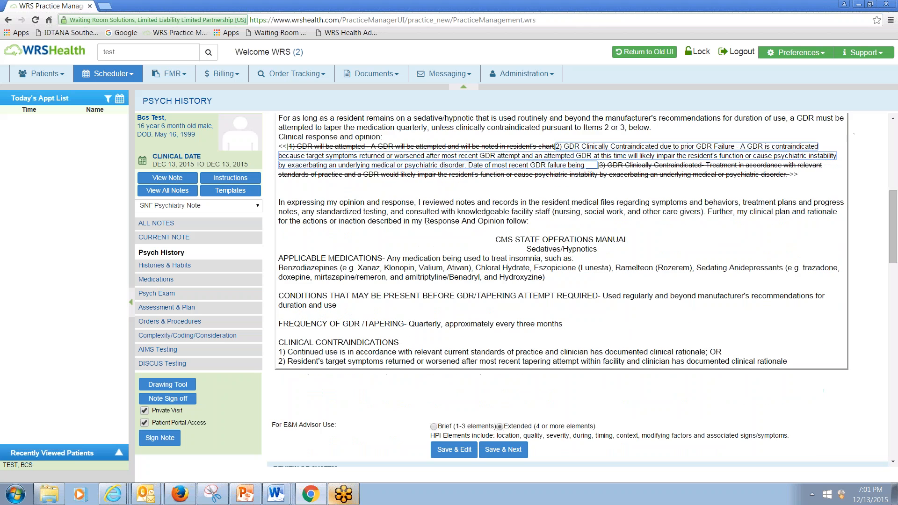
scroll(552, 323, up, 2)
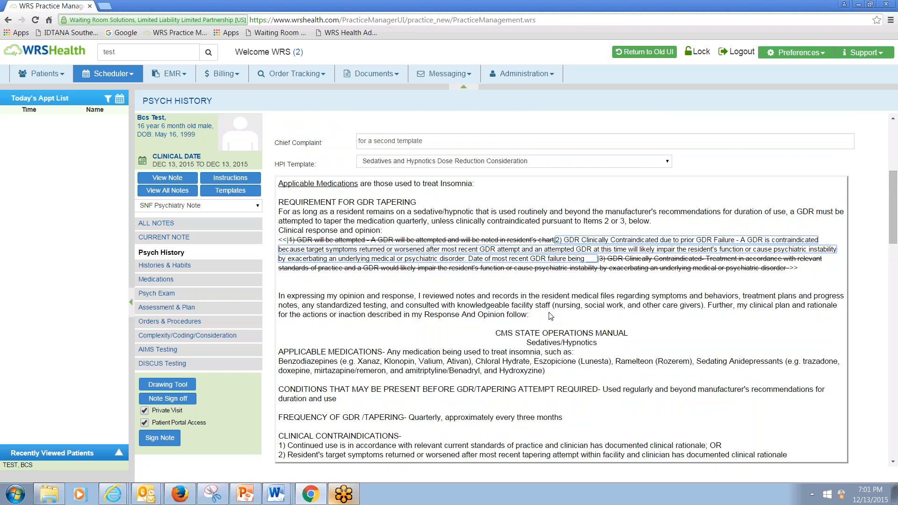
scroll(550, 317, down, 2)
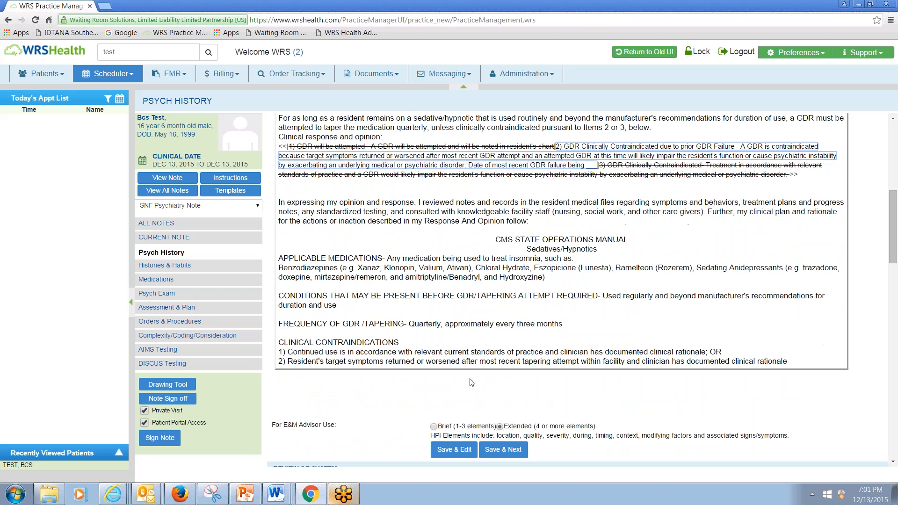
- Store both HPI entries as plain text and move down to Review of Systems
click(456, 450)
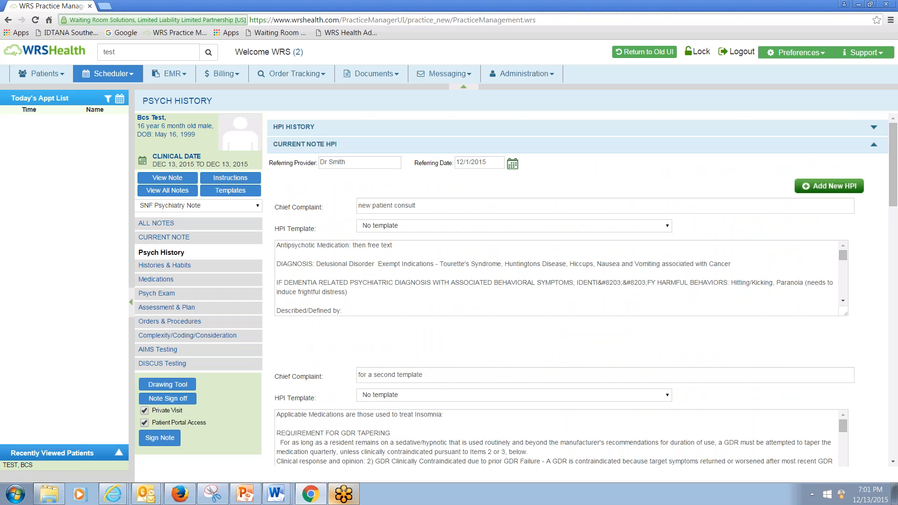
scroll(556, 437, down, 1)
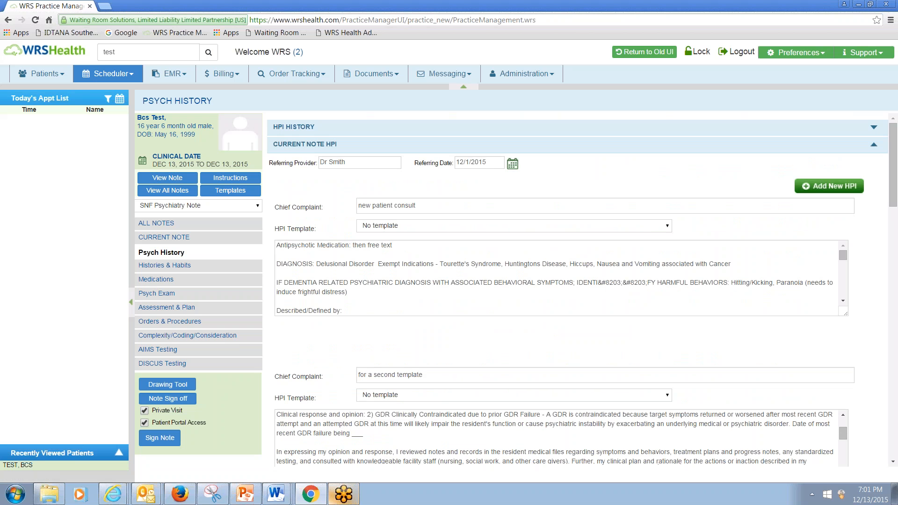
scroll(453, 449, down, 2)
scroll(439, 364, down, 7)
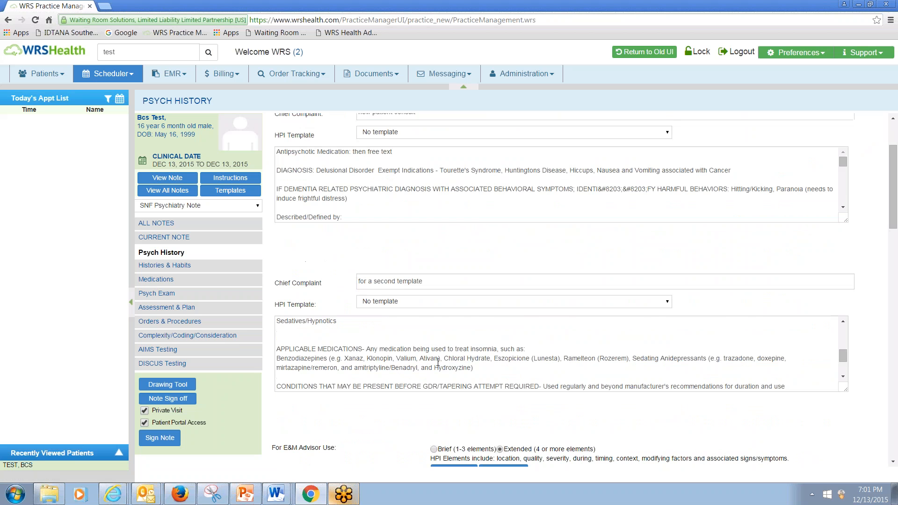
scroll(582, 343, down, 1)
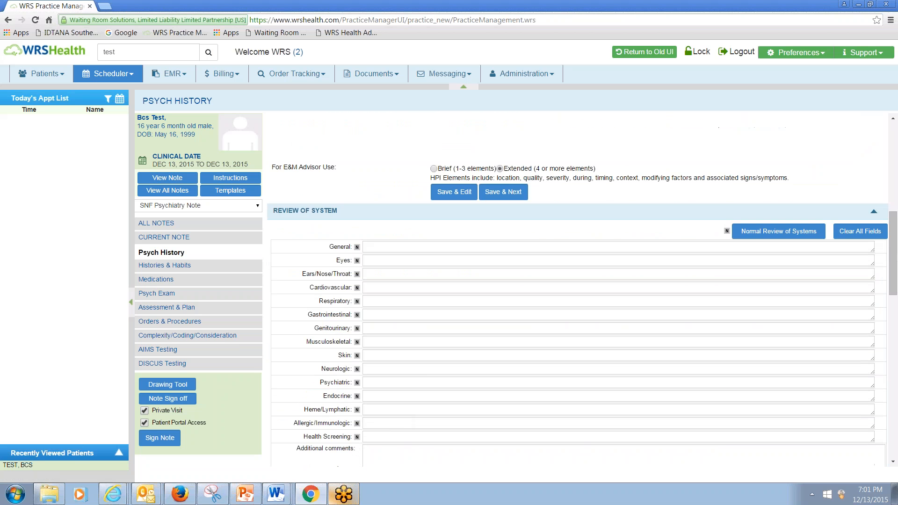
scroll(401, 418, down, 1)
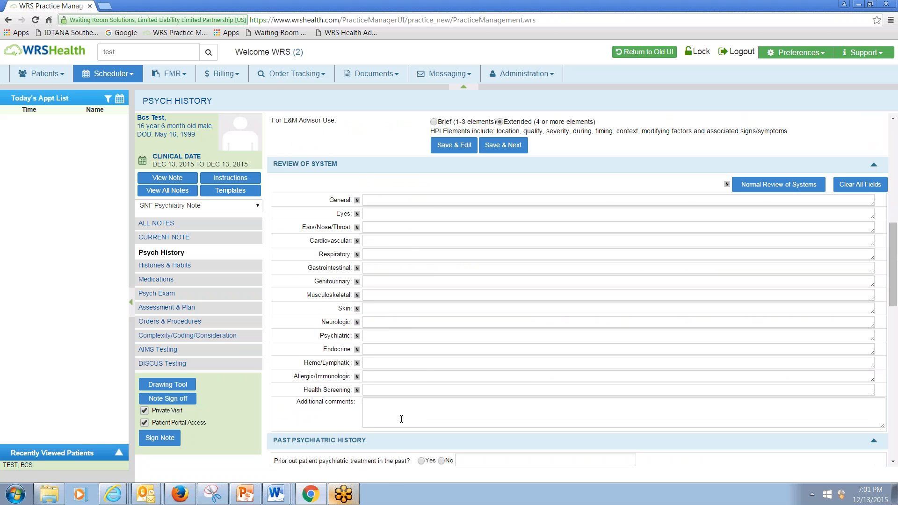
- Enter 'free texting' in General ROS: fever denial current, fevers past, anorexia and fatigue current
click(391, 201)
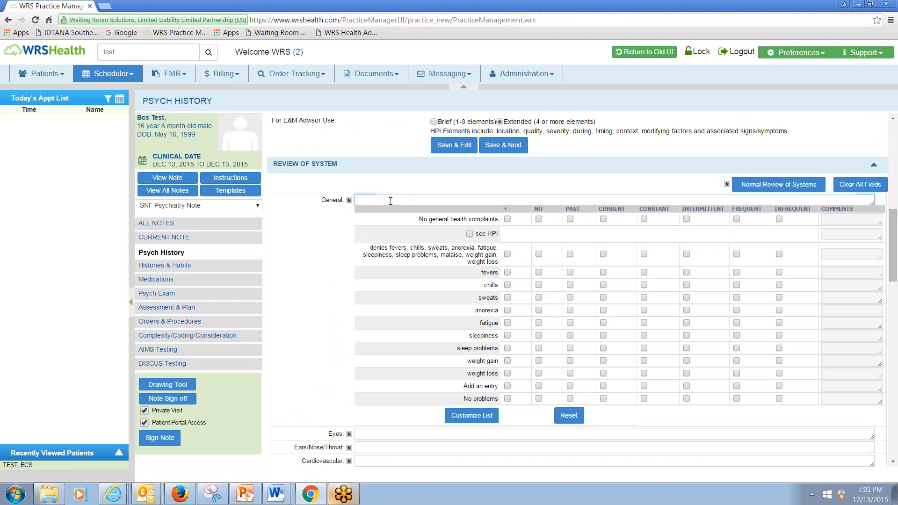
text(free texting)
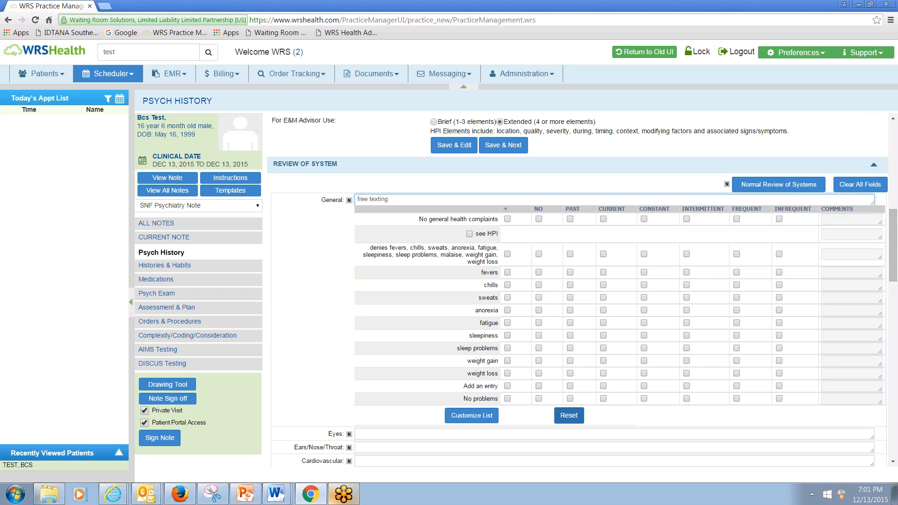
click(603, 254)
click(569, 272)
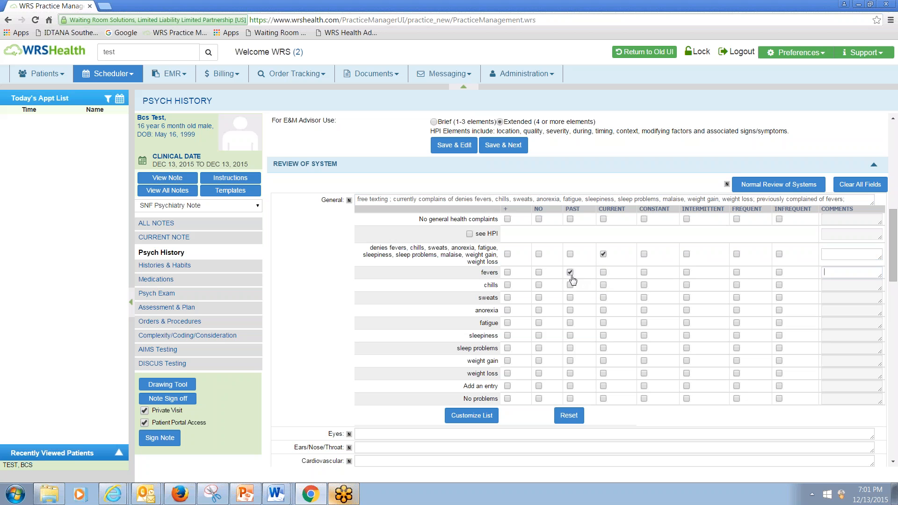
click(603, 311)
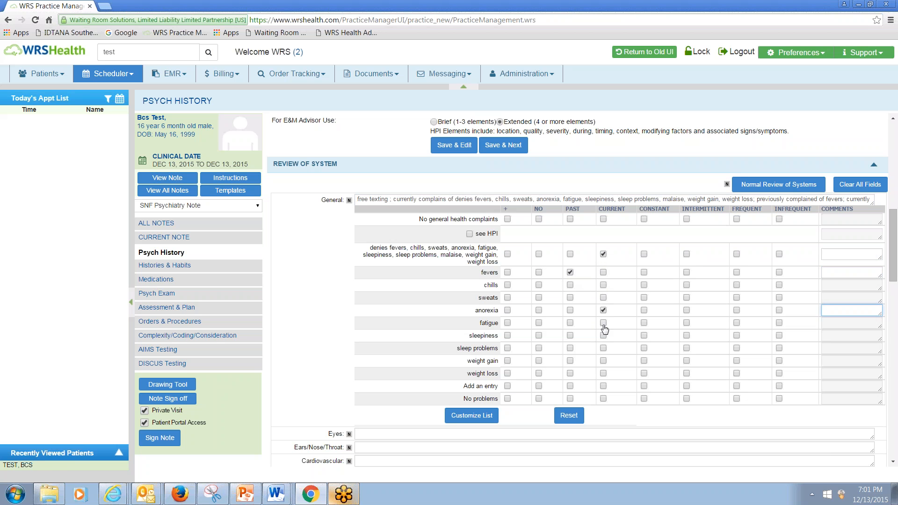
click(604, 324)
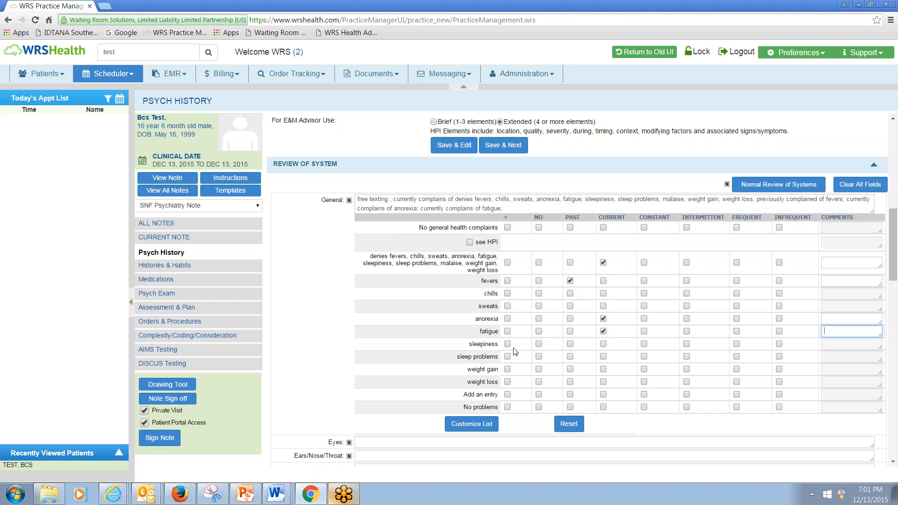
click(325, 301)
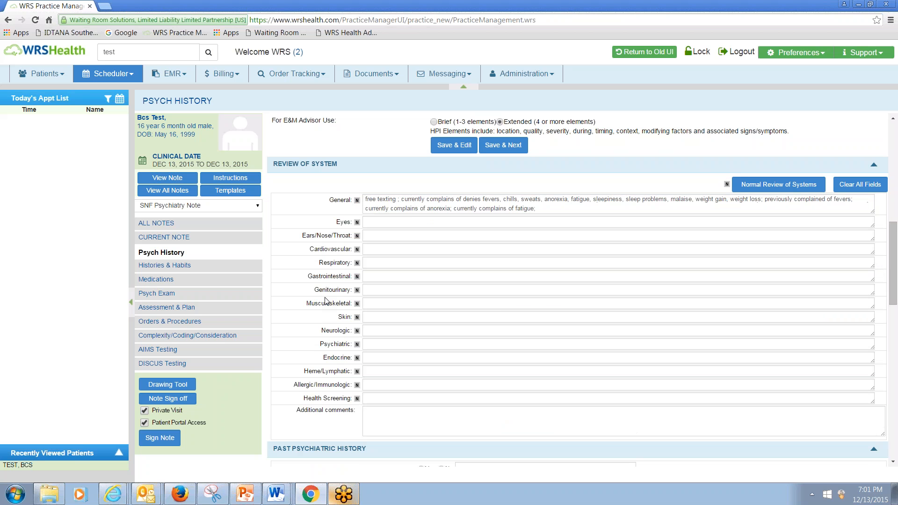
click(364, 222)
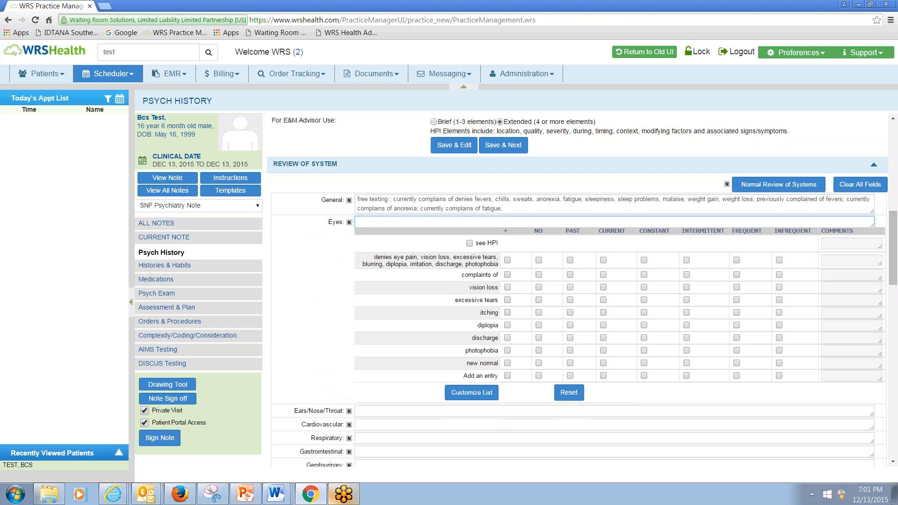
- Make 'denies eye pain, vision loss…' the Normal entry of the Eyes checklist, then close customization
click(470, 395)
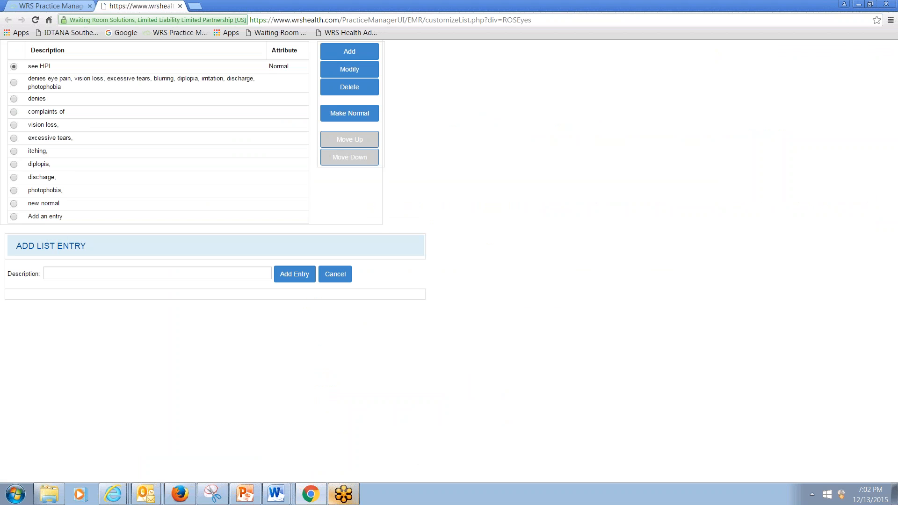
click(14, 204)
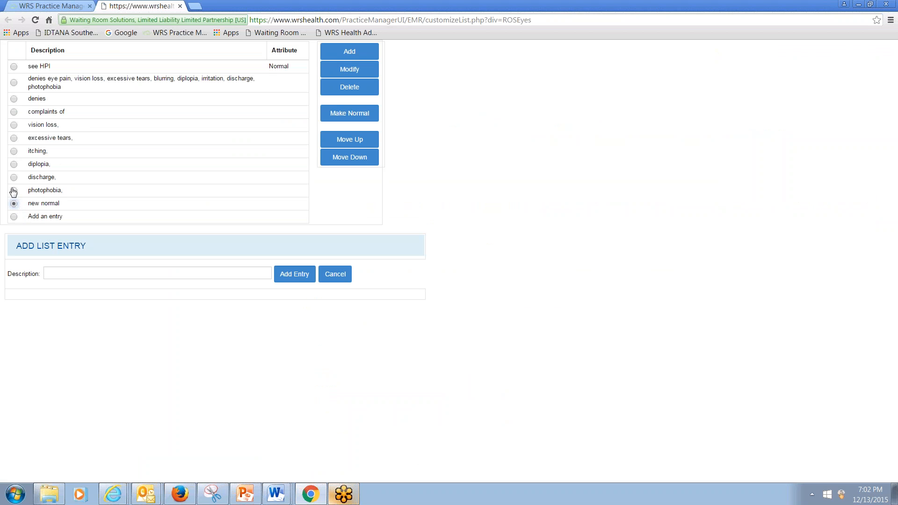
click(14, 82)
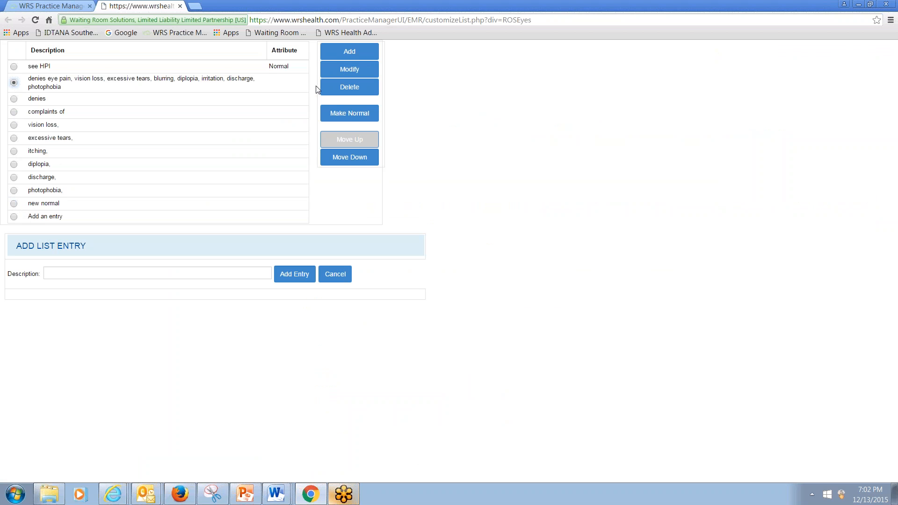
click(351, 115)
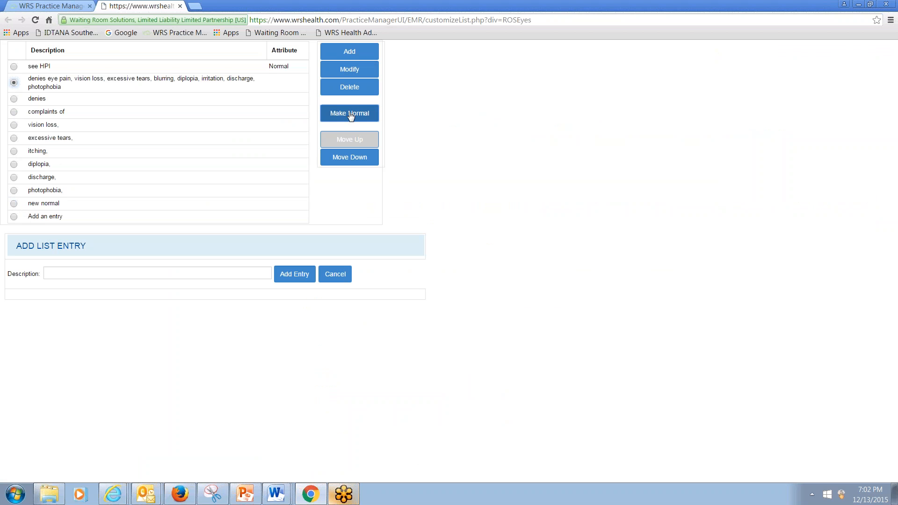
click(180, 7)
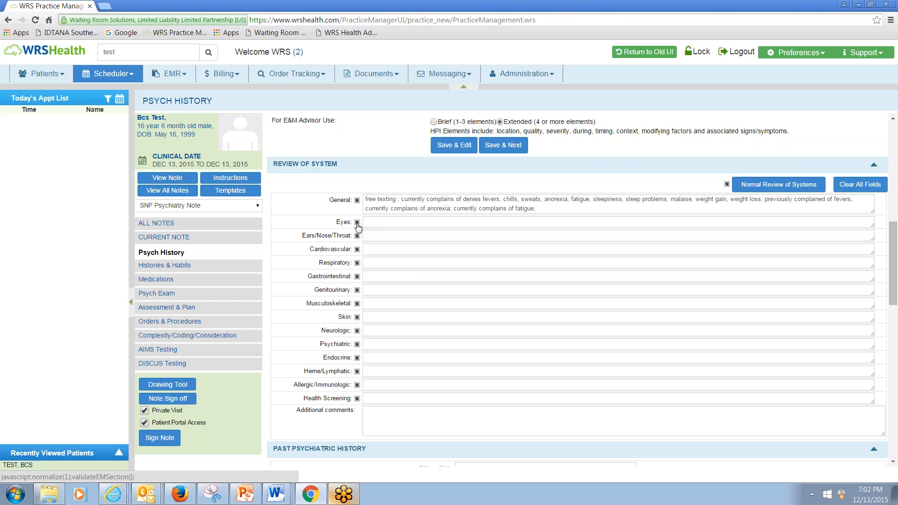
- Fill Eyes and Cardiovascular as normal; add free text plus past vomiting and nausea under Gastrointestinal
click(358, 224)
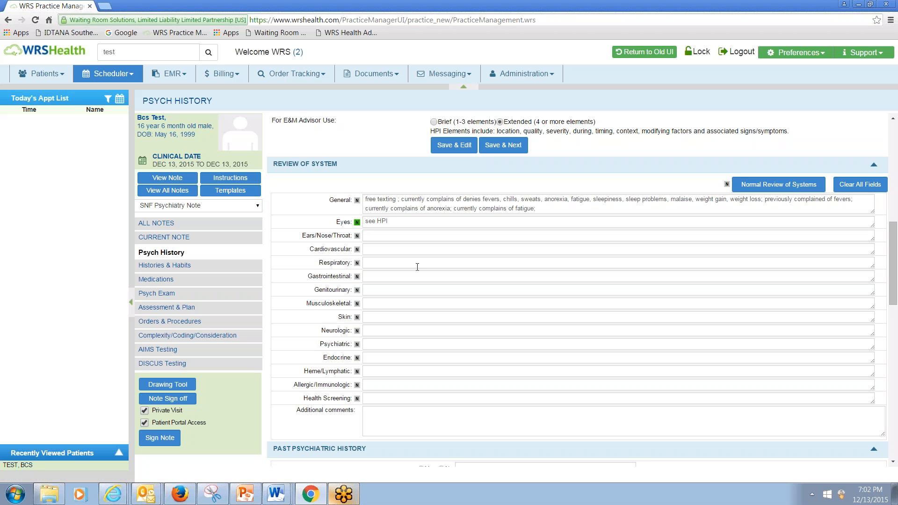
click(357, 250)
click(376, 279)
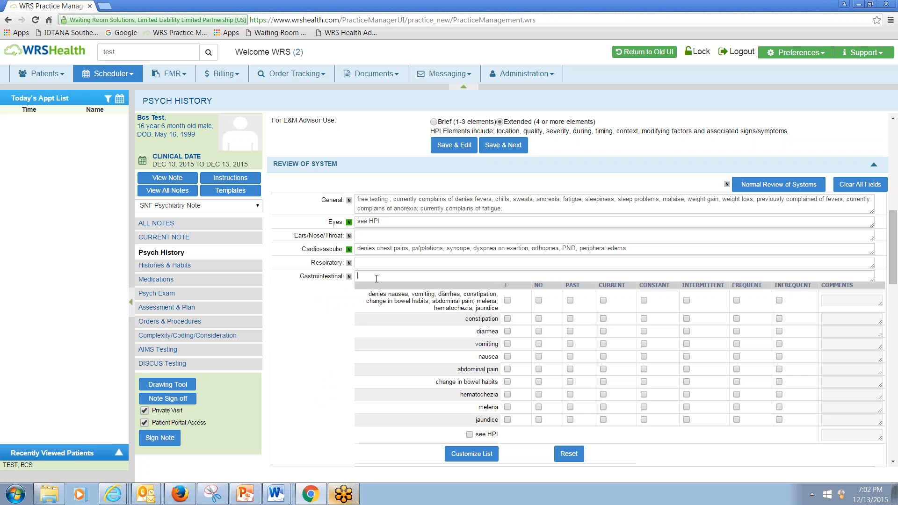
text(free text)
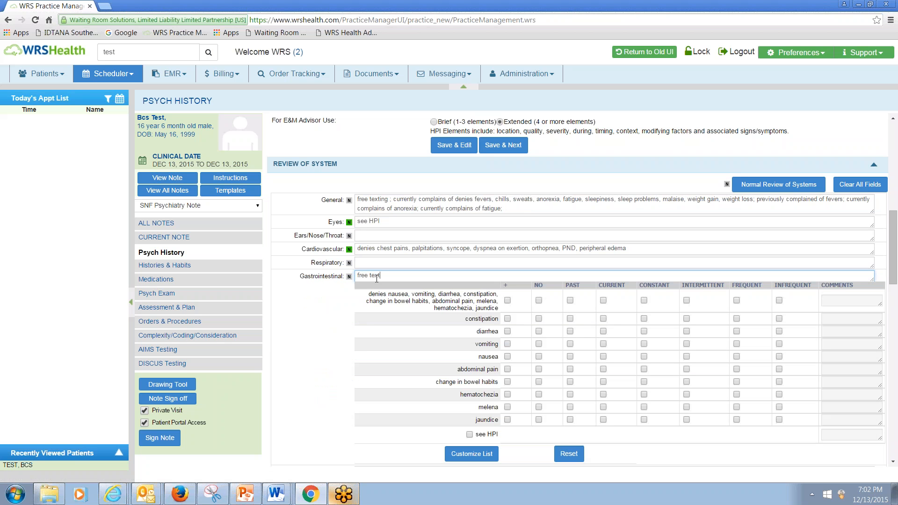
click(569, 343)
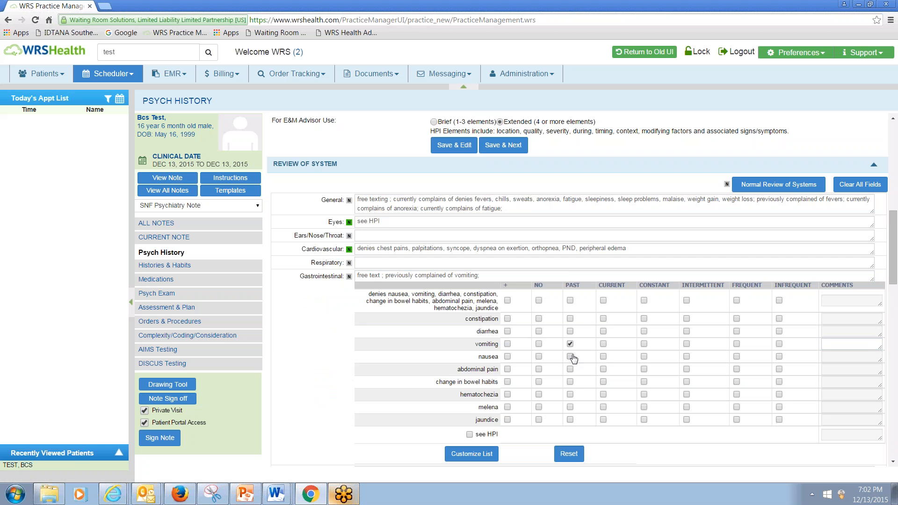
click(570, 356)
scroll(340, 401, down, 1)
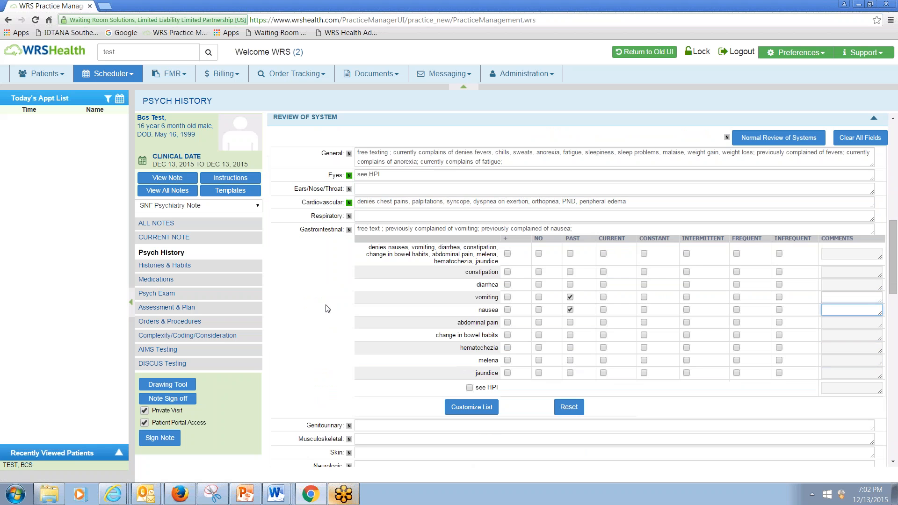
click(329, 309)
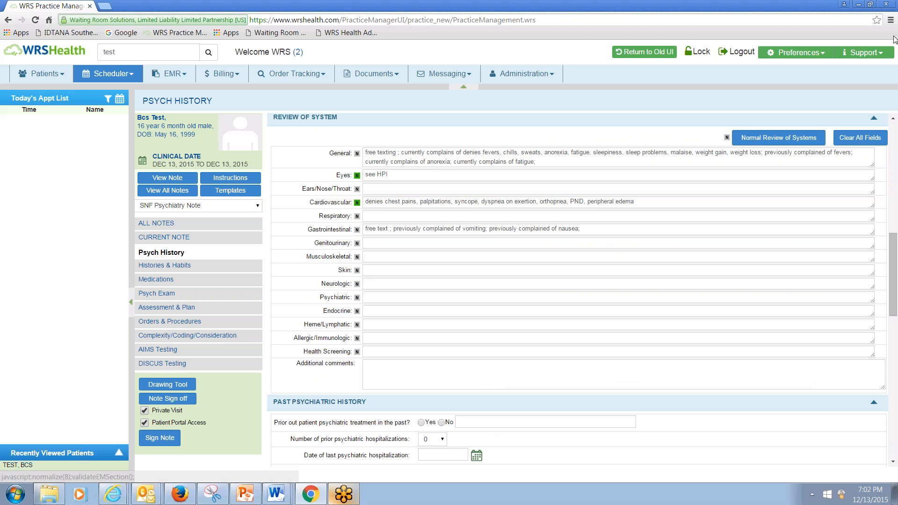
- Fill the remaining empty systems with normal findings and append ', free text' to Eyes
click(771, 141)
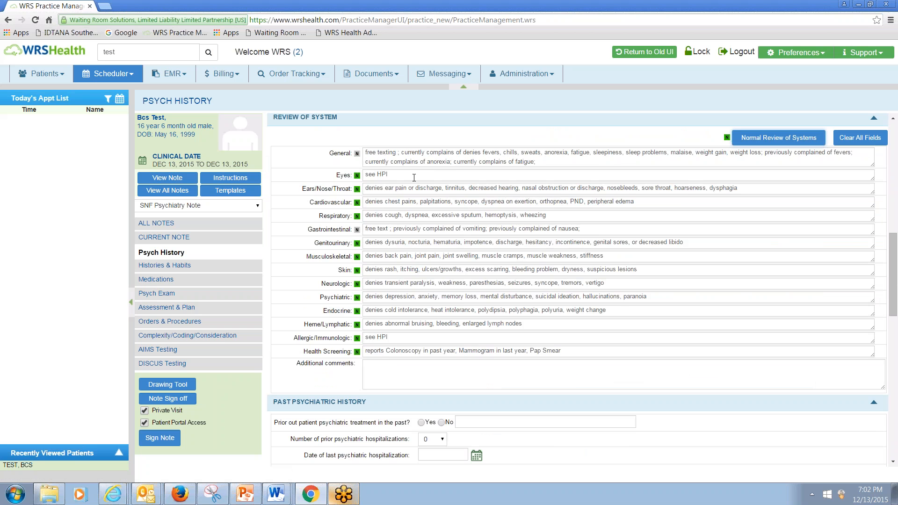
click(414, 177)
text(, free tex)
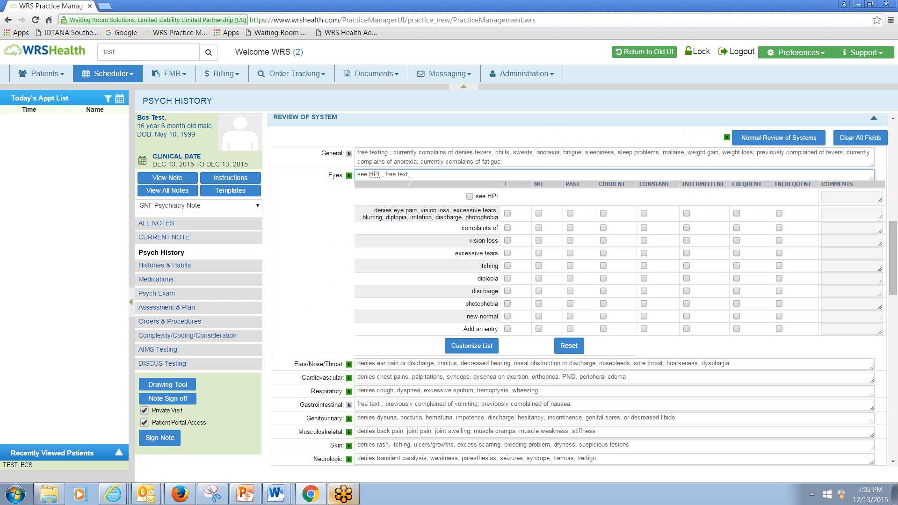
text(t)
click(303, 239)
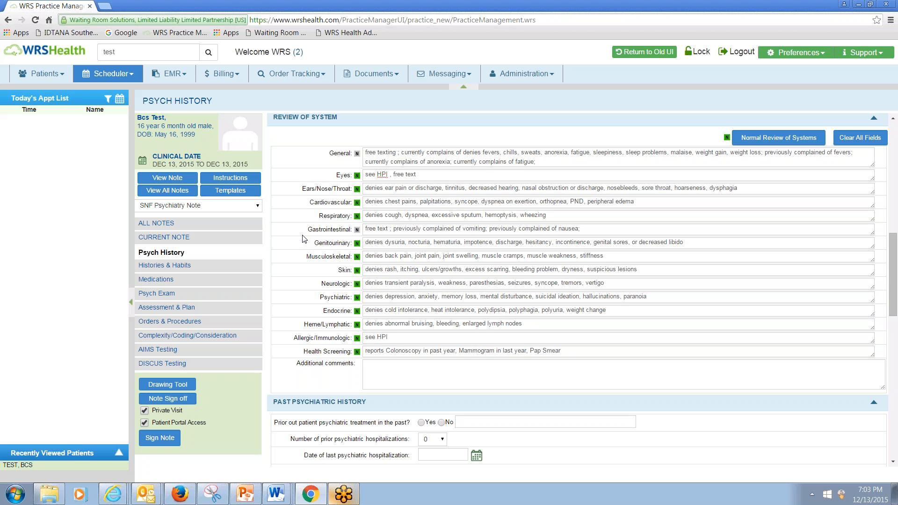
- Clear all review of systems fields and refill every system with Normal Review of Systems findings
click(850, 140)
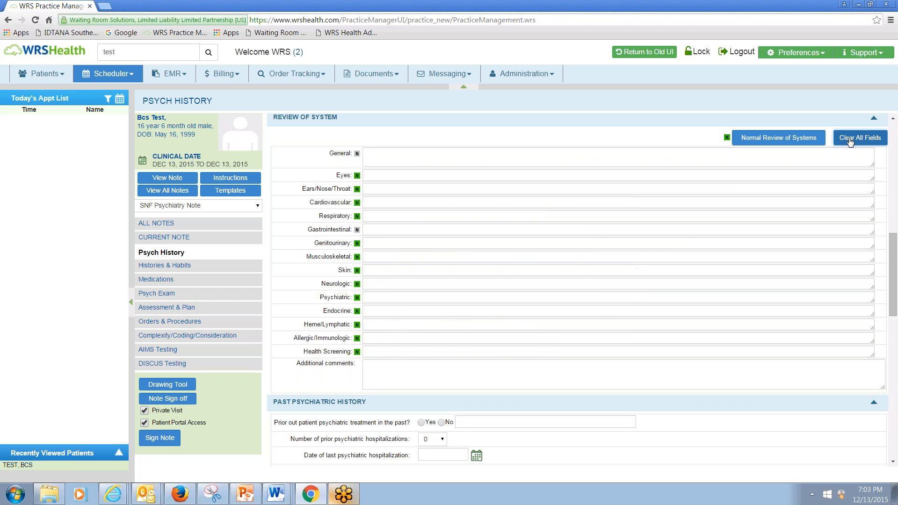
click(785, 142)
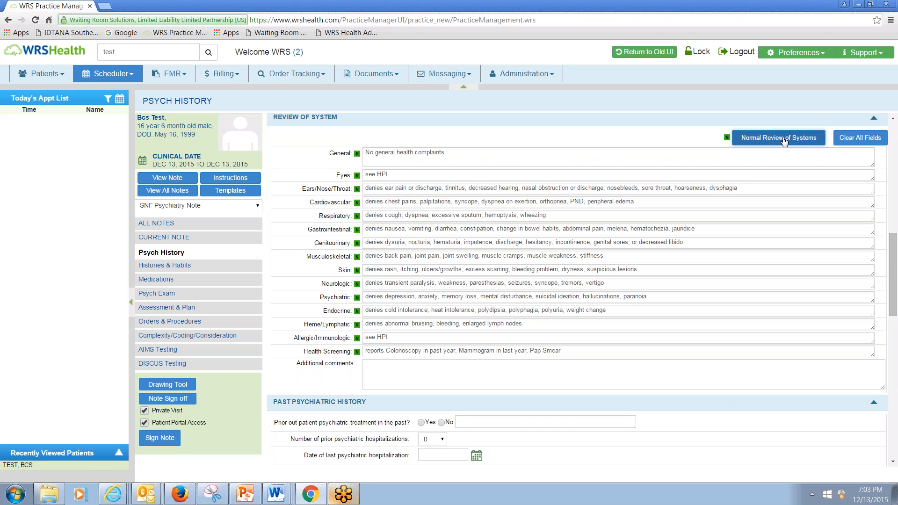
click(852, 139)
- Record prior psychiatric treatment with a comment, 2 hospitalizations, the last on 12/3/2015
scroll(418, 280, down, 5)
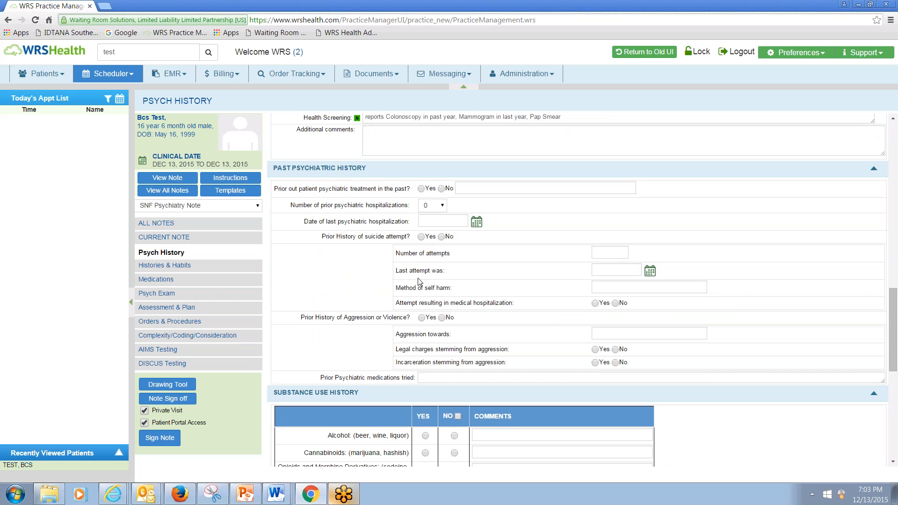
click(421, 189)
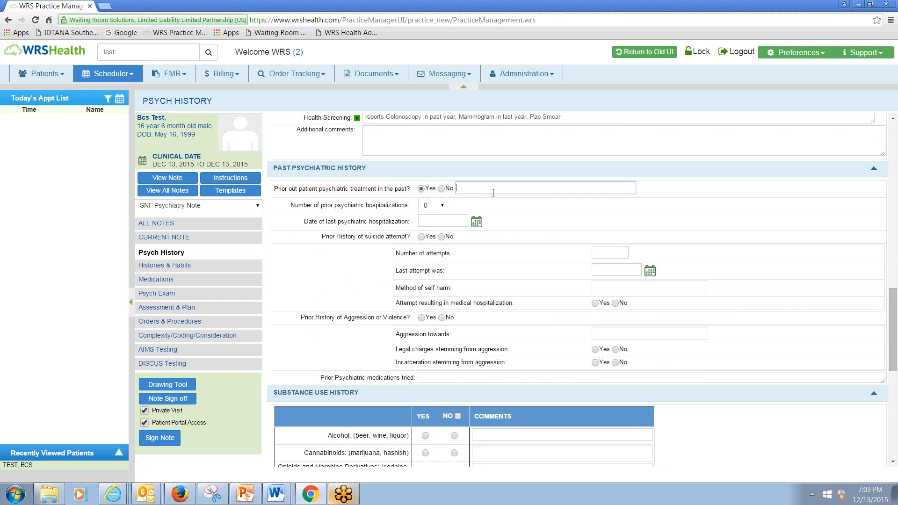
click(493, 192)
text(free text)
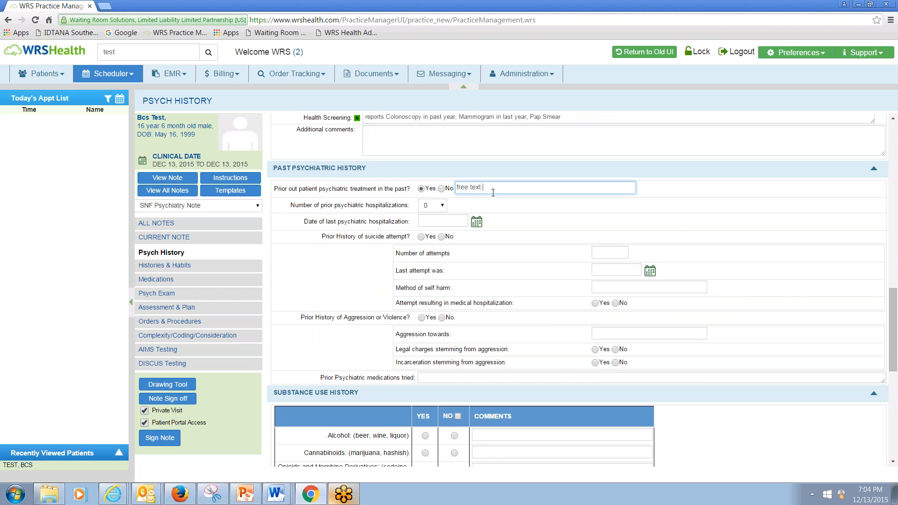
click(442, 205)
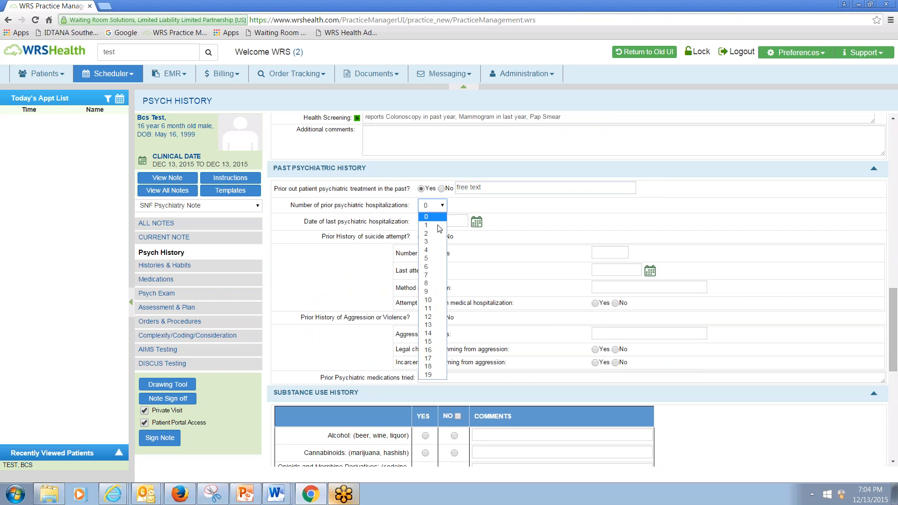
click(439, 233)
click(477, 222)
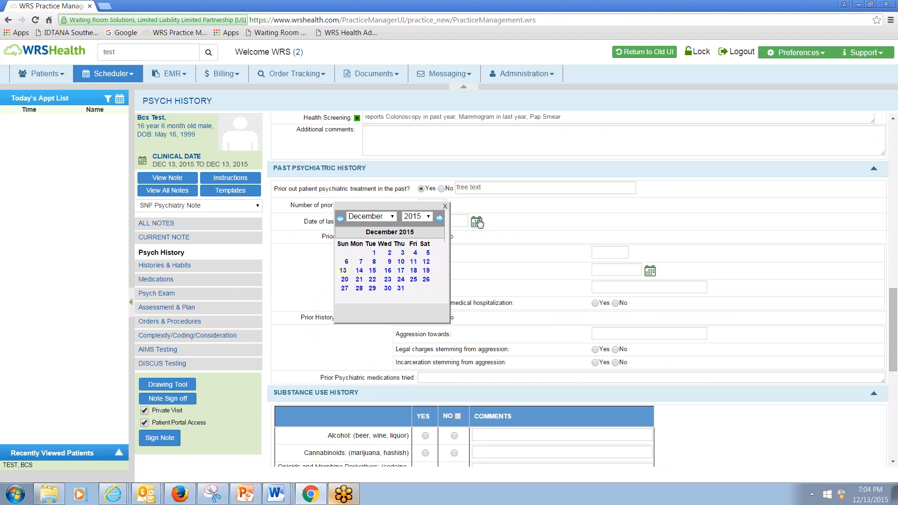
click(402, 253)
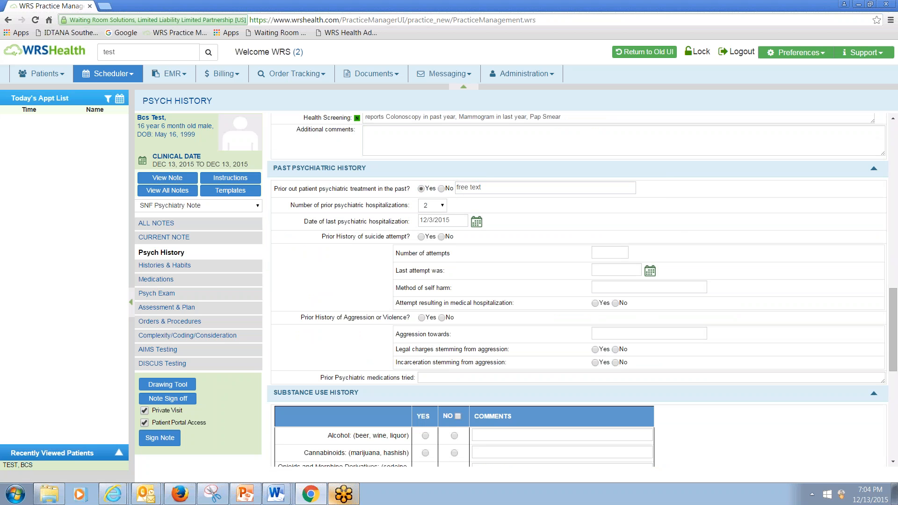
- Clear the Health Screening findings and answer Yes to a prior suicide attempt
scroll(402, 309, up, 3)
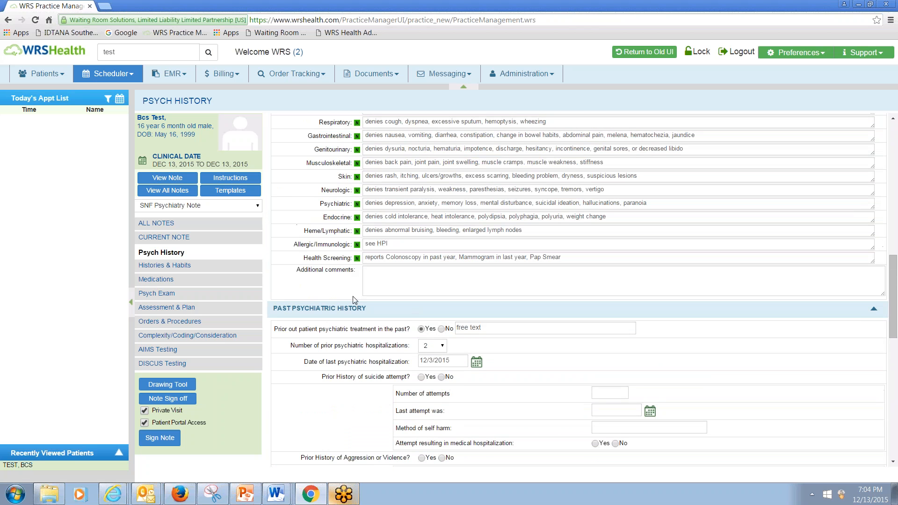
click(357, 258)
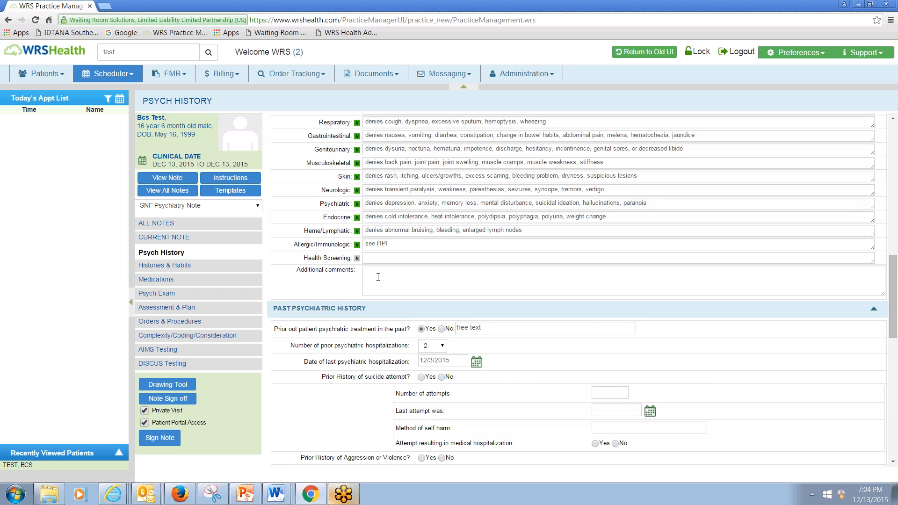
scroll(378, 277, down, 2)
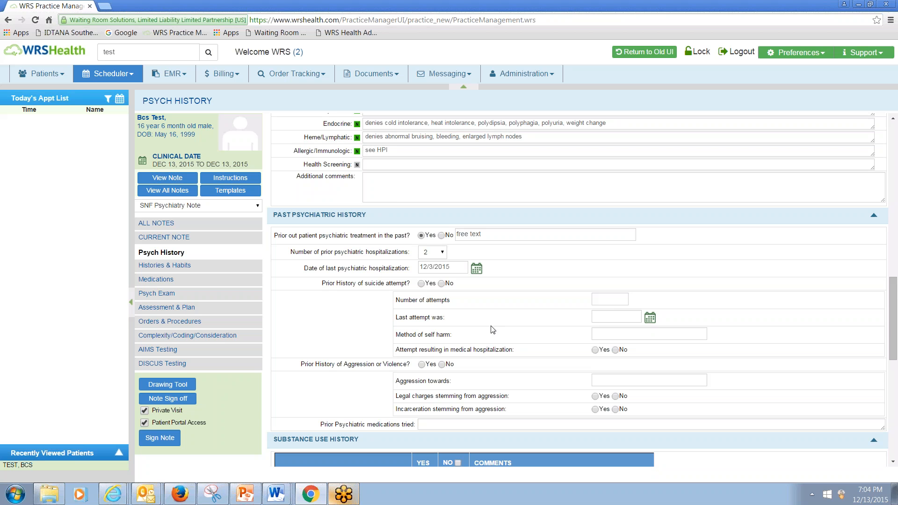
scroll(493, 330, down, 1)
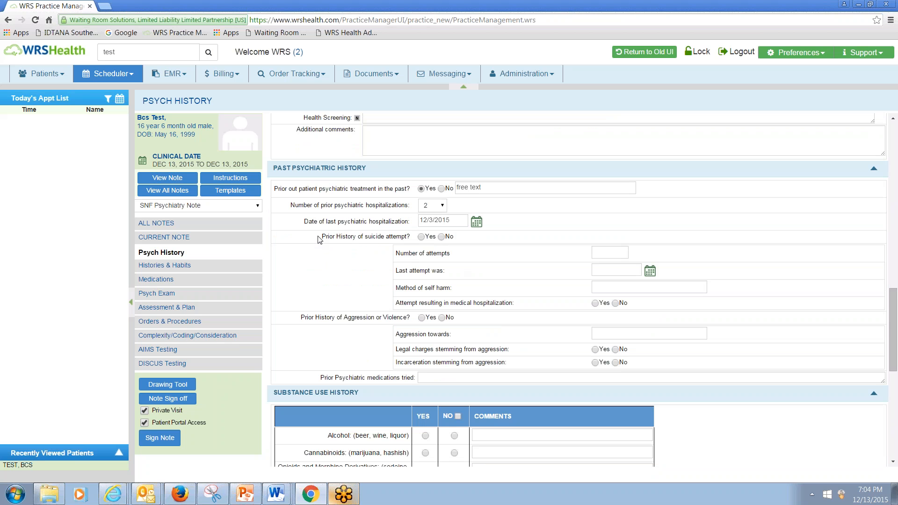
drag(318, 238, 411, 240)
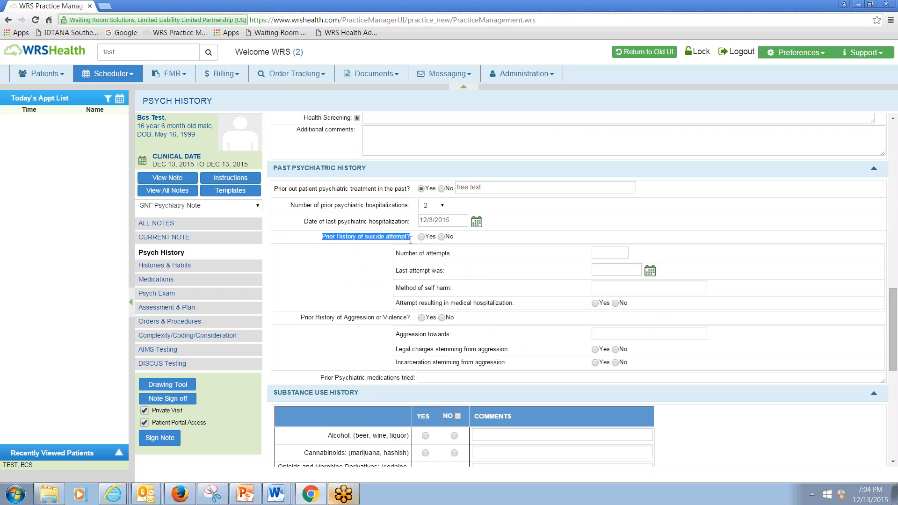
click(535, 240)
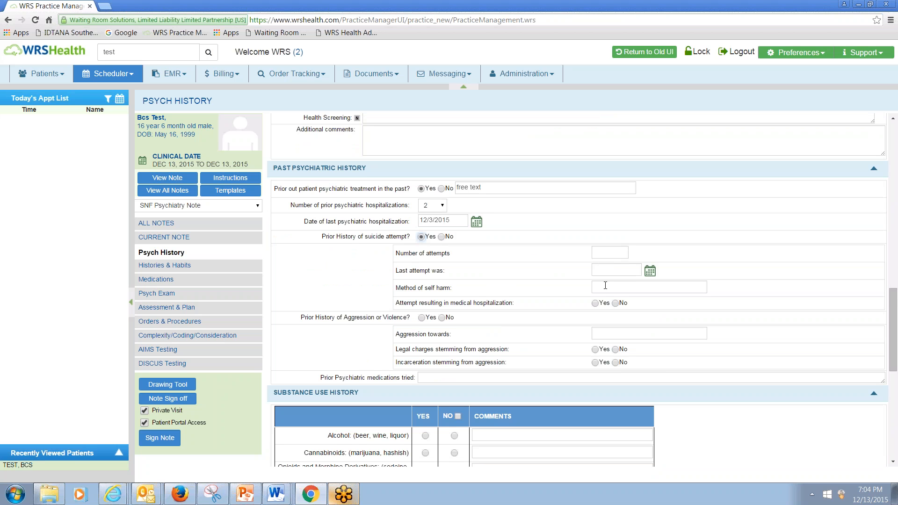
- Mark the attempt as needing hospitalization, legal charges No, incarceration Yes, and describe aggression targets
scroll(602, 248, down, 1)
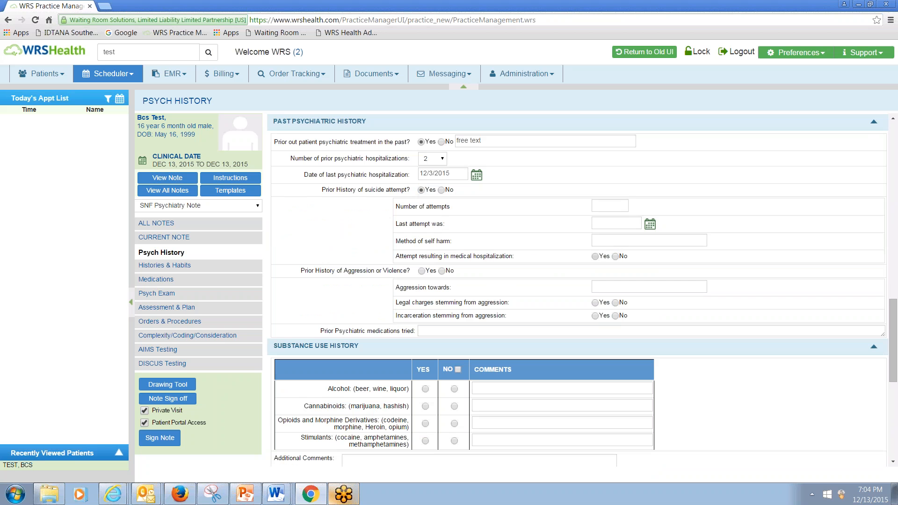
click(595, 256)
click(615, 302)
click(595, 316)
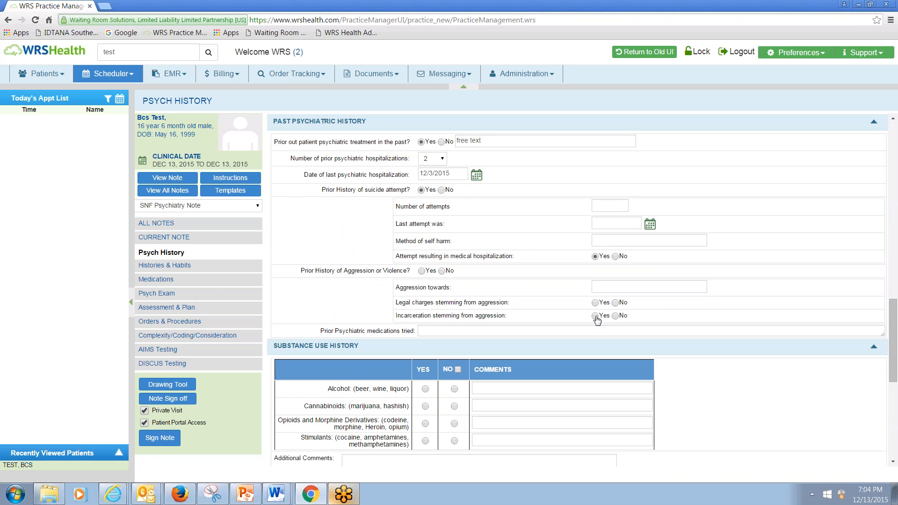
click(609, 288)
text(free text)
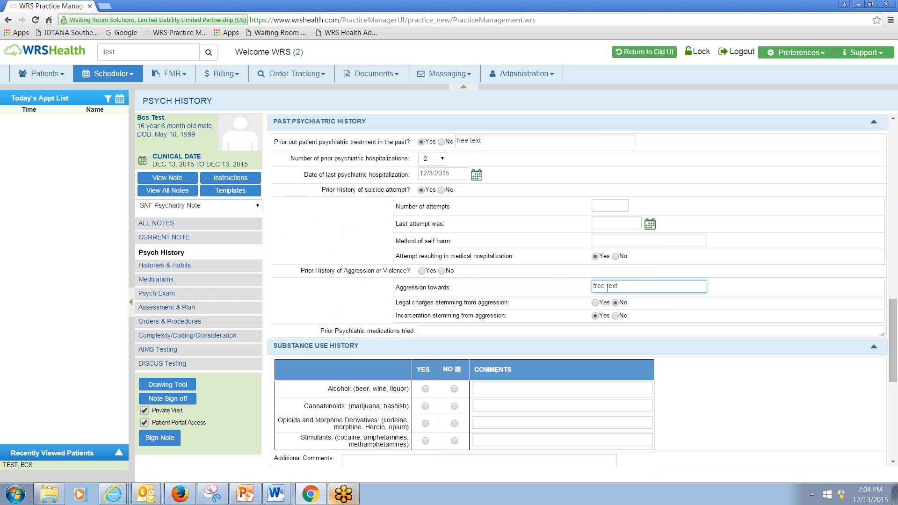
- Set substance use to alcohol Yes, cannabinoids No, opioids No with a 'free text' comment
scroll(607, 287, down, 2)
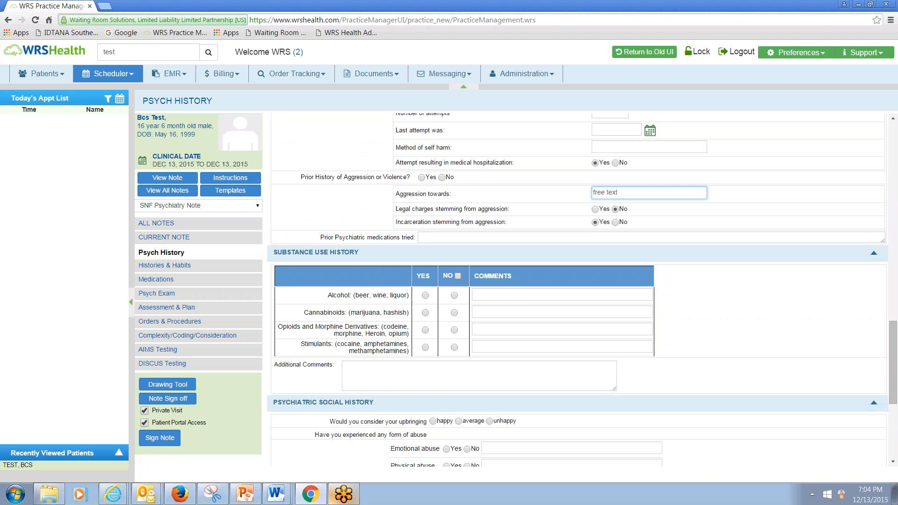
scroll(388, 272, down, 1)
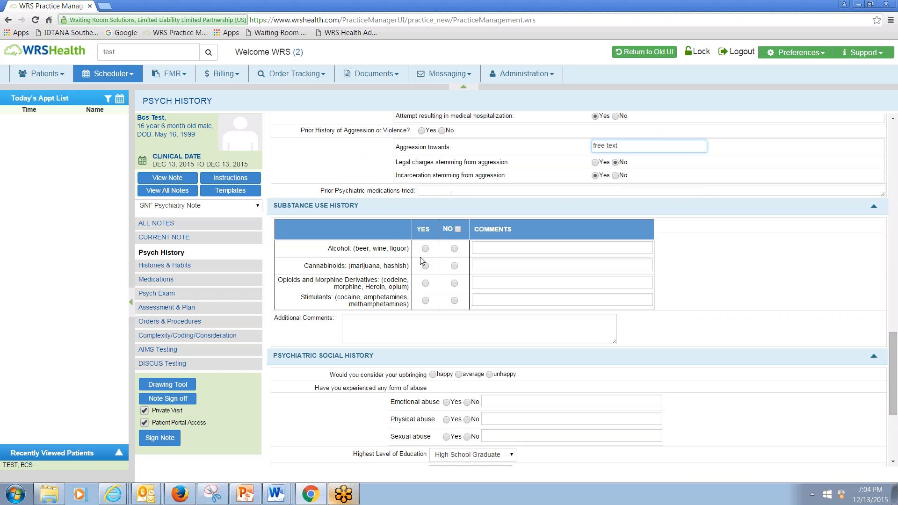
click(425, 249)
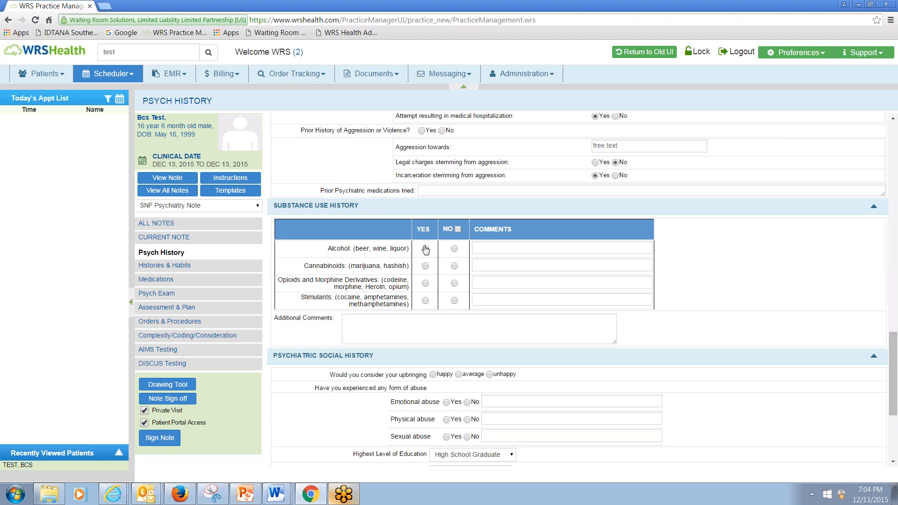
click(453, 265)
click(454, 283)
click(482, 284)
text(free t)
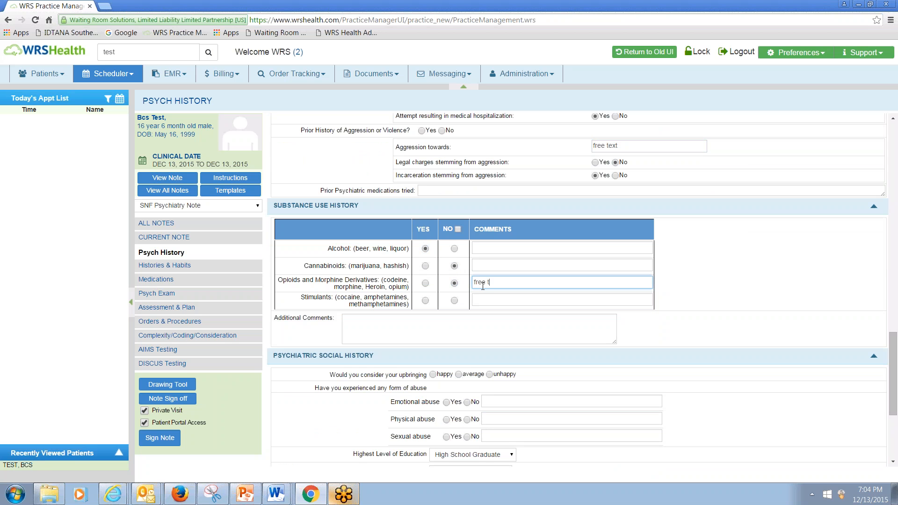
text(ext)
drag(299, 317, 335, 317)
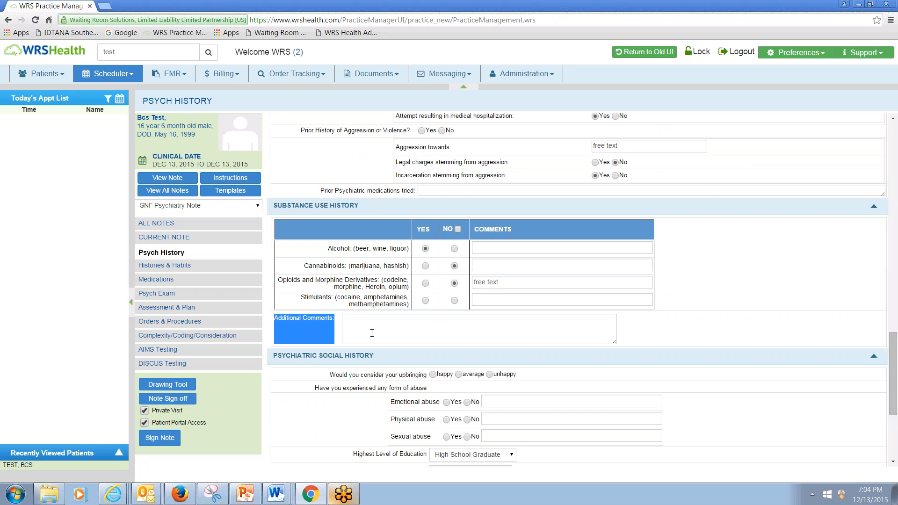
scroll(372, 333, down, 1)
- Describe the upbringing as happy and answer Yes to emotional abuse with a comment
scroll(370, 329, down, 3)
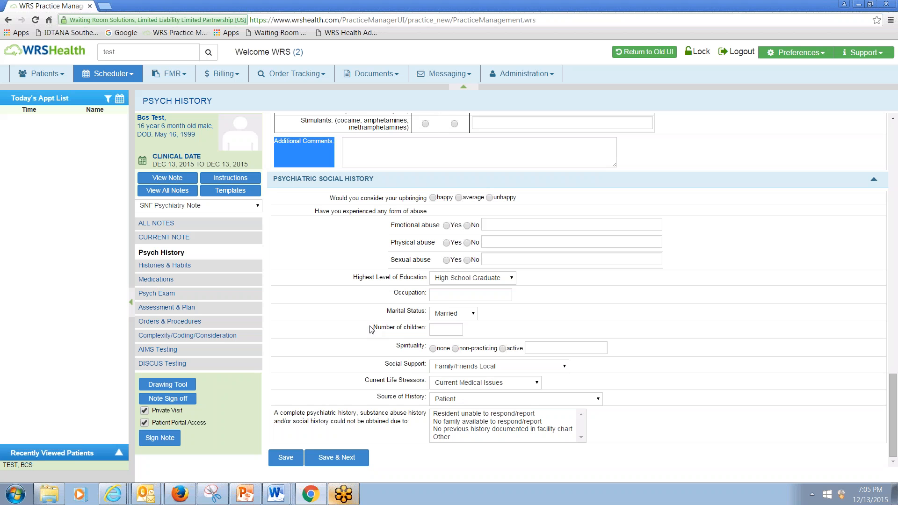
click(433, 197)
click(446, 226)
click(493, 229)
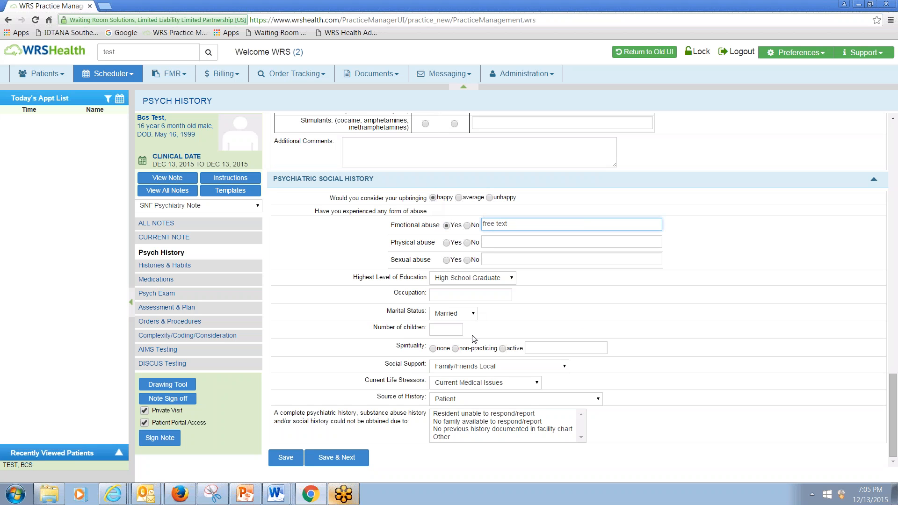
click(487, 322)
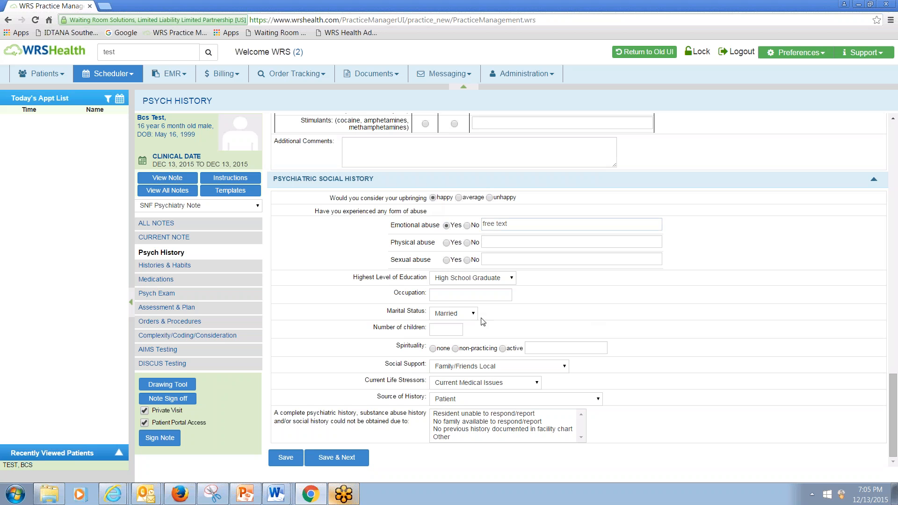
- Set spirituality to non-practicing, reason 'no previous history documented', and save the psych history
click(455, 348)
click(515, 415)
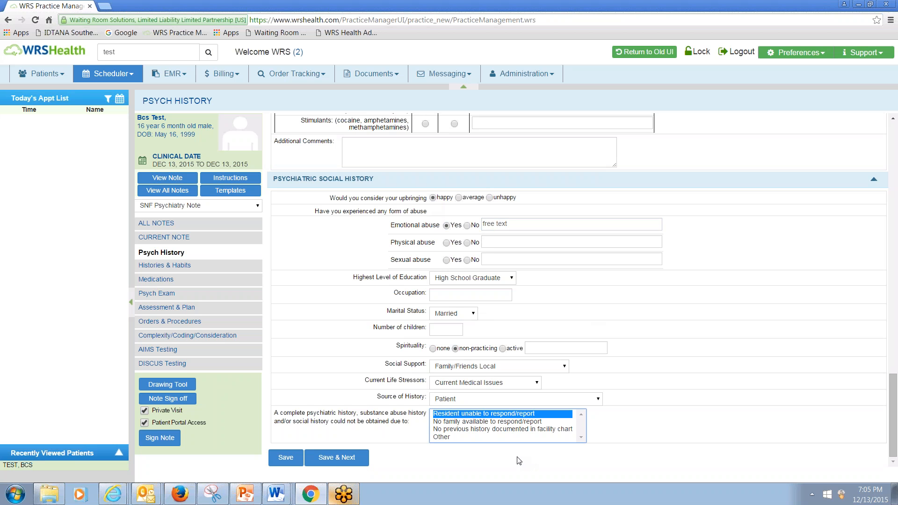
click(472, 429)
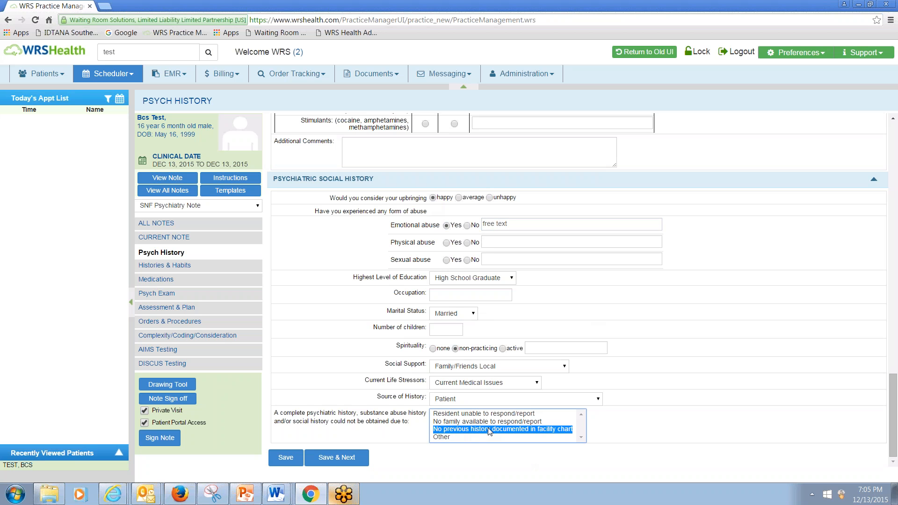
click(284, 459)
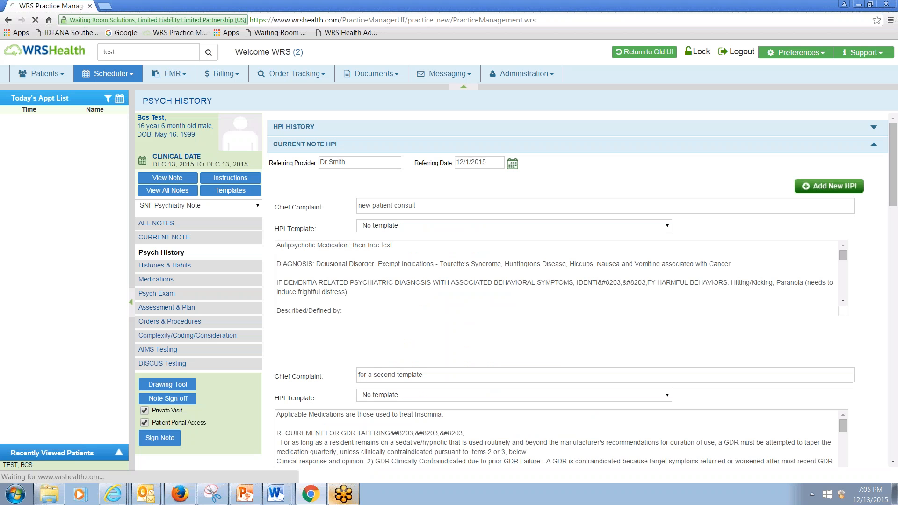
scroll(398, 352, down, 2)
scroll(398, 352, down, 15)
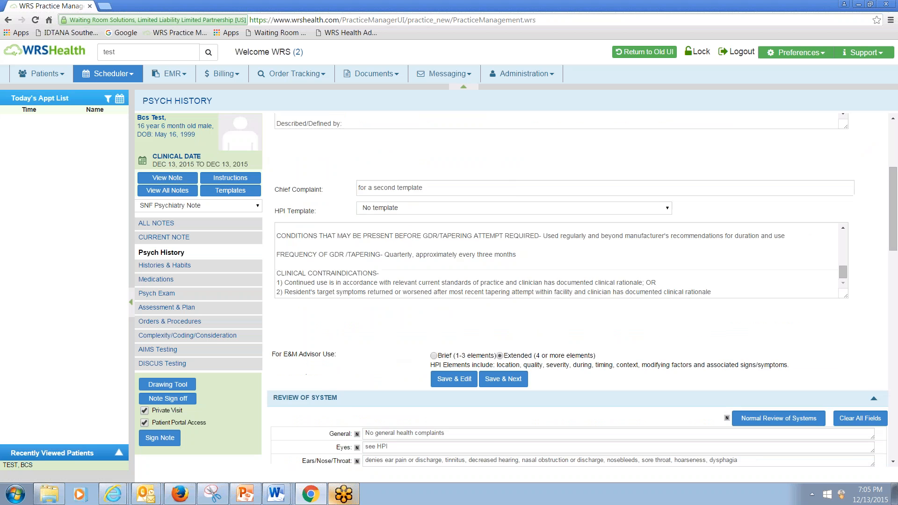
scroll(384, 415, down, 6)
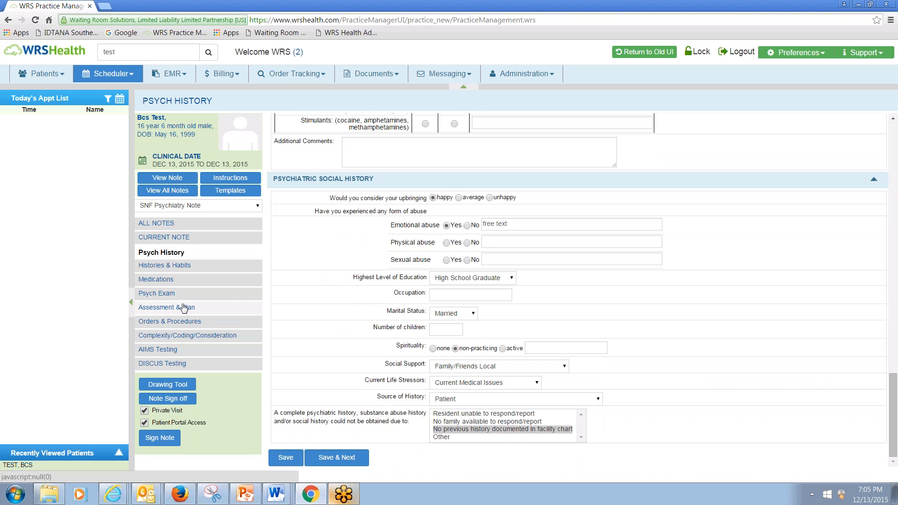
- Add Autistic disorder and Dementia as present medical conditions with the patient's treating doctor
click(339, 458)
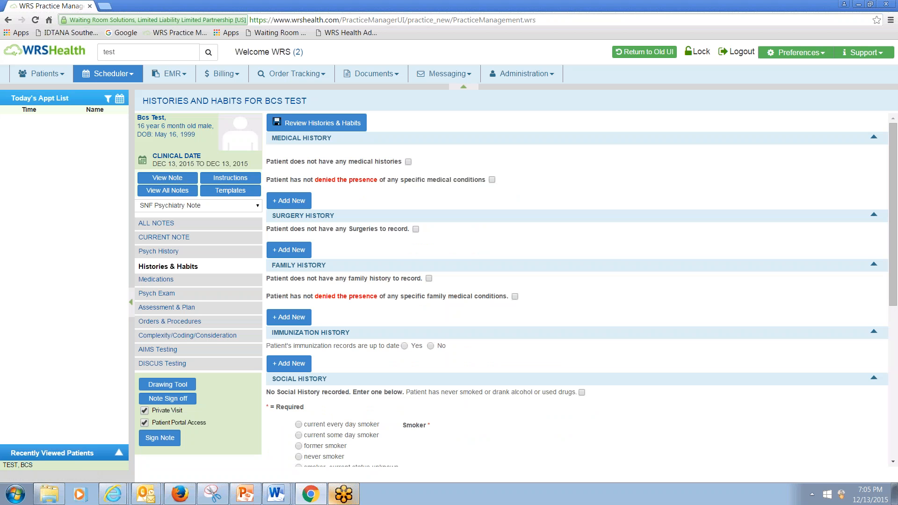
click(408, 162)
click(287, 201)
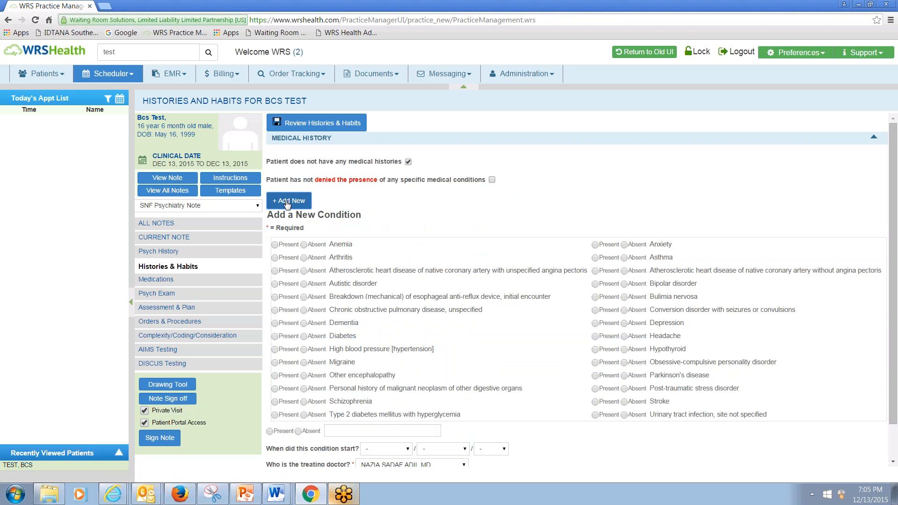
scroll(287, 204, down, 1)
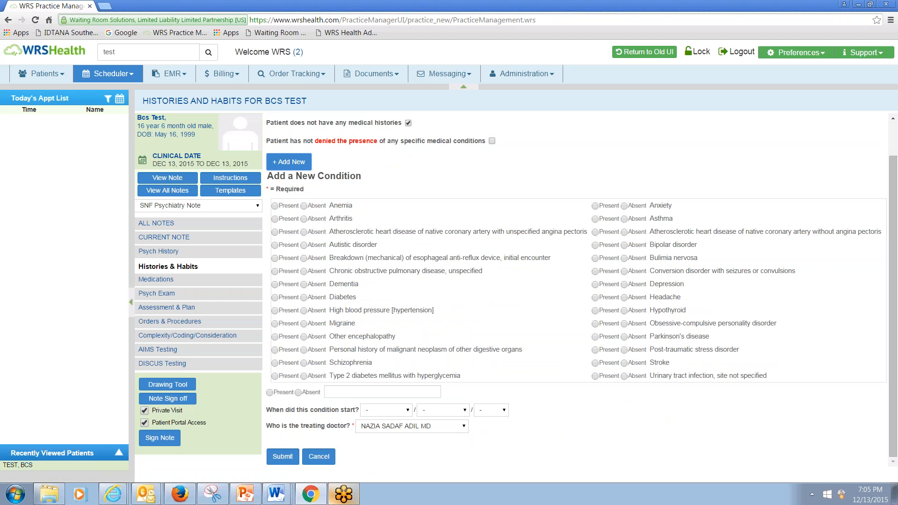
click(275, 245)
click(275, 284)
click(411, 429)
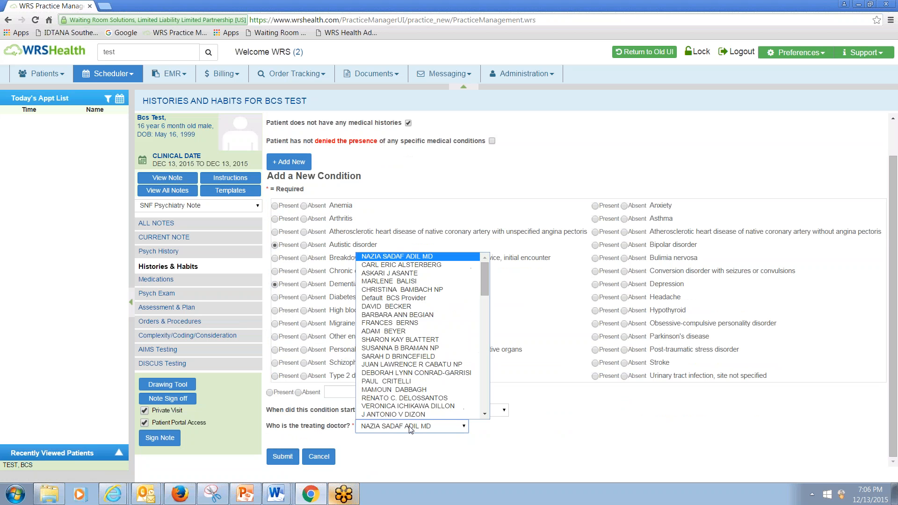
scroll(412, 336, down, 15)
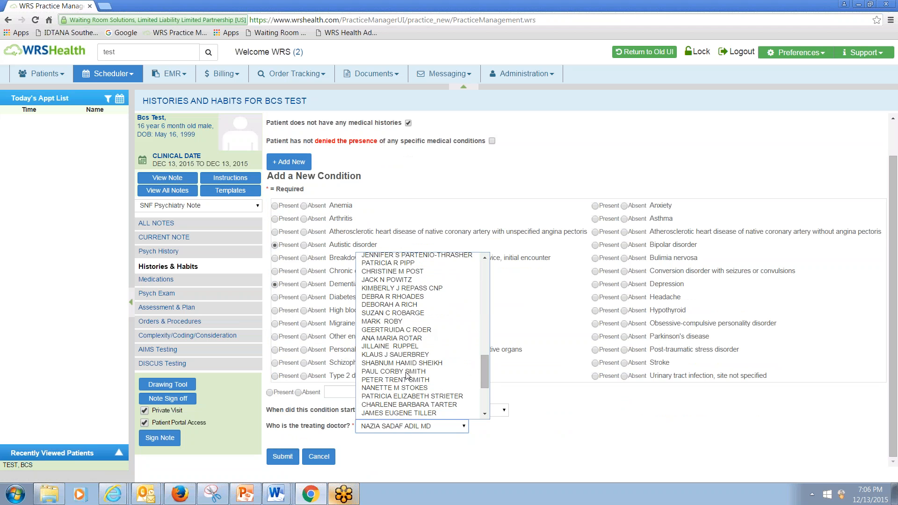
click(417, 275)
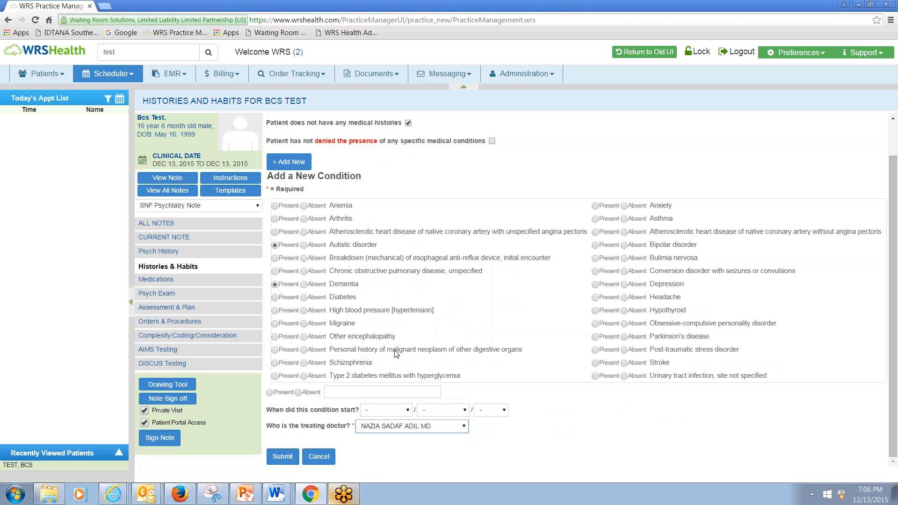
click(279, 460)
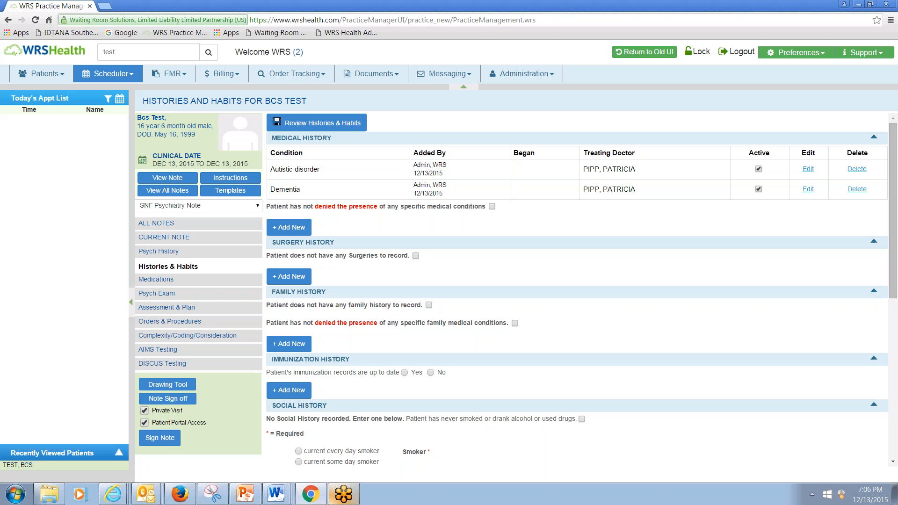
- Mark the patient as having no surgeries, discarding a started surgery entry
click(416, 255)
click(288, 280)
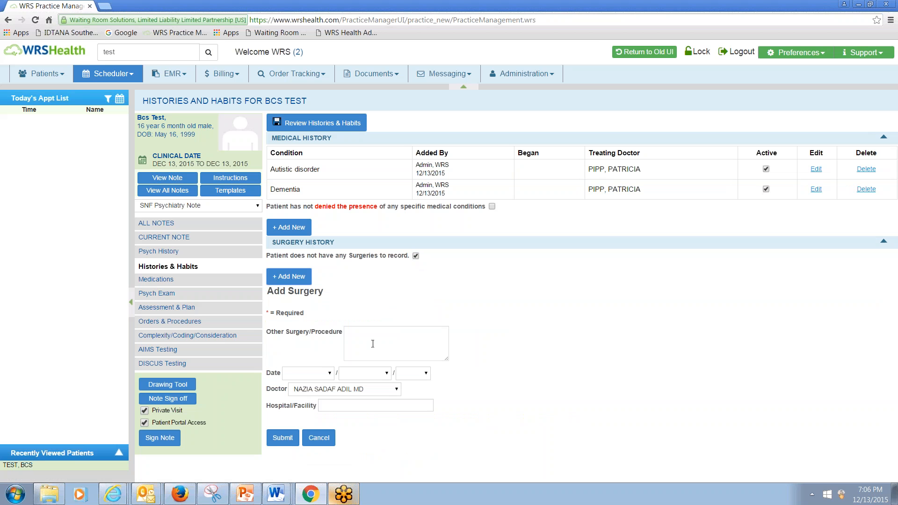
click(319, 437)
scroll(325, 422, down, 1)
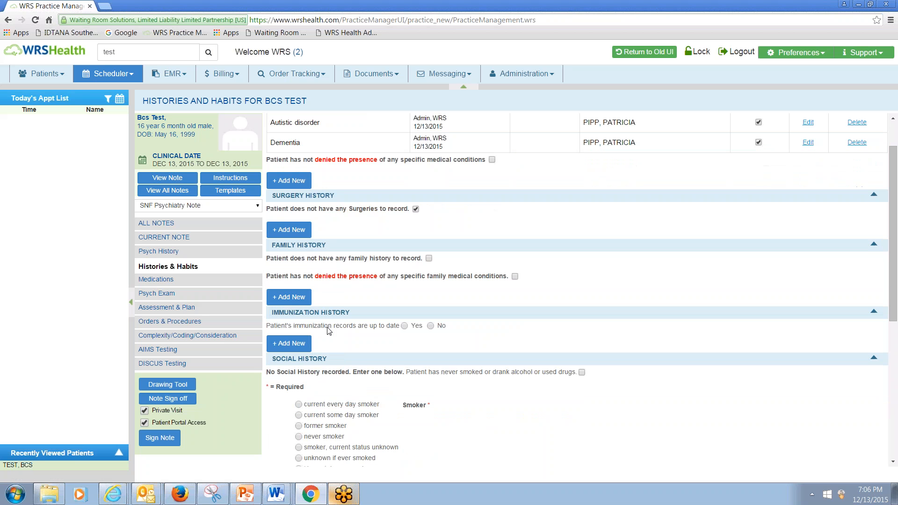
- Tick no family history and start a new family history record for the Mother
click(429, 259)
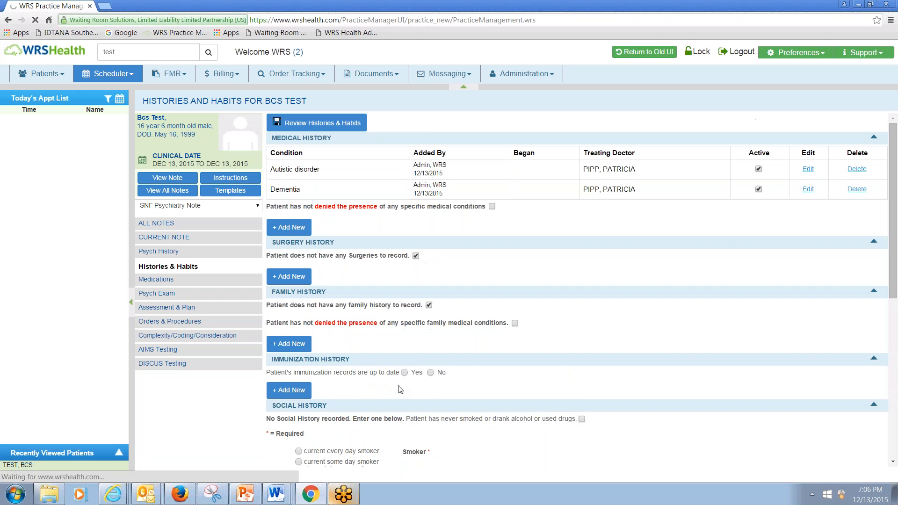
scroll(399, 385, down, 1)
click(291, 298)
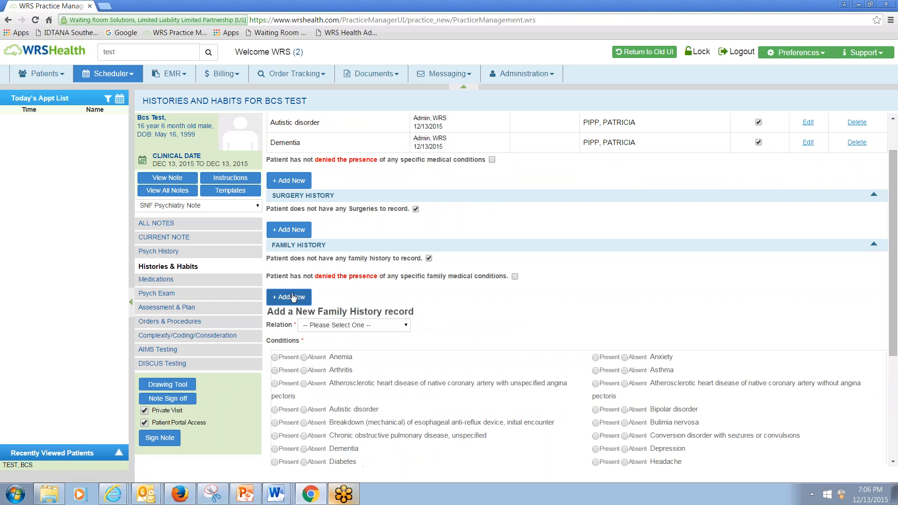
scroll(349, 284, down, 1)
click(349, 280)
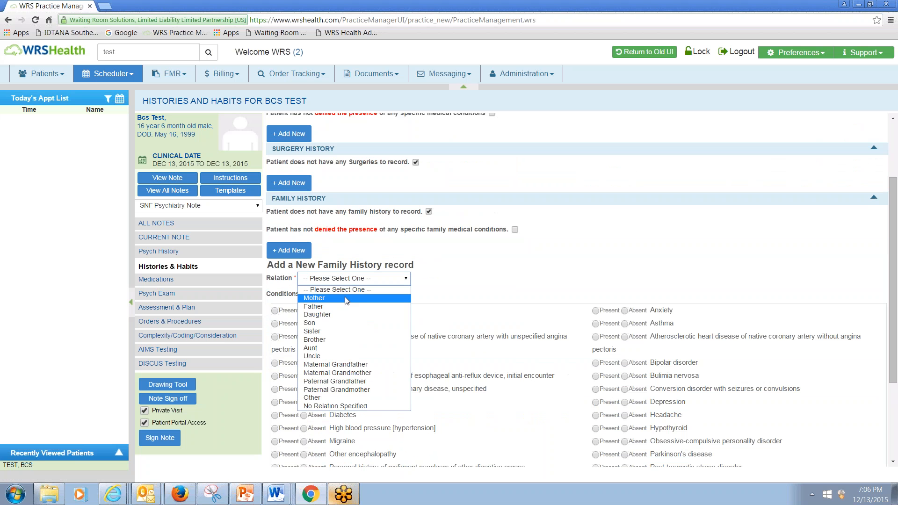
click(344, 297)
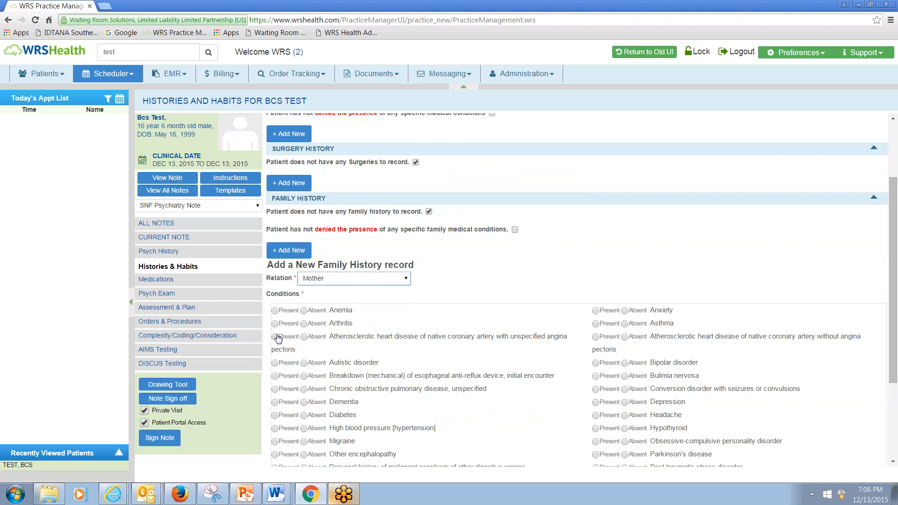
- Mark atherosclerotic heart disease and Autistic disorder present, add leukemia, and submit the record
click(275, 337)
click(275, 363)
scroll(336, 423, down, 3)
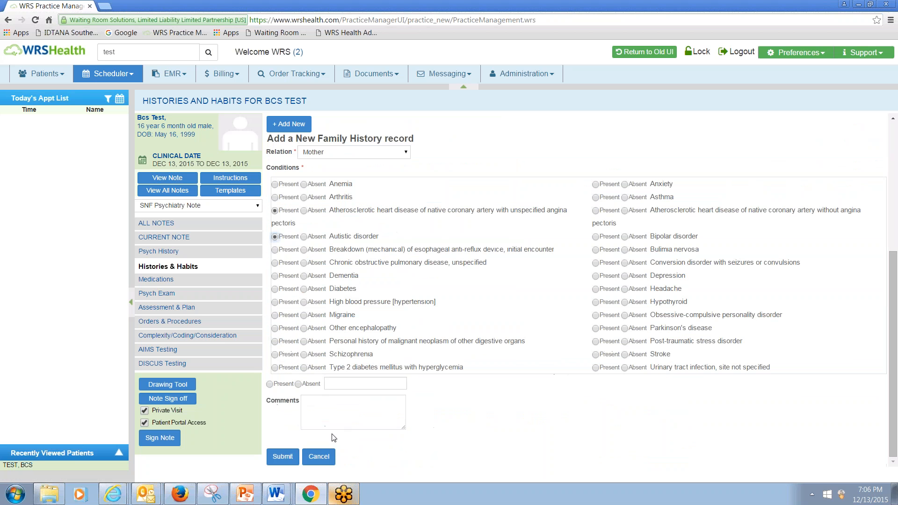
click(336, 383)
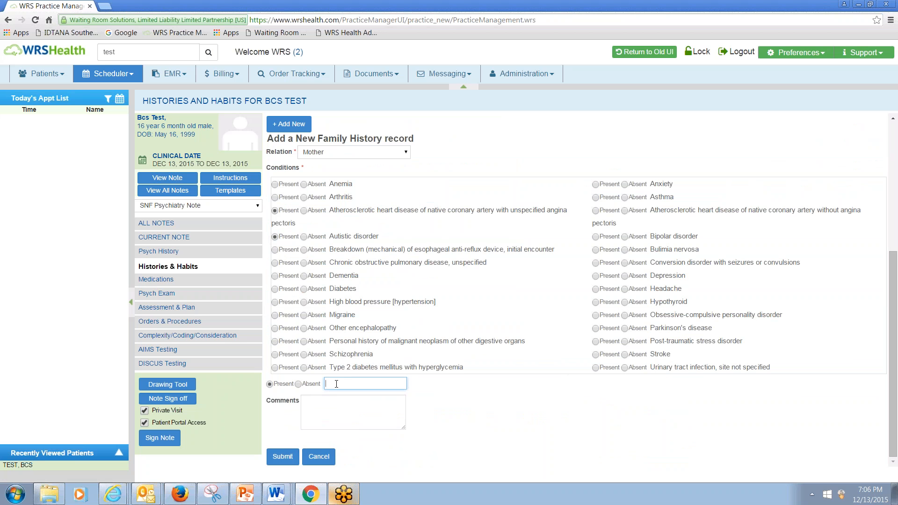
text(leukemia)
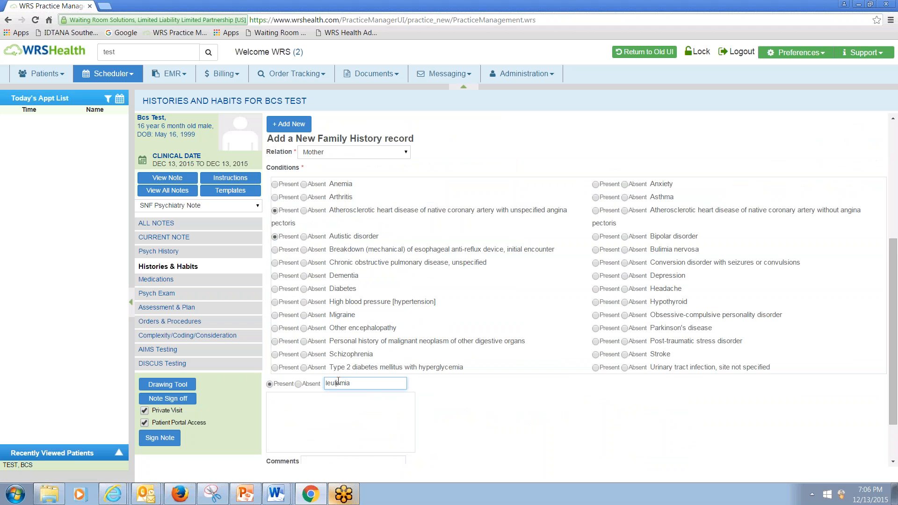
text(k)
scroll(337, 383, down, 2)
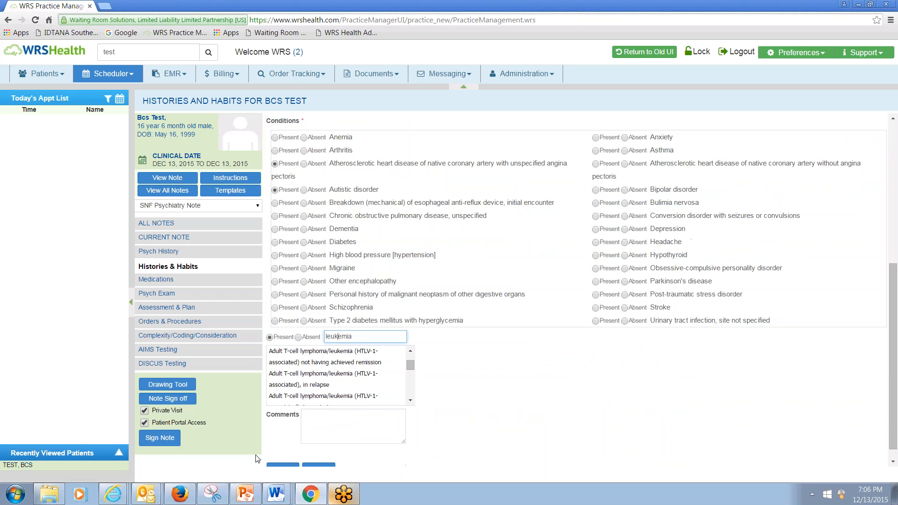
click(283, 459)
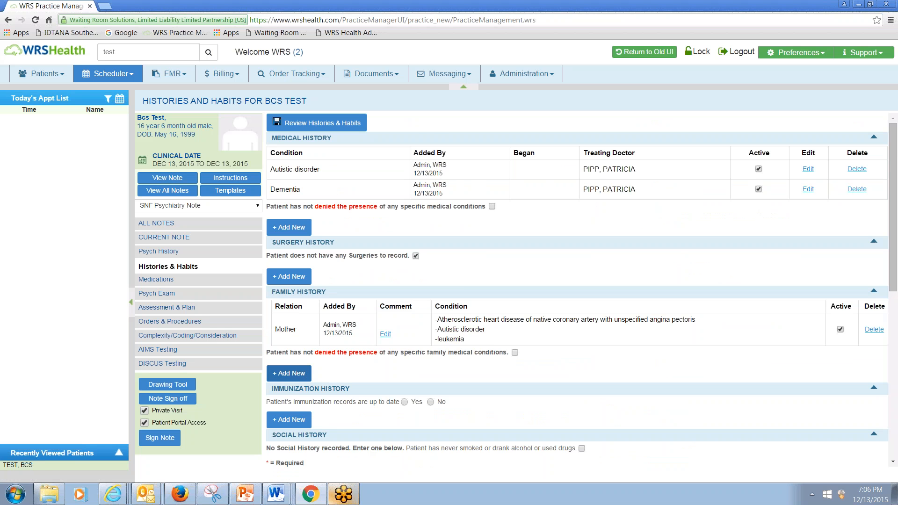
scroll(297, 354, down, 1)
- Add a Father record with Bipolar disorder, Bulimia nervosa, Conversion disorder present and migraines added
click(303, 333)
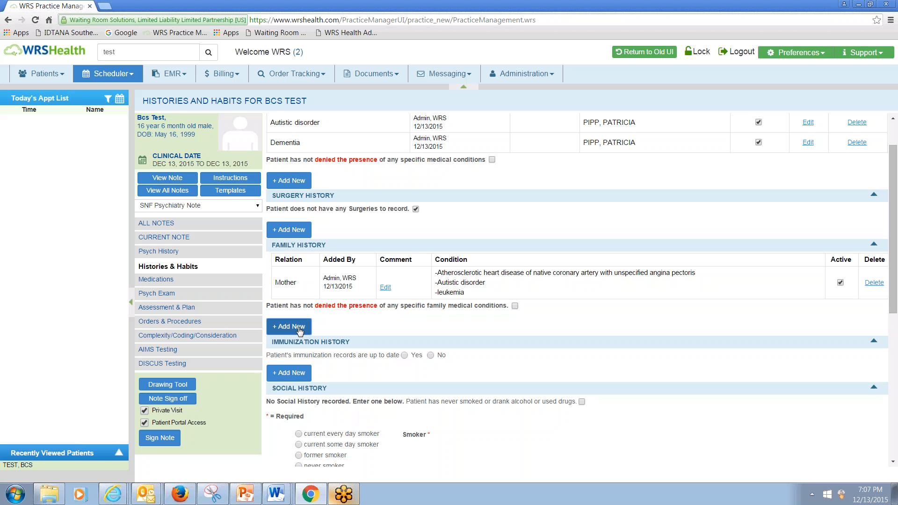
click(340, 357)
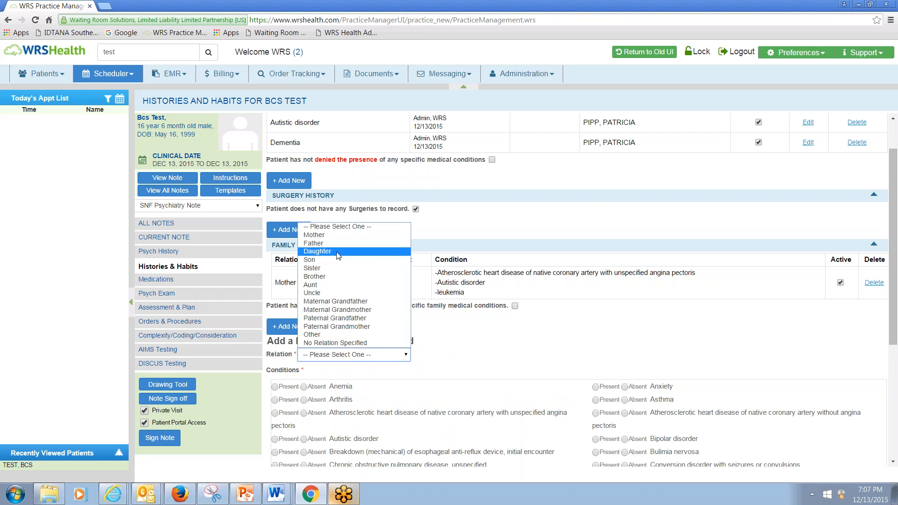
click(335, 227)
scroll(544, 423, down, 1)
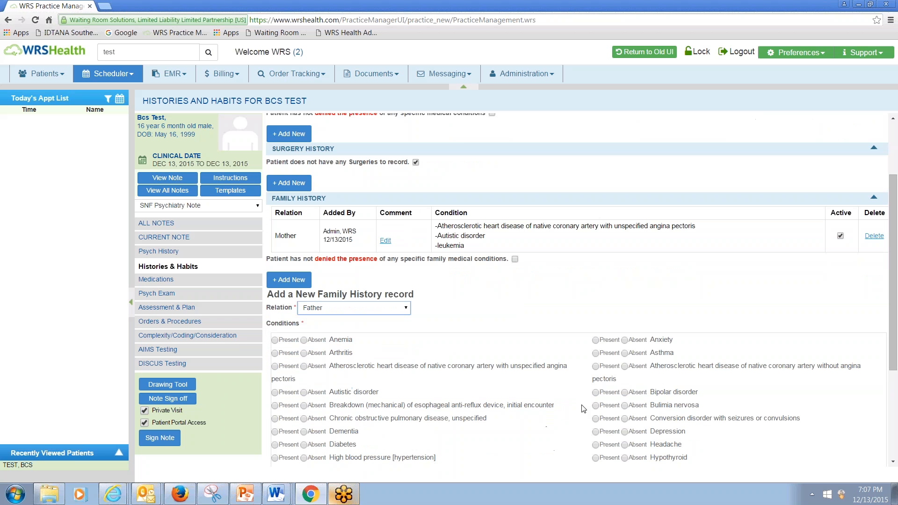
click(595, 392)
click(596, 405)
click(595, 418)
scroll(597, 421, down, 2)
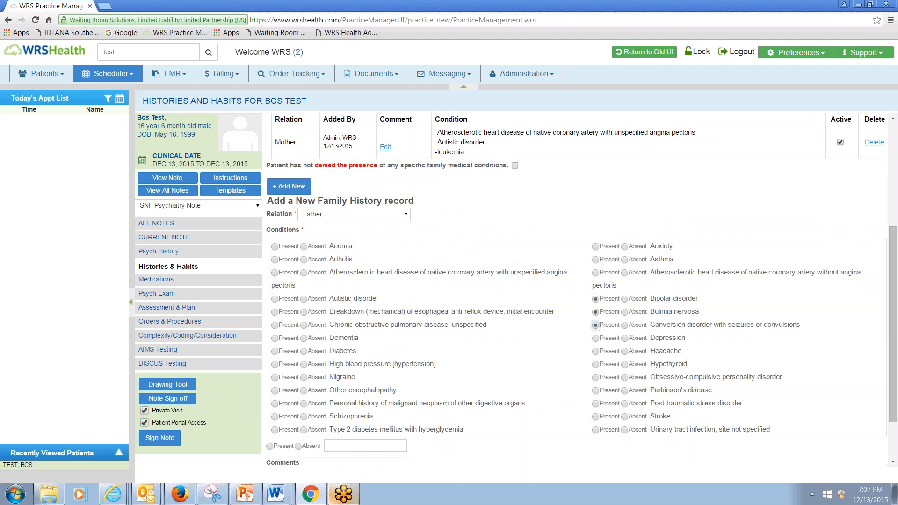
click(351, 445)
text(migraines)
scroll(283, 453, down, 2)
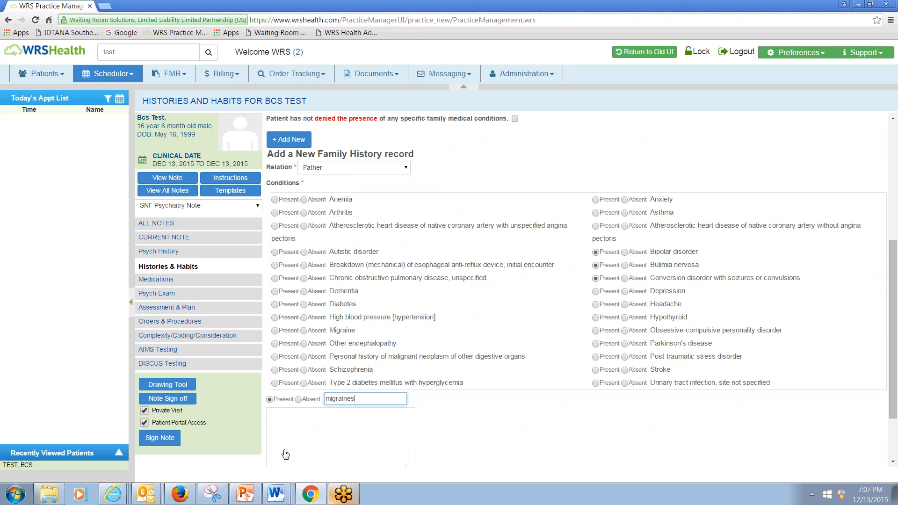
click(283, 456)
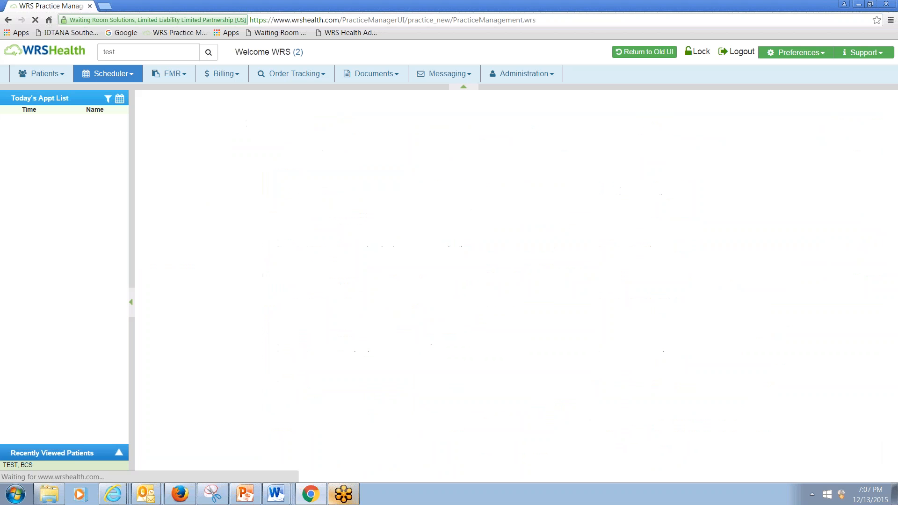
scroll(318, 412, down, 3)
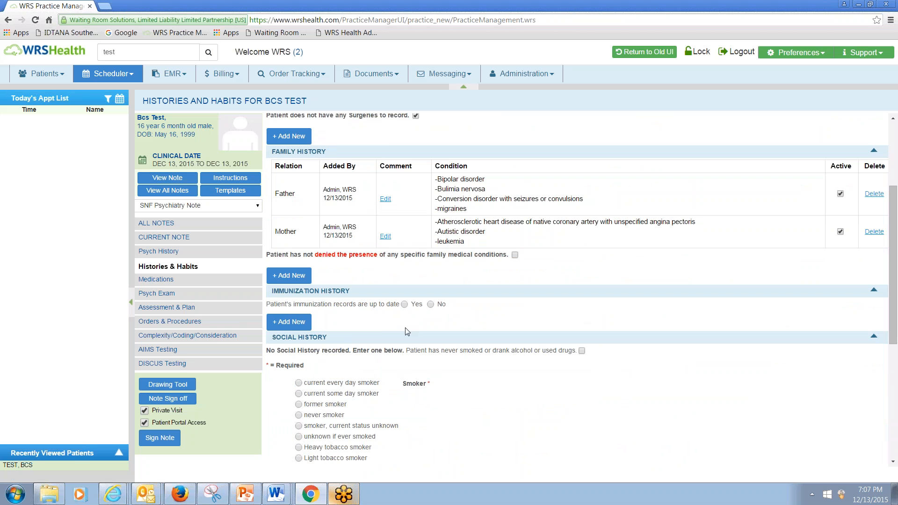
- Start an immunization record and cancel it without saving
click(286, 323)
scroll(406, 346, down, 3)
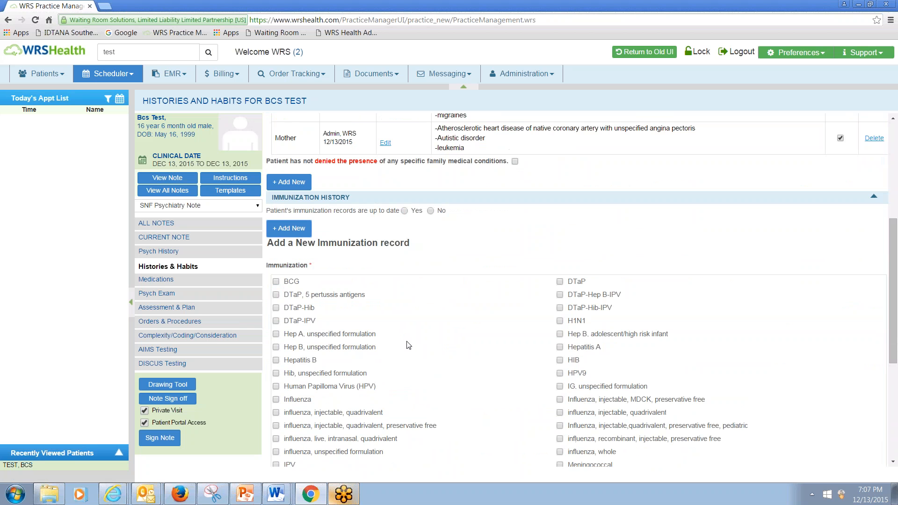
scroll(350, 392, down, 4)
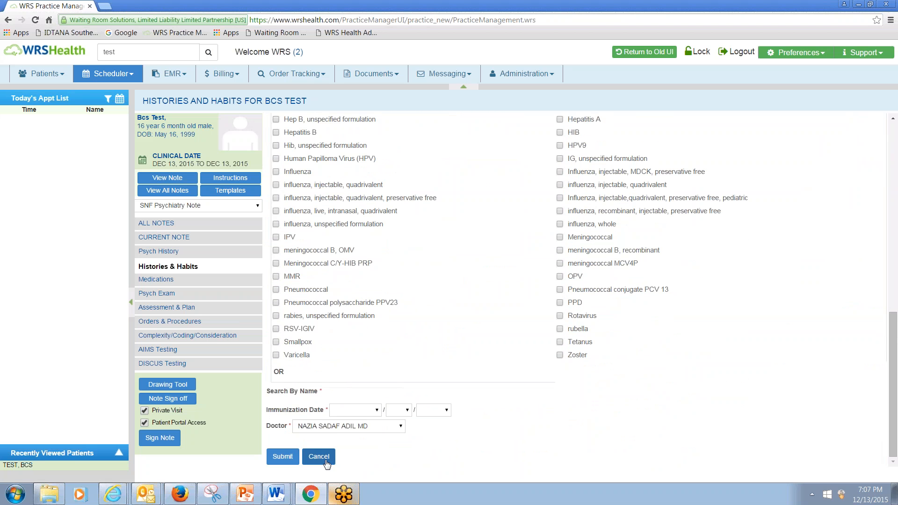
click(327, 461)
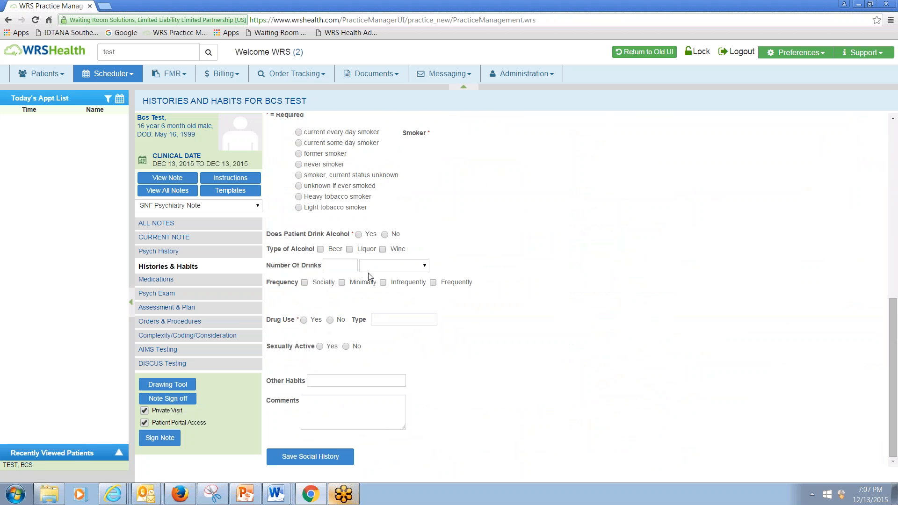
scroll(370, 276, up, 2)
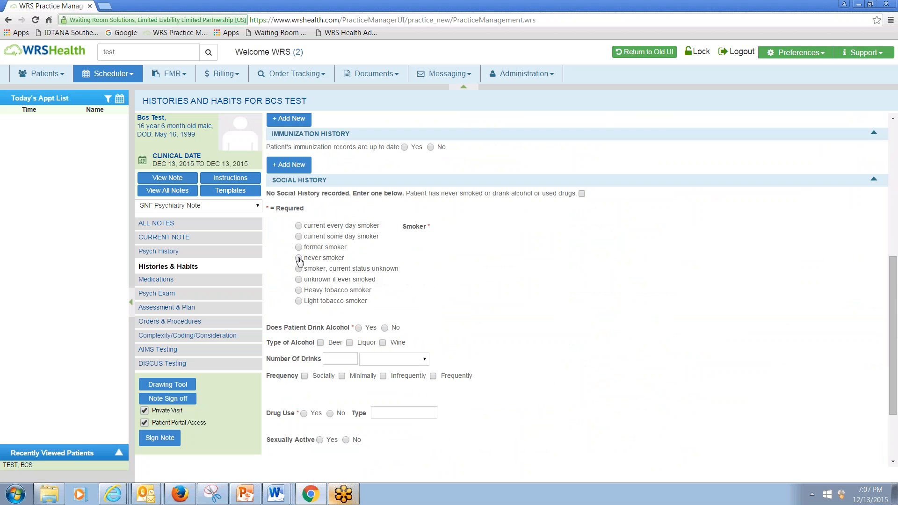
- Record the patient as a never smoker who drinks beer, 2 drinks per Week
click(299, 259)
click(359, 328)
click(320, 343)
click(345, 358)
text(2)
click(423, 363)
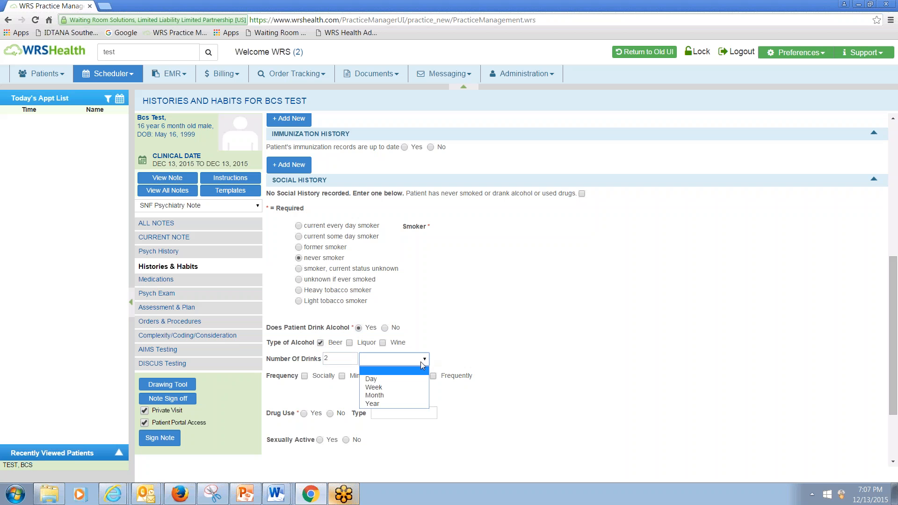
click(404, 387)
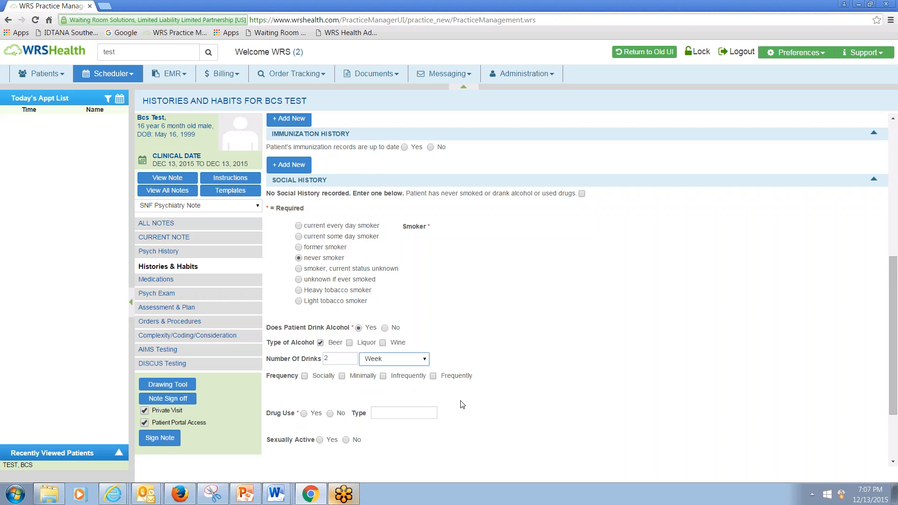
scroll(461, 405, down, 1)
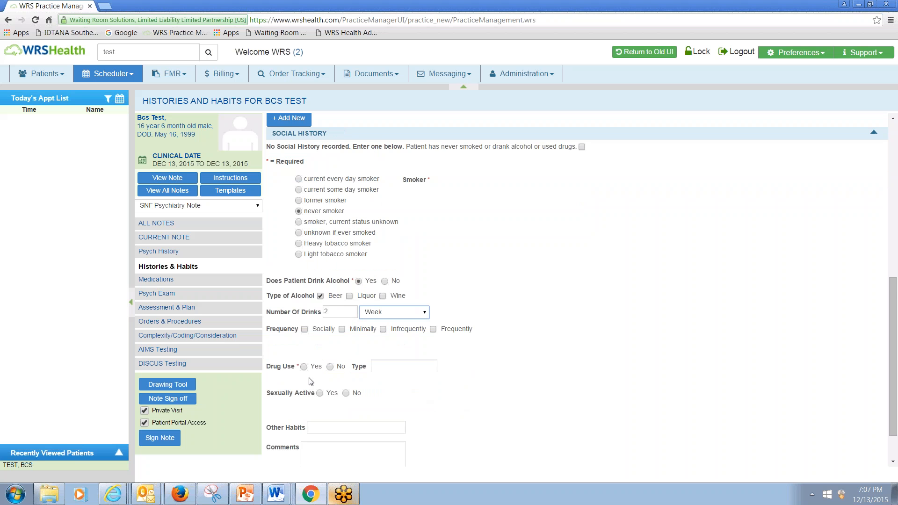
scroll(322, 410, down, 1)
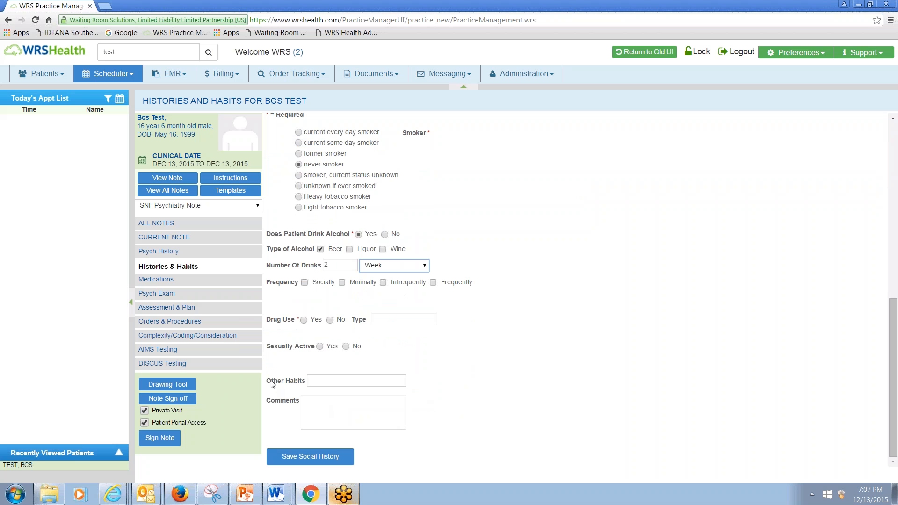
drag(265, 383, 291, 385)
click(291, 385)
- Save the social history, check the Father and Mother family rows, and go to Medications/Allergies
click(313, 458)
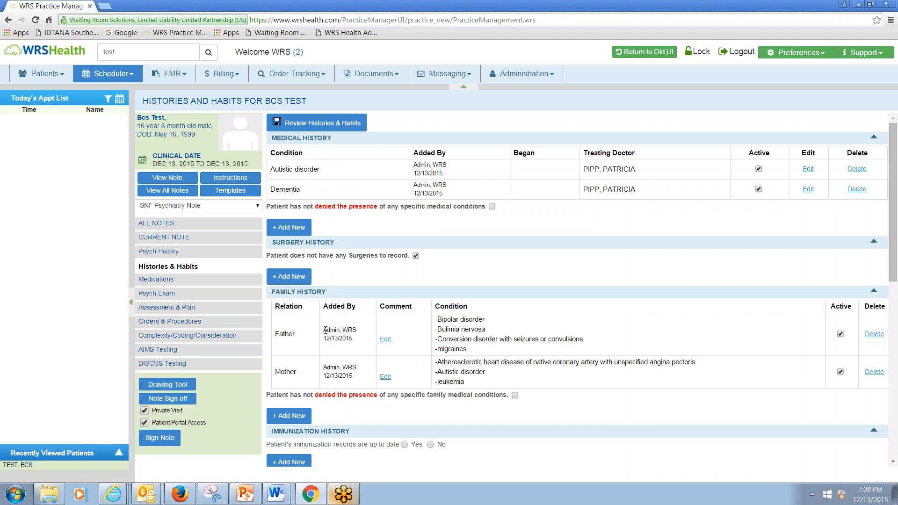
triple_click(338, 341)
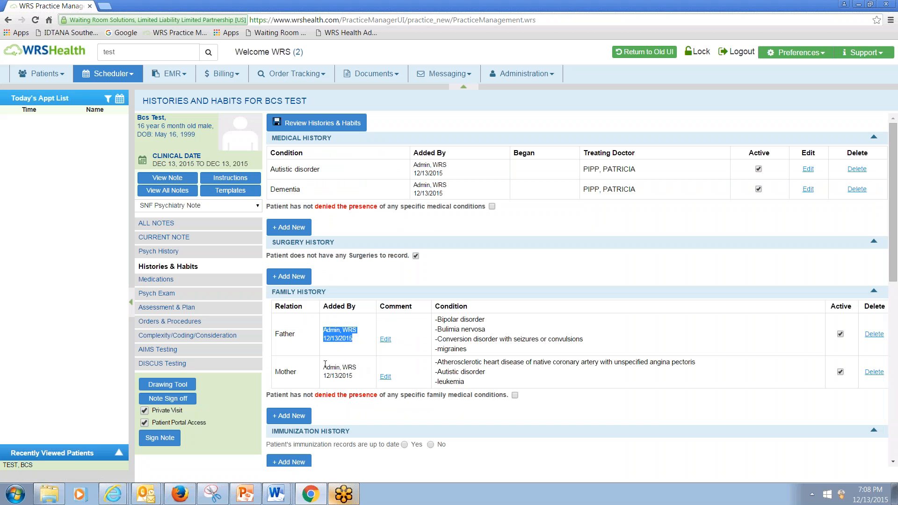
click(337, 371)
triple_click(369, 380)
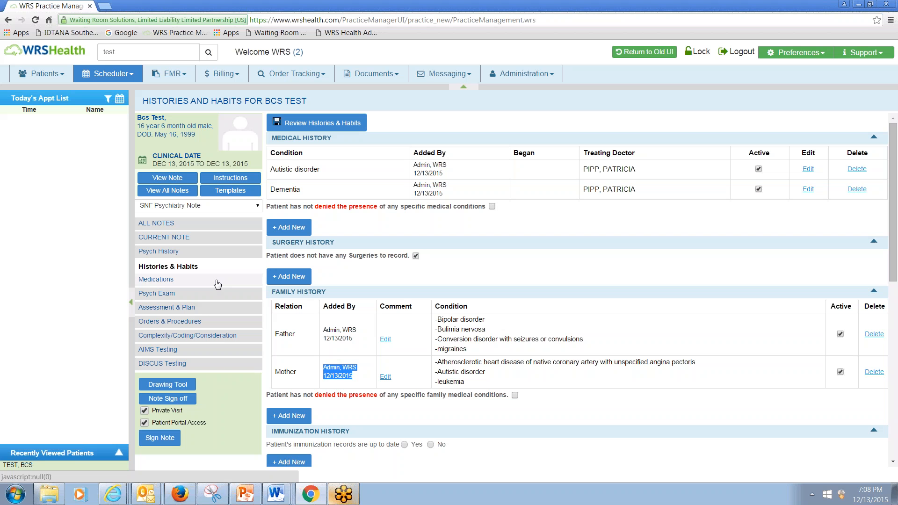
click(156, 279)
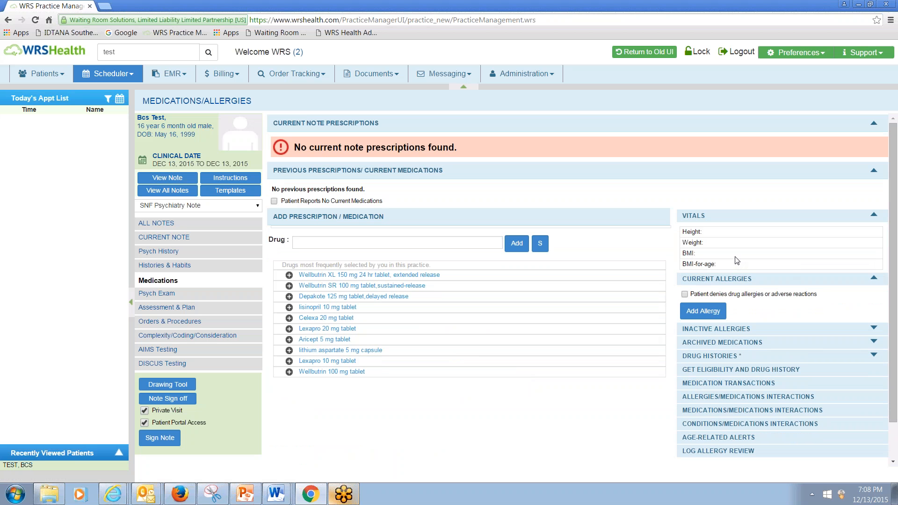
- Add Penicillins to the current allergies with a rash reaction
click(685, 294)
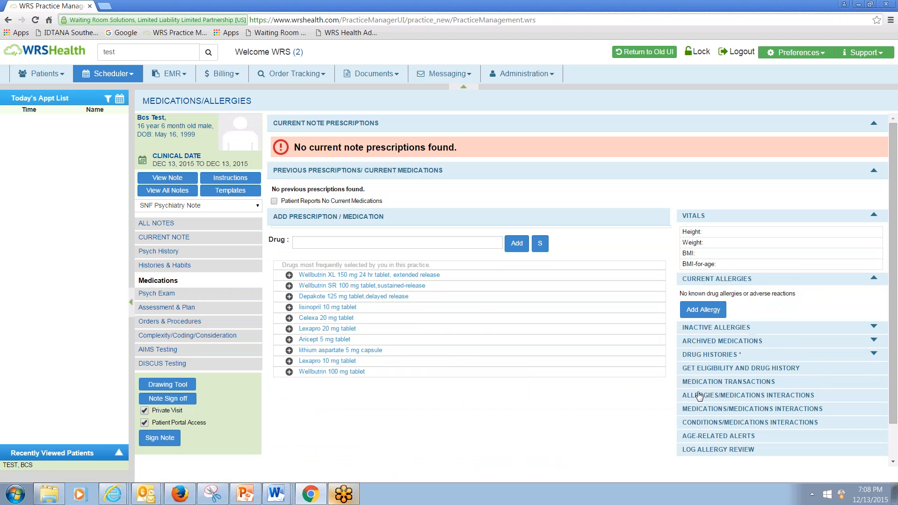
click(702, 312)
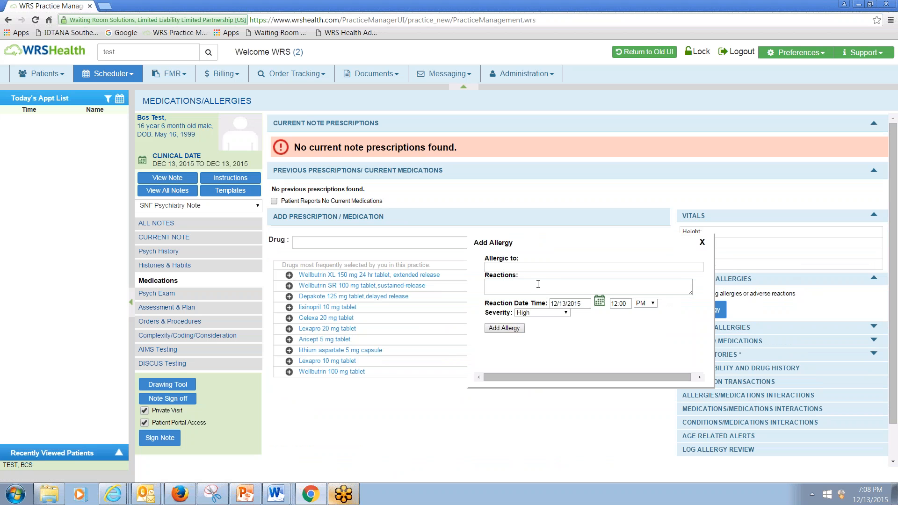
click(515, 265)
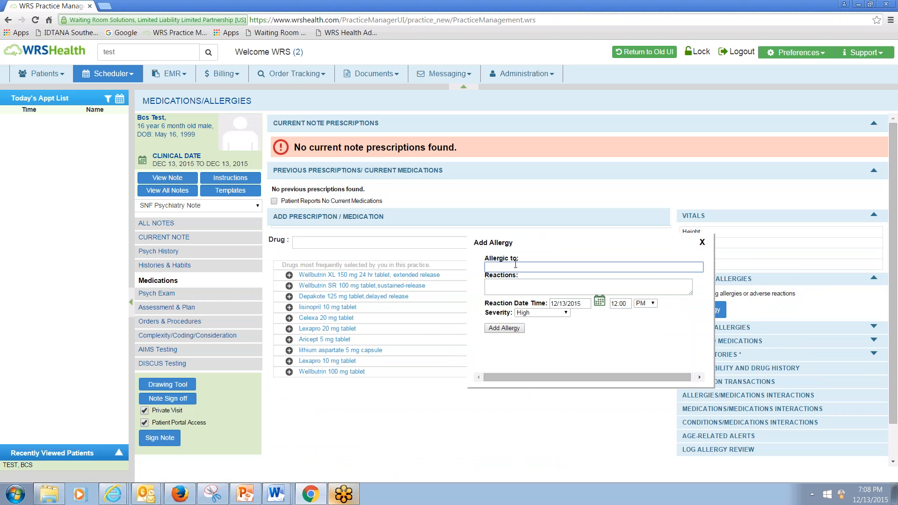
text(pen)
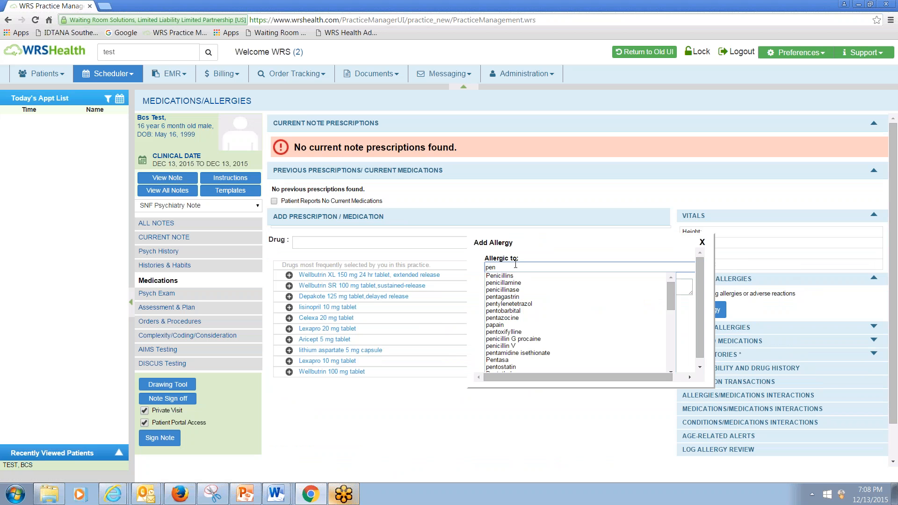
click(514, 276)
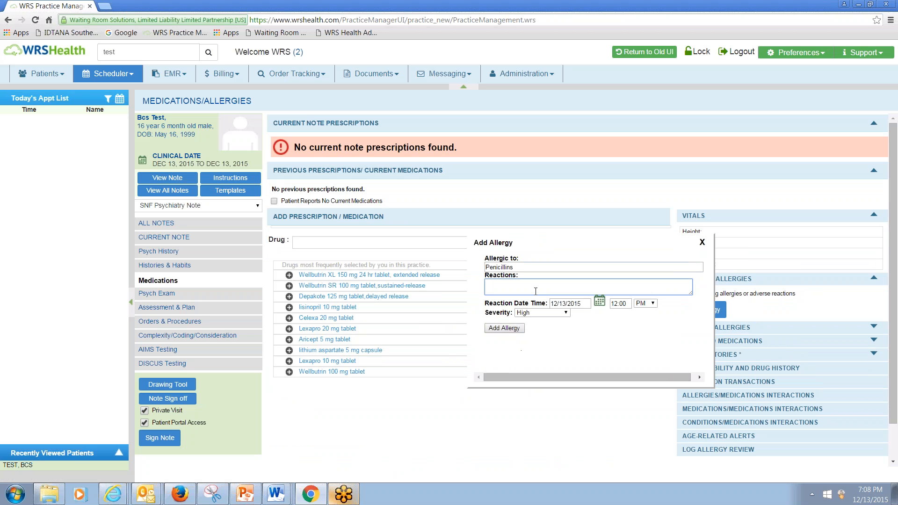
text(rash)
click(504, 329)
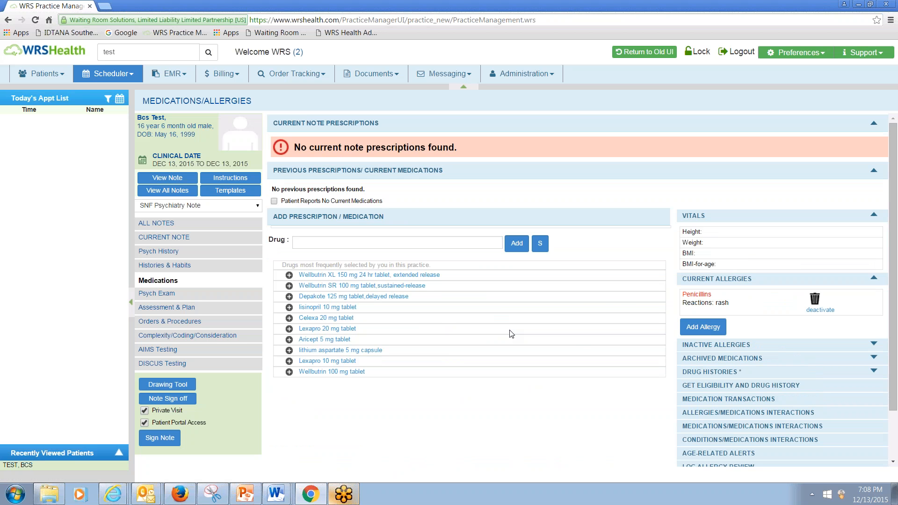
- Add Keflex as a second current allergy
click(686, 324)
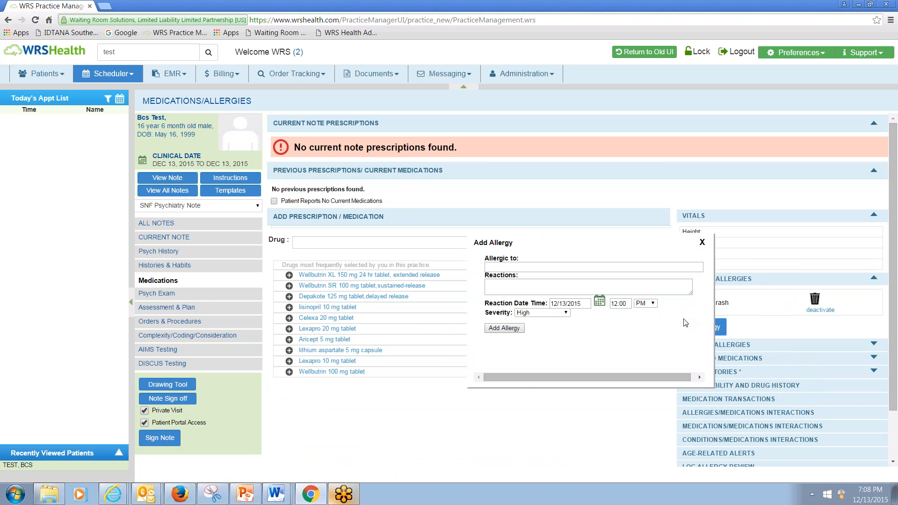
click(516, 266)
text(k)
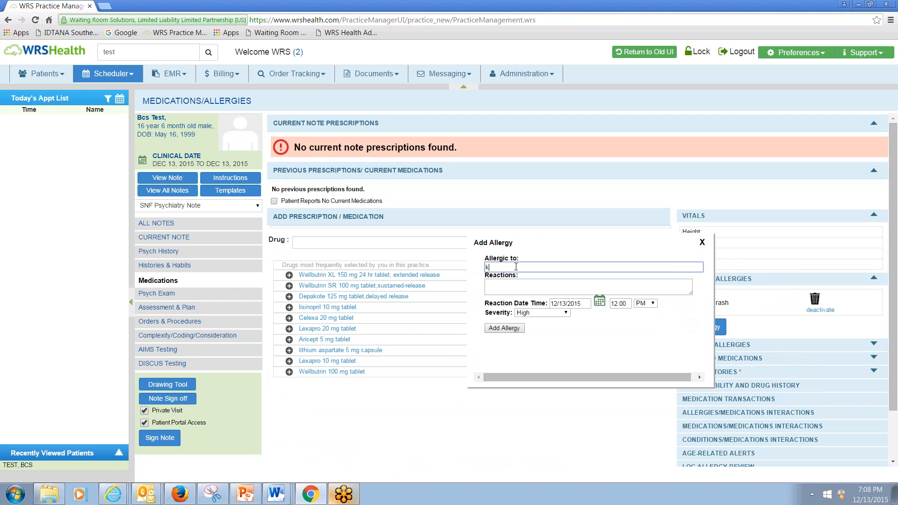
text(efl)
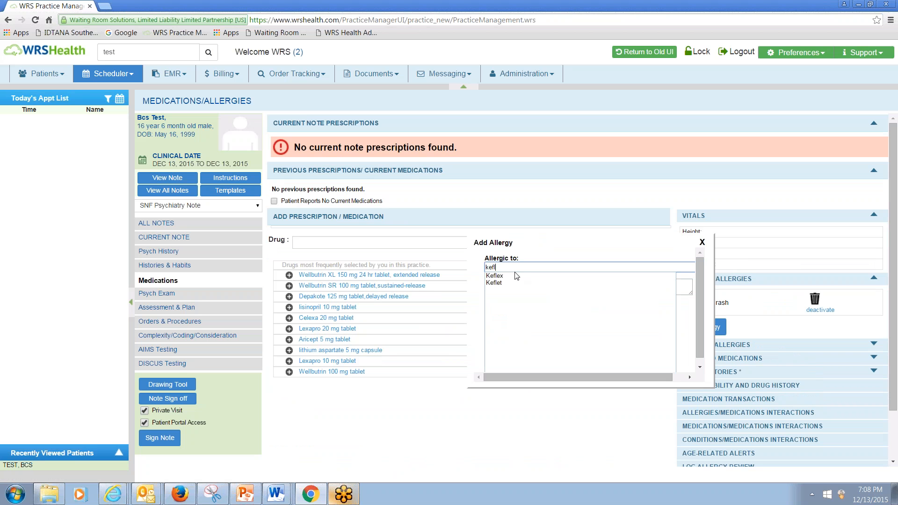
click(516, 276)
click(501, 328)
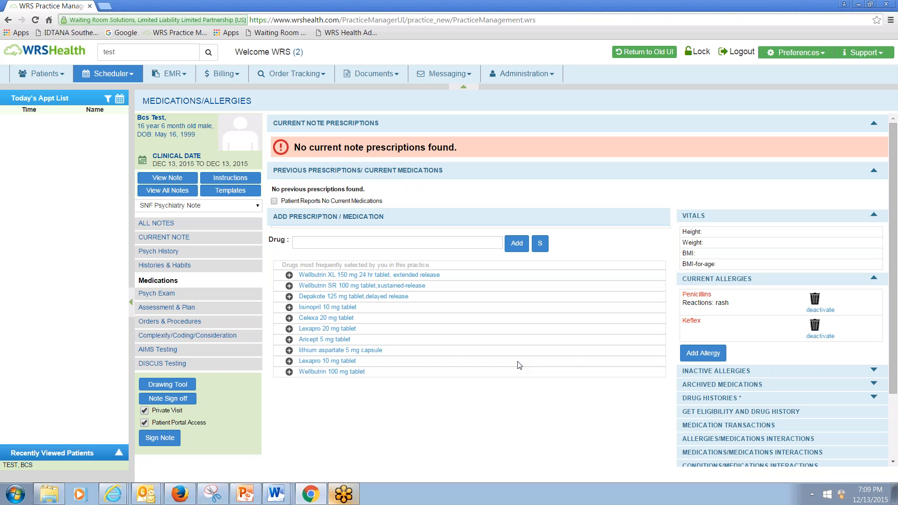
- Enter 'lexap' in the prescription Drug field to list Lexapro strengths and forms
click(324, 243)
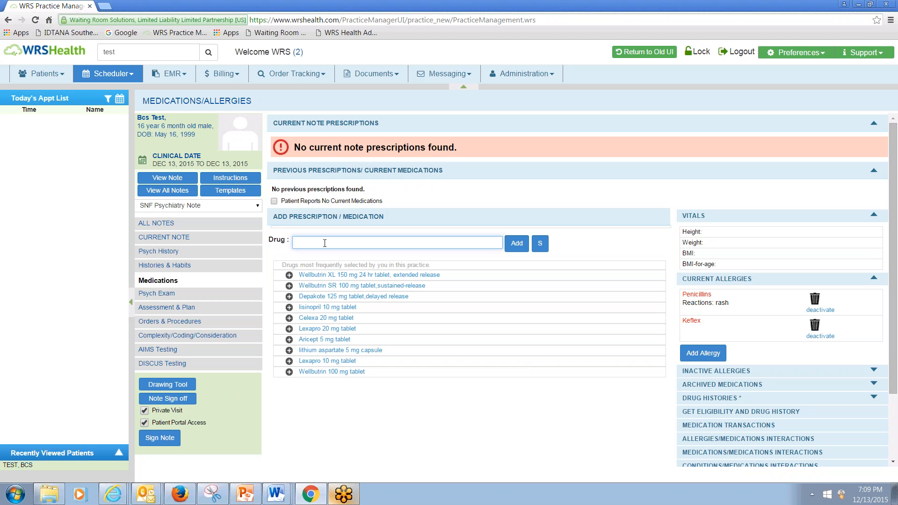
text(lexap)
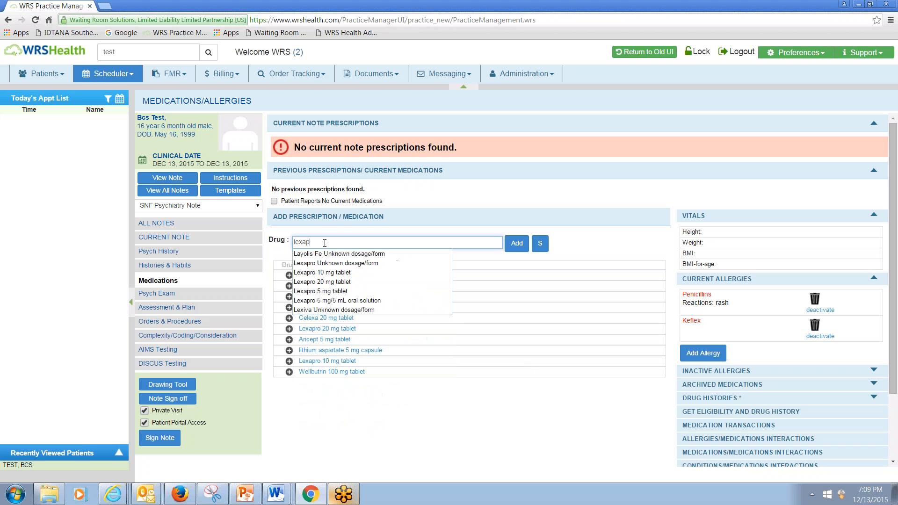
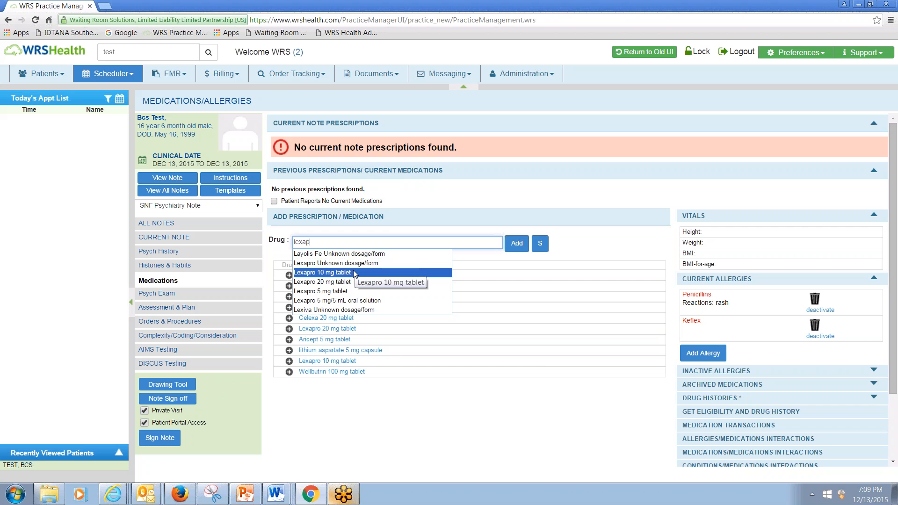
- Add Lexapro 10 mg tablet, 1 tablet orally once daily, as a reported current medication
click(355, 273)
scroll(466, 333, down, 2)
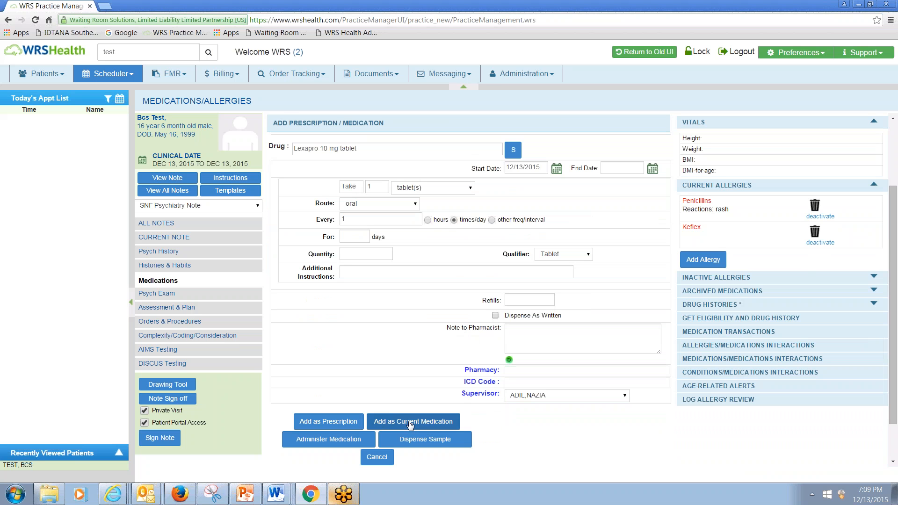
click(410, 423)
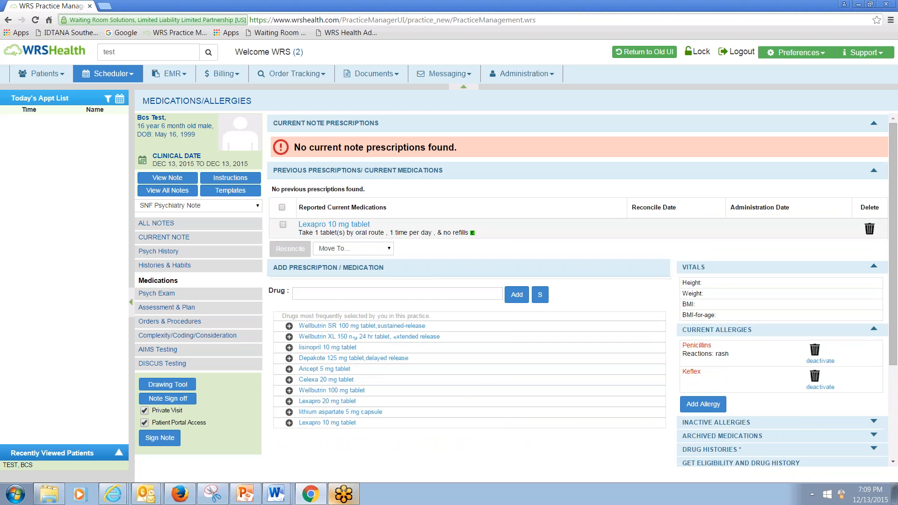
drag(413, 209, 298, 209)
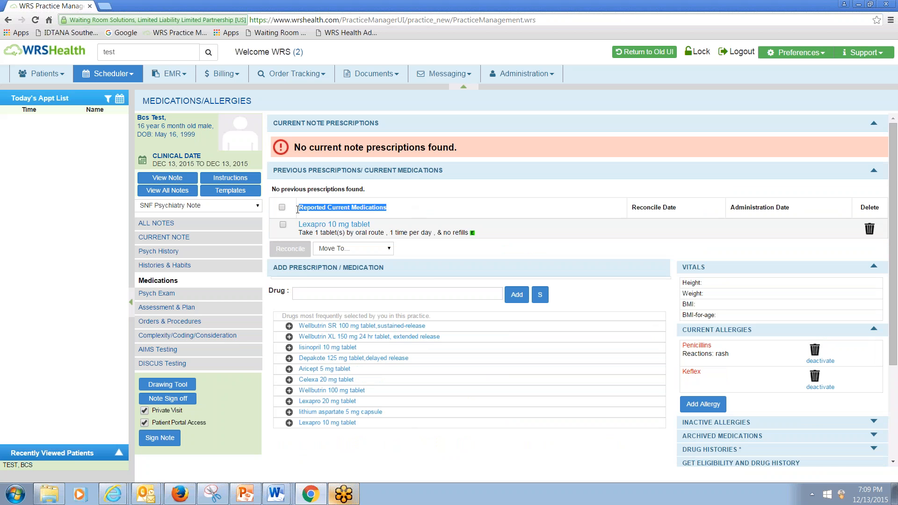
- Search 'wellbu' and add Wellbutrin XL 150 mg 24 hr tablet as a current medication
click(336, 291)
text(we)
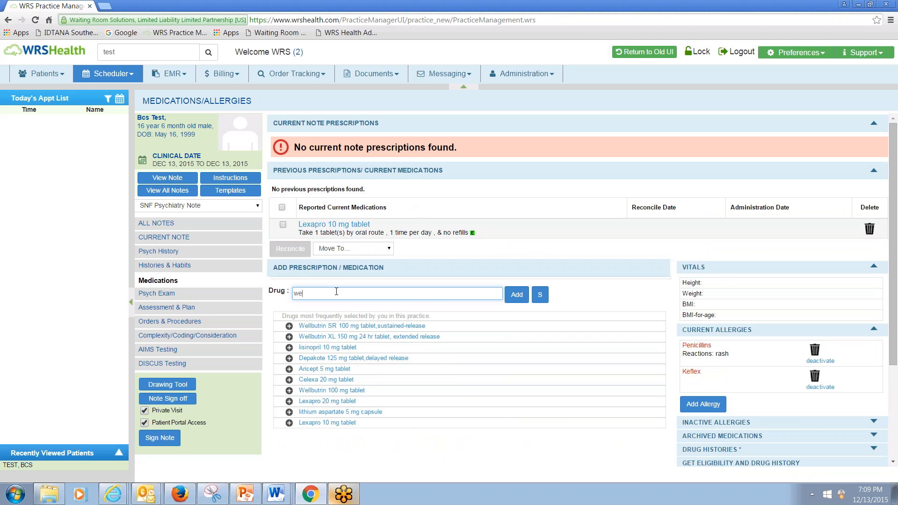
text(llbu)
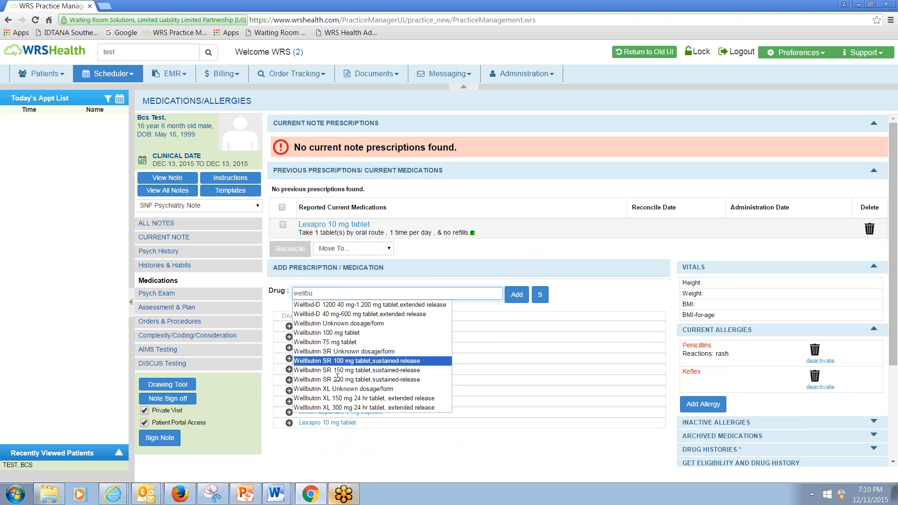
click(338, 397)
scroll(346, 395, down, 2)
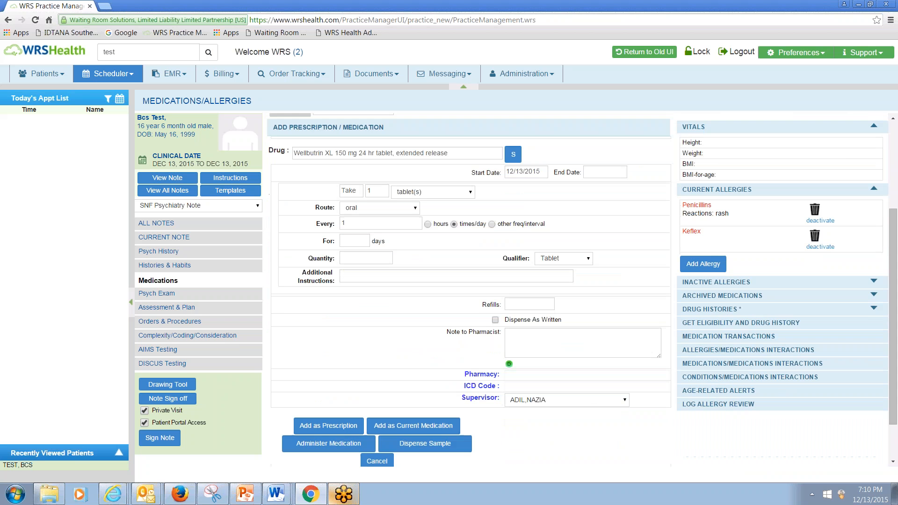
scroll(405, 381, down, 1)
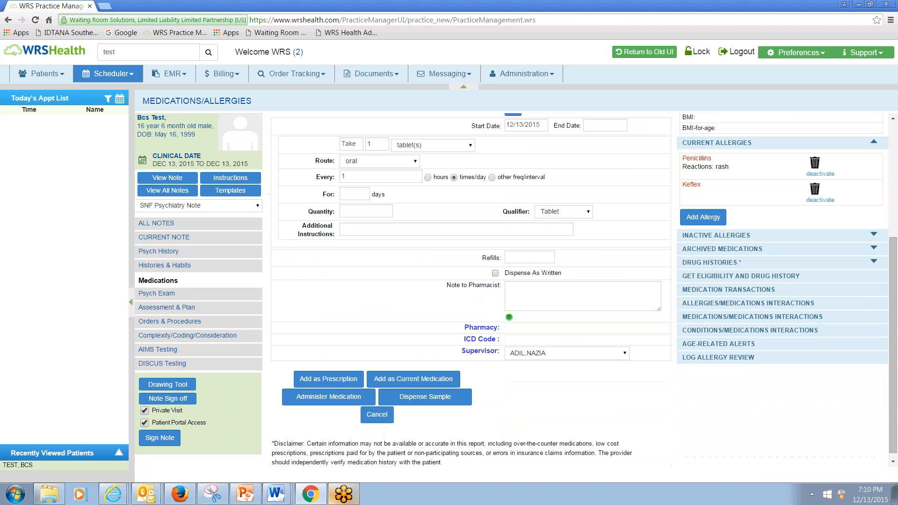
click(405, 382)
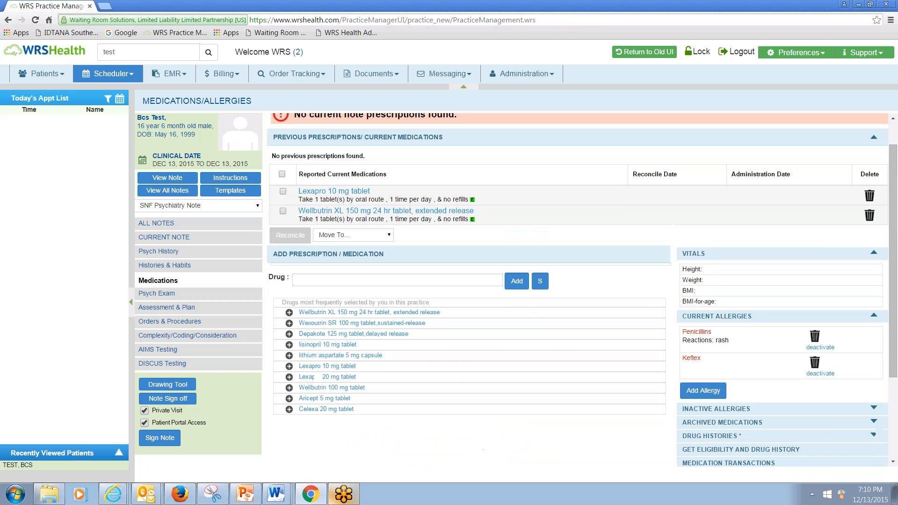
- Type 'Free text' in the Drug field, then clear the search text
click(348, 314)
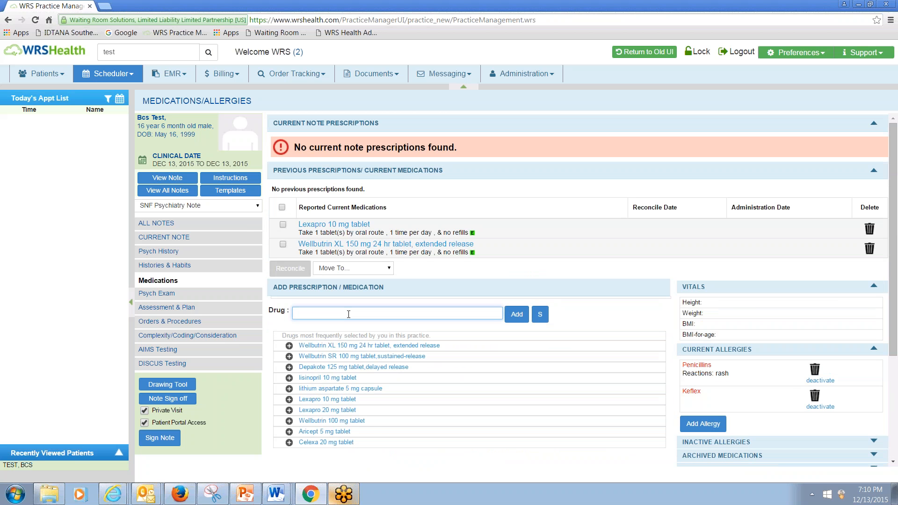
text(Free text)
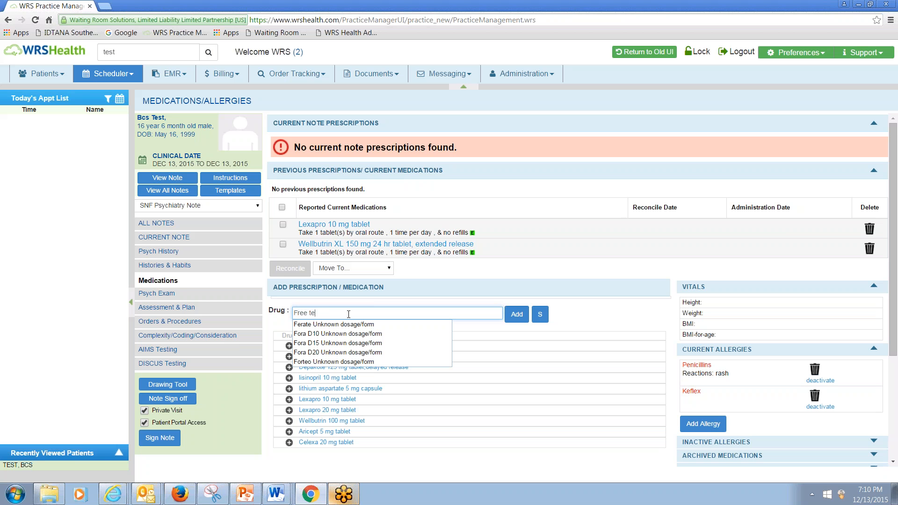
text(F)
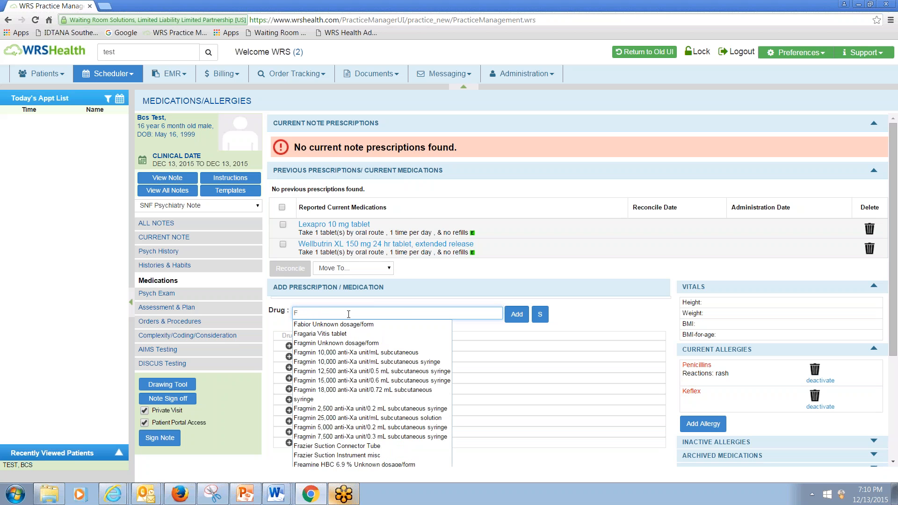
key(BackSpace)
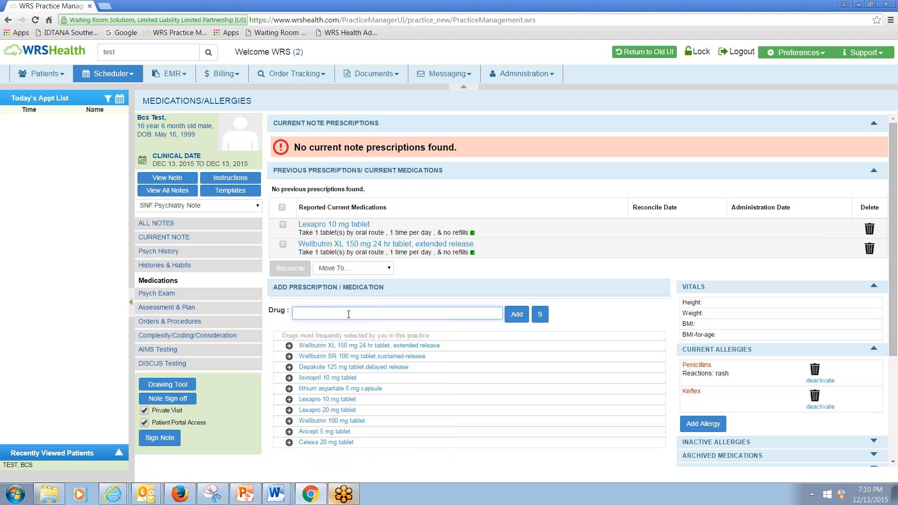
- Prescribe Prozac 10 mg tablet, 2 daily for 90 days, quantity 180, 1 refill
text(proz)
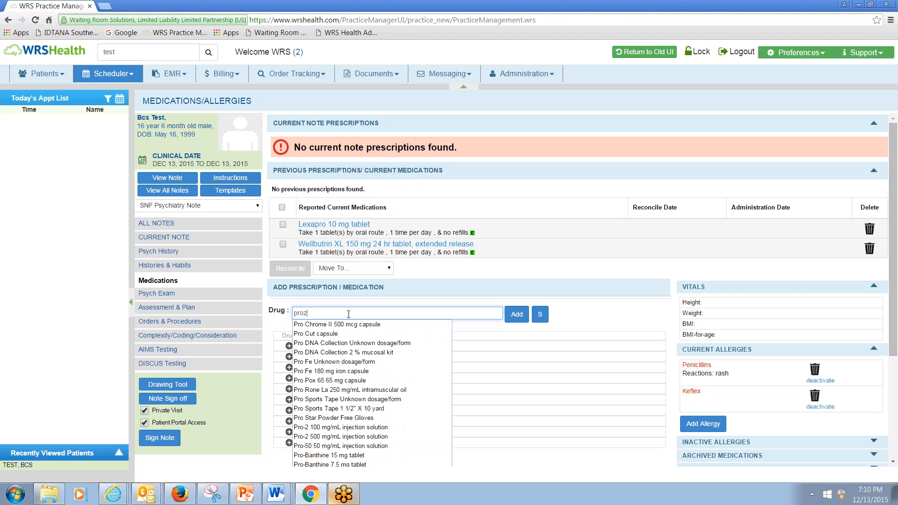
text(ac)
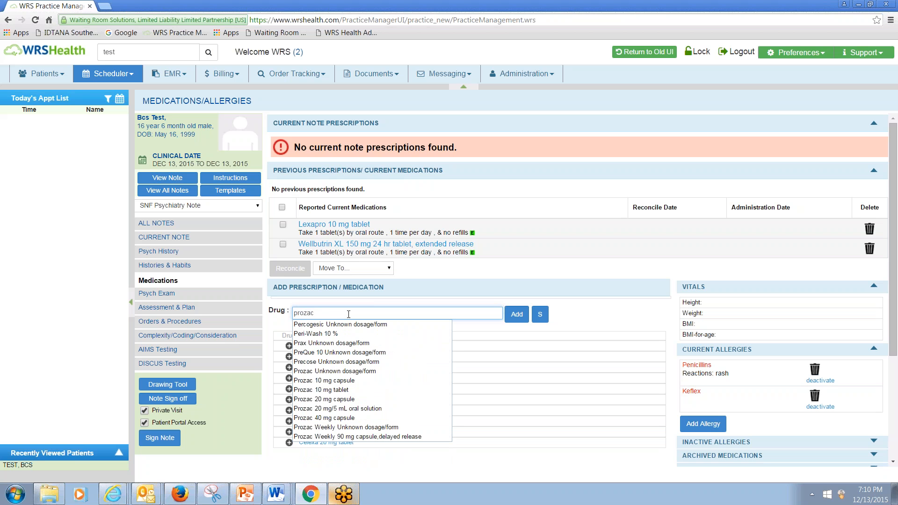
click(348, 389)
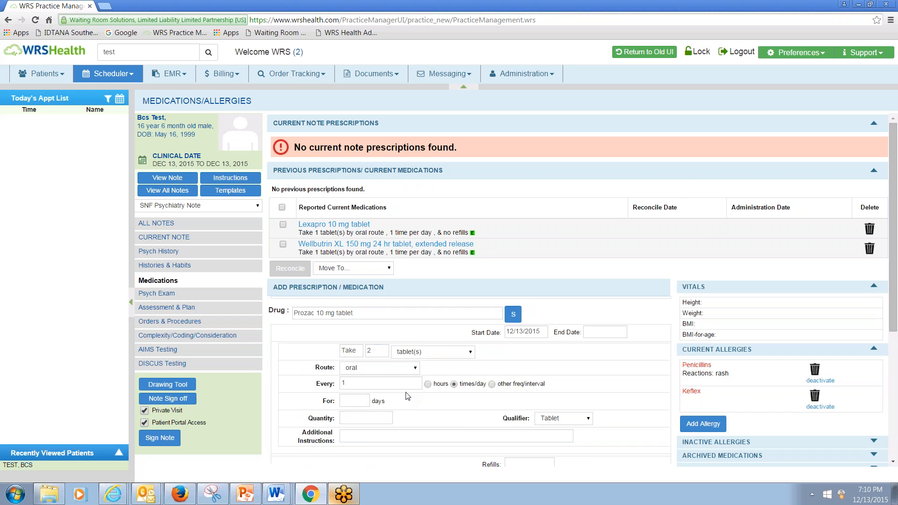
scroll(406, 396, down, 3)
click(352, 259)
text(9)
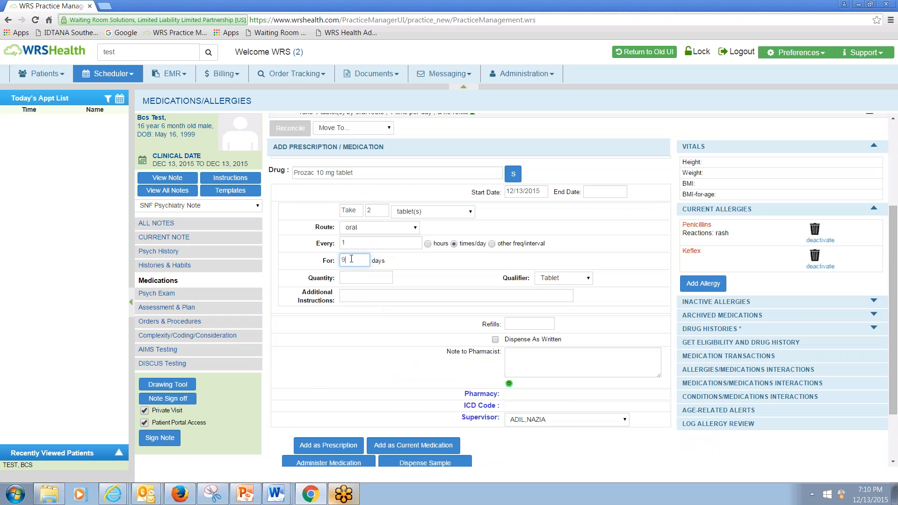
text(0)
click(361, 277)
text(180)
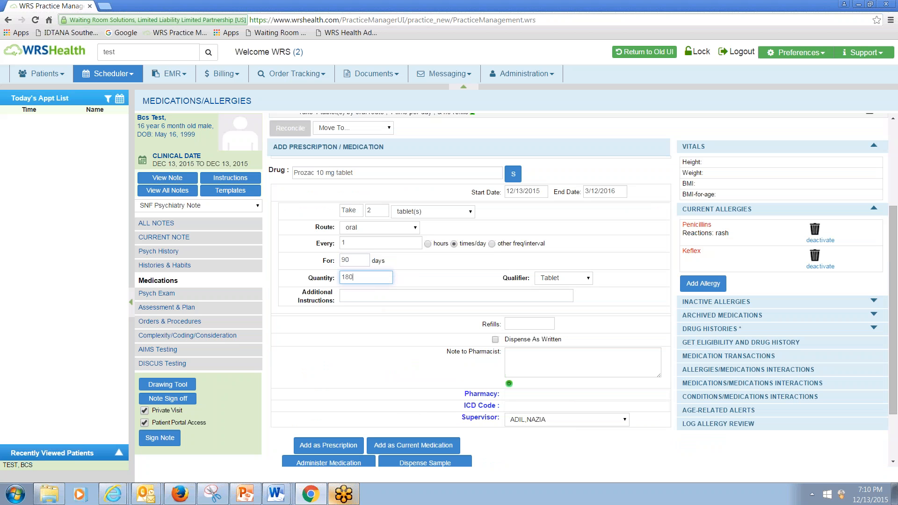
click(527, 324)
text(1)
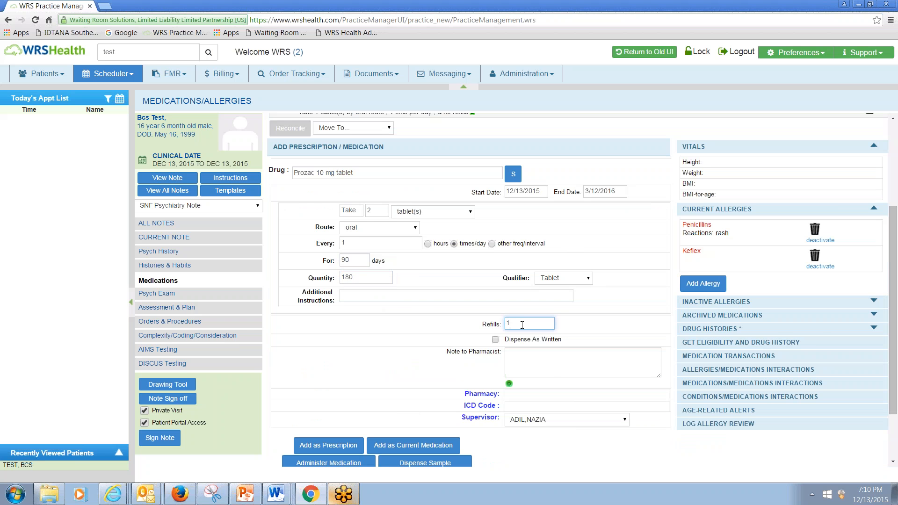
scroll(412, 384, down, 1)
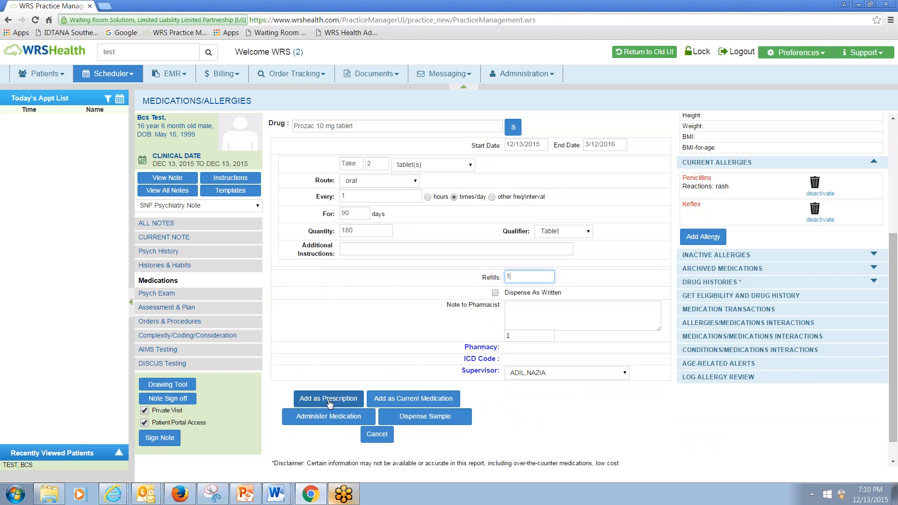
click(328, 400)
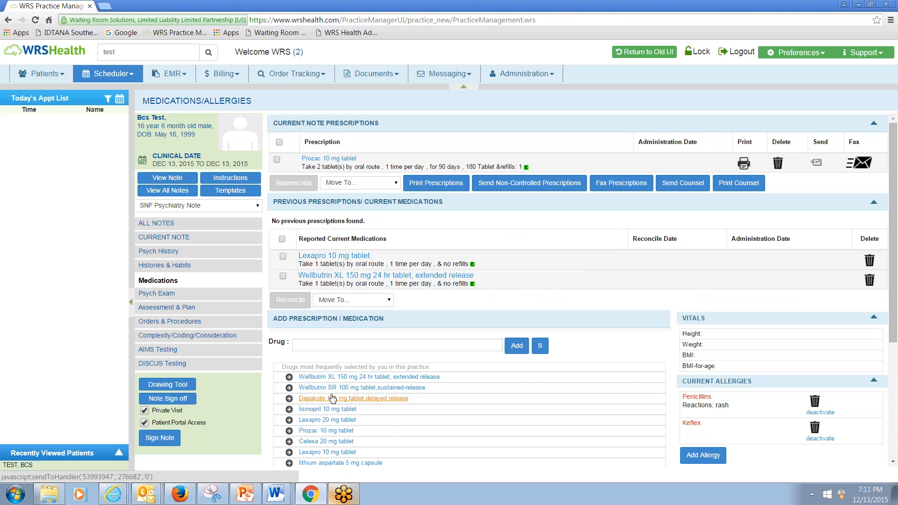
click(423, 187)
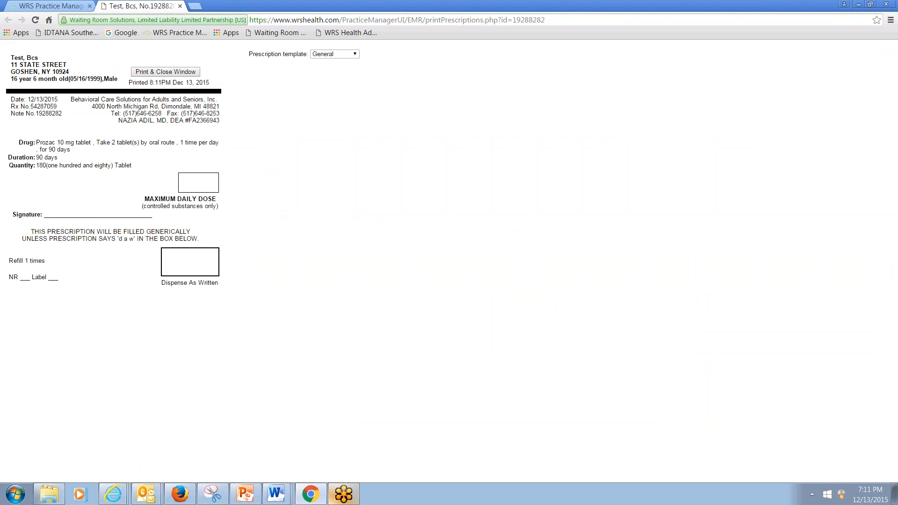
key(XF86AudioLowerVolume)
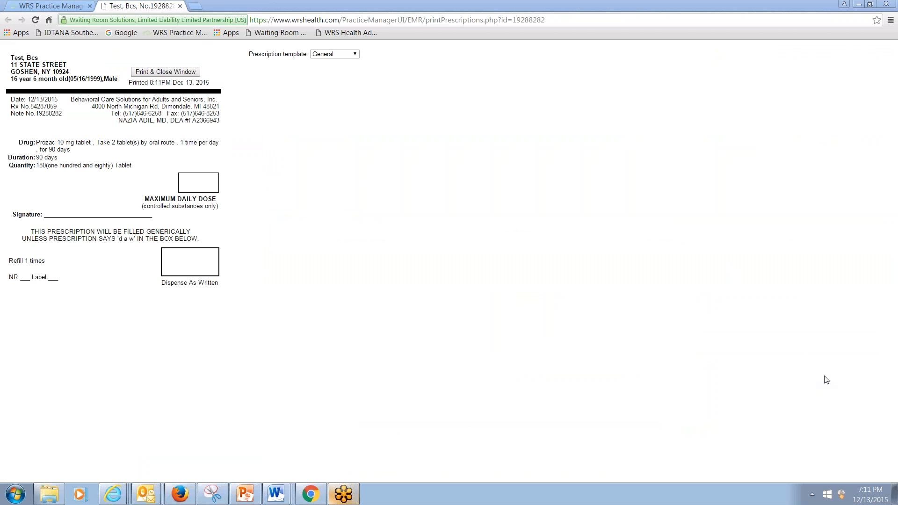
click(180, 6)
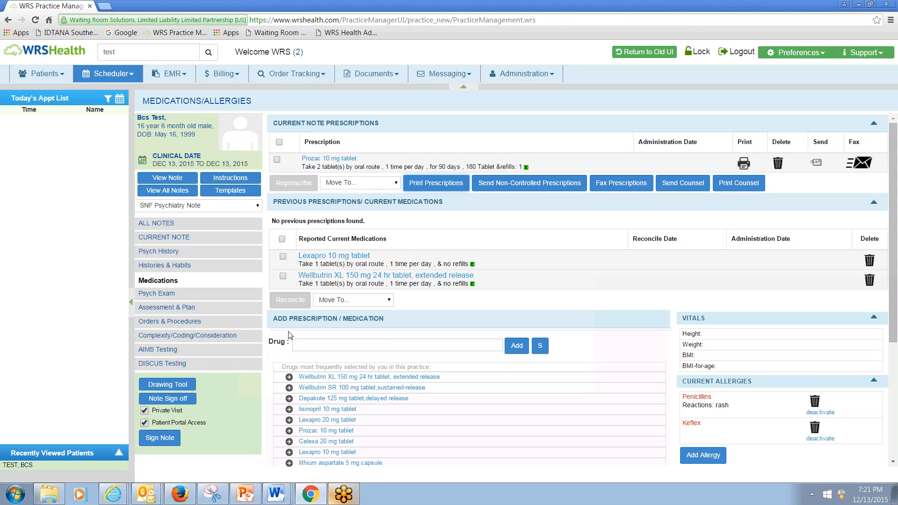
- In the psych exam vitals, enter height 5 ft and weight 105 so BMI calculates
click(214, 296)
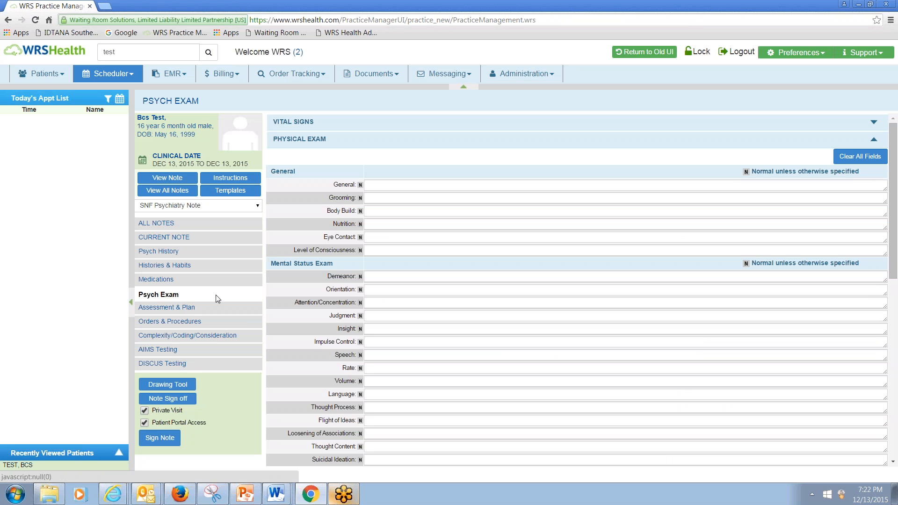
click(353, 129)
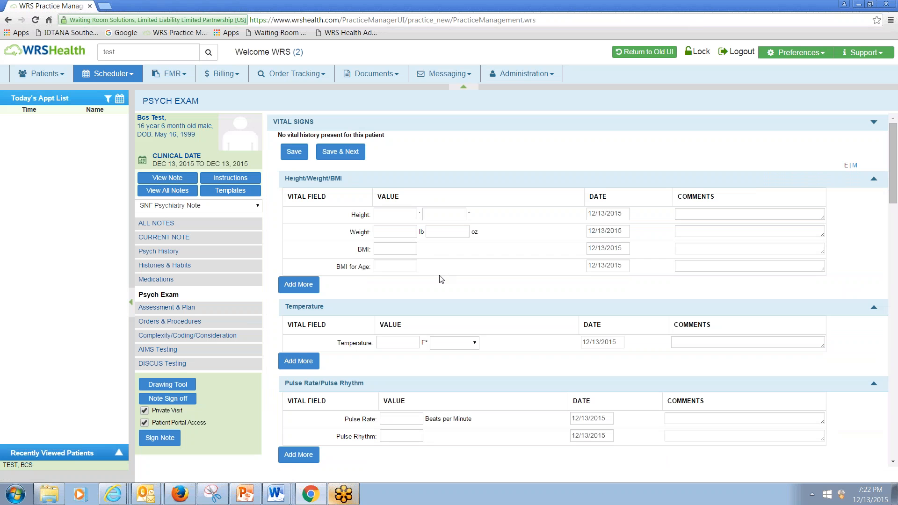
click(383, 214)
text(5)
key(Tab)
click(387, 233)
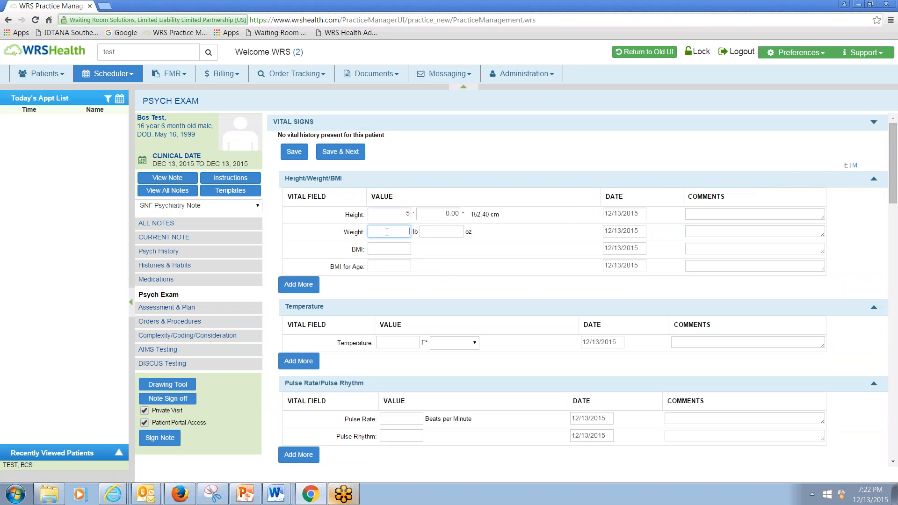
text(105)
click(426, 280)
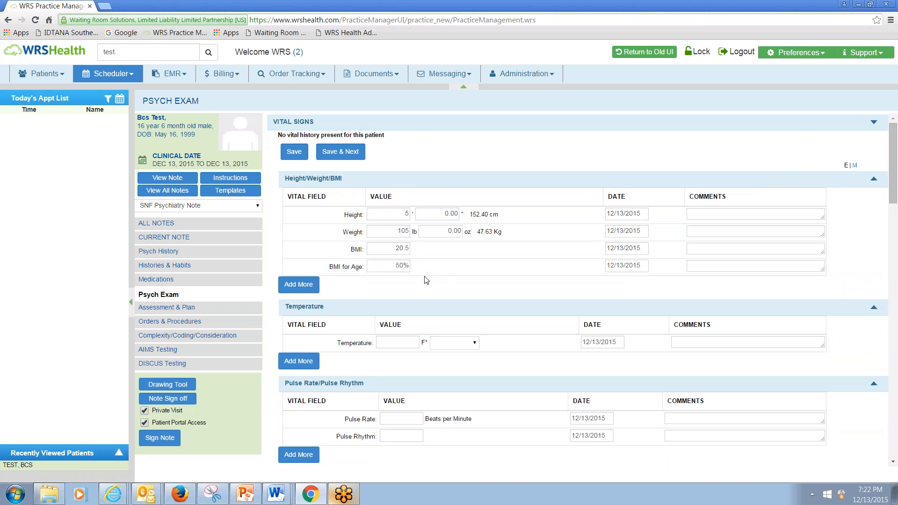
- Record a blood pressure of 110/70
scroll(426, 280, down, 1)
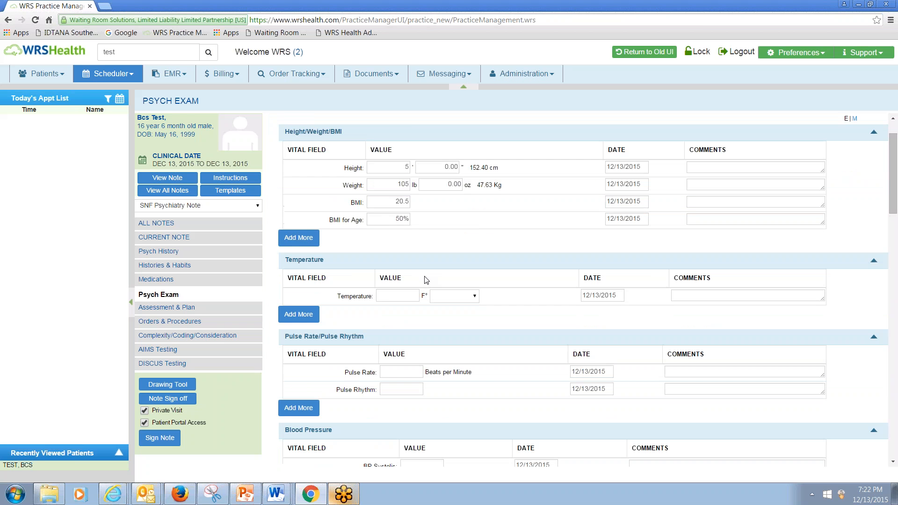
scroll(427, 279, down, 2)
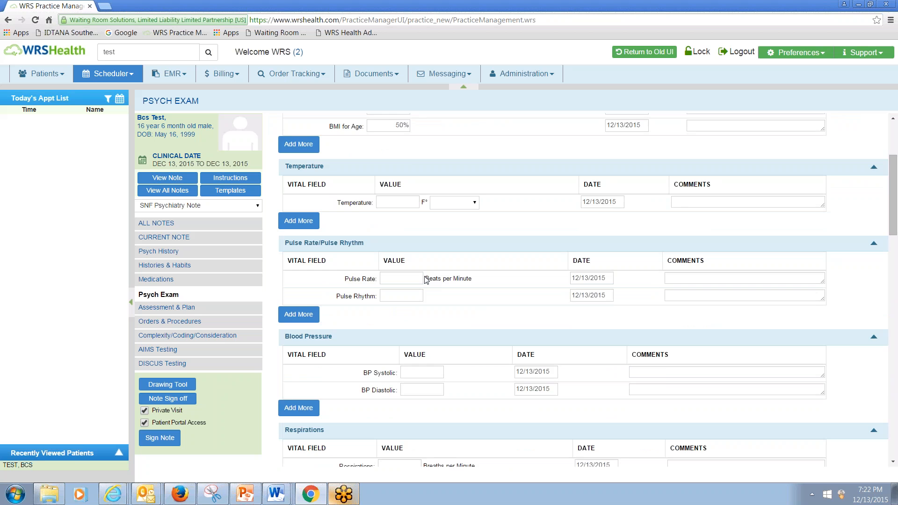
scroll(427, 280, down, 1)
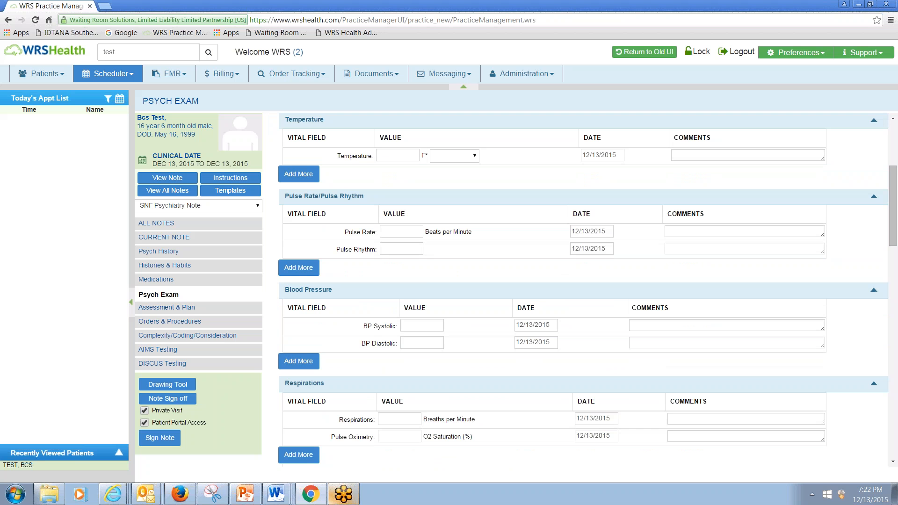
click(421, 328)
text(110)
click(430, 343)
text(70)
click(454, 353)
- Enter an AIMS score of 22 in the SNF psychiatry forms and save the vitals
scroll(454, 353, up, 4)
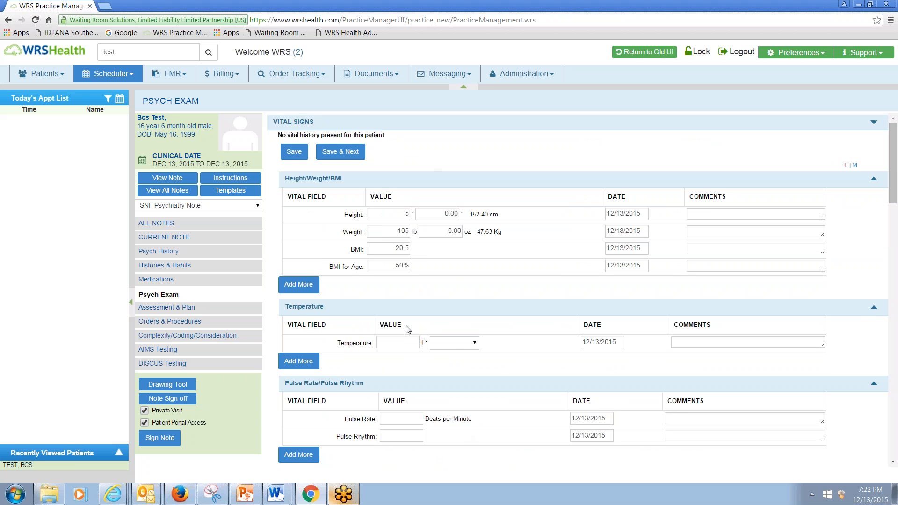
scroll(408, 330, down, 2)
scroll(408, 330, down, 6)
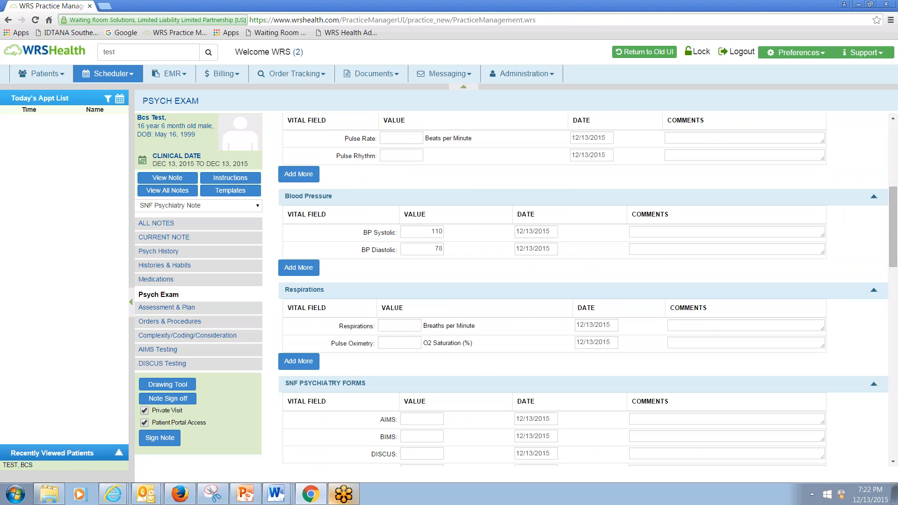
scroll(418, 404, down, 1)
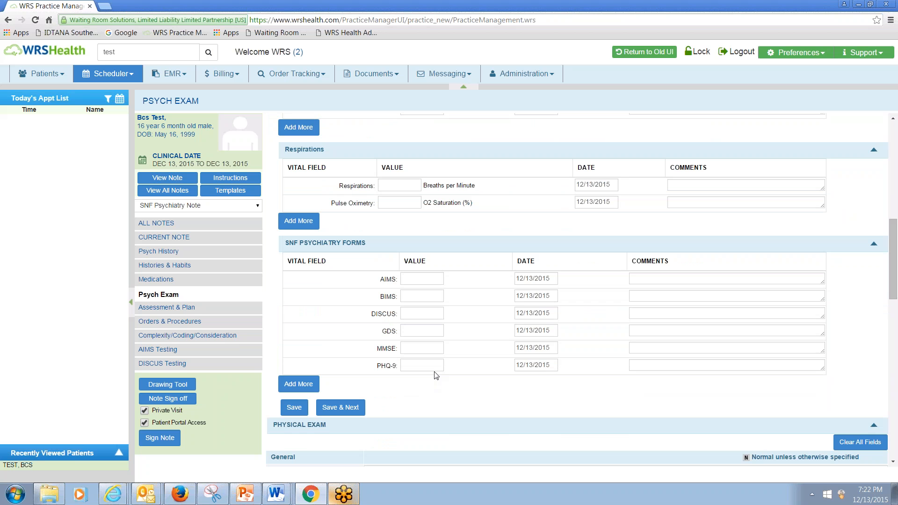
click(418, 279)
text(22)
click(295, 408)
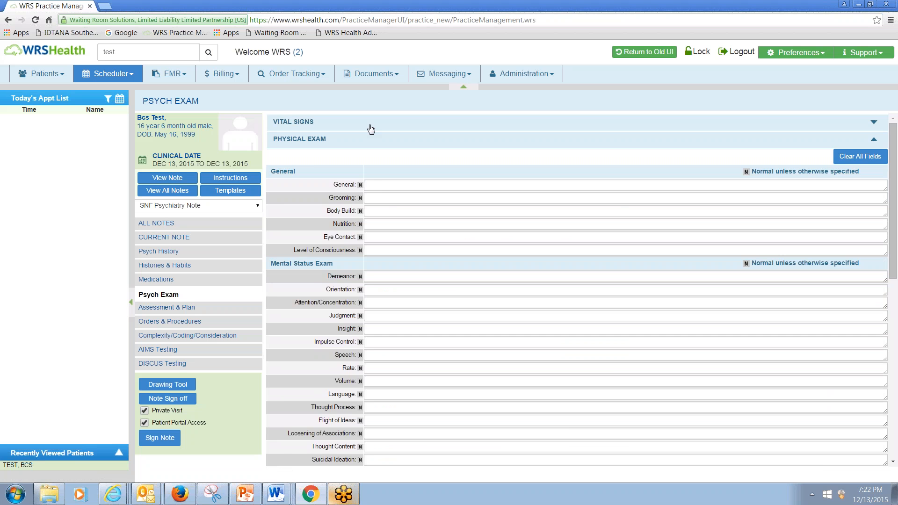
click(371, 129)
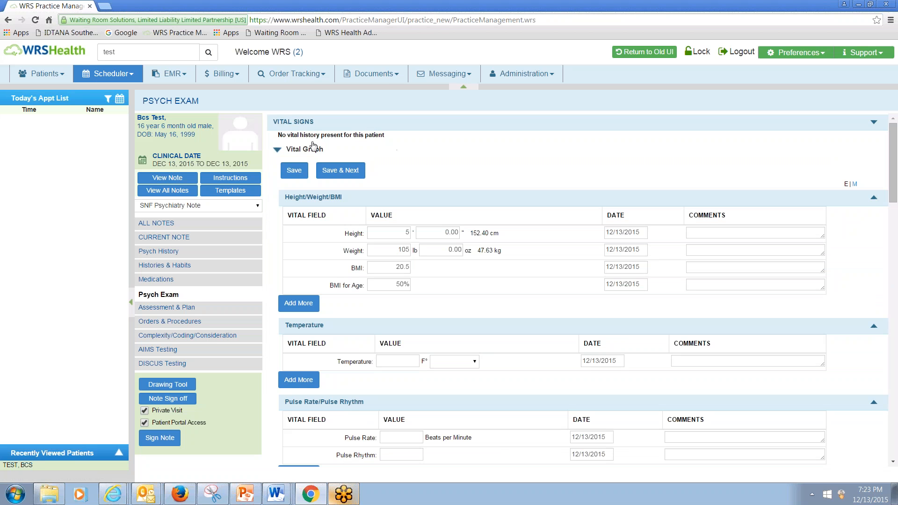
drag(279, 135, 384, 136)
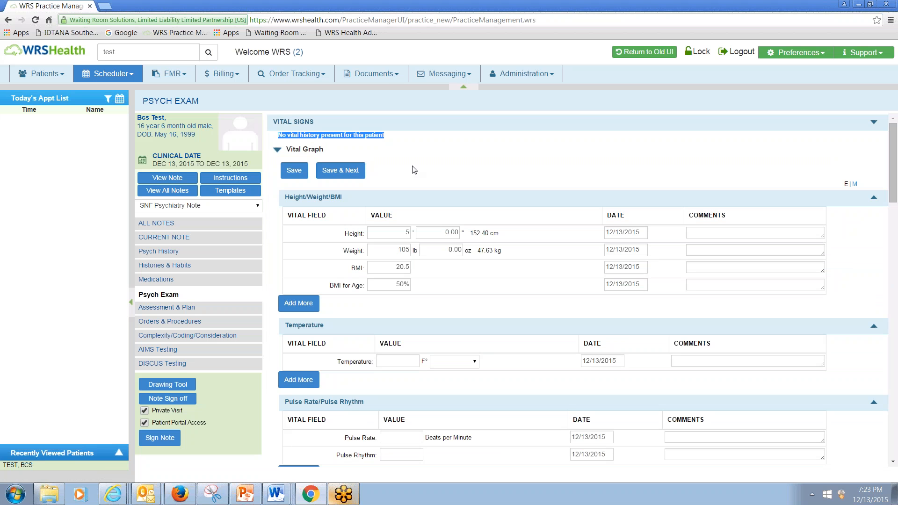
click(424, 142)
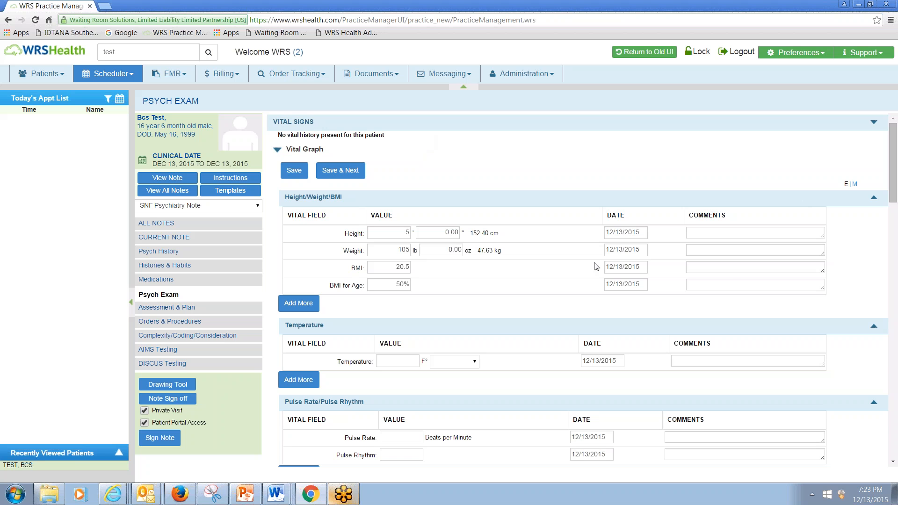
scroll(544, 290, down, 1)
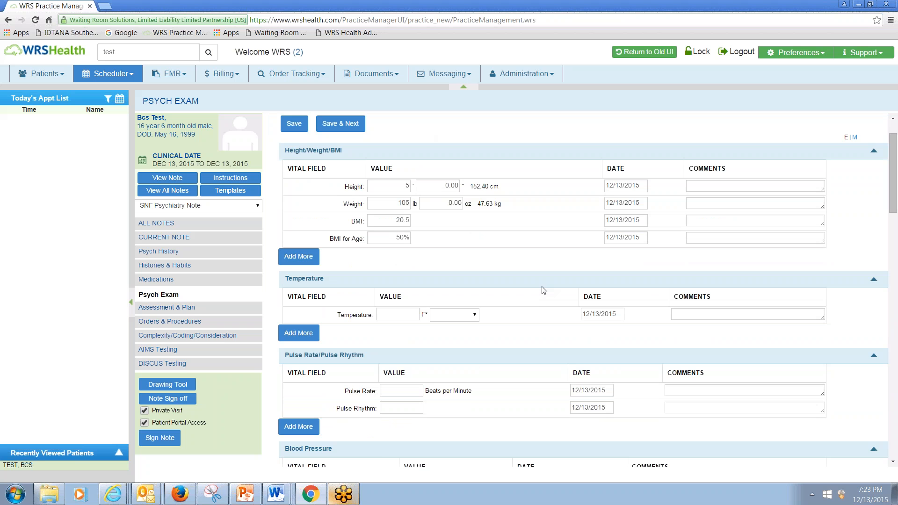
scroll(543, 289, up, 1)
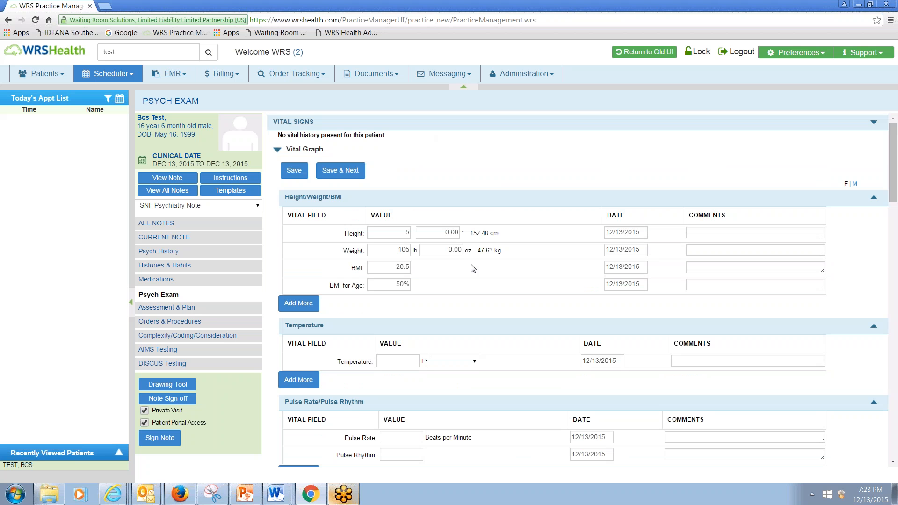
click(295, 171)
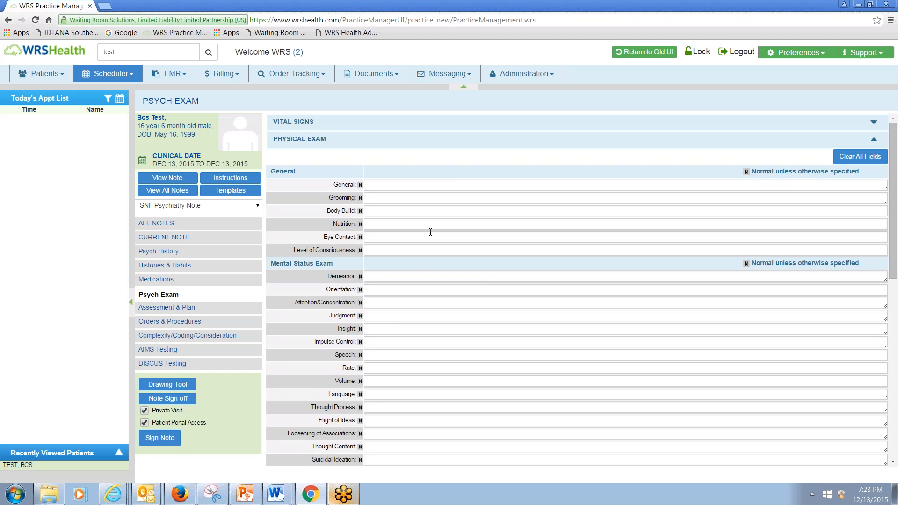
- Type 'free text' in General and mark appropriate, older and younger than stated age negative
scroll(486, 270, down, 3)
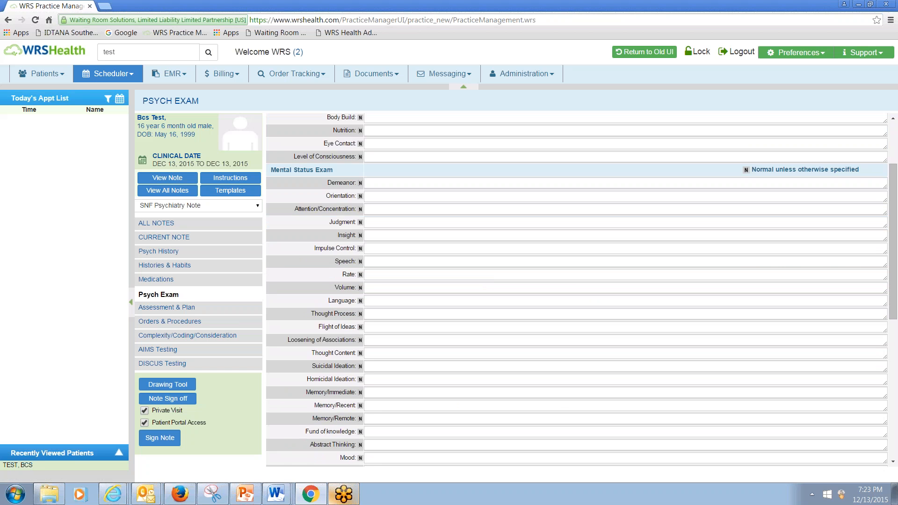
scroll(471, 307, up, 3)
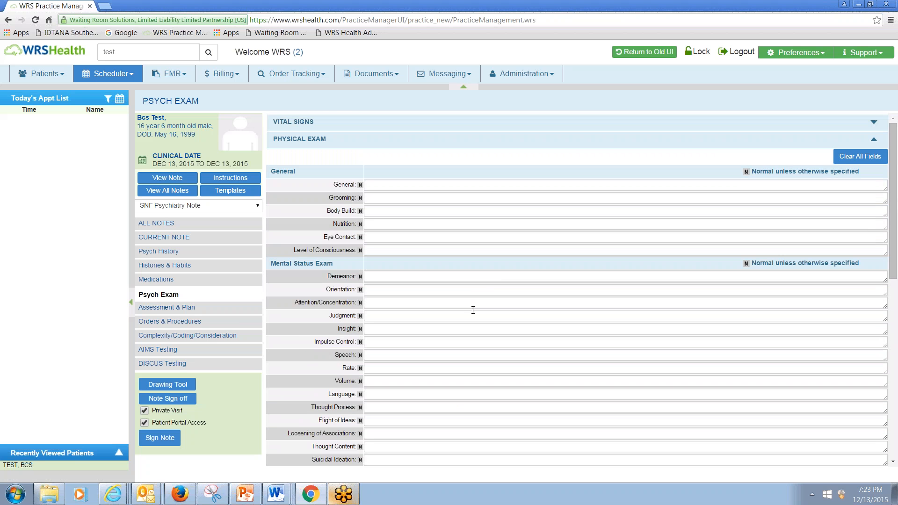
click(385, 185)
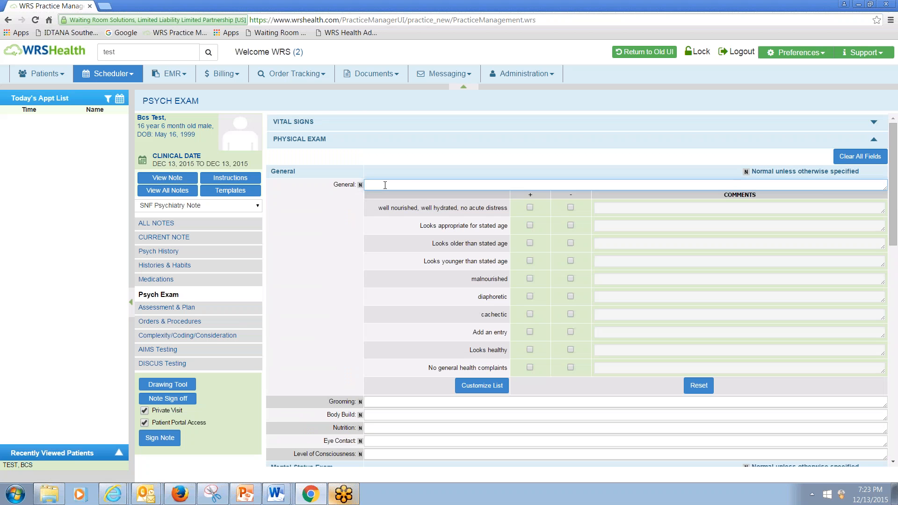
text(free text)
click(570, 225)
click(570, 244)
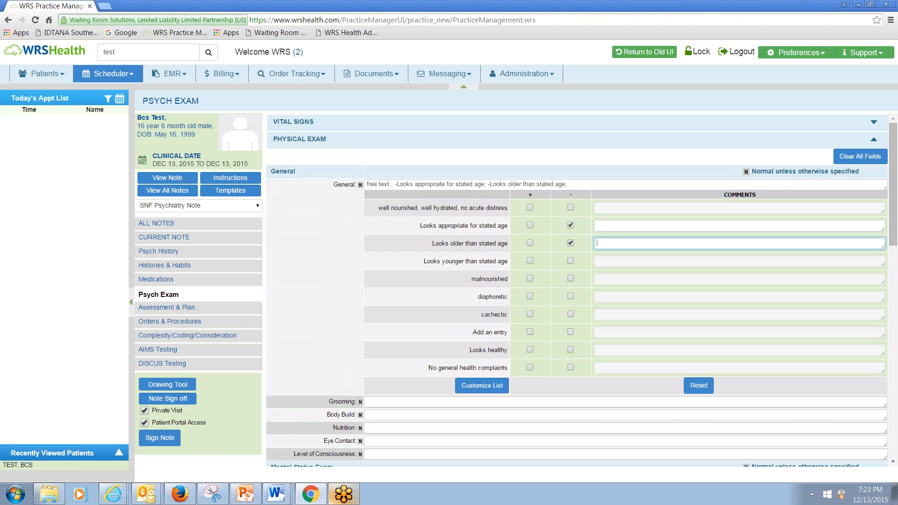
click(570, 261)
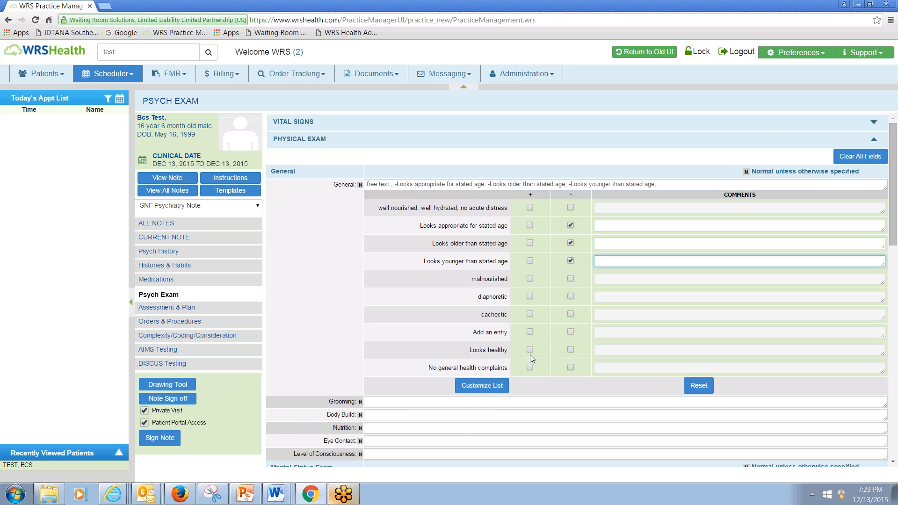
- Make 'No general health complaints' the normal General list entry and close the list editor
click(477, 386)
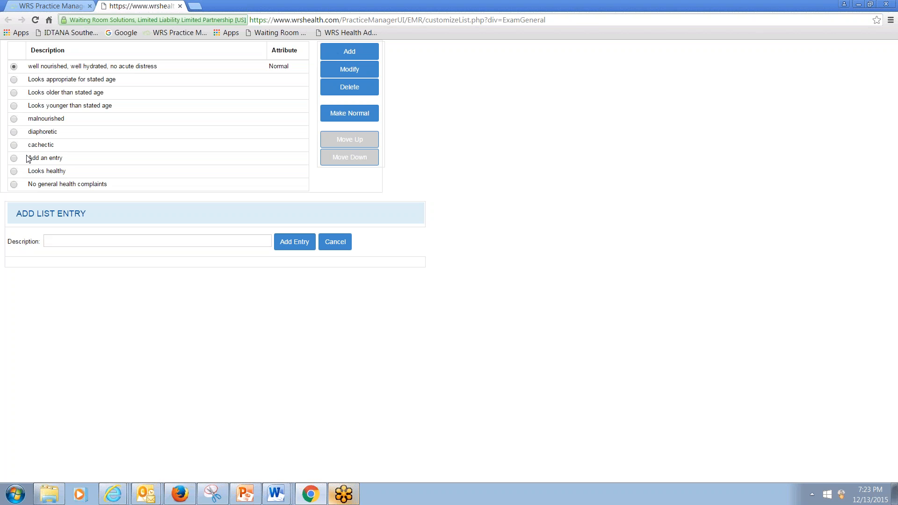
click(14, 185)
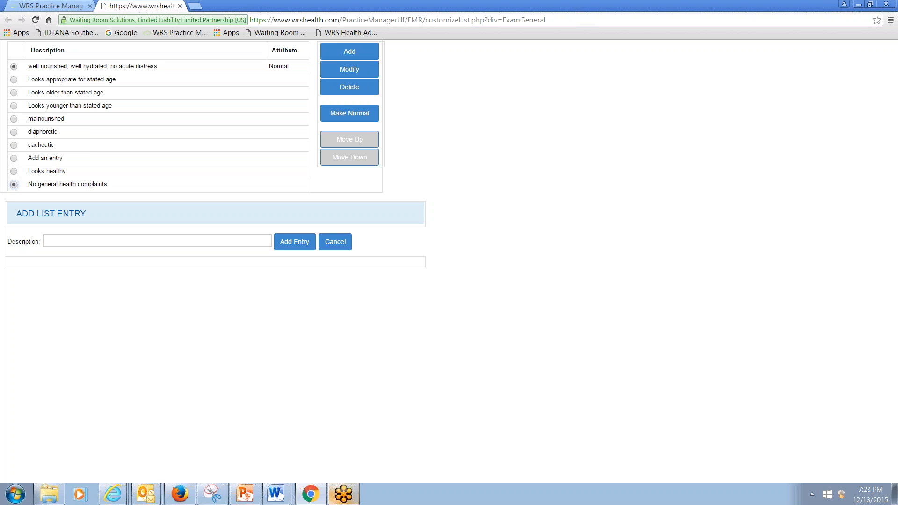
click(349, 117)
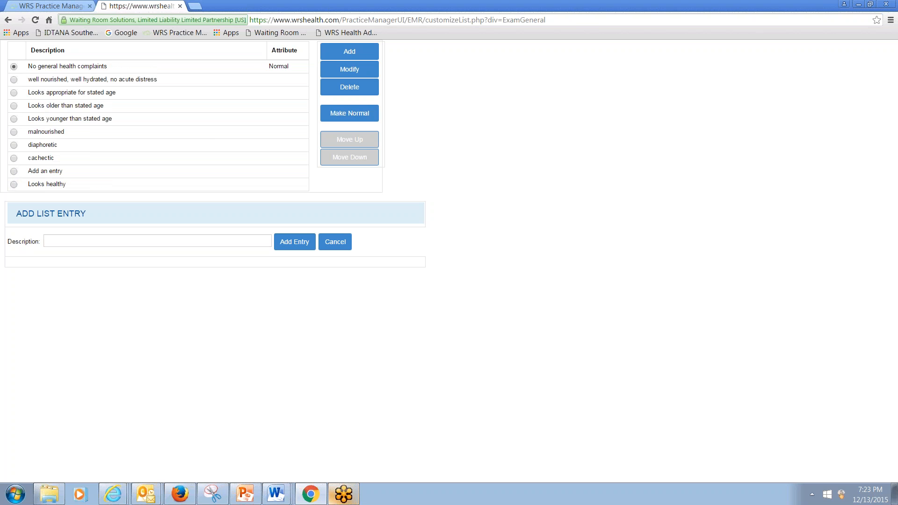
click(180, 6)
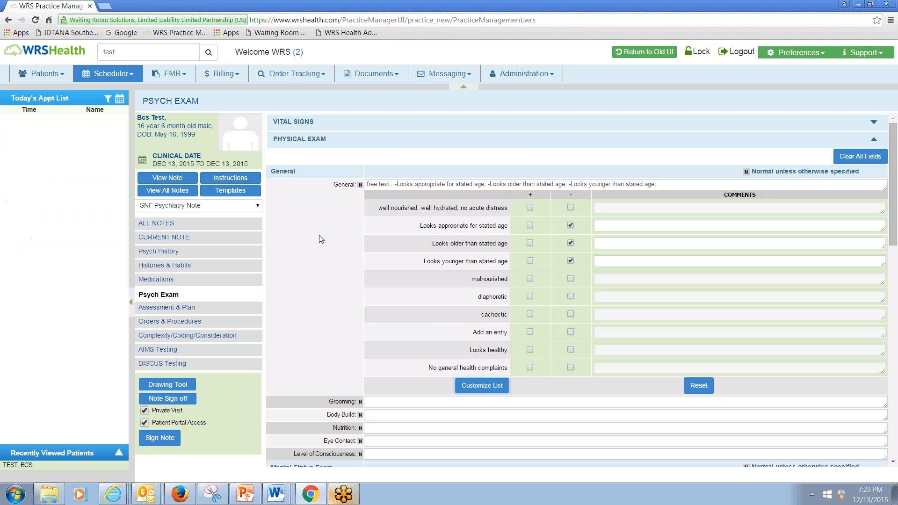
- Apply defaults Thin/Slight and Malnourished to Body Build and Nutrition; enter free text for Eye Contact
scroll(326, 317, down, 1)
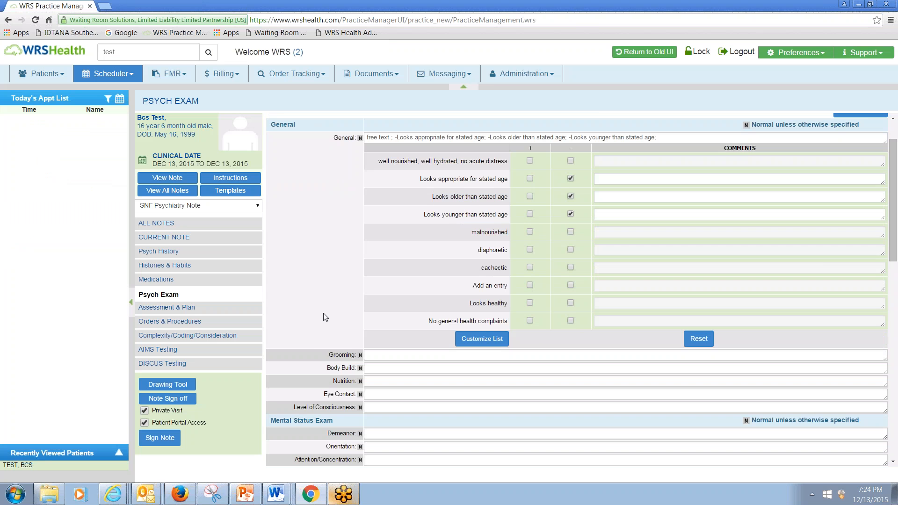
scroll(377, 335, down, 2)
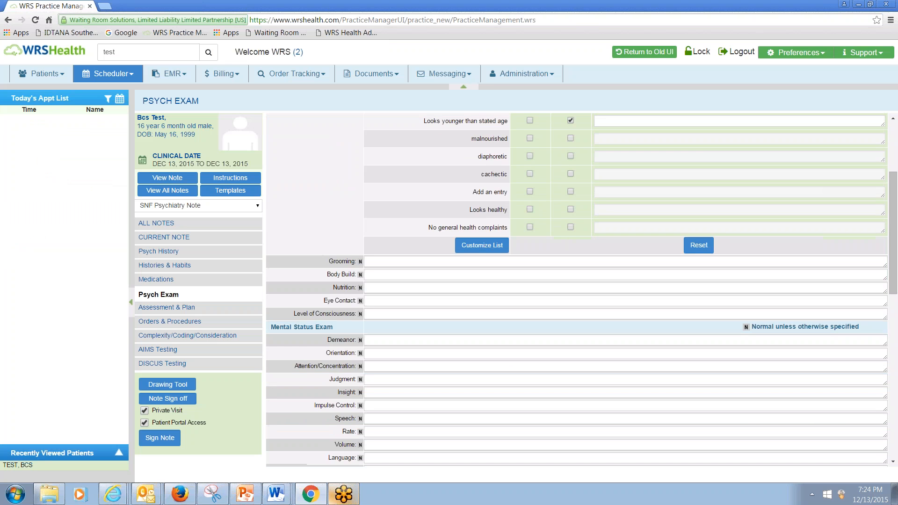
click(360, 275)
click(361, 287)
scroll(398, 328, down, 1)
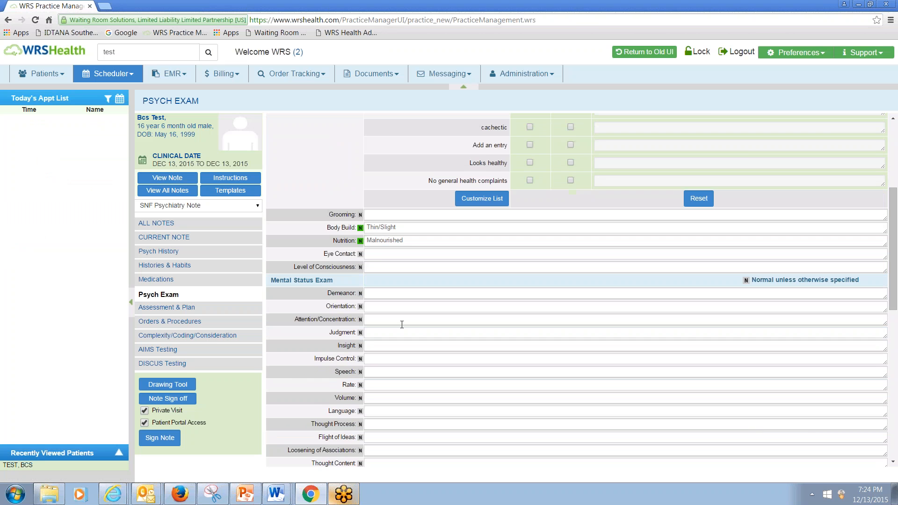
scroll(402, 323, down, 3)
text(f)
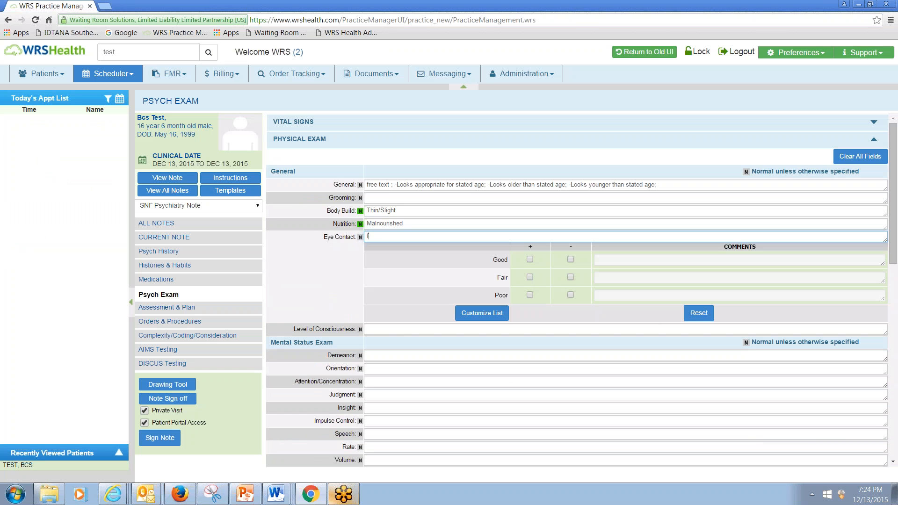
text(ree text)
scroll(760, 254, down, 2)
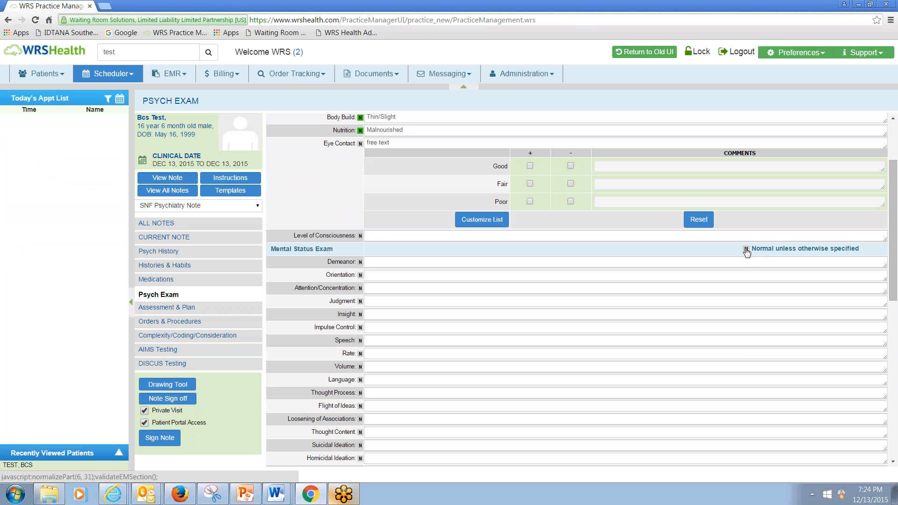
- Apply normal Mental Status defaults, append ', free text' to Demeanor, mark Engaging and Pleasant negative
click(746, 251)
click(421, 264)
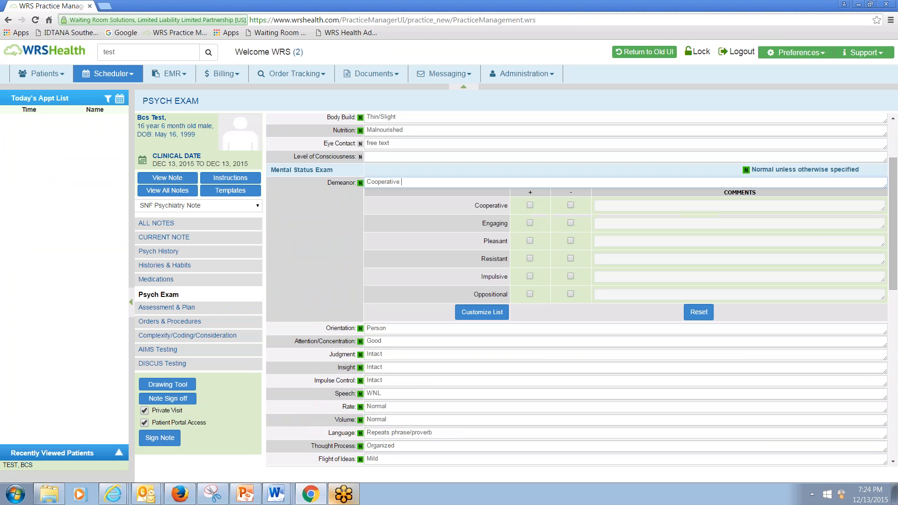
text(, f)
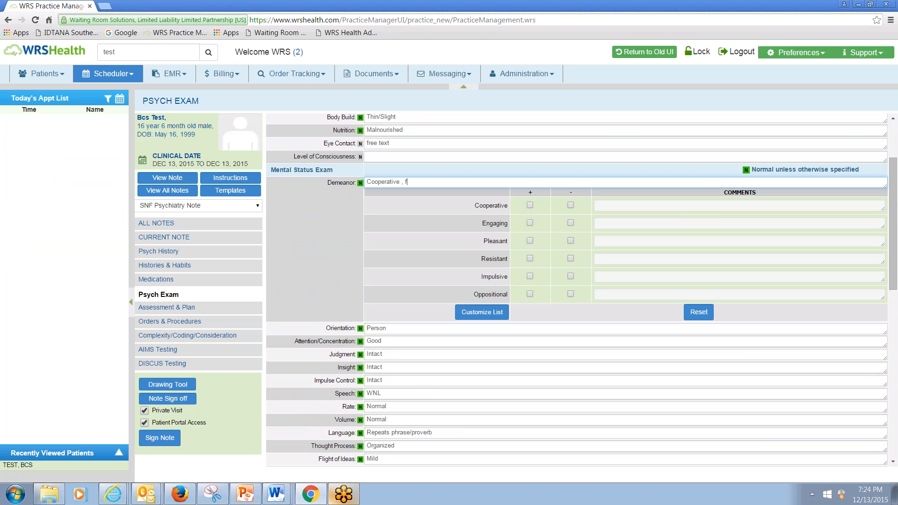
text(ree text)
click(570, 223)
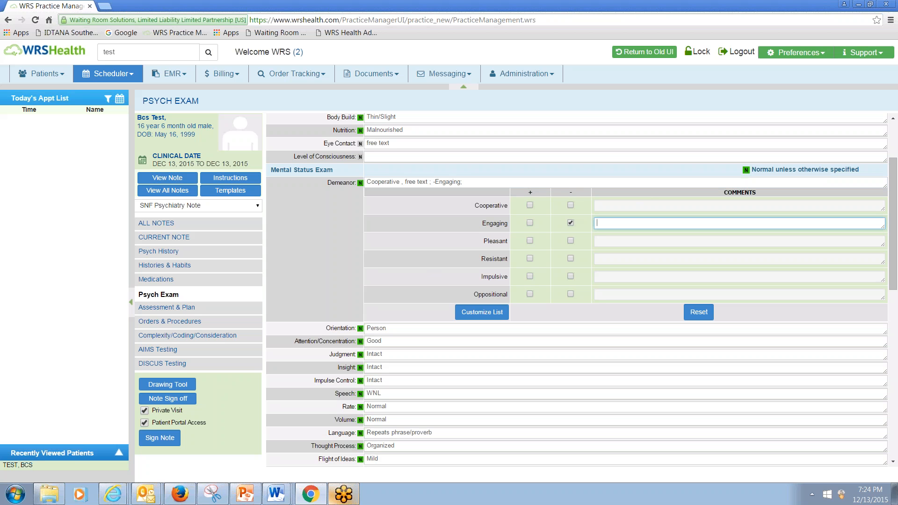
click(570, 241)
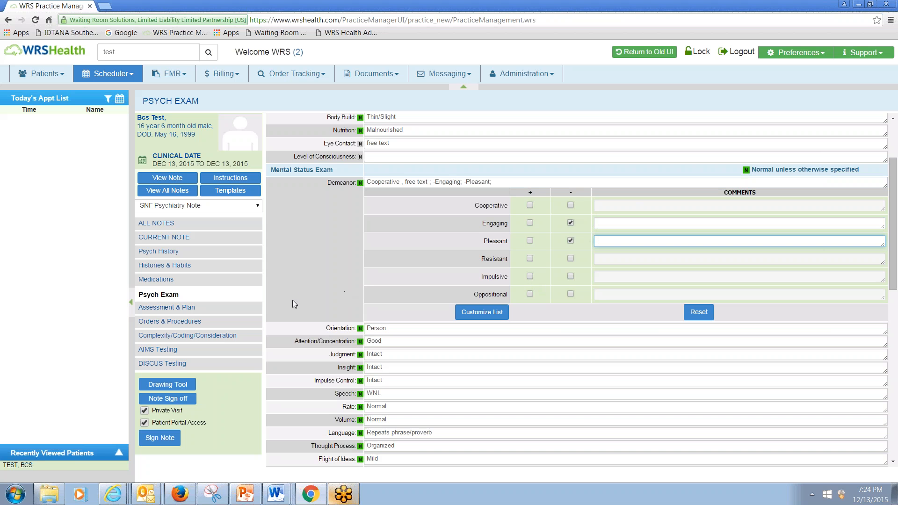
click(294, 288)
scroll(296, 288, down, 5)
scroll(302, 290, down, 3)
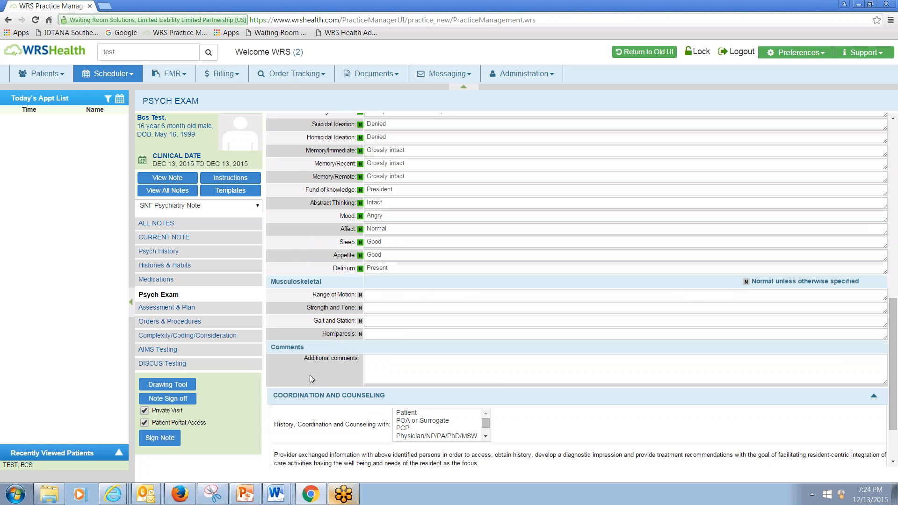
- Select POA or Surrogate, PCP and CNA as the coordination and counseling participants
drag(275, 352, 285, 361)
scroll(340, 394, down, 2)
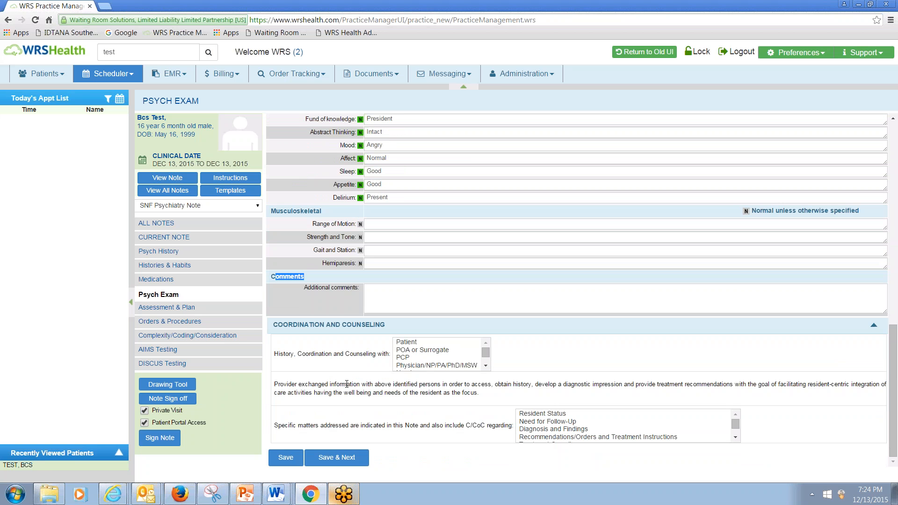
mouse_move(487, 349)
mouse_down()
mouse_move(486, 362)
mouse_move(487, 339)
mouse_up()
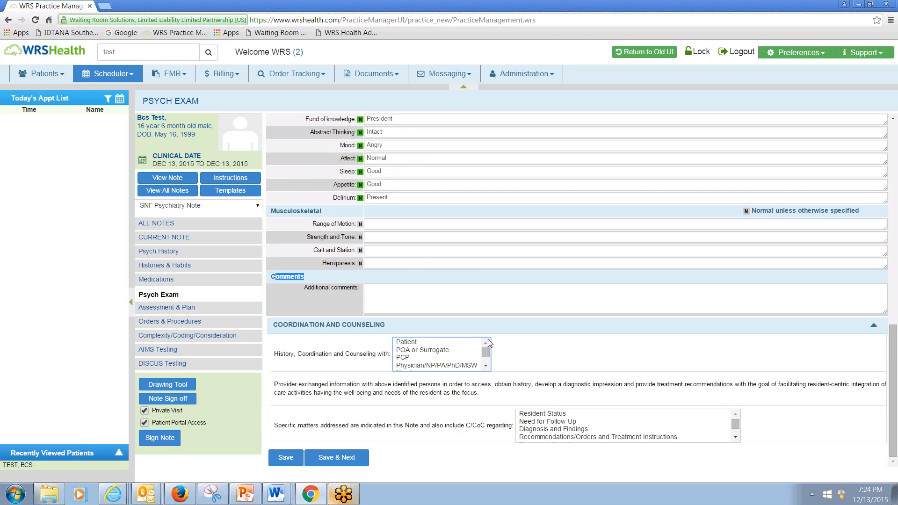
click(425, 352)
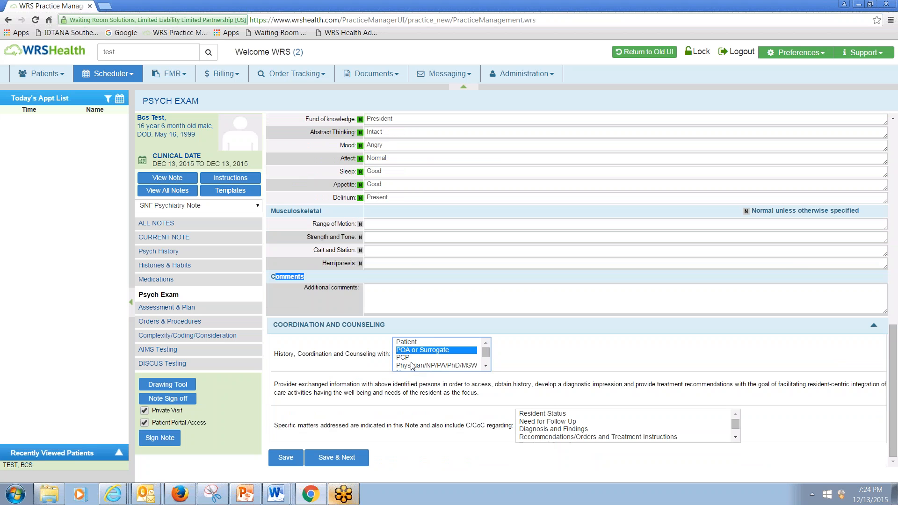
ctrl+click(407, 360)
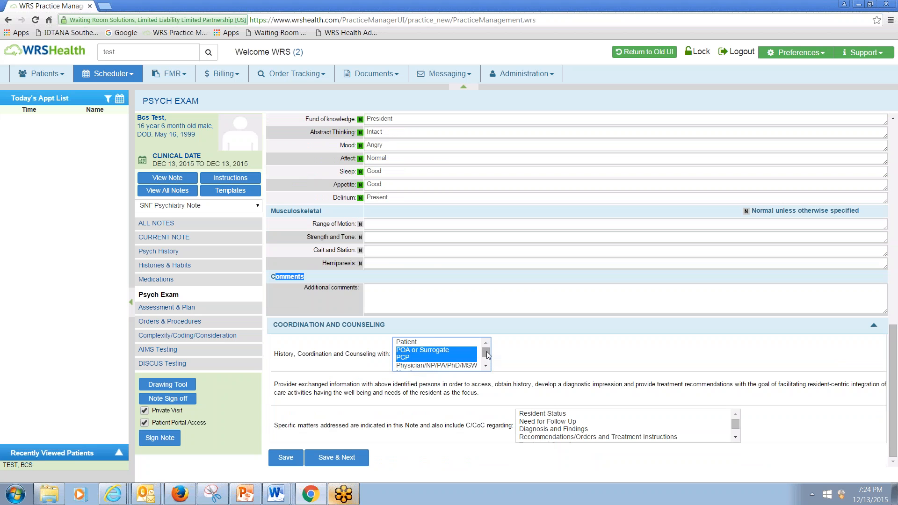
mouse_move(487, 354)
mouse_down()
mouse_move(486, 362)
mouse_move(489, 354)
mouse_up()
click(424, 351)
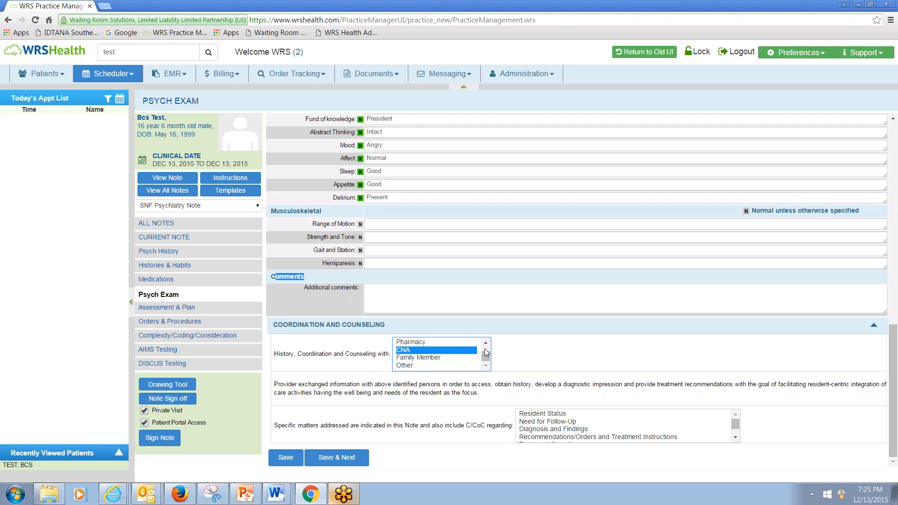
drag(484, 354, 484, 348)
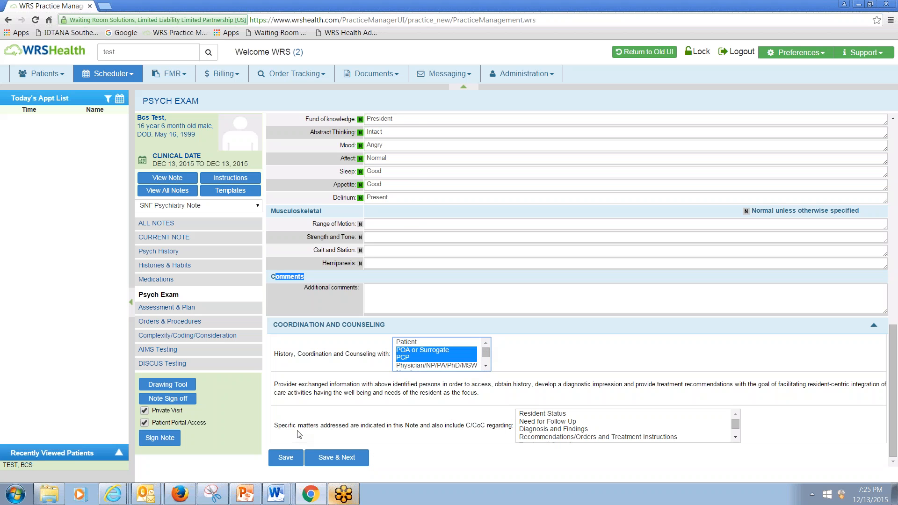
- Mark Resident Status and Need for Follow-Up as addressed and save the psych exam
click(548, 416)
ctrl+click(550, 422)
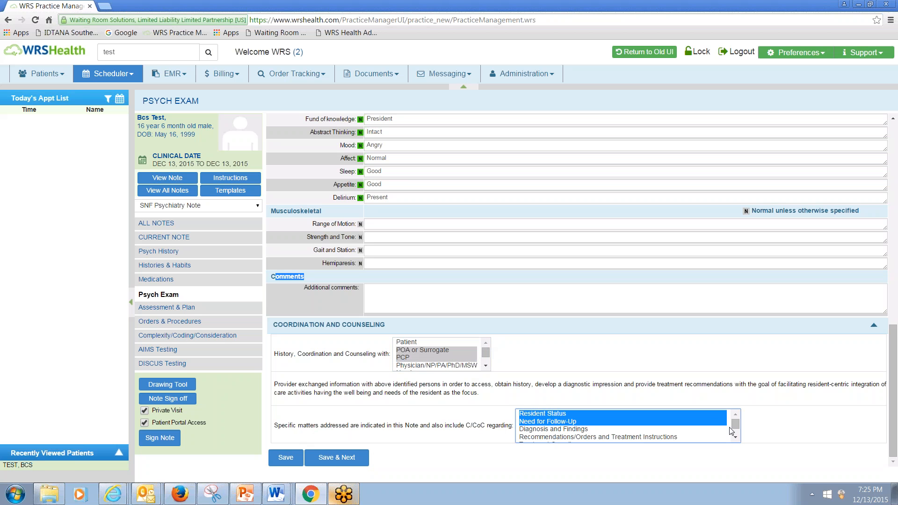
scroll(735, 428, down, 2)
scroll(736, 414, up, 2)
click(484, 465)
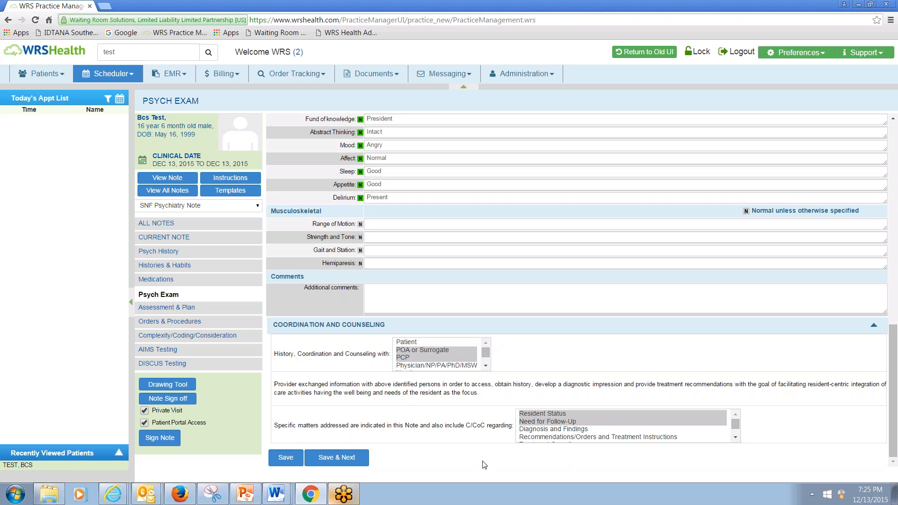
click(286, 458)
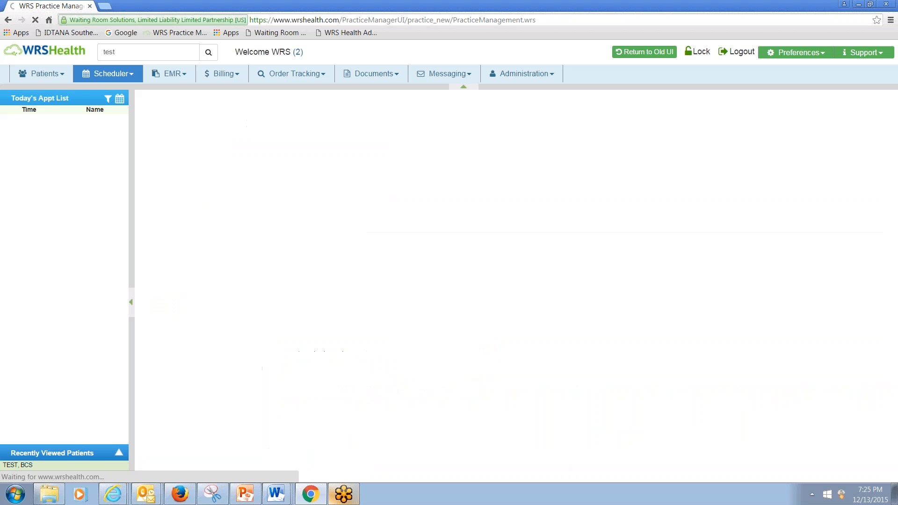
scroll(318, 388, down, 4)
scroll(318, 391, down, 6)
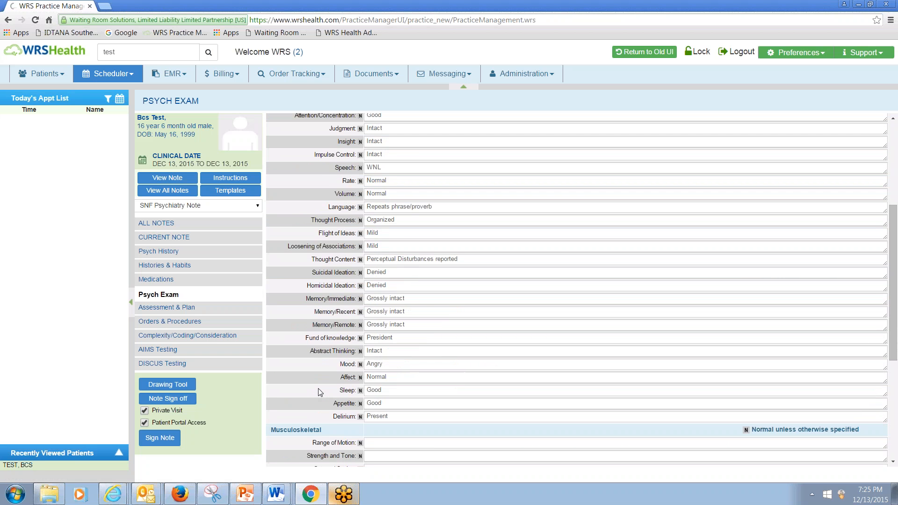
scroll(319, 392, down, 1)
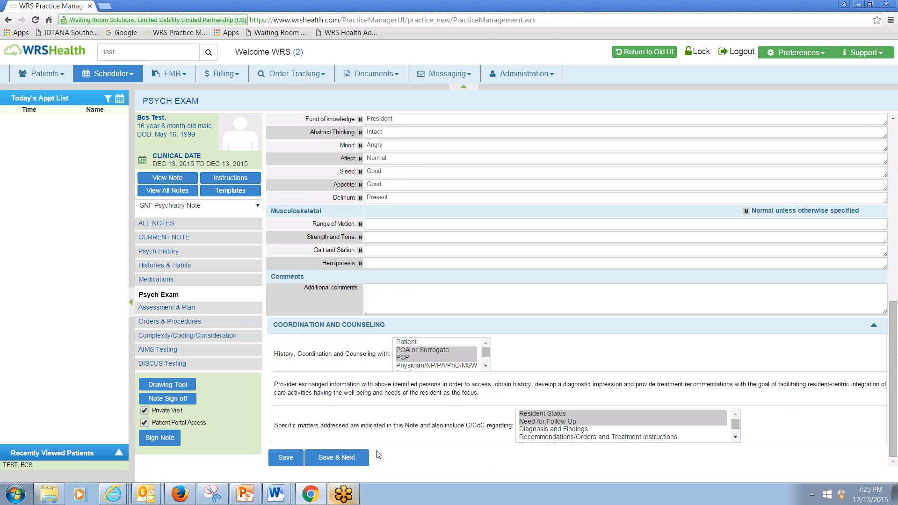
- In Assessment and Plan, add superbill diagnoses G30.9, F23, F41.1 and F05 to the note
click(349, 458)
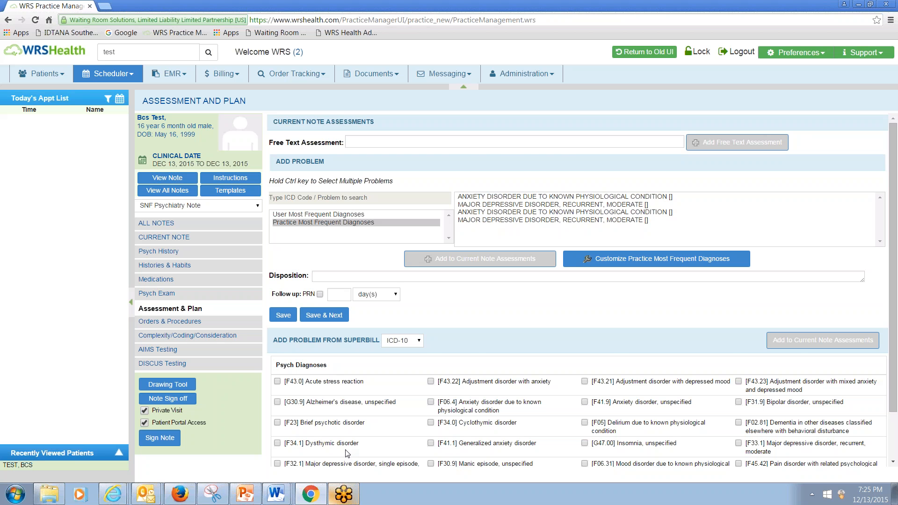
scroll(348, 453, down, 2)
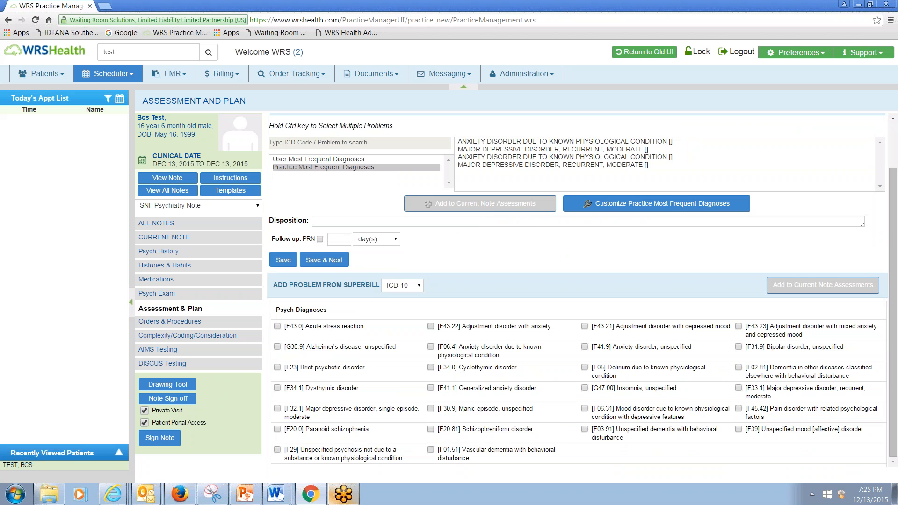
click(278, 347)
click(277, 369)
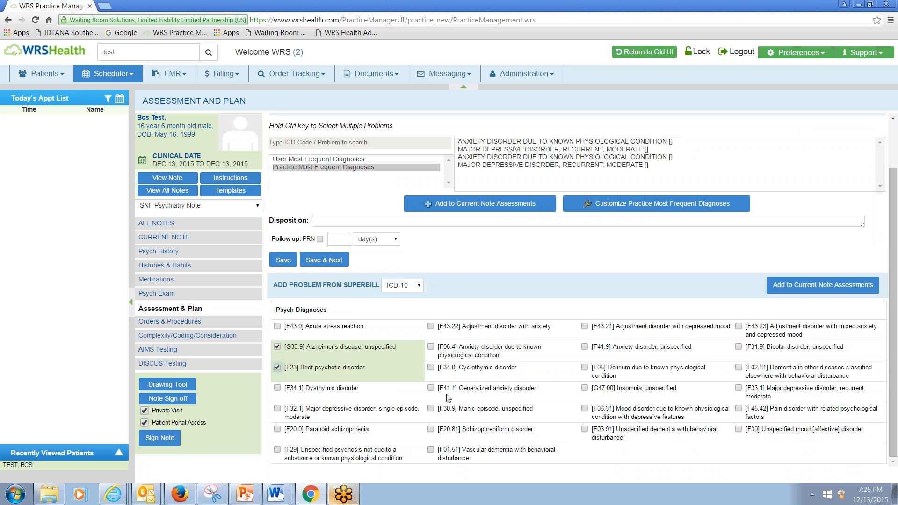
click(430, 390)
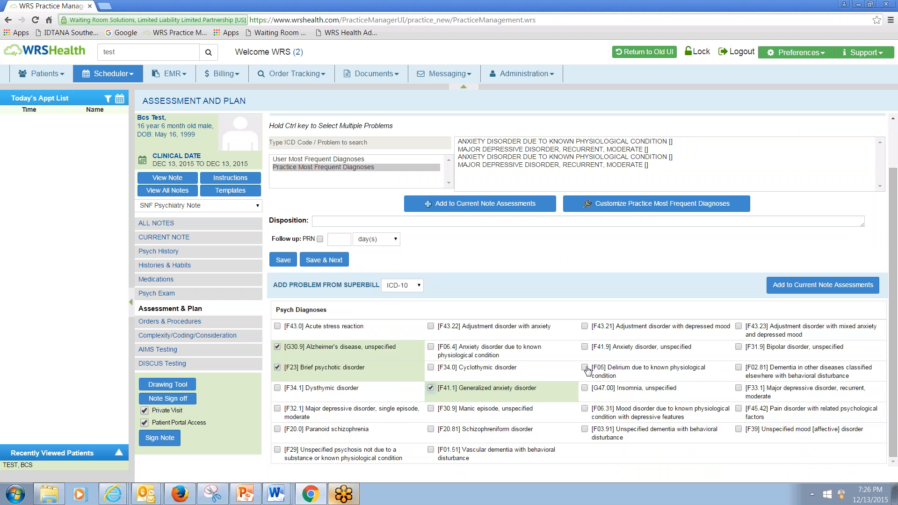
click(585, 368)
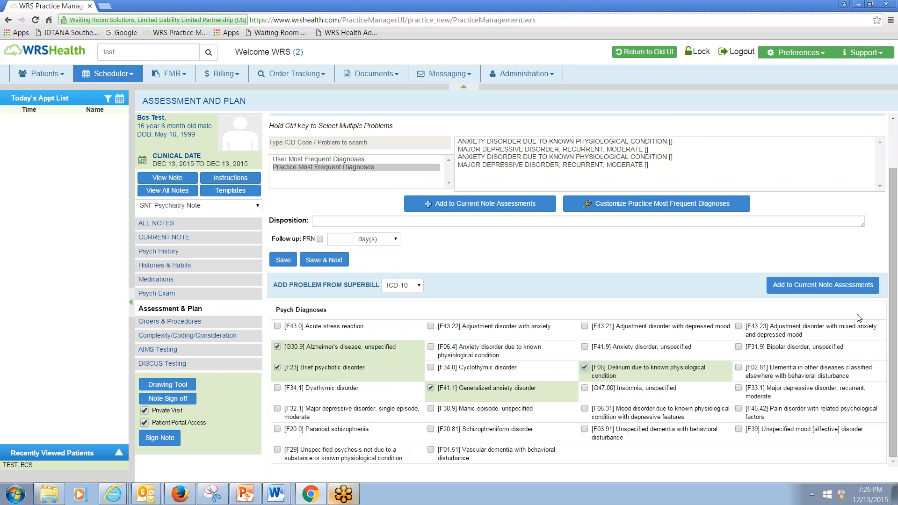
click(801, 291)
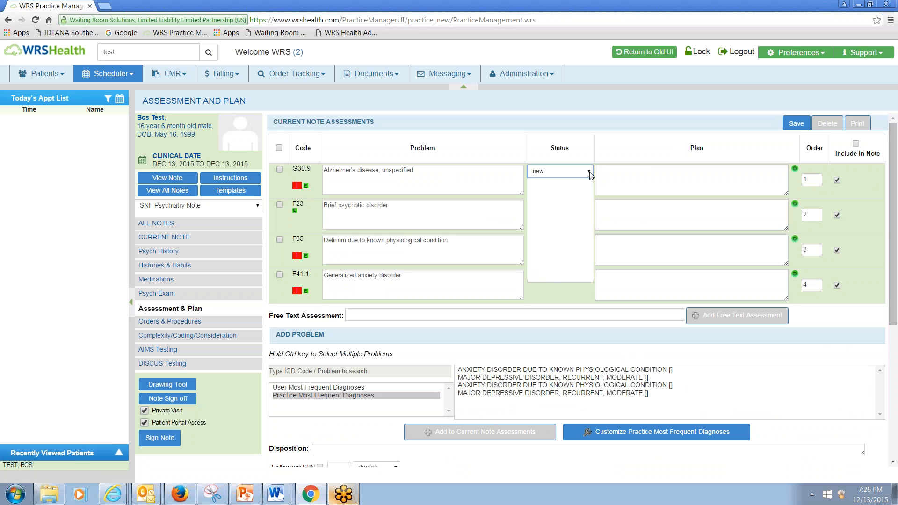
- Set statuses: Alzheimer's deteriorated, brief psychotic disorder chronic, delirium deteriorated
click(589, 172)
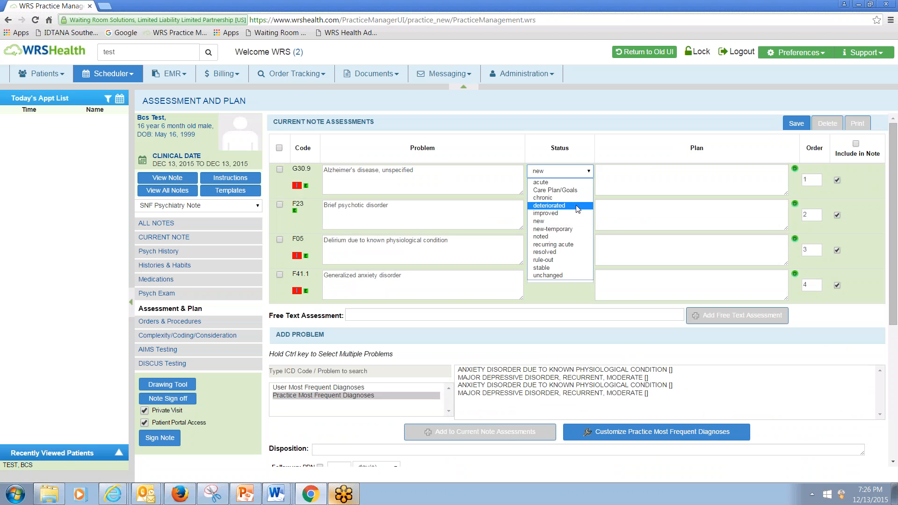
click(588, 205)
click(591, 209)
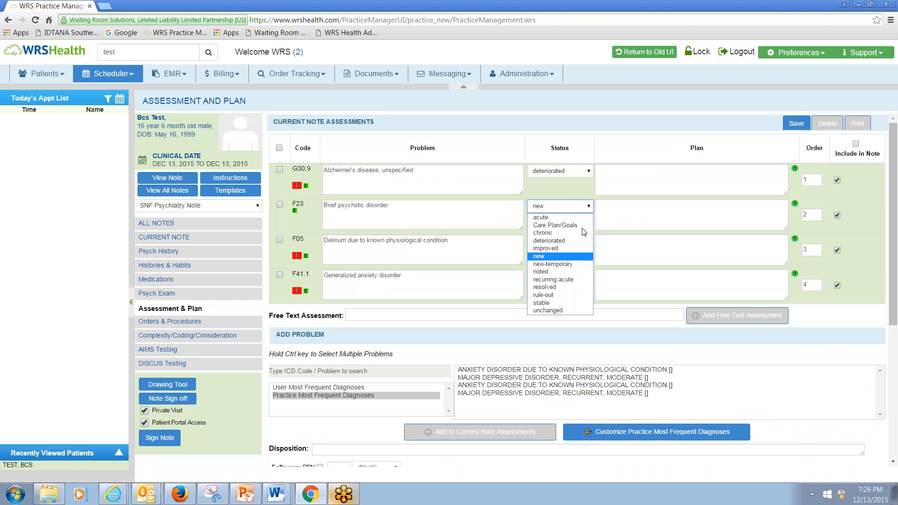
click(581, 231)
click(587, 242)
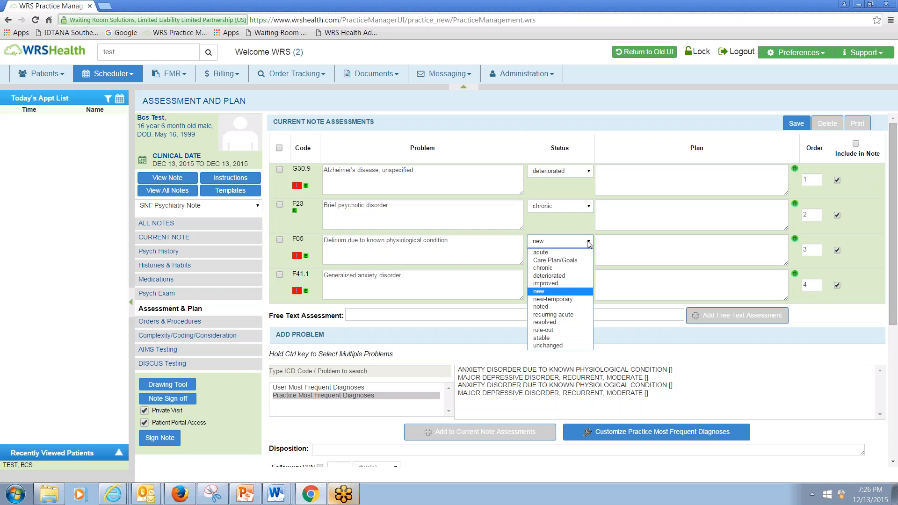
click(575, 279)
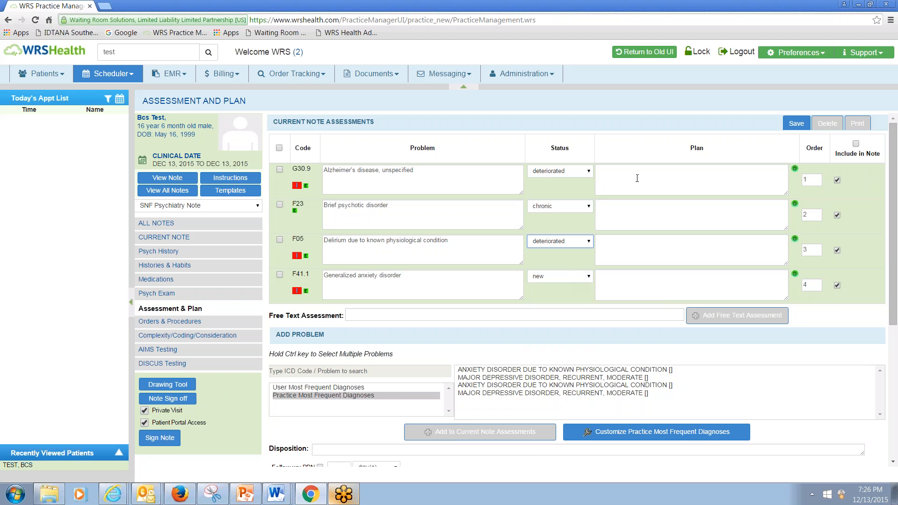
- Write the G30.9 Alzheimer's plan as 'Free text plan here. keep free texting.'
click(637, 178)
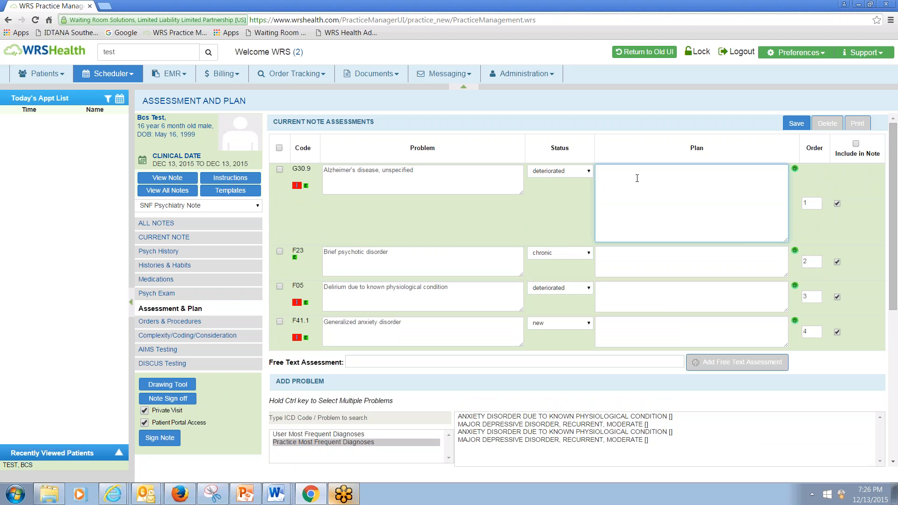
text(Free text plan here.)
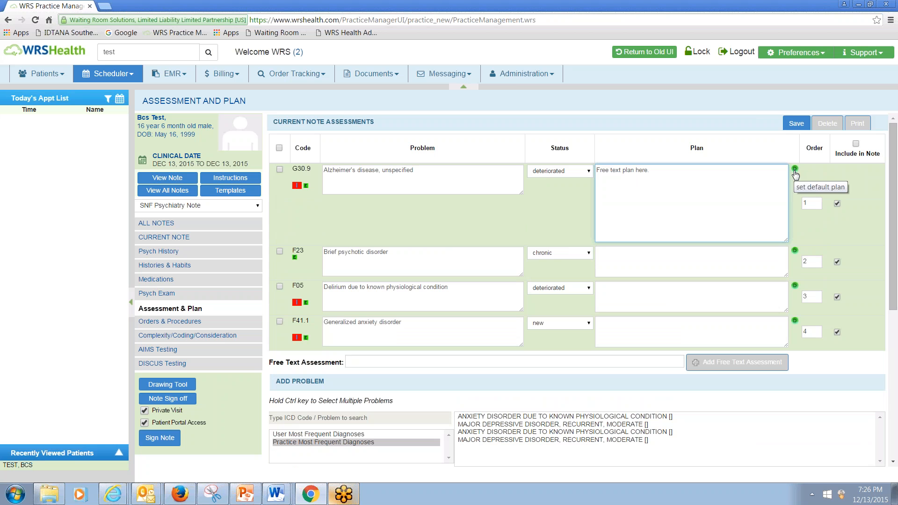
text(keep free texting.)
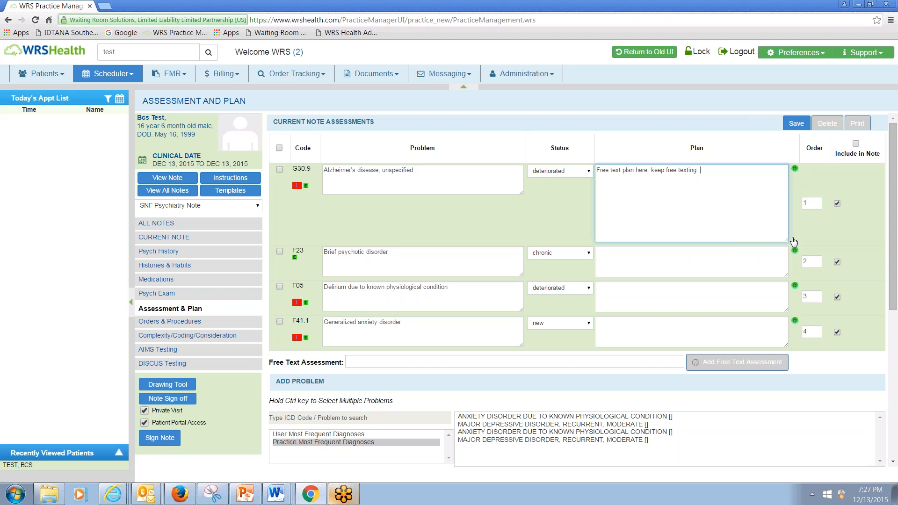
click(666, 260)
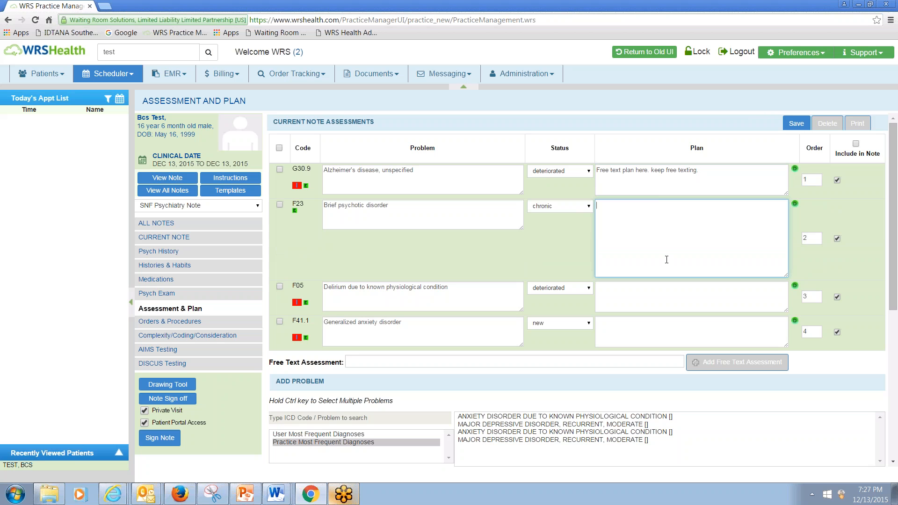
- Enter 'free text here' as the F23 brief psychotic disorder plan
text(free text here)
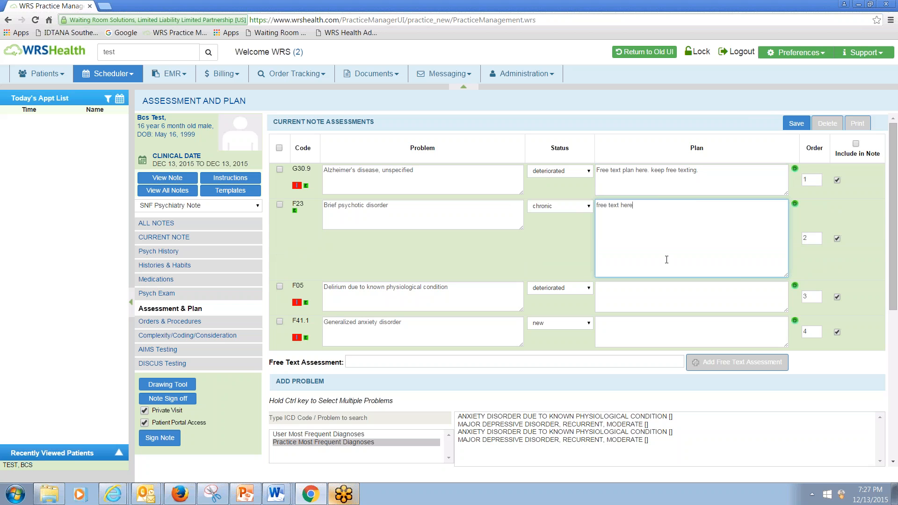
click(297, 187)
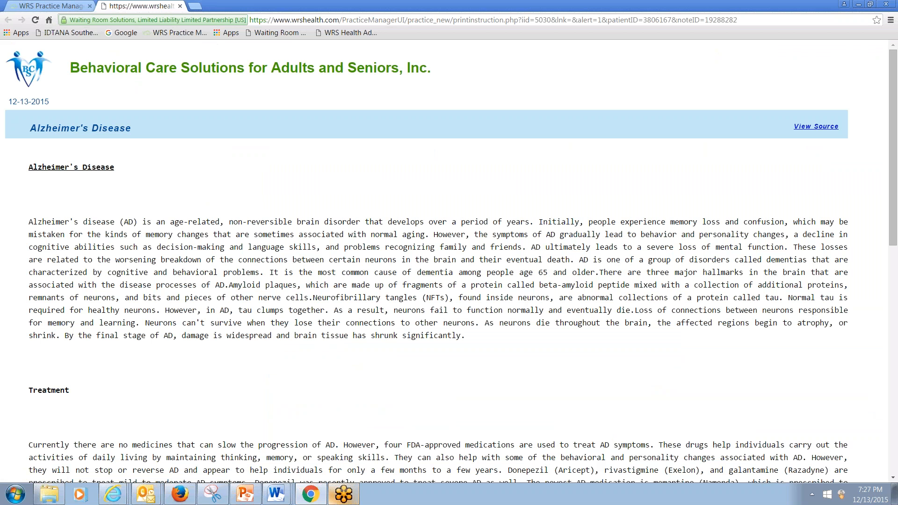
click(180, 6)
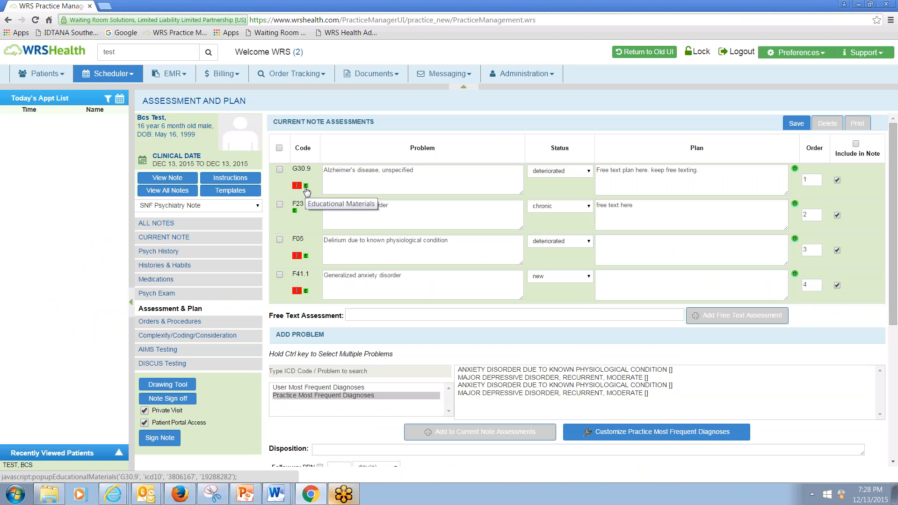
click(306, 187)
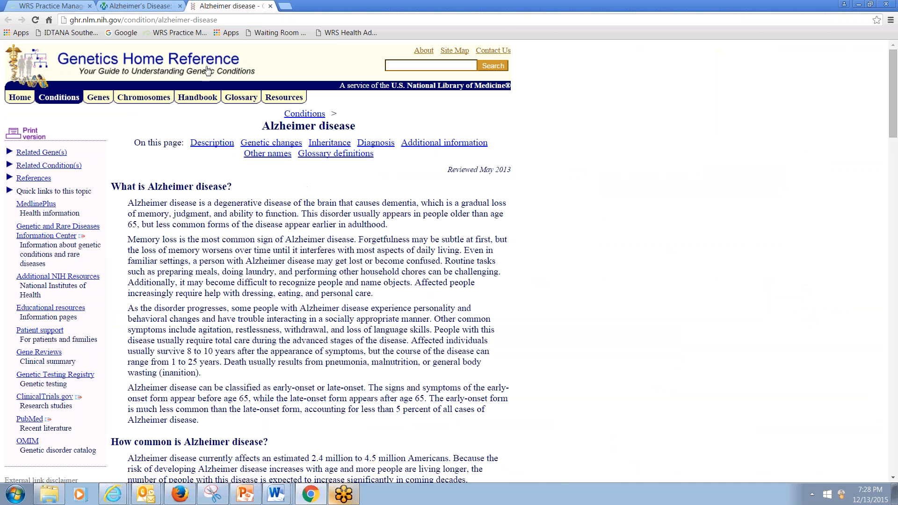
click(271, 7)
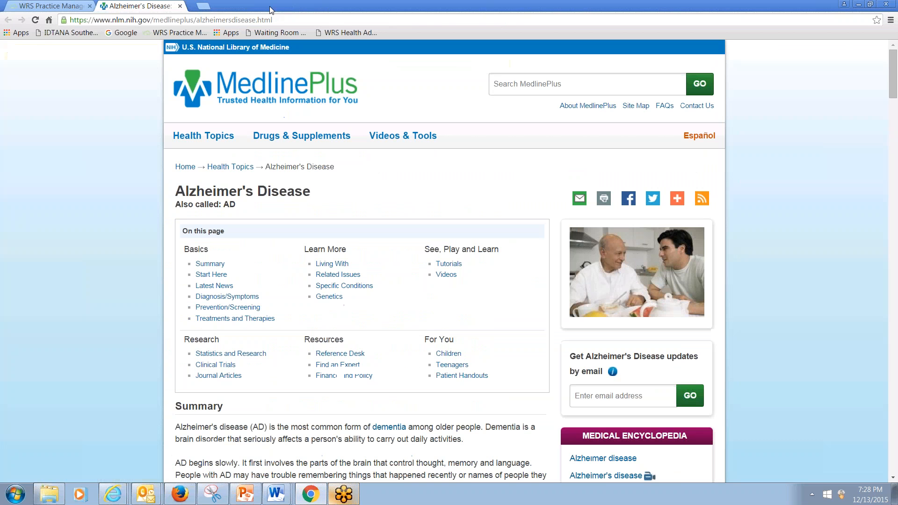
click(181, 6)
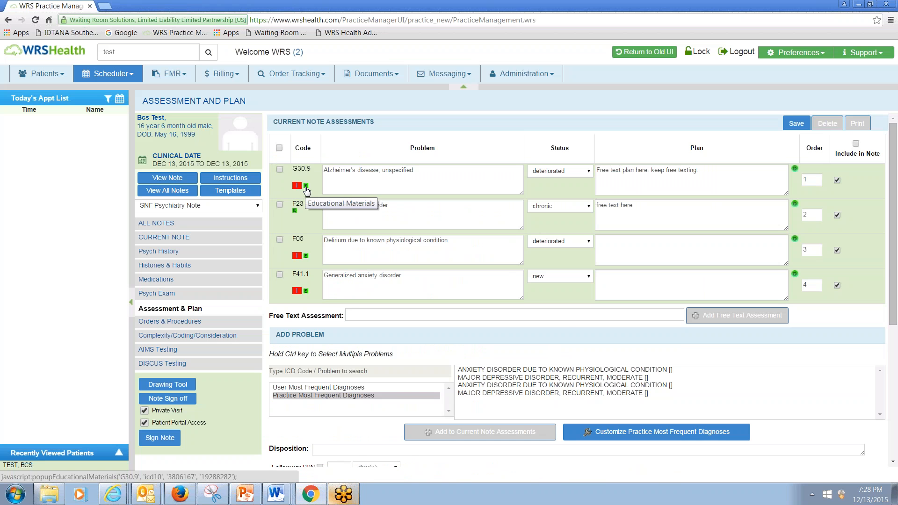
- Add Generalized Anxiety Disorder and Anxiety Disorder, Unspecified from the user's frequent diagnoses to the assessments
scroll(306, 189, down, 1)
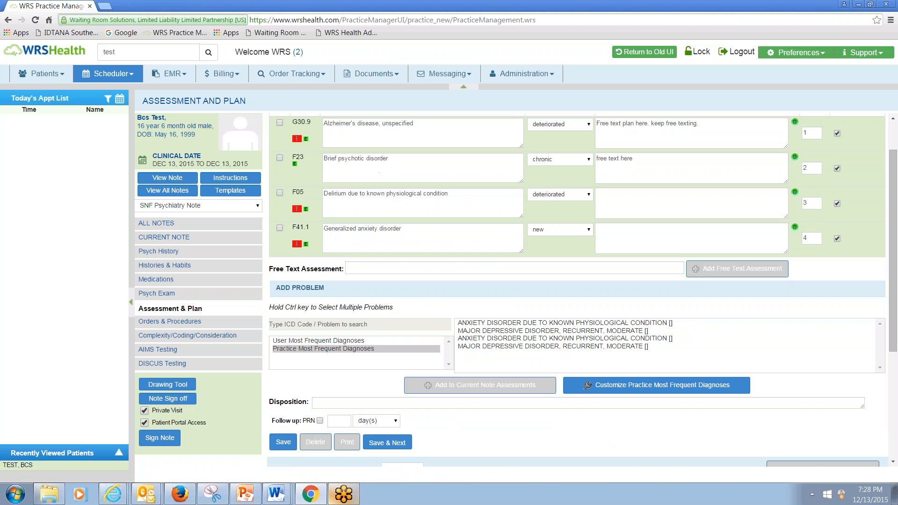
click(332, 344)
click(331, 350)
click(332, 344)
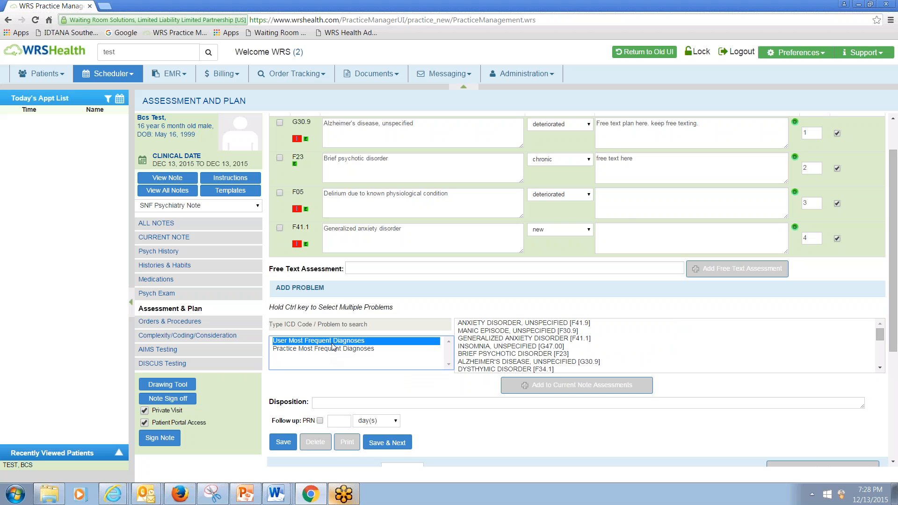
click(483, 339)
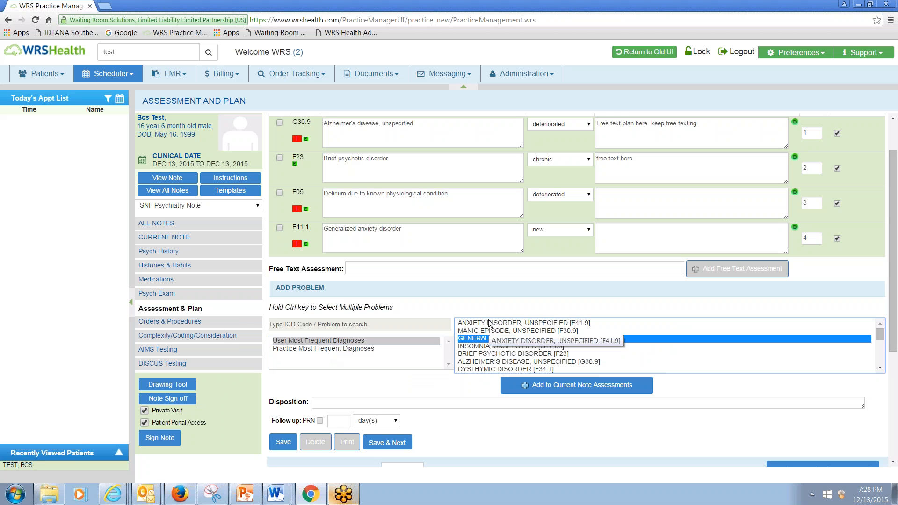
ctrl+click(490, 324)
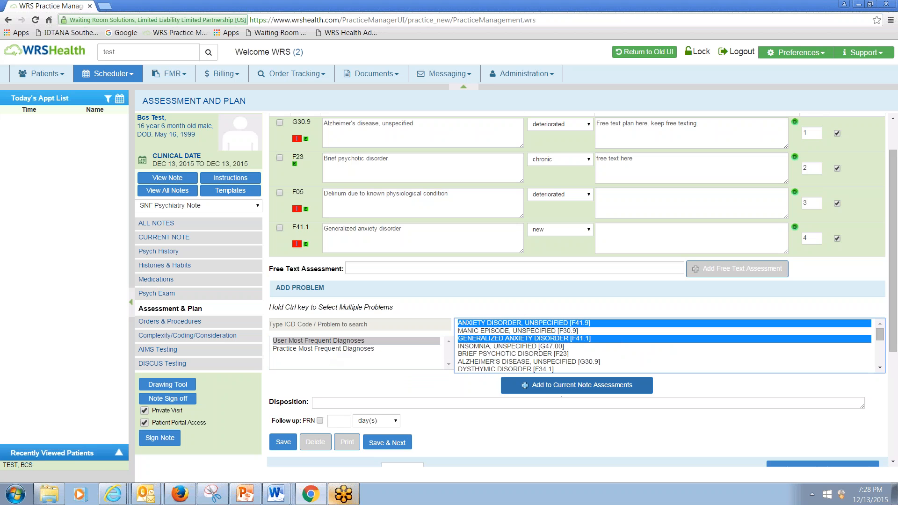
click(557, 390)
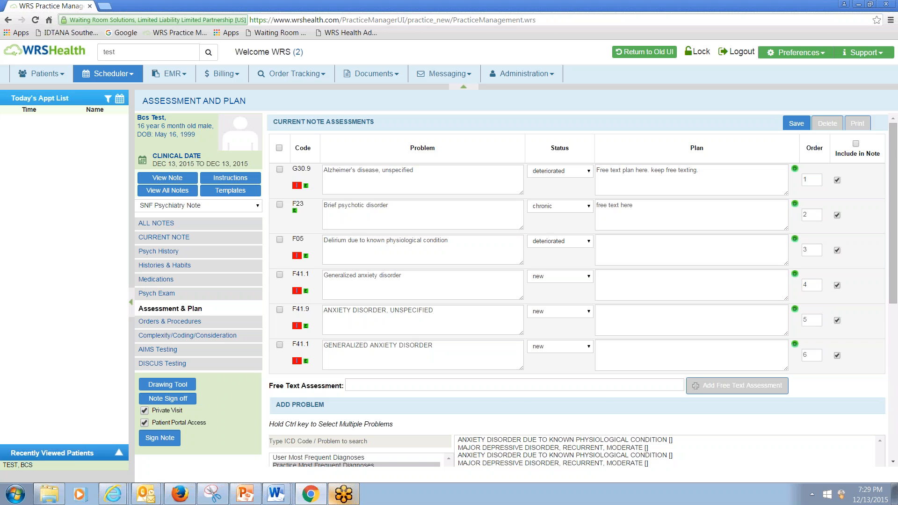
- Tick the duplicate F41.1 and the F41.9 assessments and delete both
scroll(282, 351, down, 1)
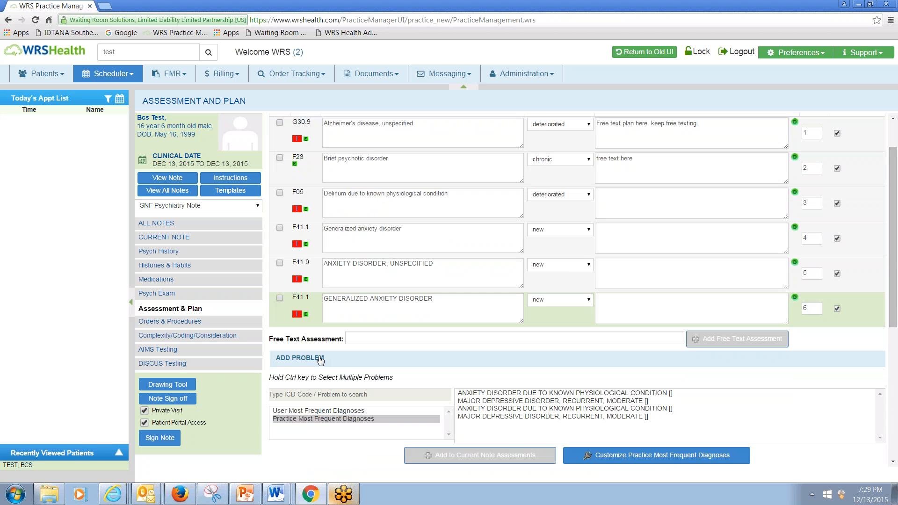
click(279, 300)
click(280, 265)
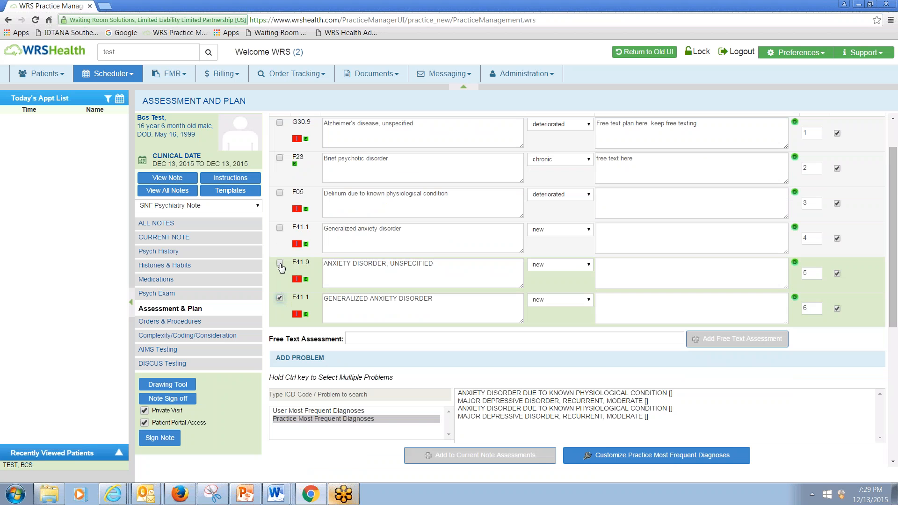
scroll(348, 336, down, 2)
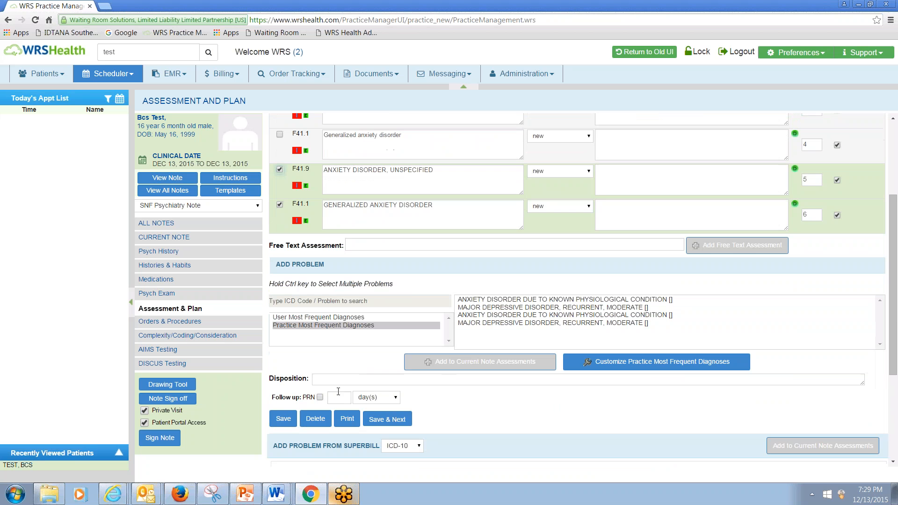
click(313, 420)
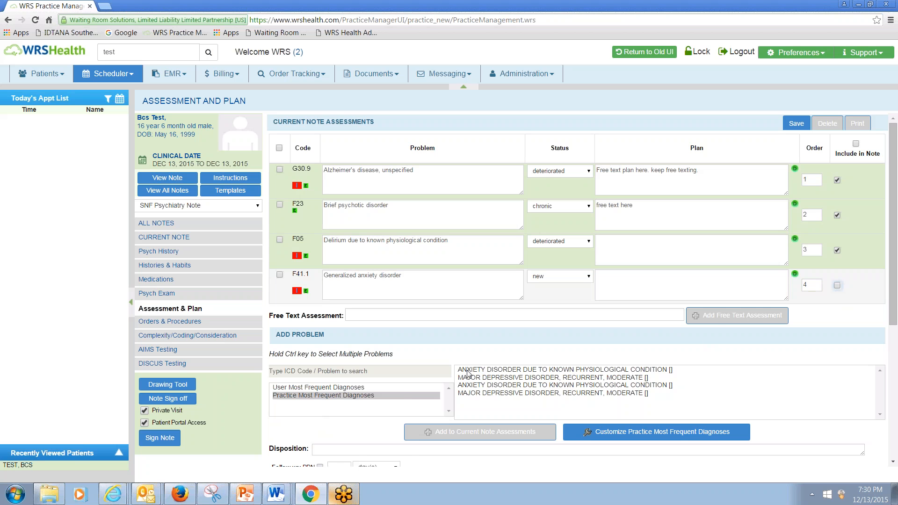
- Save a 'free tex' disposition with Behavioral Management Planning and the psychological services referral
scroll(447, 370, down, 1)
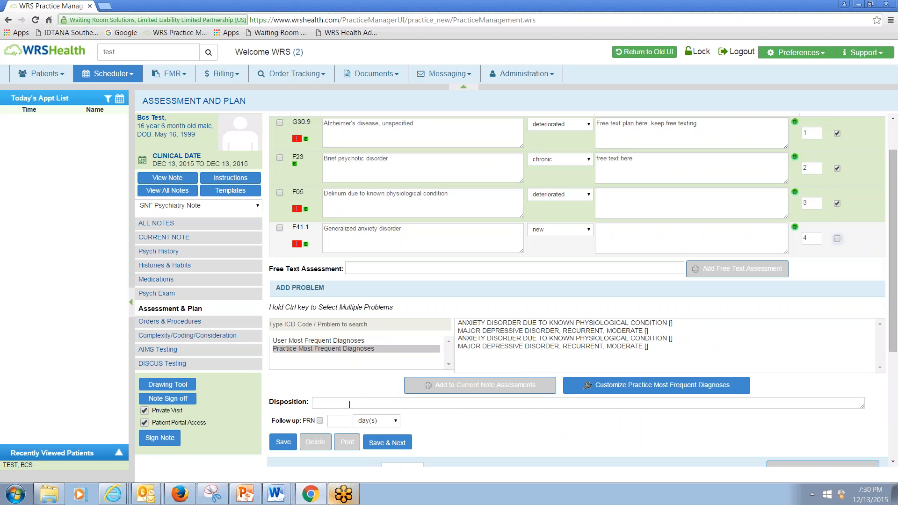
scroll(349, 404, down, 1)
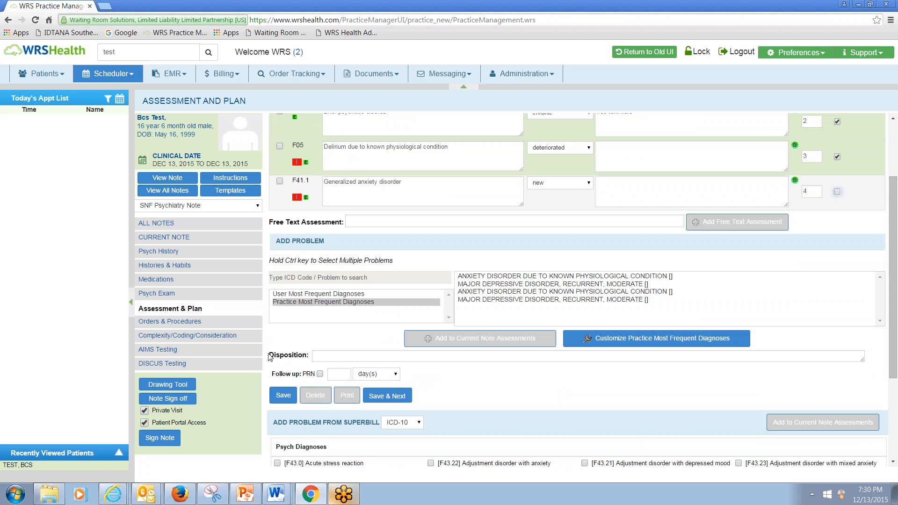
drag(271, 355, 305, 355)
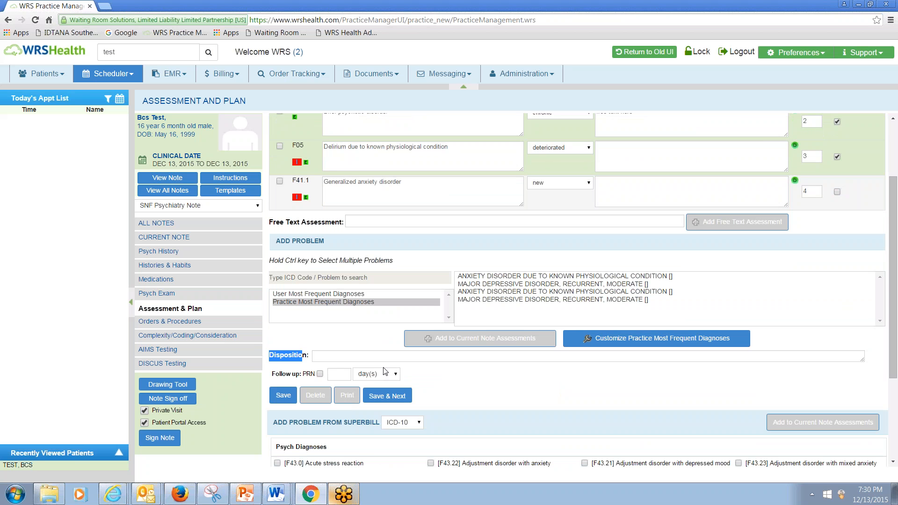
click(364, 357)
text(free text)
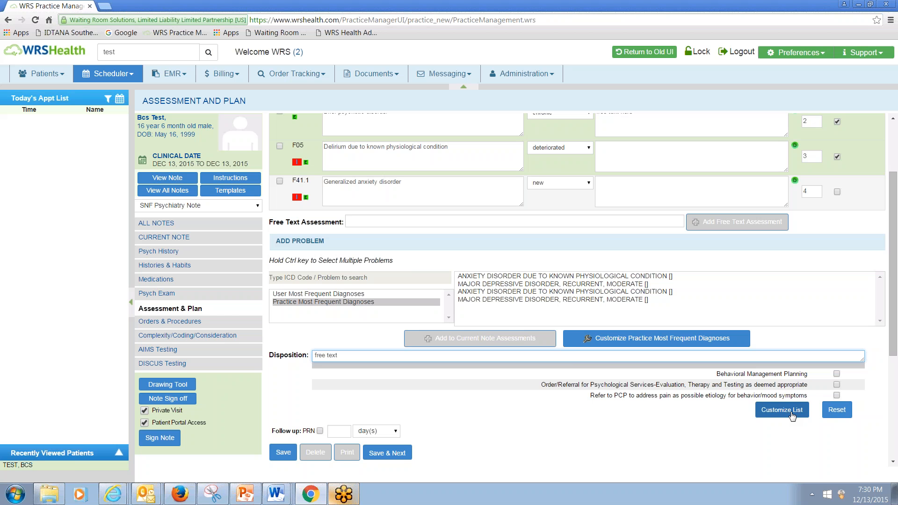
click(837, 374)
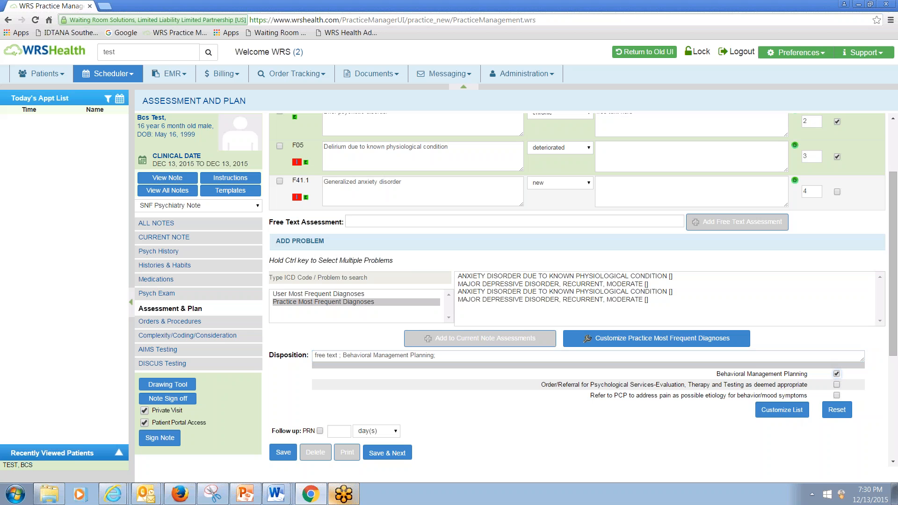
click(837, 384)
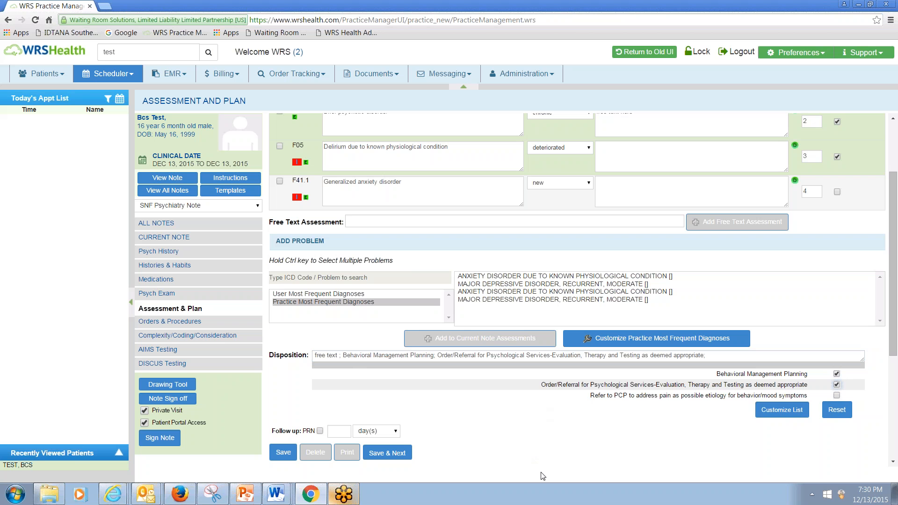
click(283, 453)
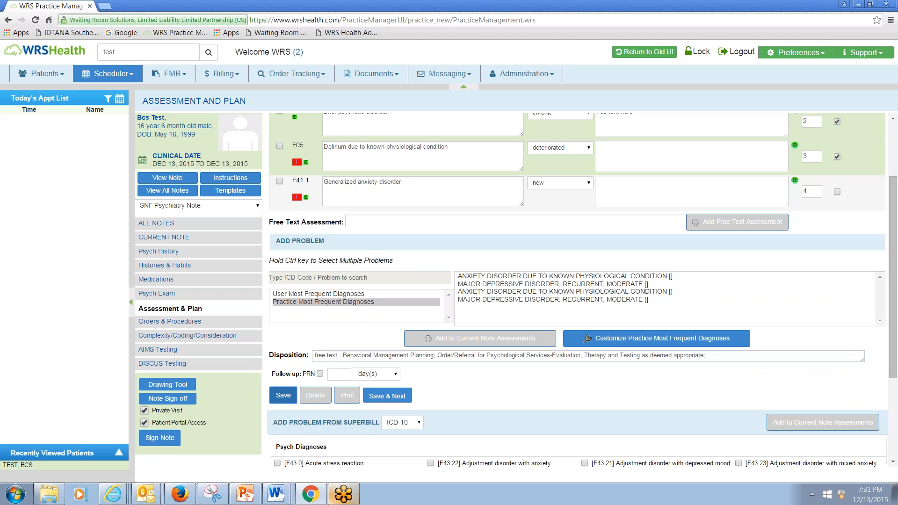
- Save the assessment and plan and advance to Orders and Procedures
click(283, 398)
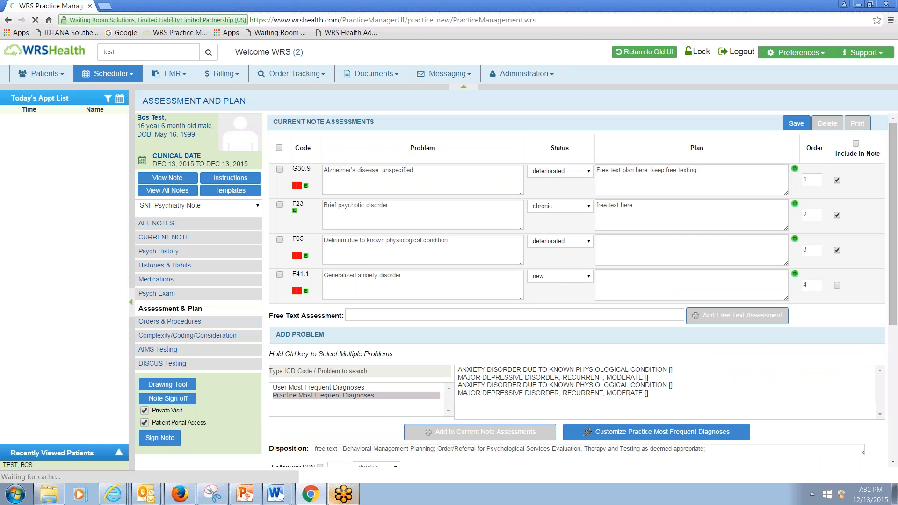
scroll(380, 417, down, 3)
click(388, 349)
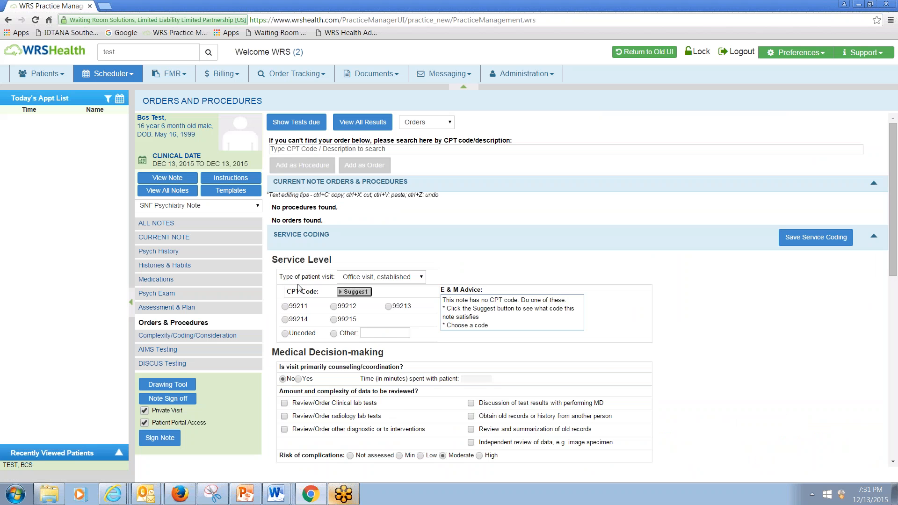
- Code the visit as a Nursing facility visit with CPT 99315 and save the service coding
scroll(321, 263, down, 1)
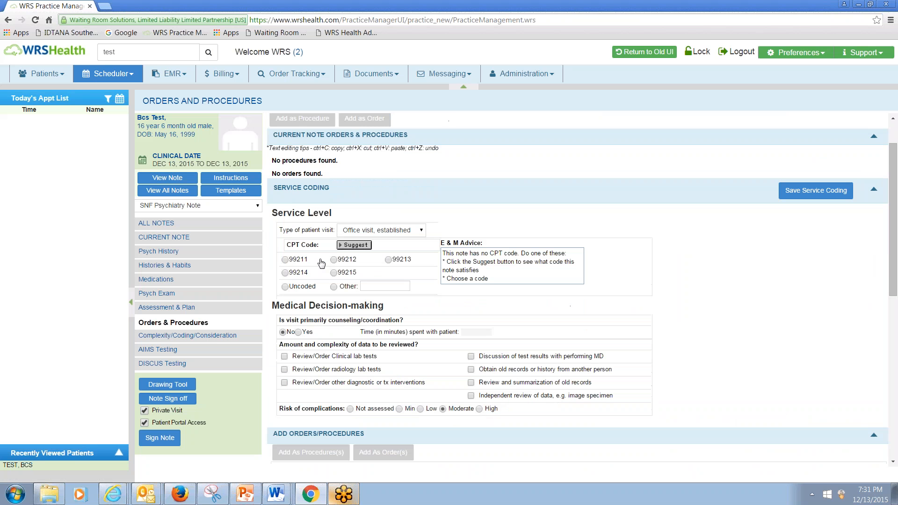
click(423, 233)
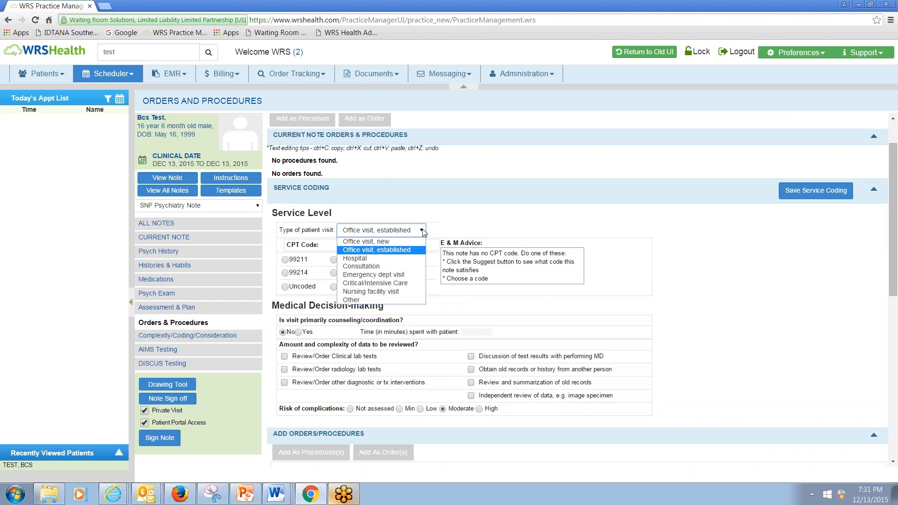
click(405, 292)
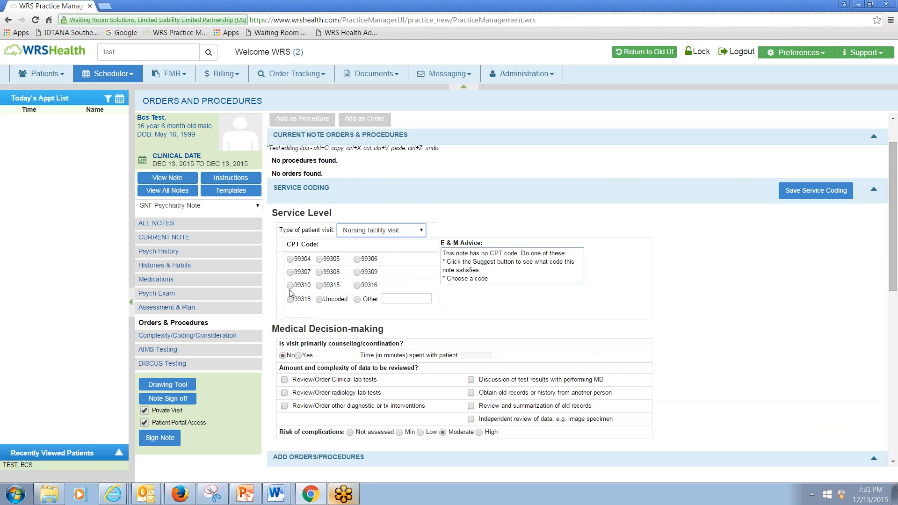
click(320, 286)
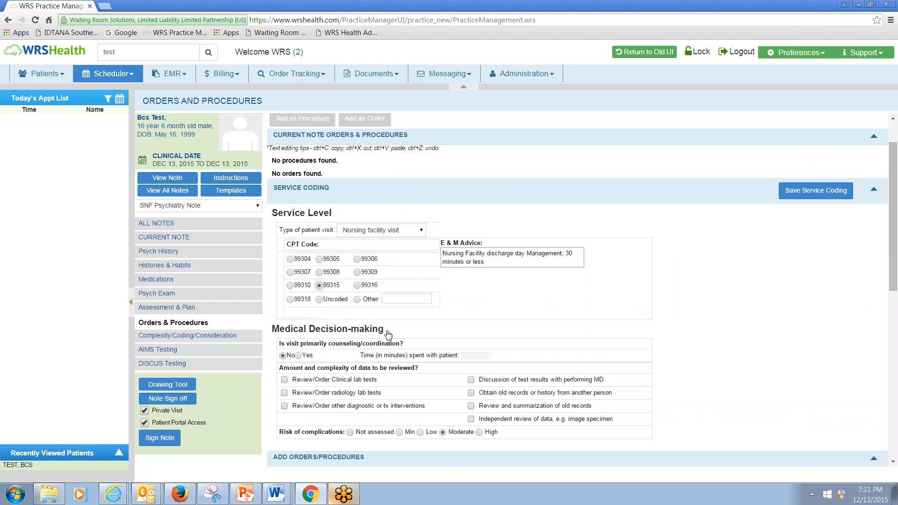
click(810, 195)
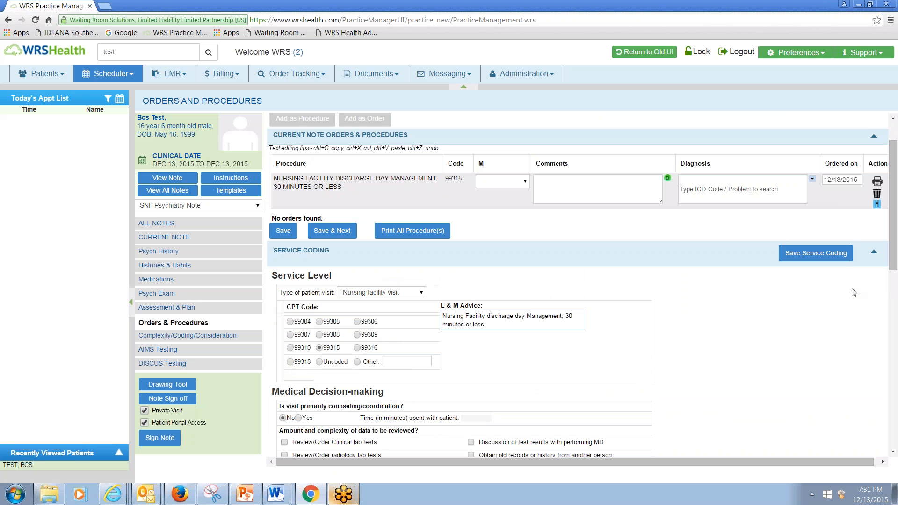
- Add 80051 Electrolyte Panel and 82746 Folic Acid; Serum as procedures
scroll(485, 337, down, 3)
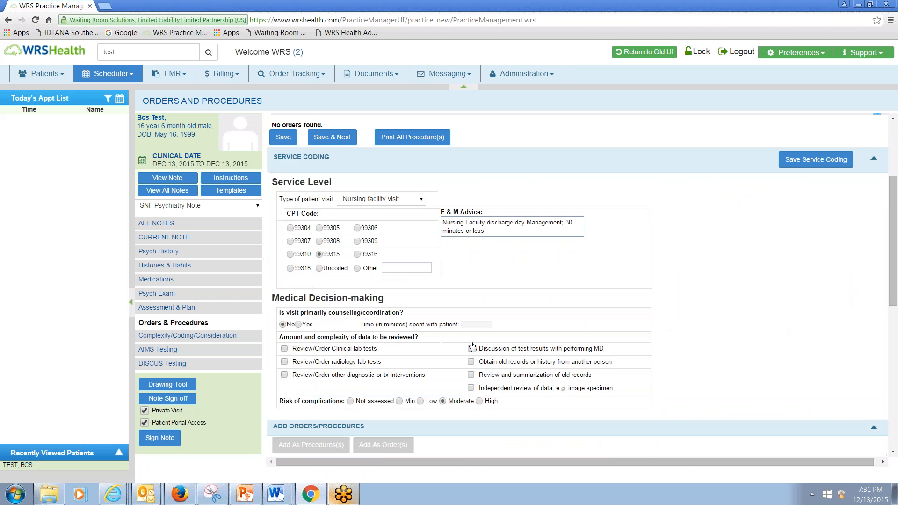
scroll(473, 346, down, 2)
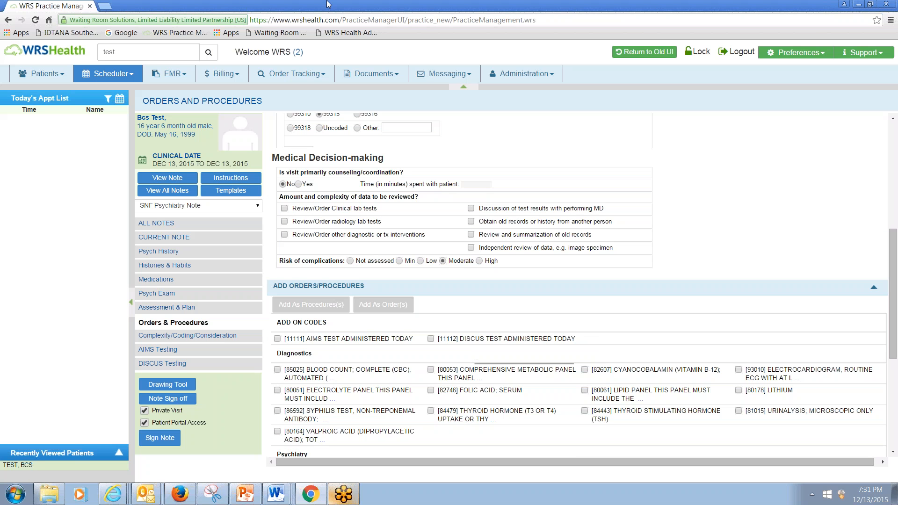
scroll(293, 379, down, 2)
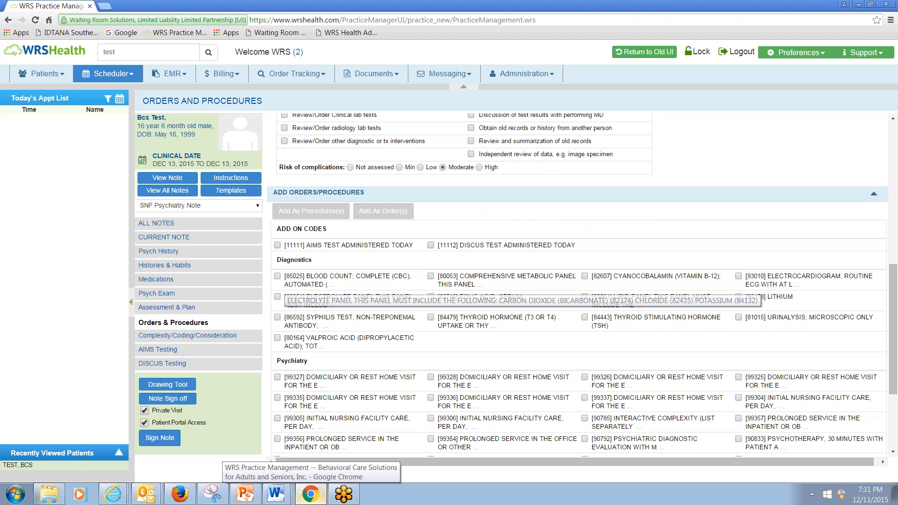
click(276, 298)
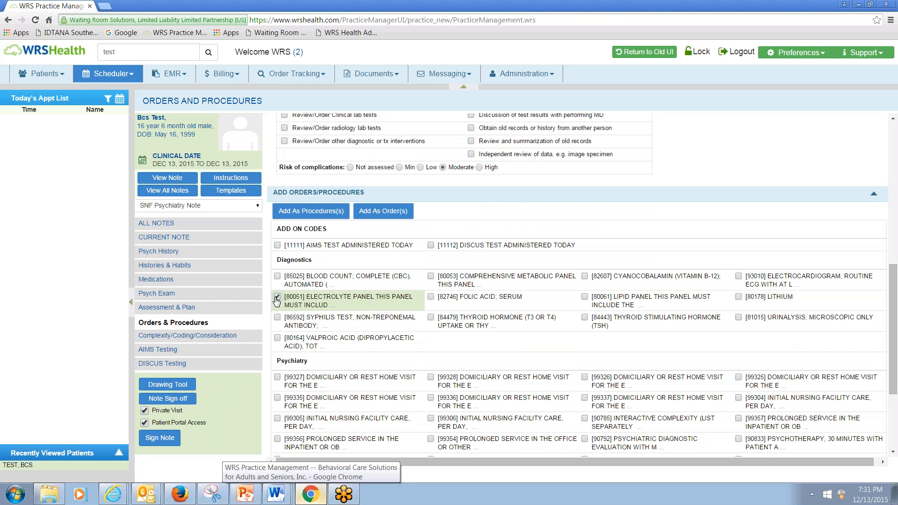
click(431, 298)
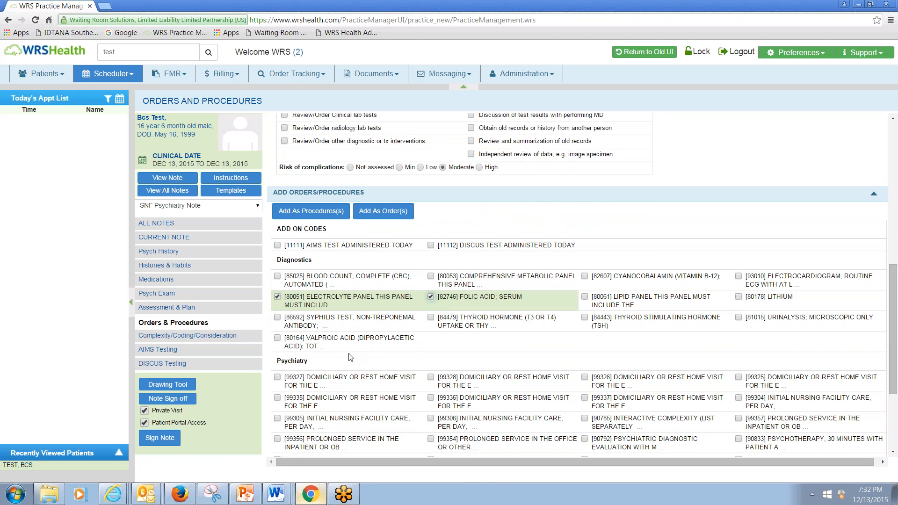
click(307, 211)
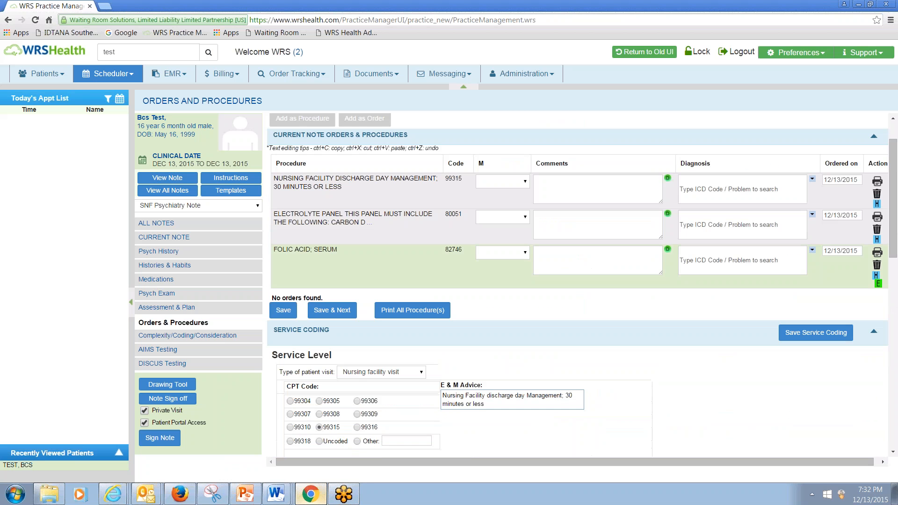
double_click(280, 165)
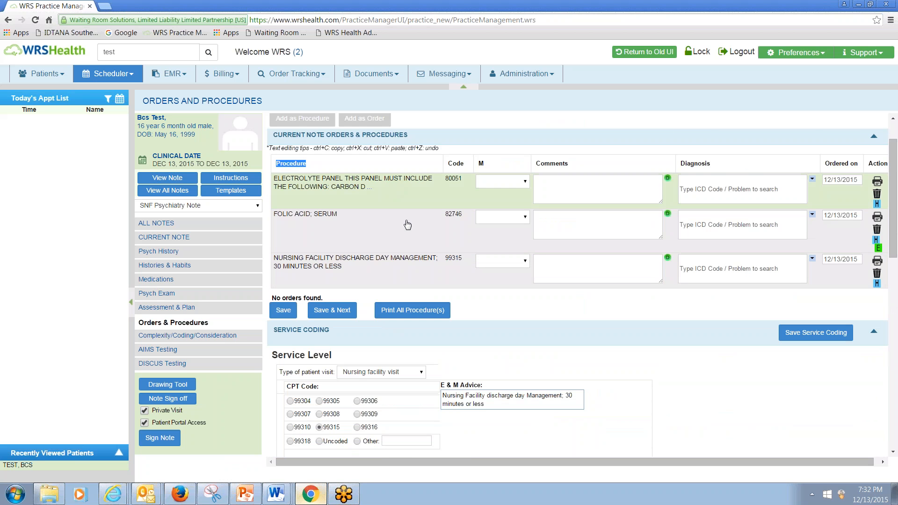
scroll(445, 449, down, 3)
scroll(419, 379, down, 5)
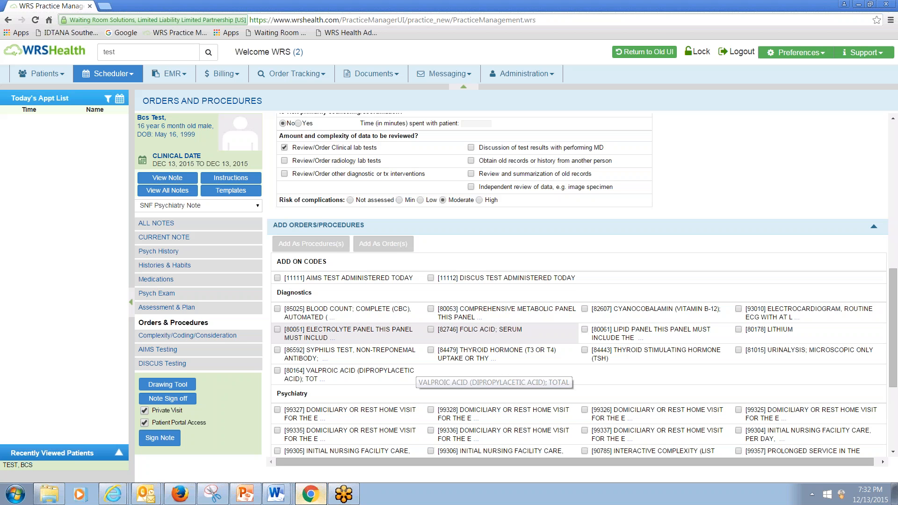
- Order the 82746 folic acid serum and 80053 comprehensive metabolic panel tests
click(431, 330)
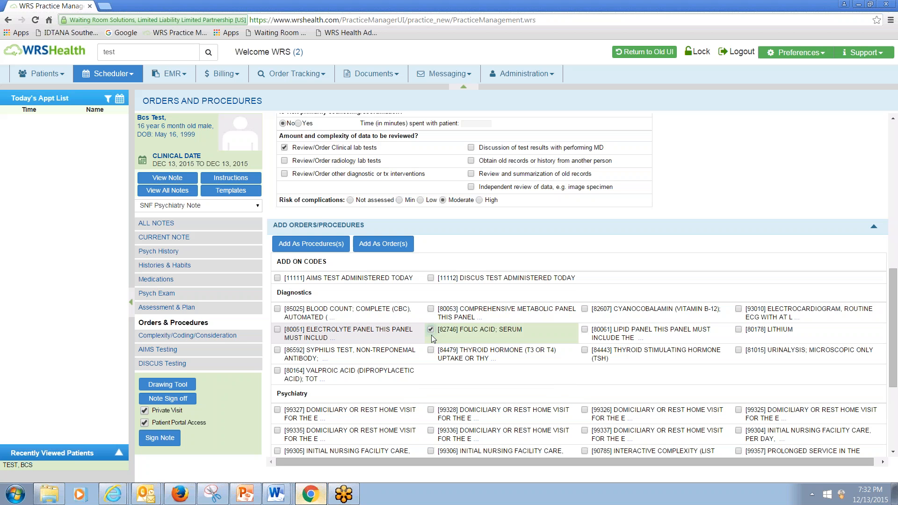
click(431, 309)
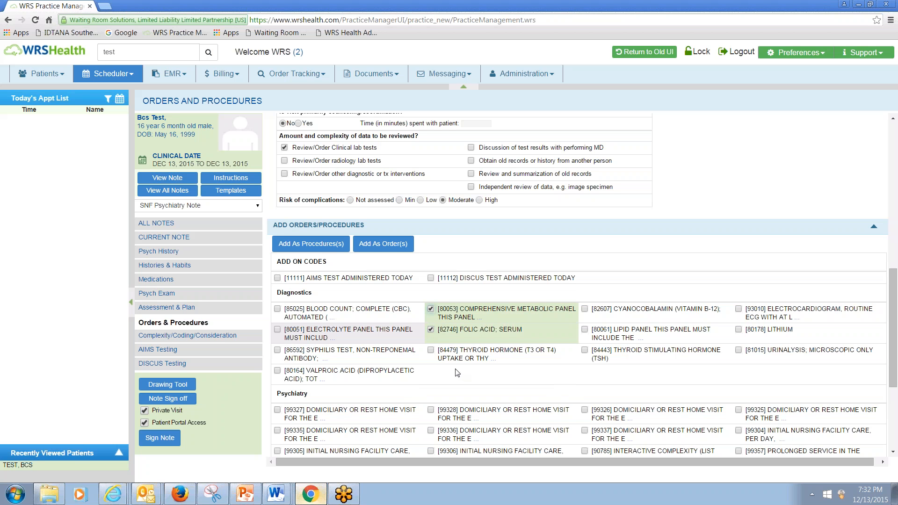
click(393, 245)
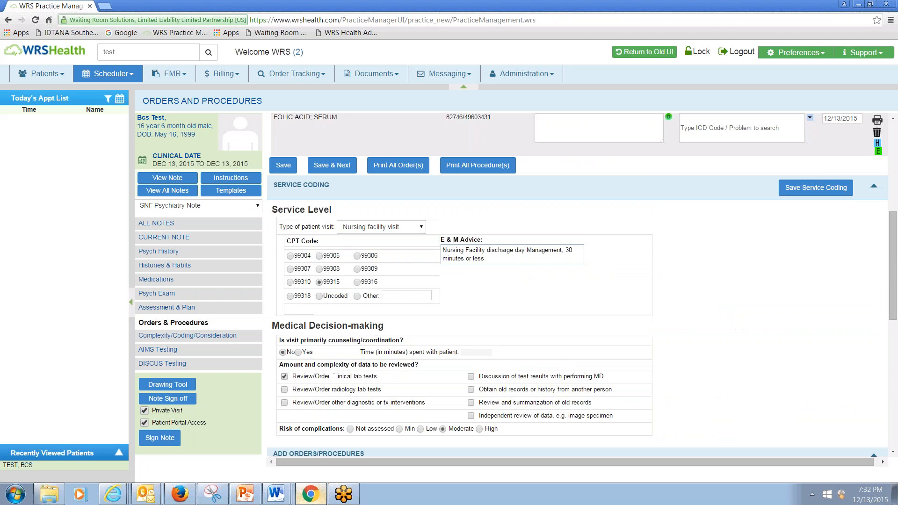
- Re-sort the Ordered Test and Procedure tables by their column headers
scroll(320, 254, up, 1)
drag(324, 255, 274, 256)
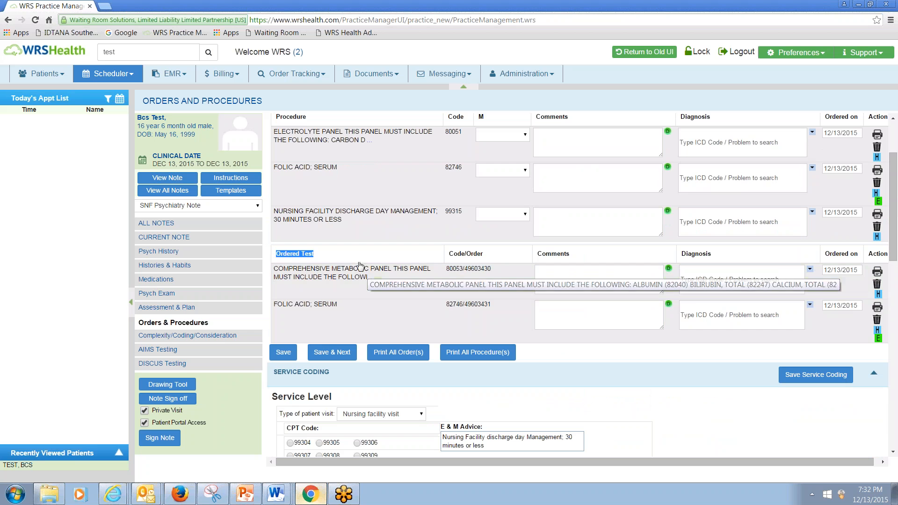
click(344, 255)
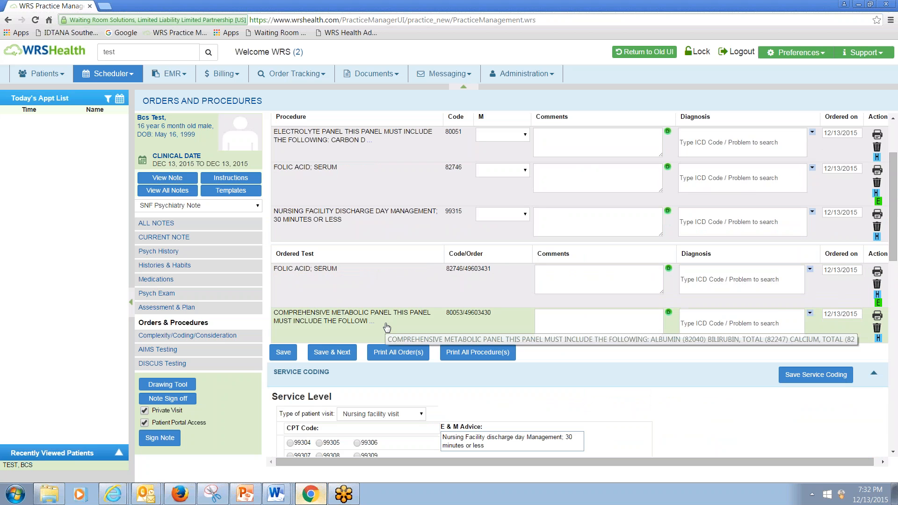
scroll(387, 327, up, 1)
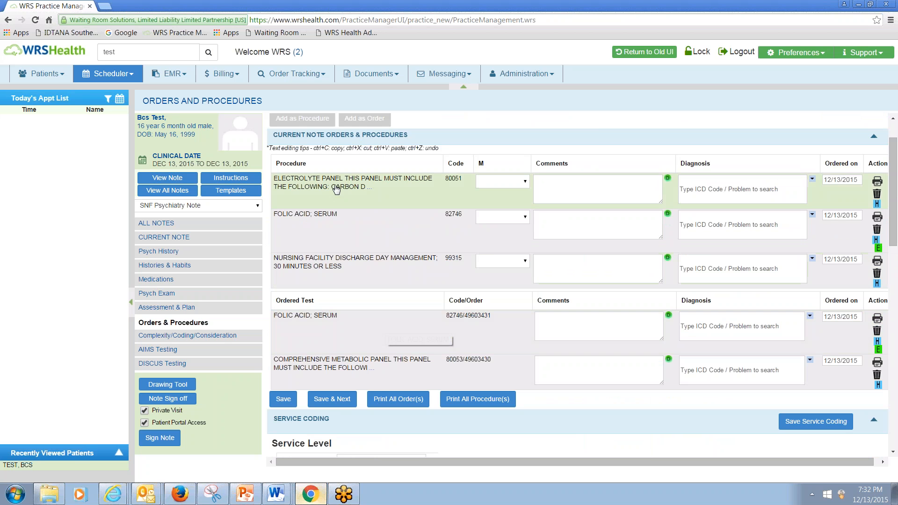
double_click(277, 164)
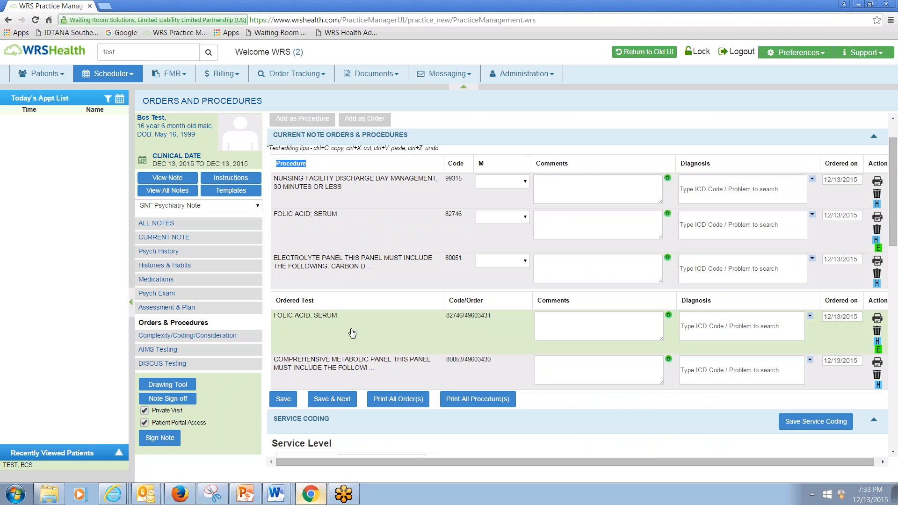
scroll(352, 333, down, 7)
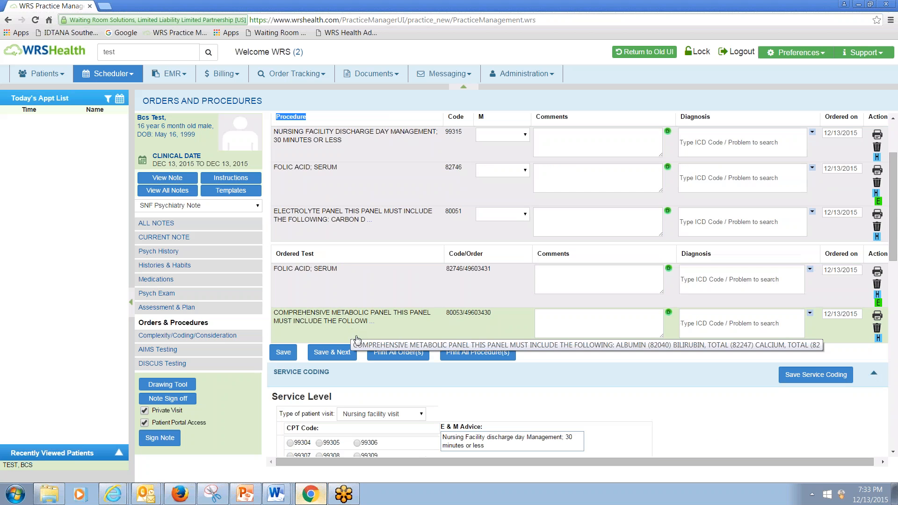
scroll(577, 285, down, 3)
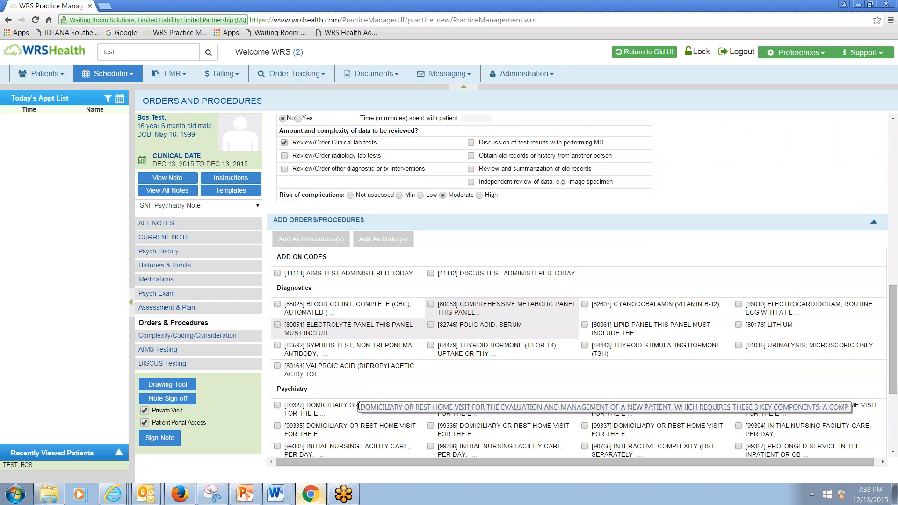
scroll(356, 406, up, 2)
scroll(578, 285, up, 7)
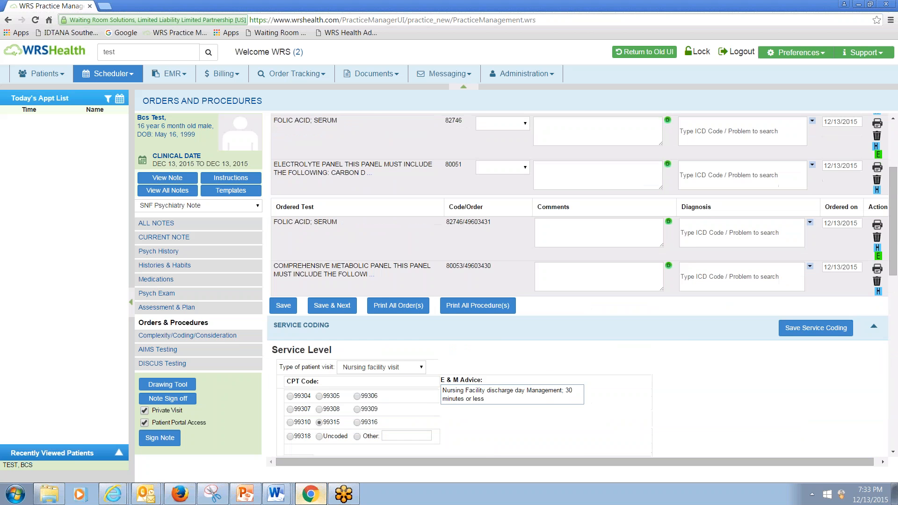
scroll(367, 400, up, 2)
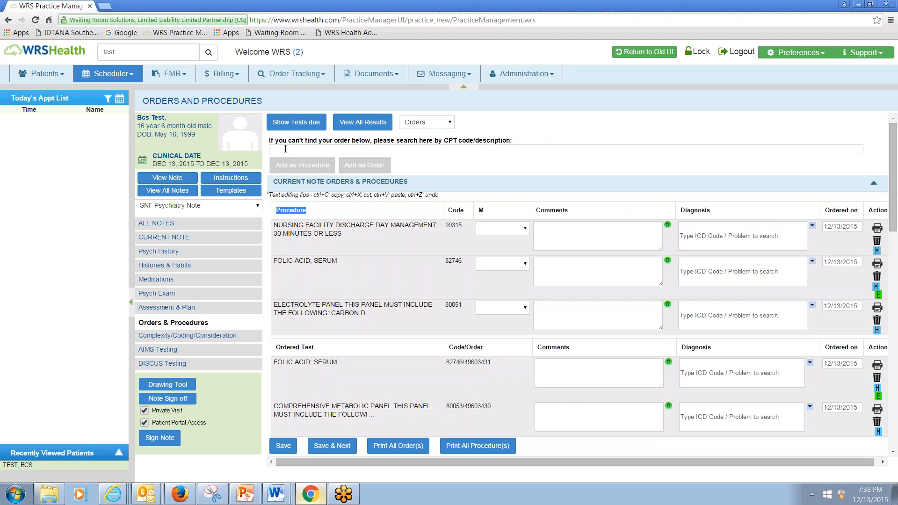
- Save the orders and procedures and continue to the complexity and coding section
click(285, 149)
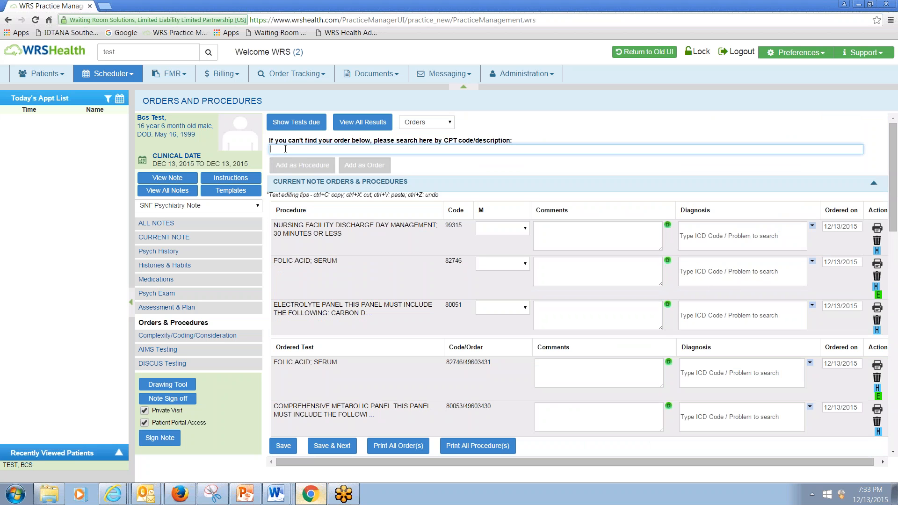
scroll(347, 407, down, 1)
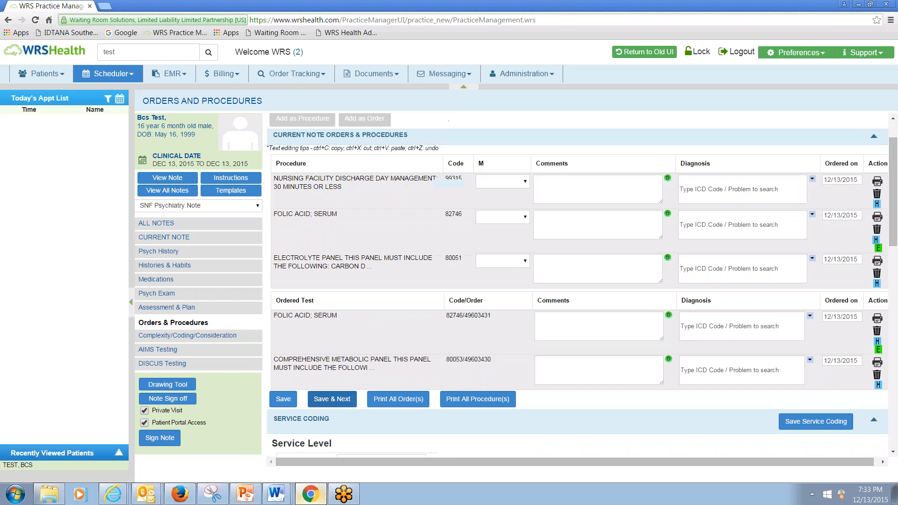
click(284, 399)
scroll(289, 407, down, 2)
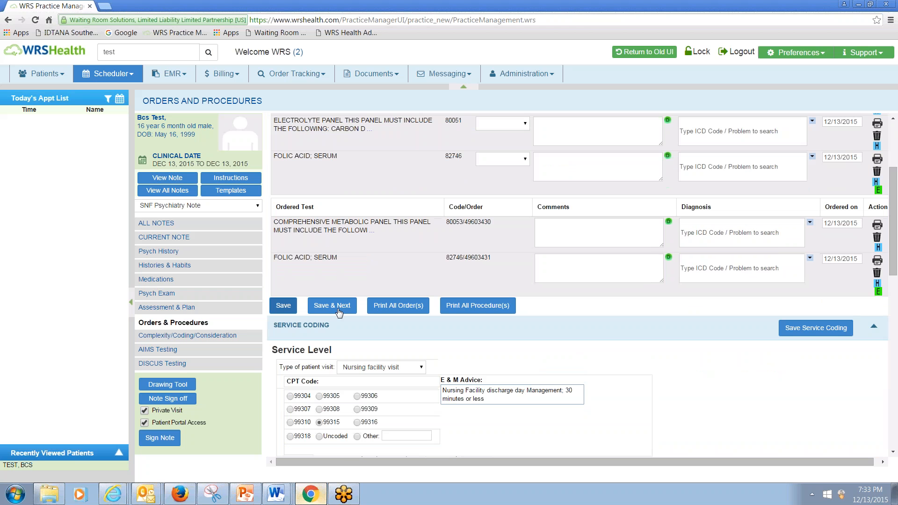
click(336, 308)
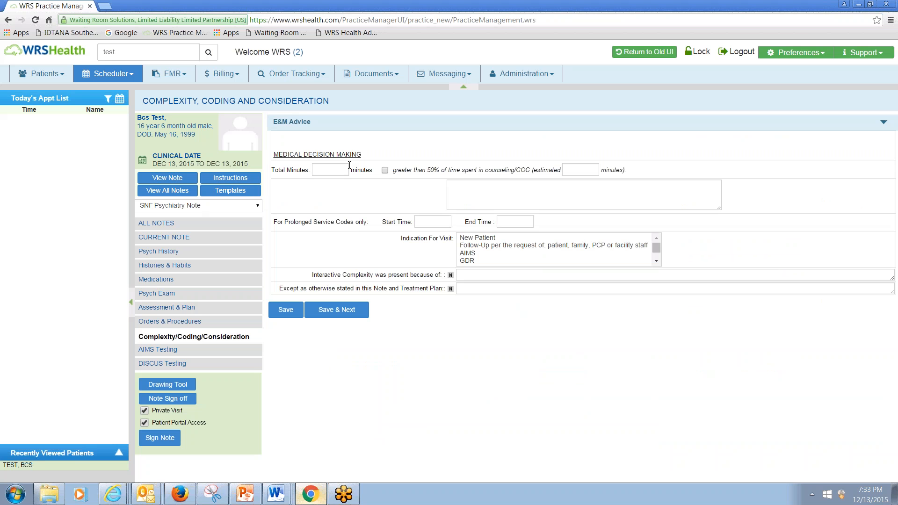
- Enter 45 total minutes, 'free text' decision notes, and prolonged service from 800 to 900
click(330, 169)
text(45)
click(468, 194)
text(free text)
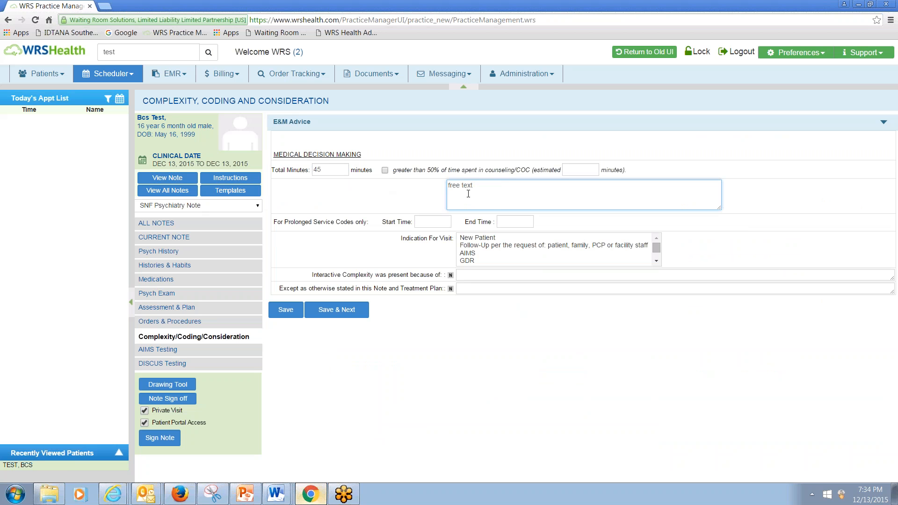
click(444, 223)
text(800)
click(508, 223)
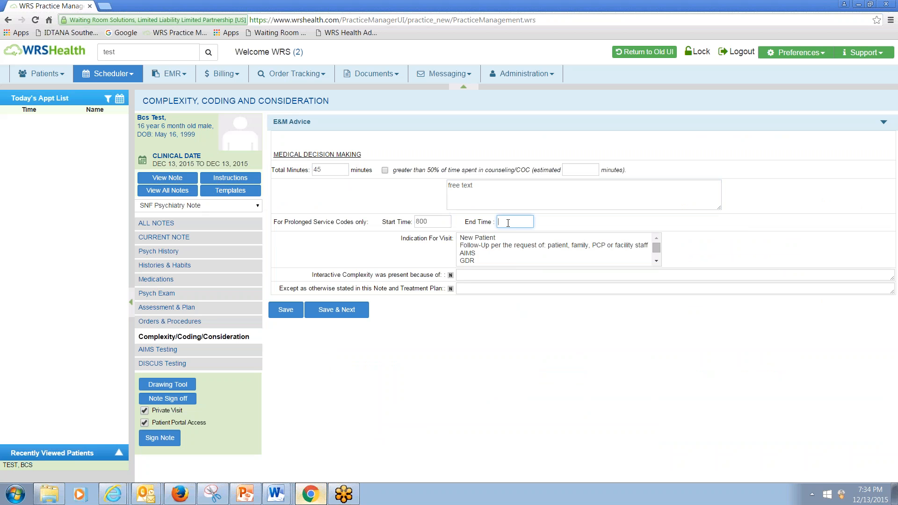
text(900)
- Select New Patient and Follow-Up, and add maladaptive communication and caregiver emotions as complexity reasons
click(482, 240)
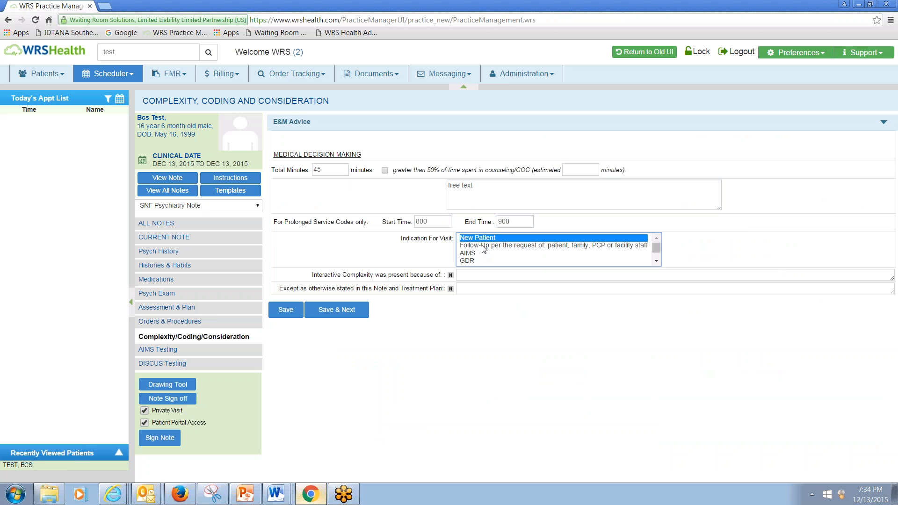
ctrl+click(484, 246)
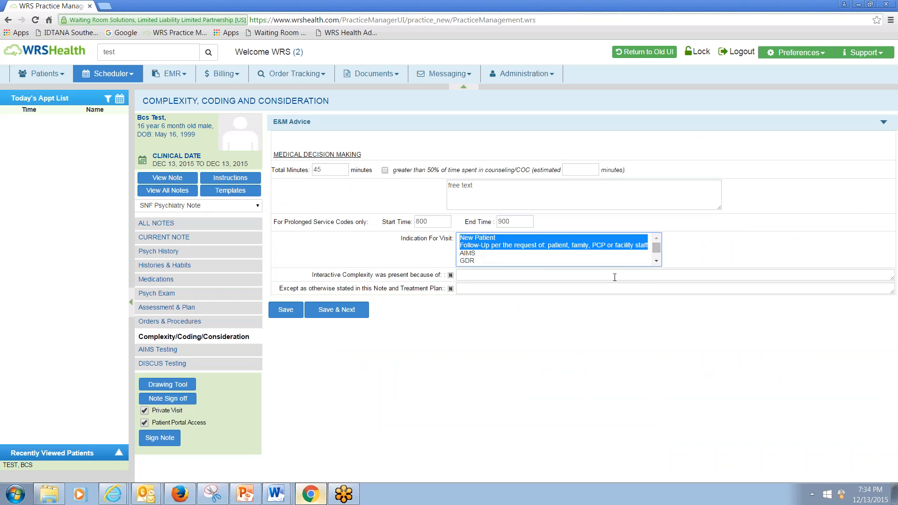
mouse_move(658, 245)
mouse_down()
mouse_move(658, 260)
mouse_move(656, 236)
mouse_move(657, 260)
mouse_move(655, 237)
mouse_up()
click(471, 277)
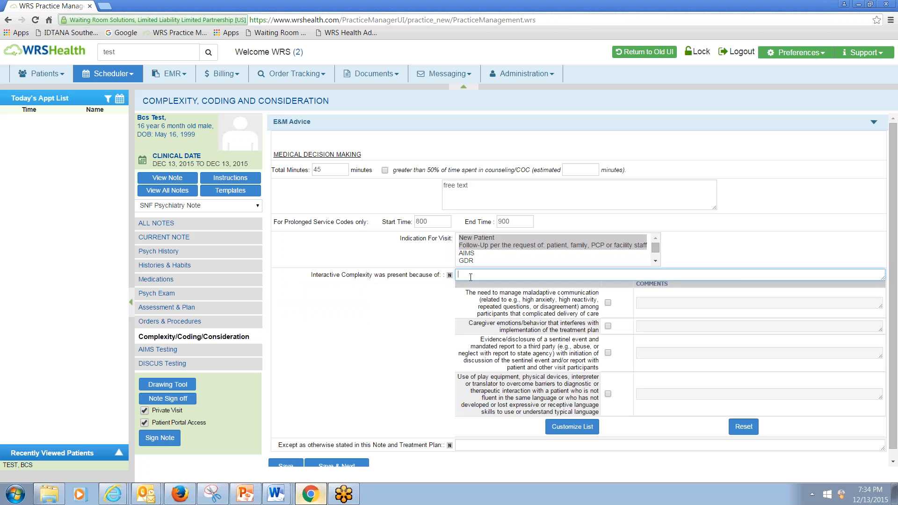
text(free text box)
click(608, 303)
click(608, 326)
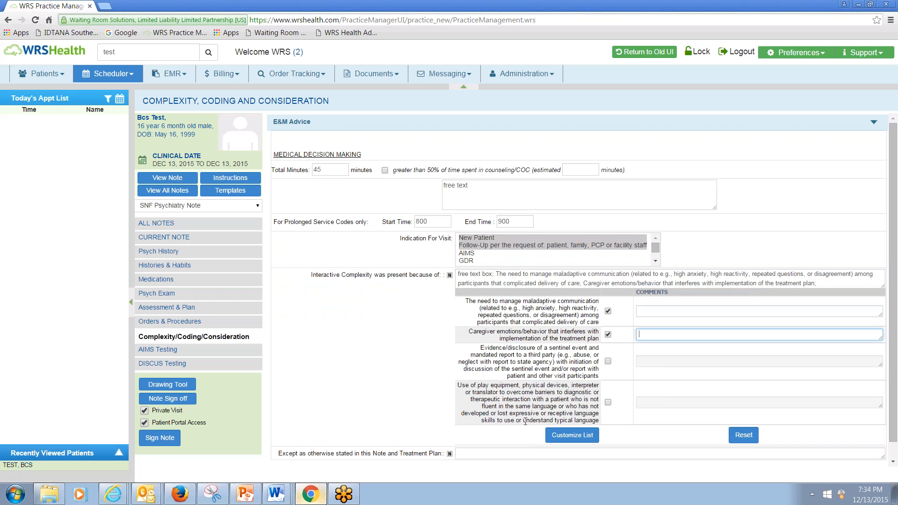
click(362, 370)
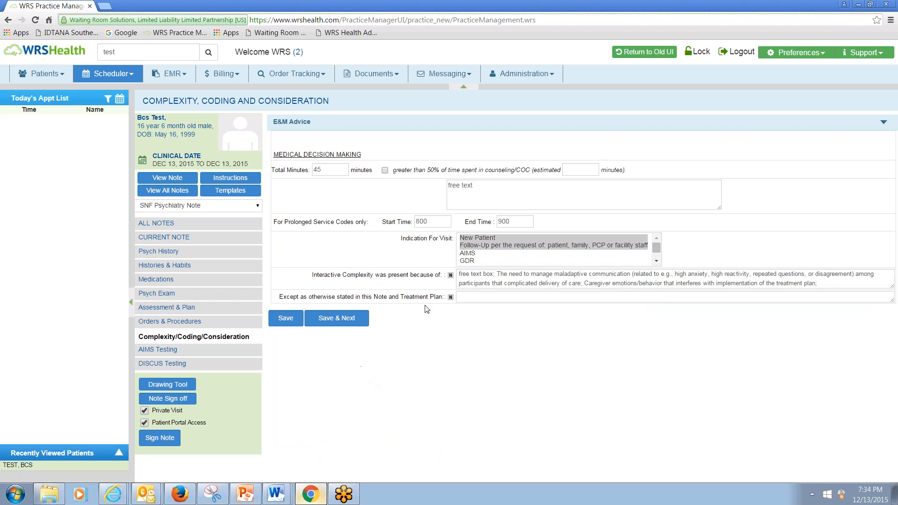
- Add treatment plan exception 'target symptoms not sufficiently relieved', save, and proceed to AIMS testing
click(474, 297)
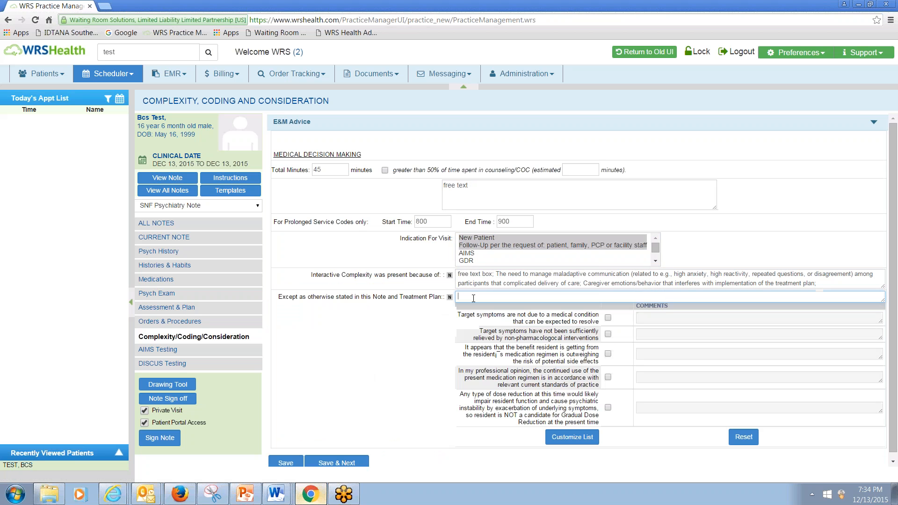
text(free text)
click(608, 334)
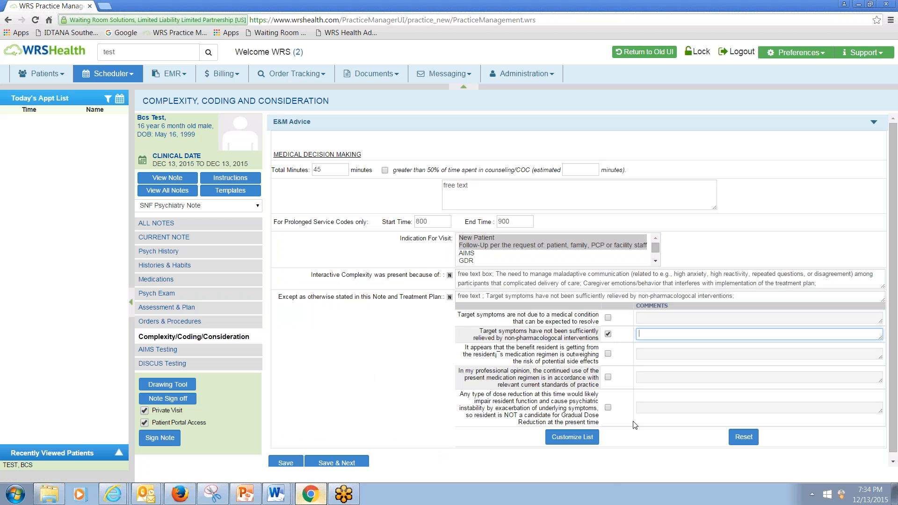
click(379, 380)
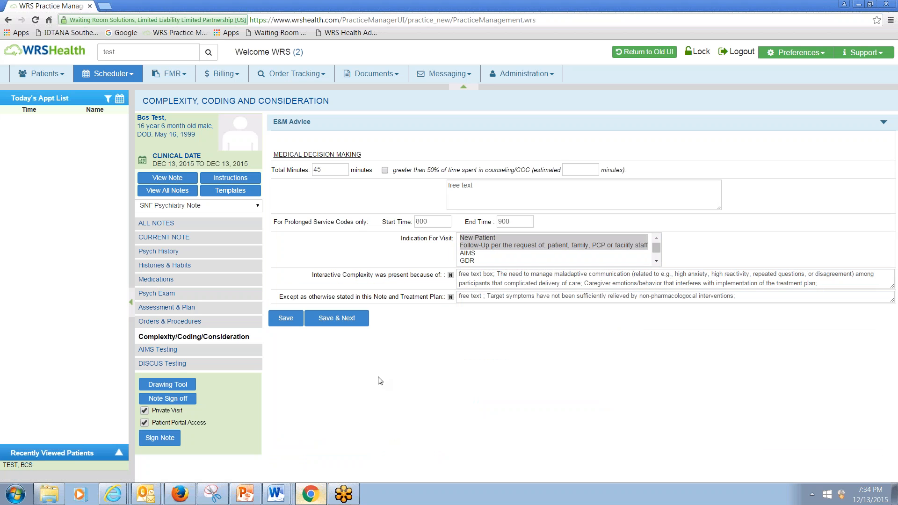
click(279, 320)
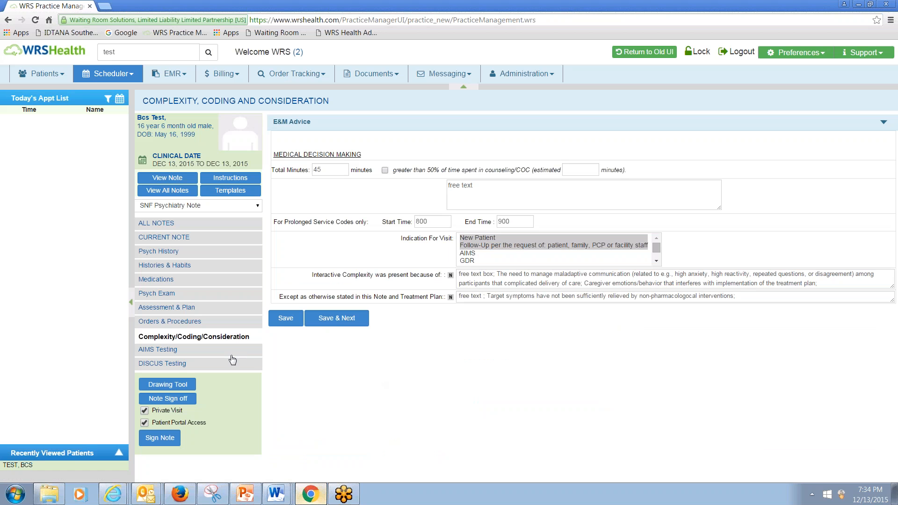
click(337, 319)
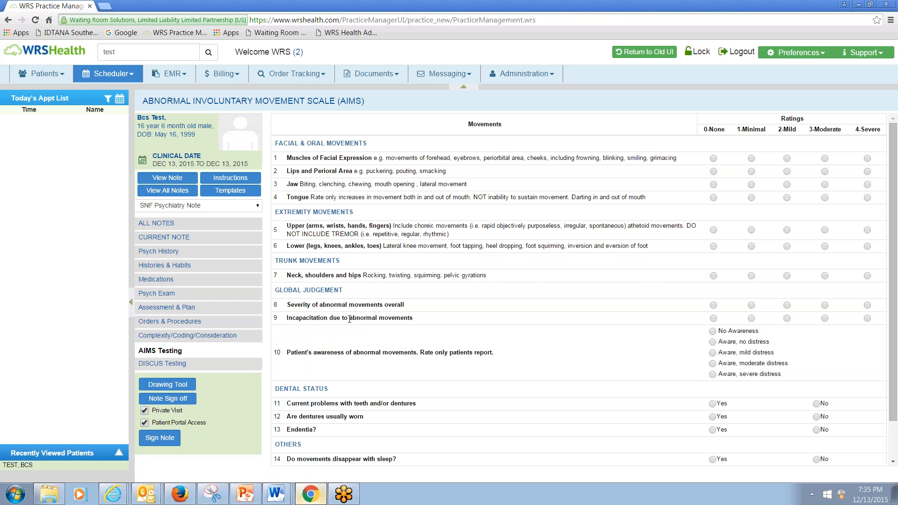
- Rate AIMS items 1–7: facial, tongue, lower extremities and neck minimal; lips, jaw and upper extremities mild
click(751, 158)
click(787, 171)
click(786, 184)
click(751, 198)
scroll(708, 334, down, 1)
drag(728, 433, 712, 434)
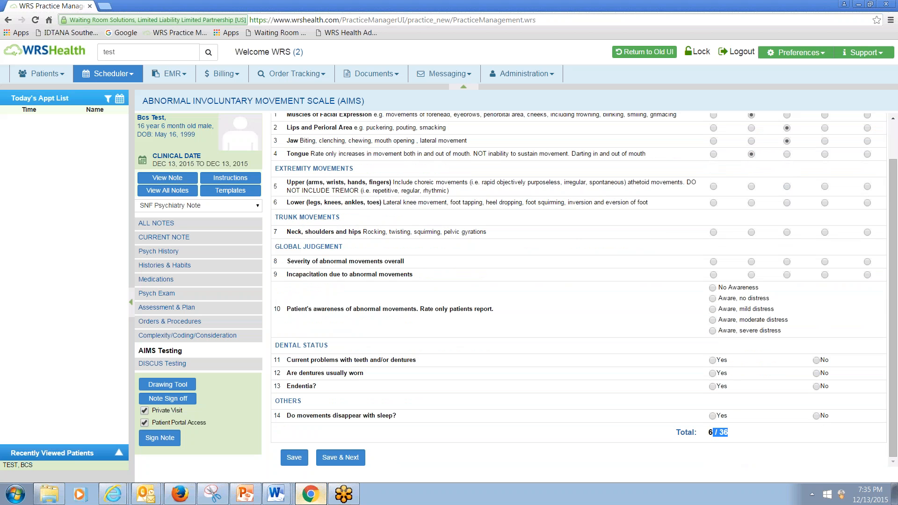
click(788, 186)
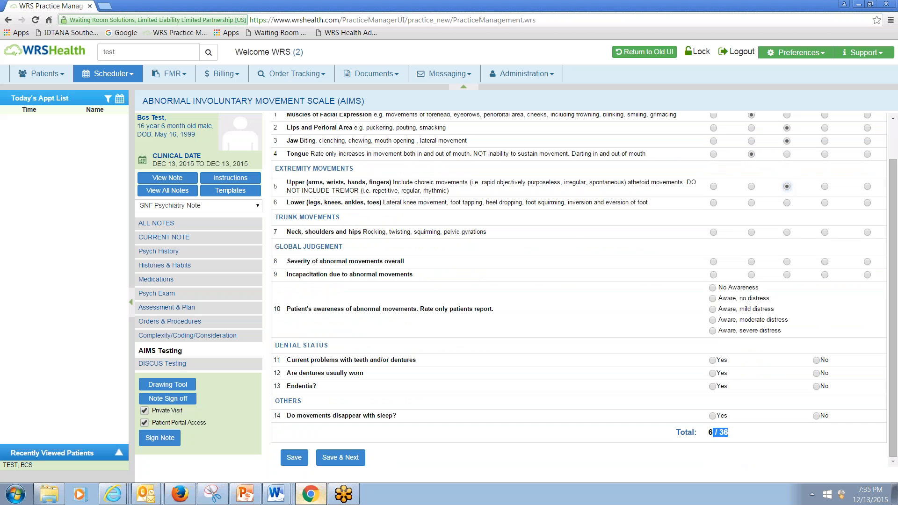
click(751, 203)
click(751, 232)
click(258, 494)
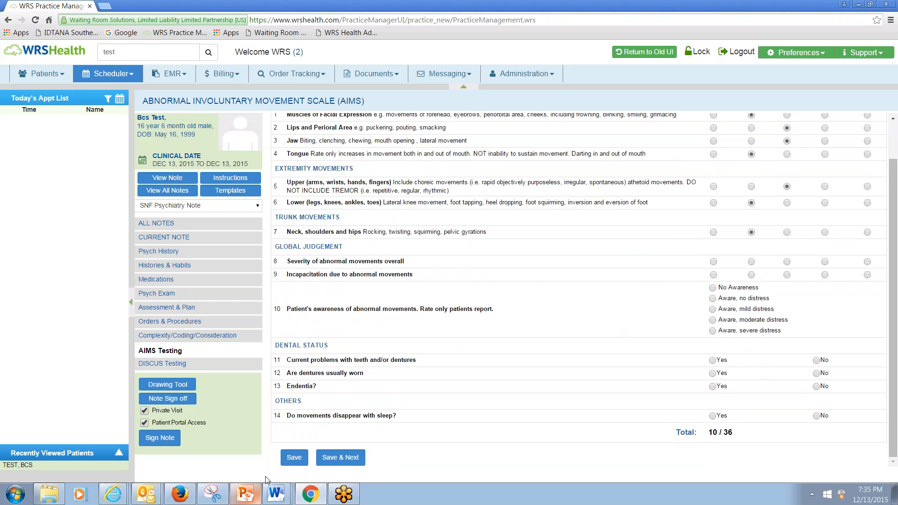
- Save the AIMS form at 10/36 and continue to DISCUS testing
click(293, 458)
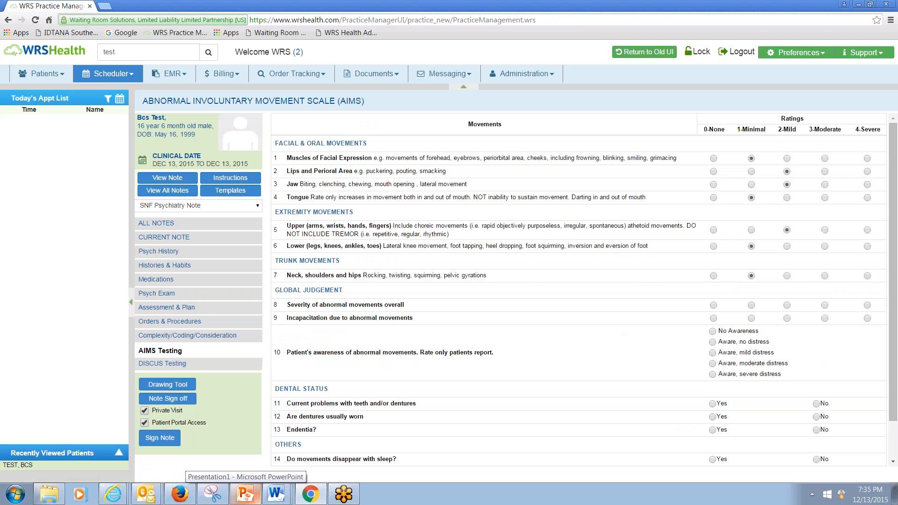
scroll(294, 458, down, 1)
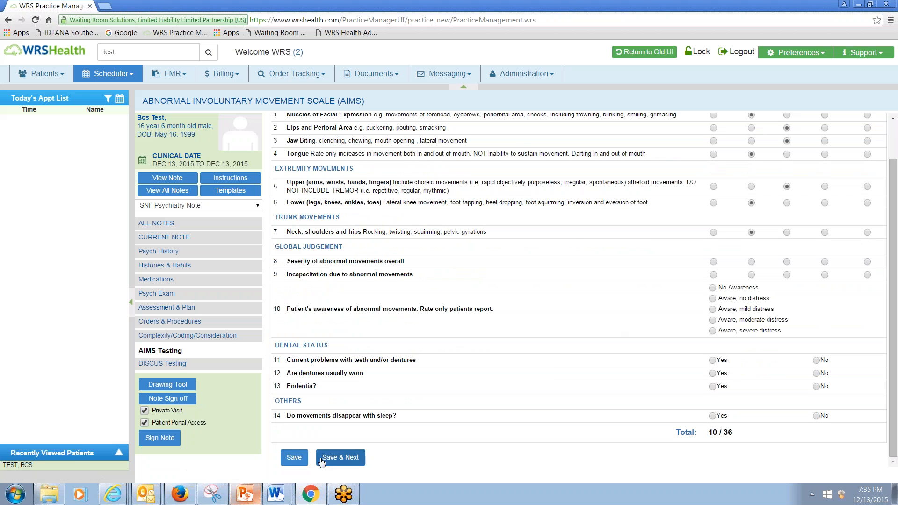
click(340, 457)
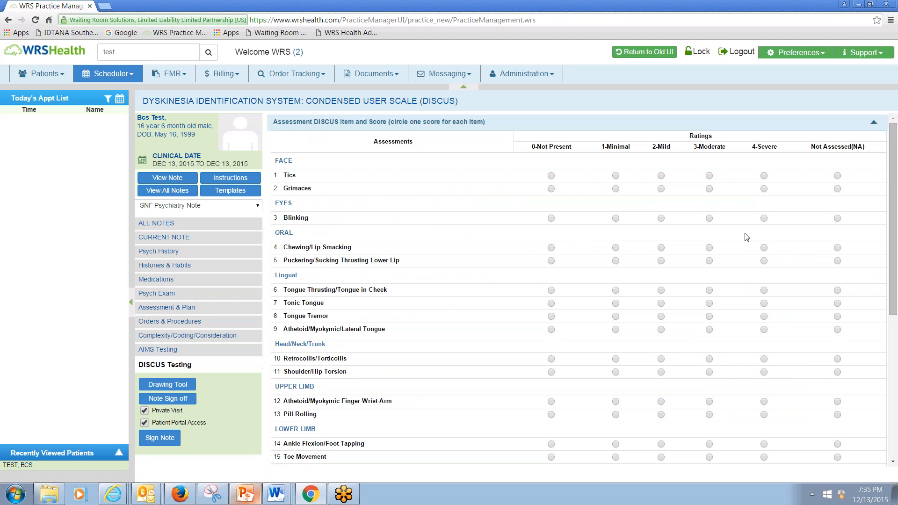
- Rate Tics, Grimaces, Chewing and Puckering 2-Mild and Blinking 3-Moderate, then save the DISCUS form
click(661, 175)
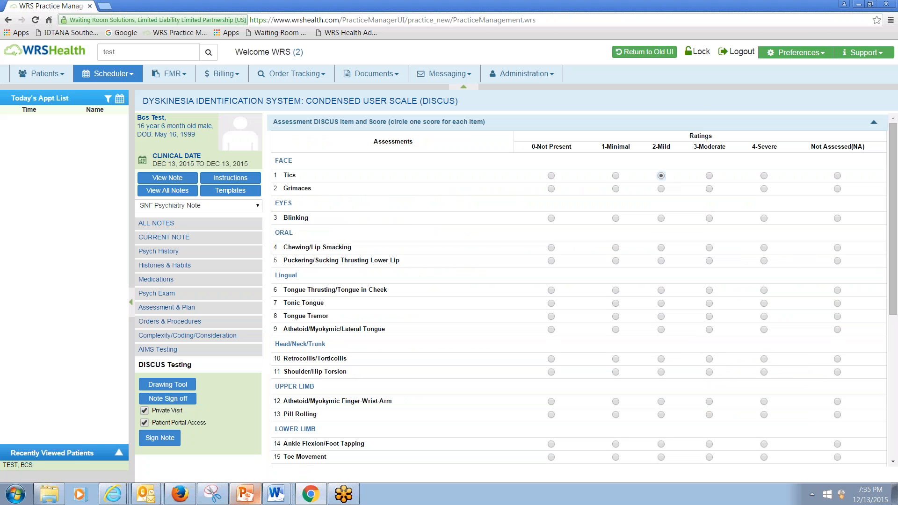
click(661, 188)
click(709, 218)
click(660, 248)
click(661, 260)
scroll(547, 363, down, 5)
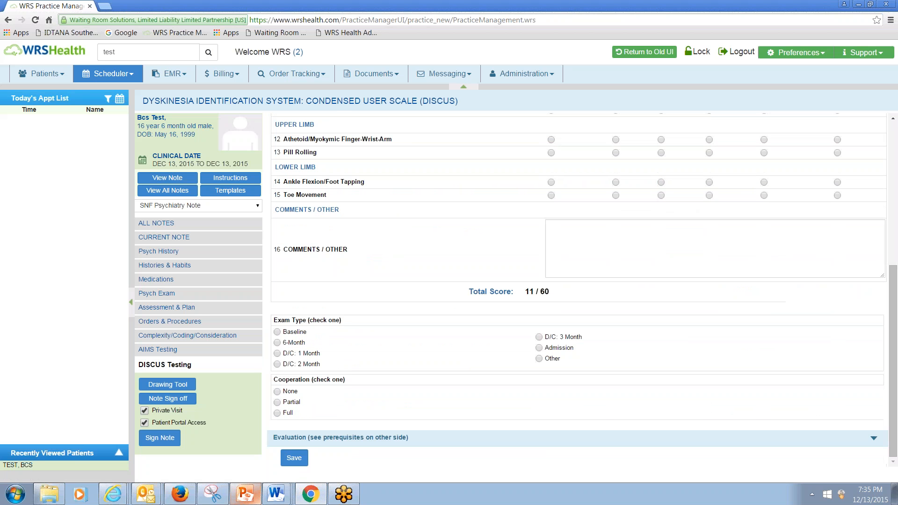
click(300, 460)
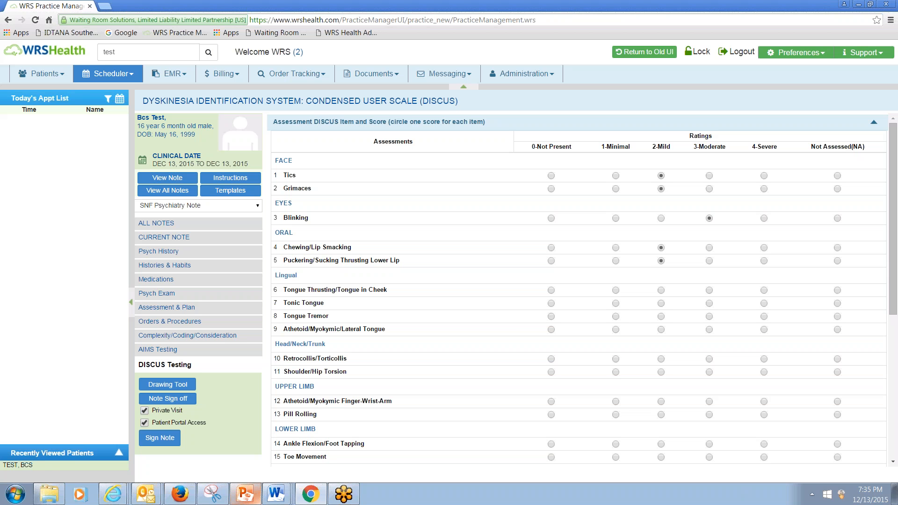
- Open the SNF psychiatry note as a printable view and read through it
click(171, 182)
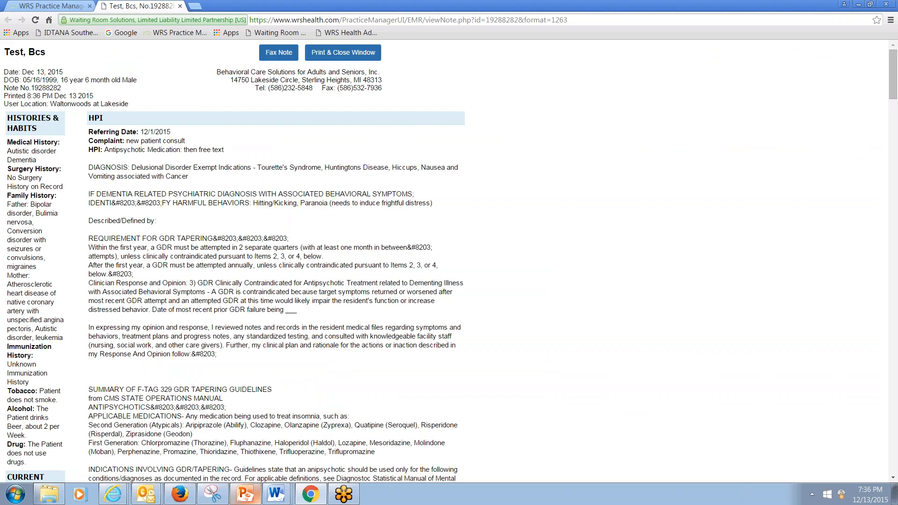
scroll(106, 306, down, 9)
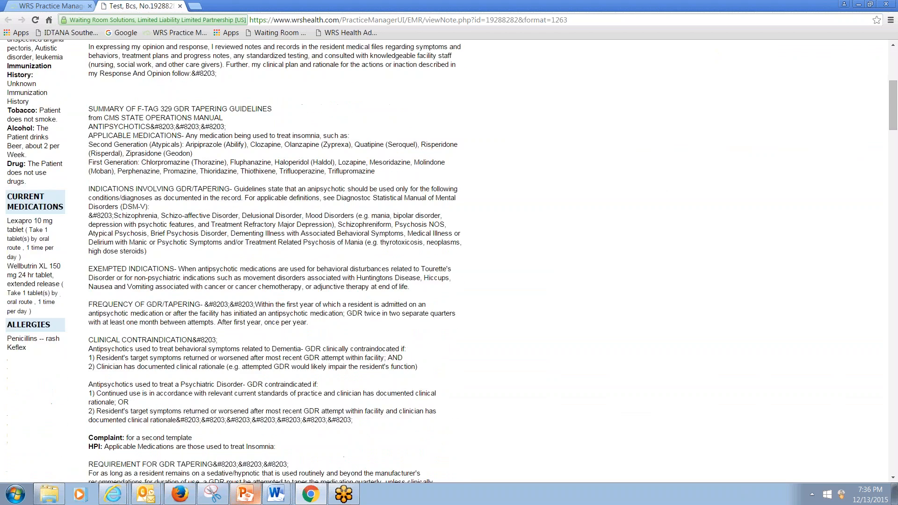
scroll(106, 306, down, 5)
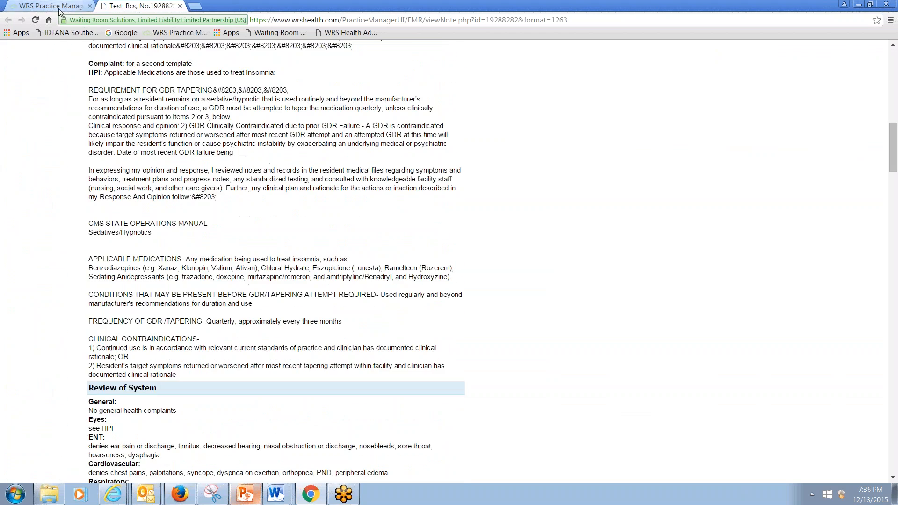
scroll(223, 232, down, 4)
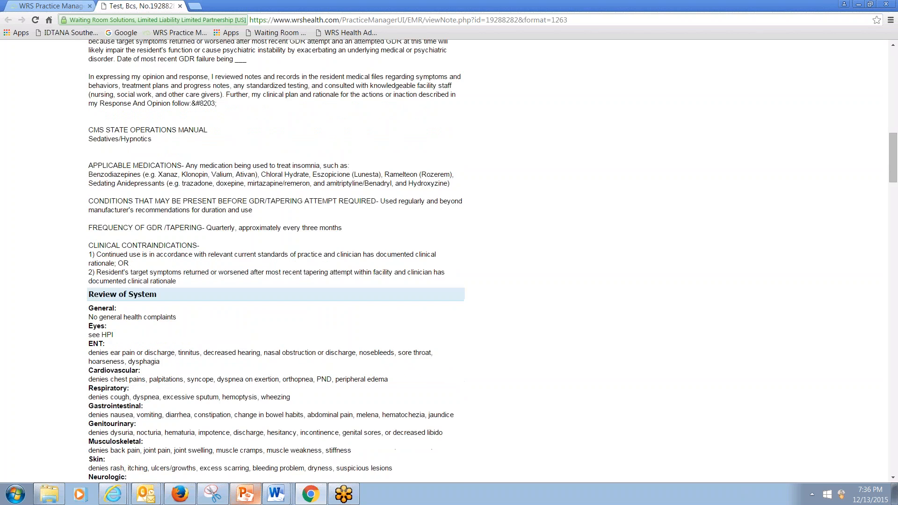
scroll(226, 276, down, 9)
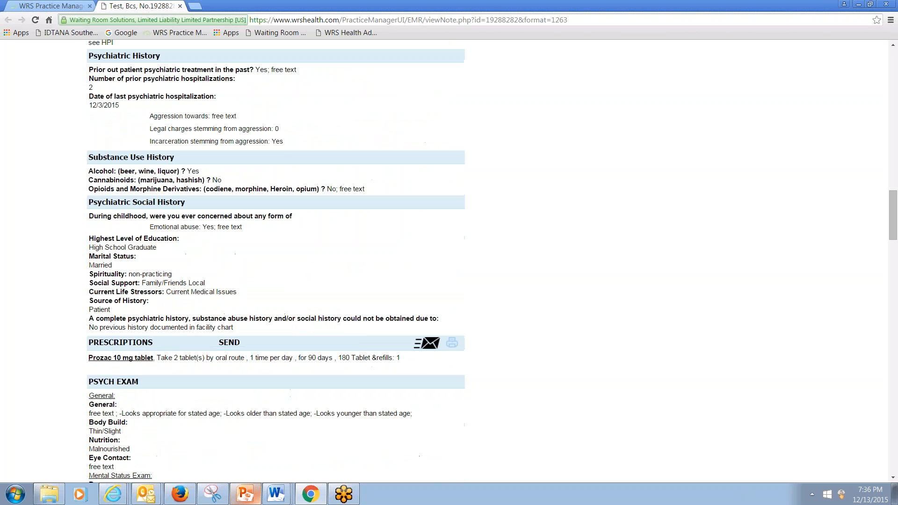
click(63, 7)
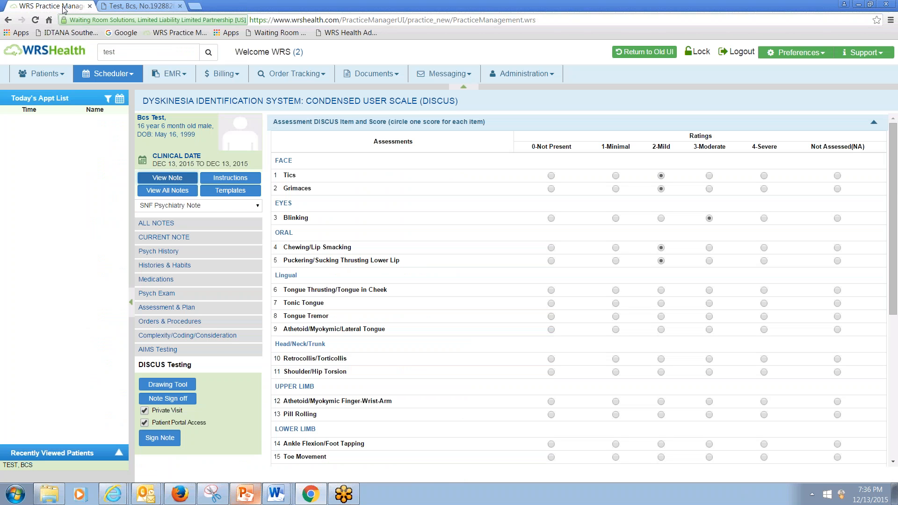
click(119, 7)
scroll(137, 265, down, 1)
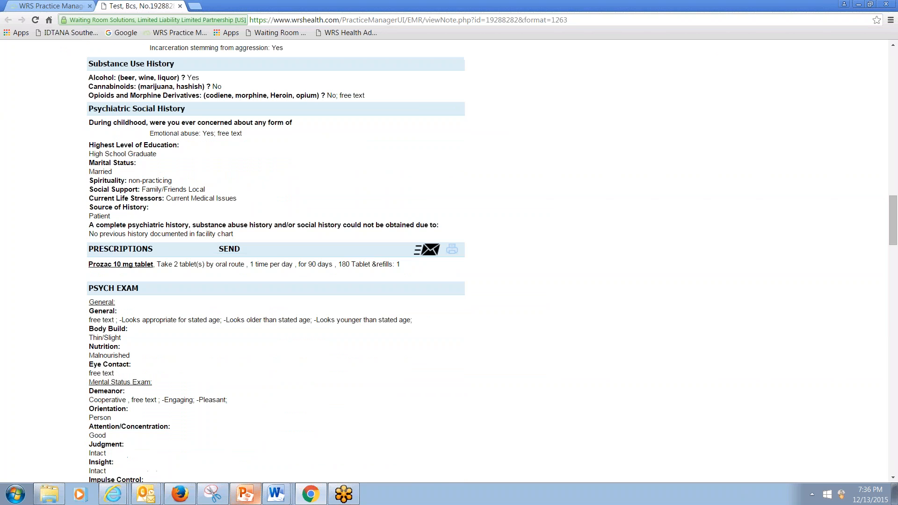
- Open the note's Medications/Allergies section and compare it against the printable note
click(56, 6)
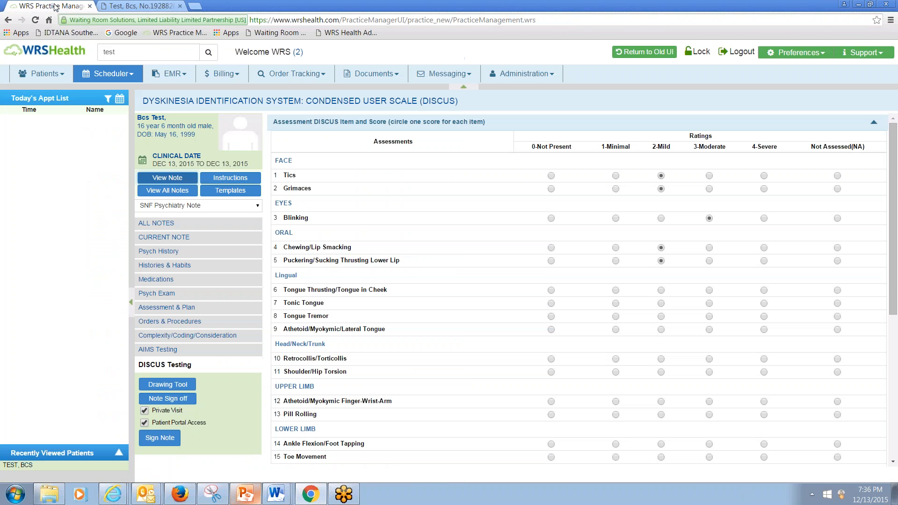
click(162, 281)
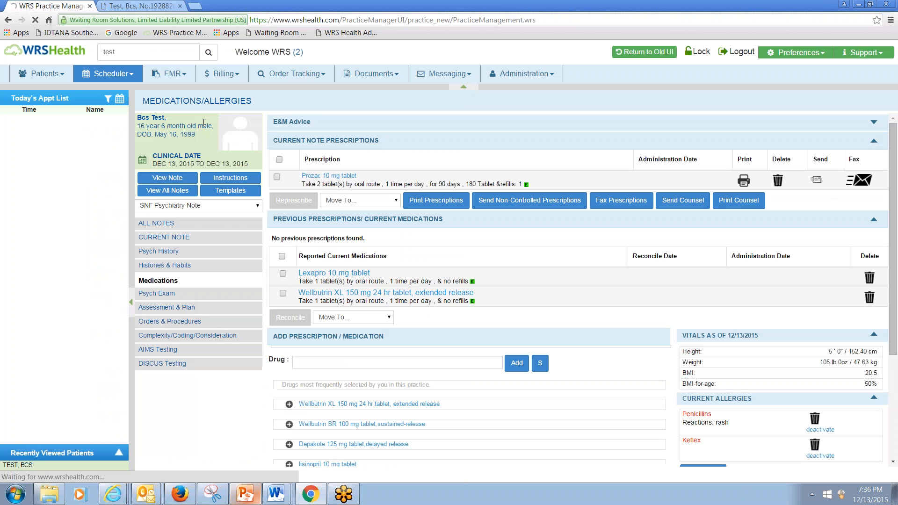
click(161, 7)
scroll(173, 346, down, 5)
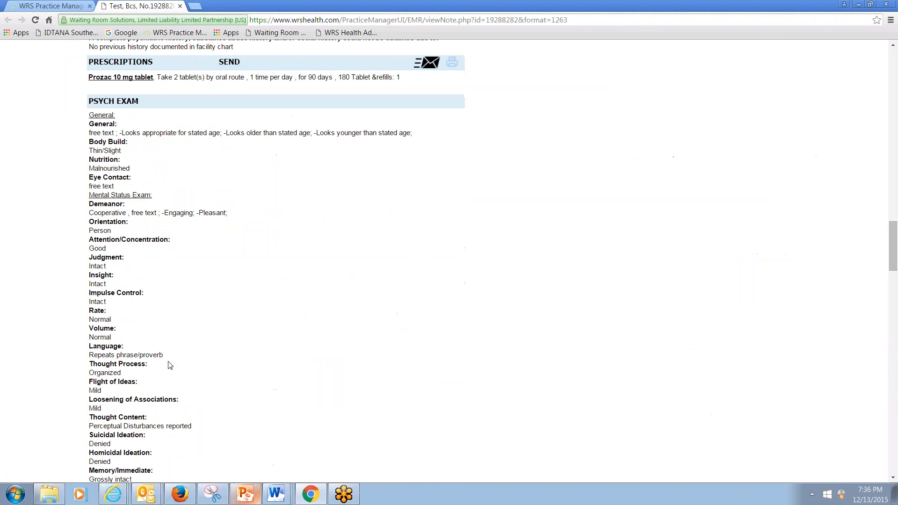
scroll(168, 366, down, 9)
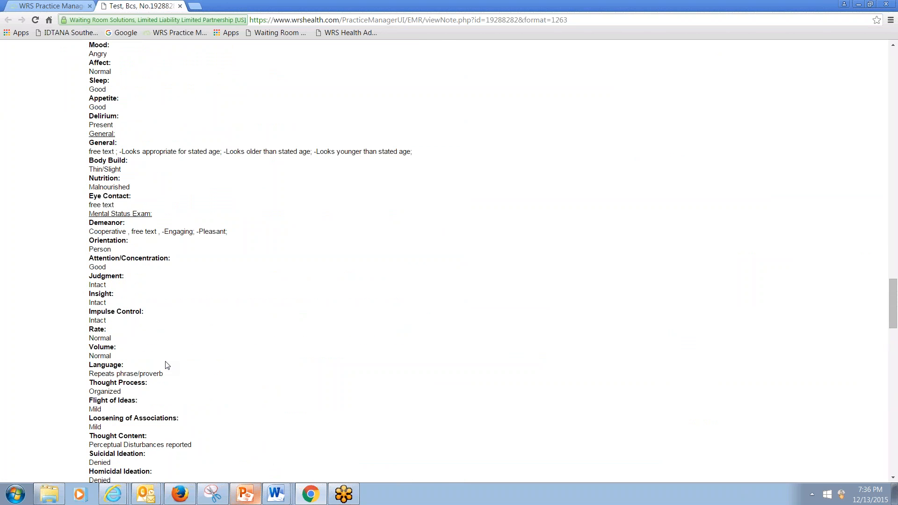
click(74, 9)
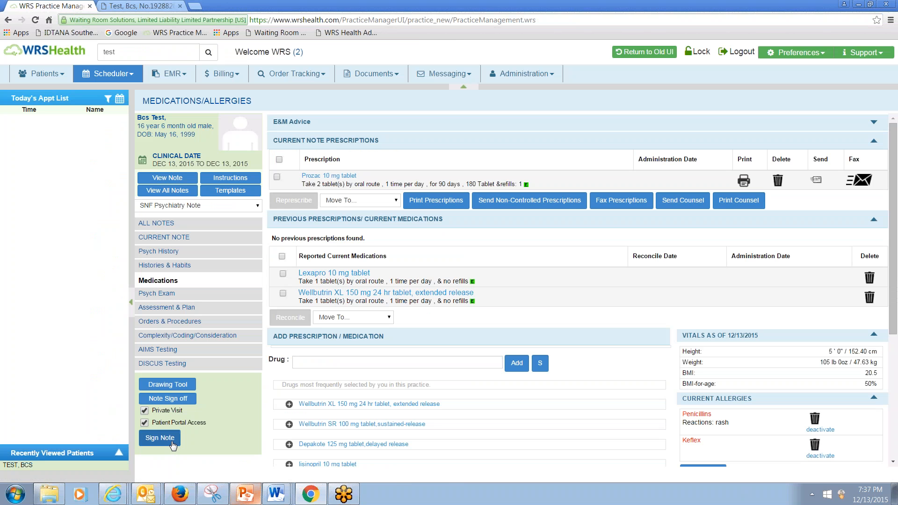
- Scroll the printable note down to its unsigned Signature section
click(136, 6)
scroll(181, 296, down, 3)
scroll(182, 300, down, 20)
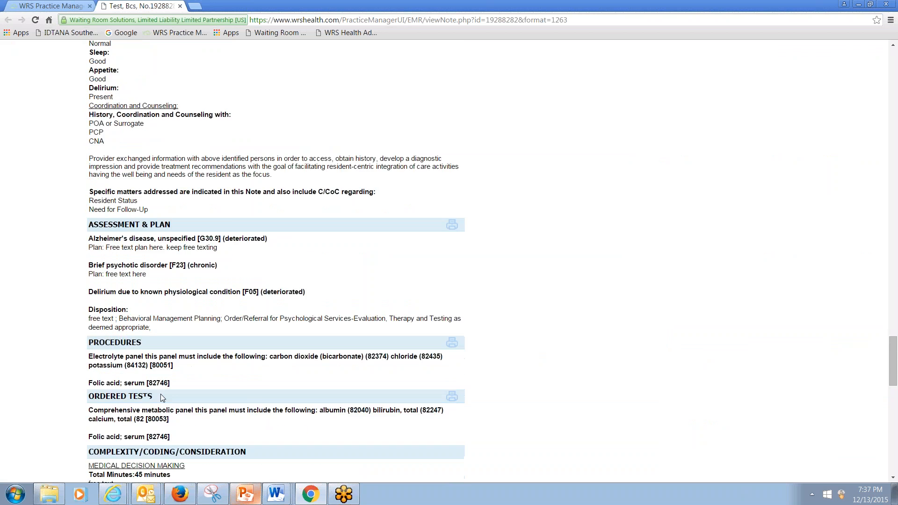
scroll(121, 431, down, 6)
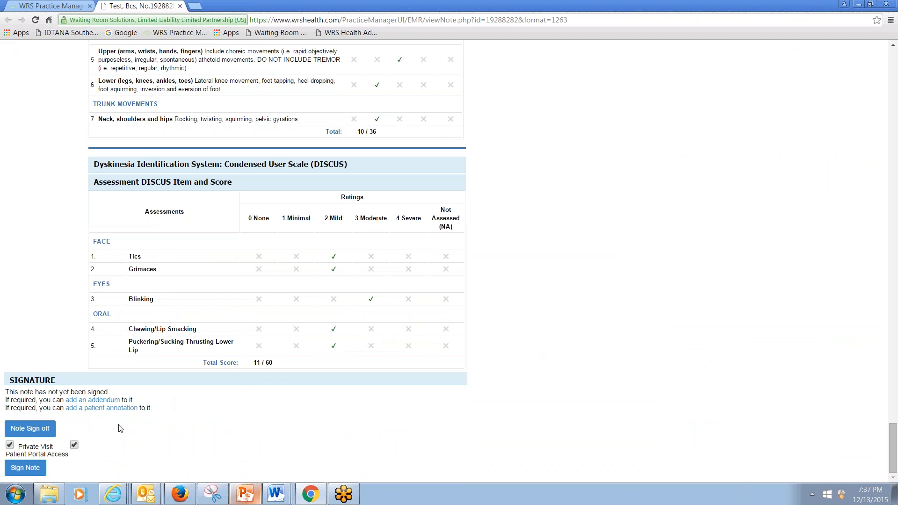
- Expand and collapse the addendum box without adding anything, then close the note view
click(108, 401)
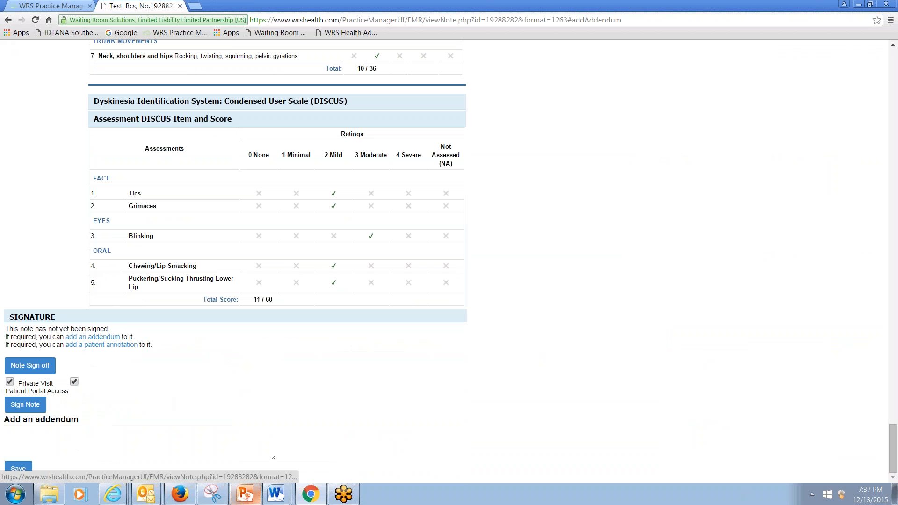
click(93, 337)
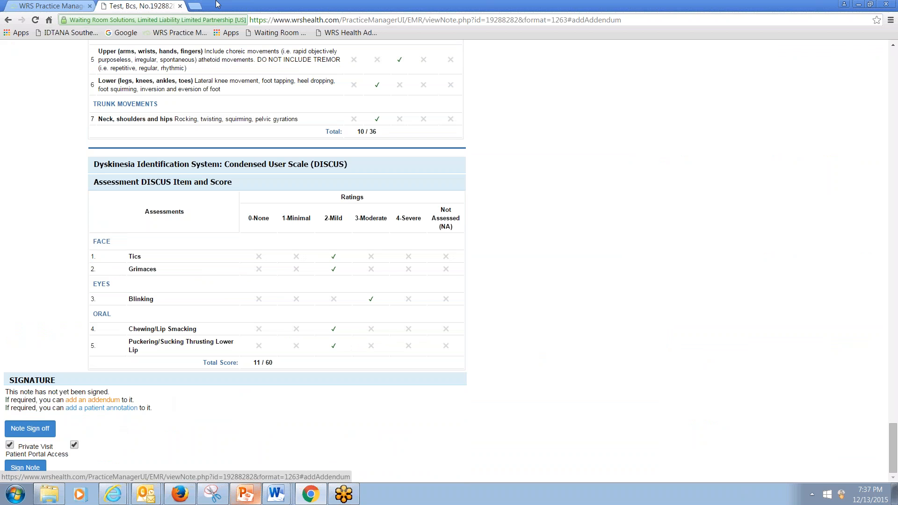
click(180, 6)
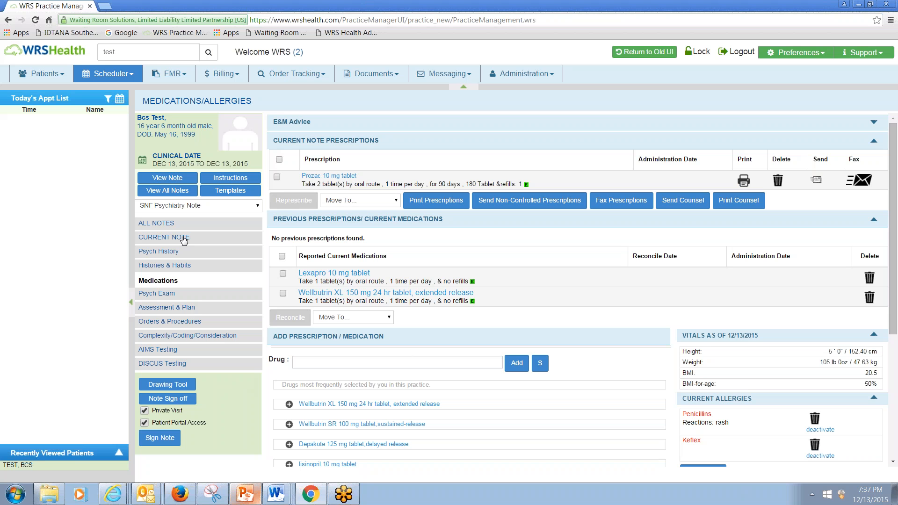
- Reopen the printable psychiatry note and bring up its Fax Note form
click(167, 178)
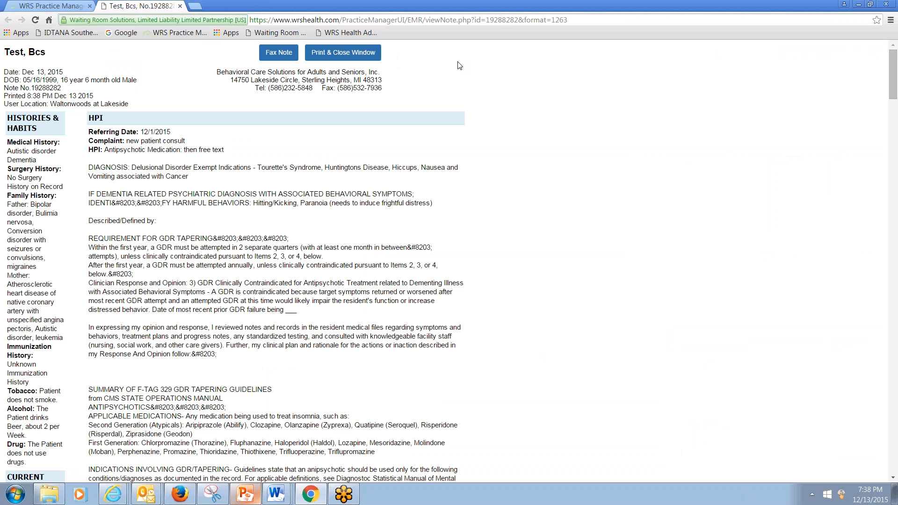
click(277, 56)
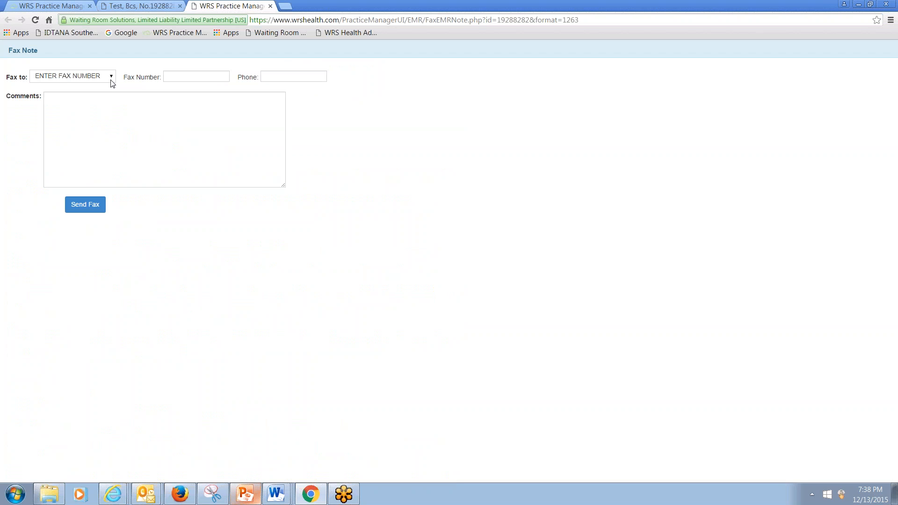
- Check the Fax to recipient options, then close the fax form unsent
click(112, 78)
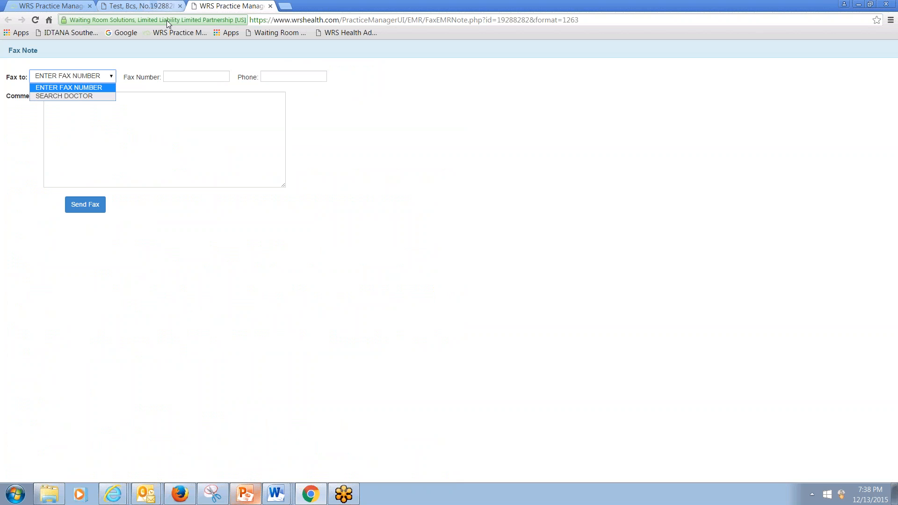
click(271, 6)
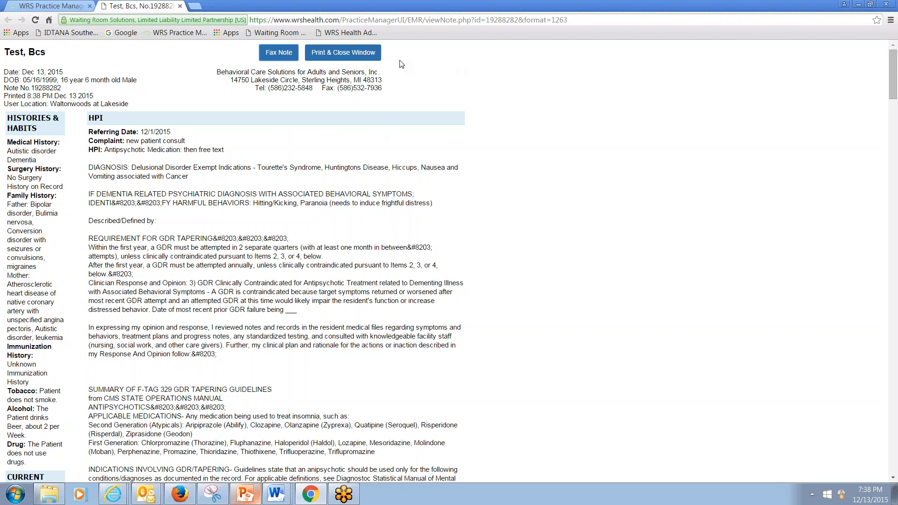
- Close the Test, Bcs printable note and open the patient's quick-menu card
click(180, 7)
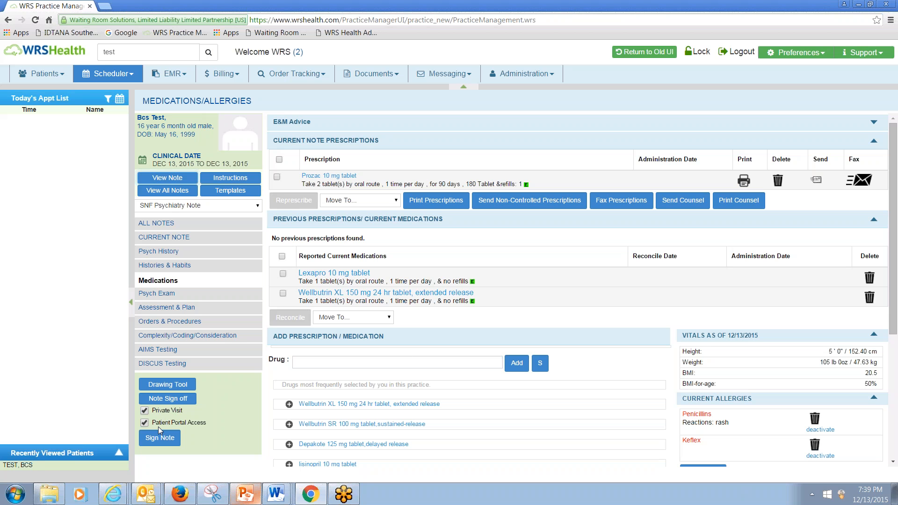
click(105, 468)
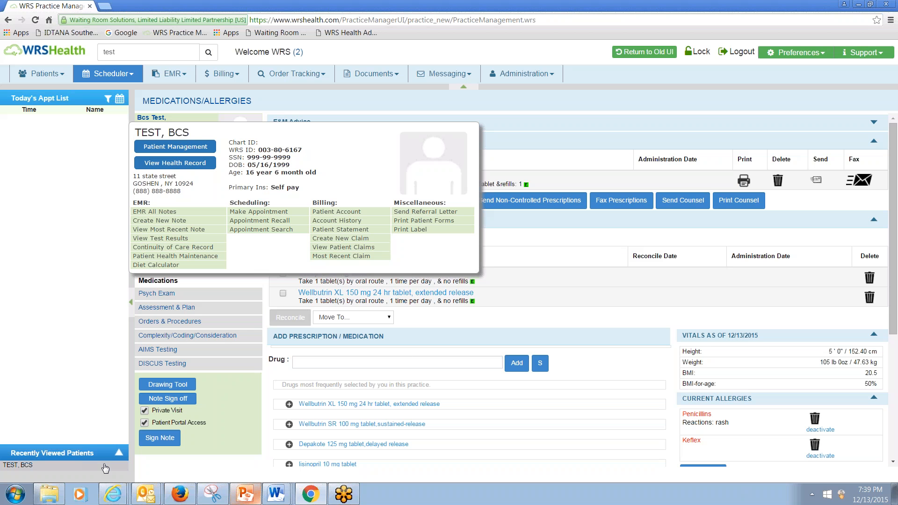
- Start a new appointment recall for the patient with a 6-week interval
click(259, 220)
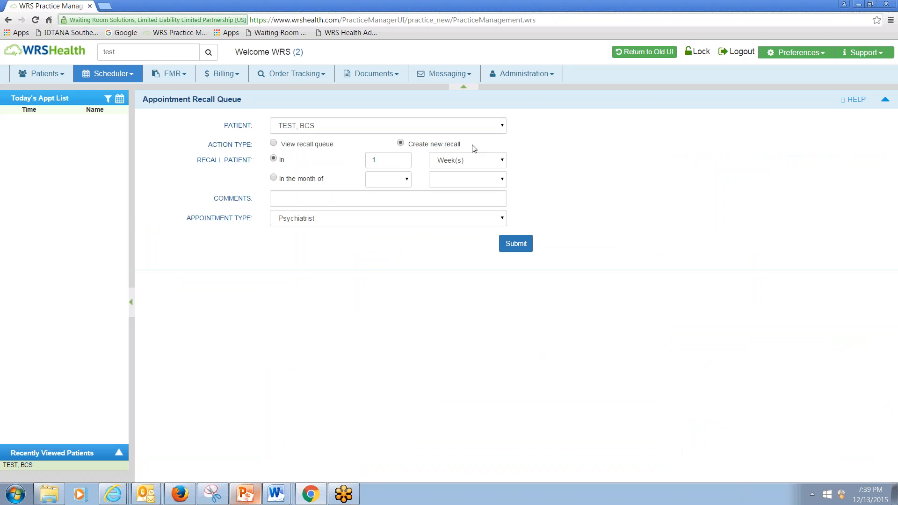
triple_click(436, 146)
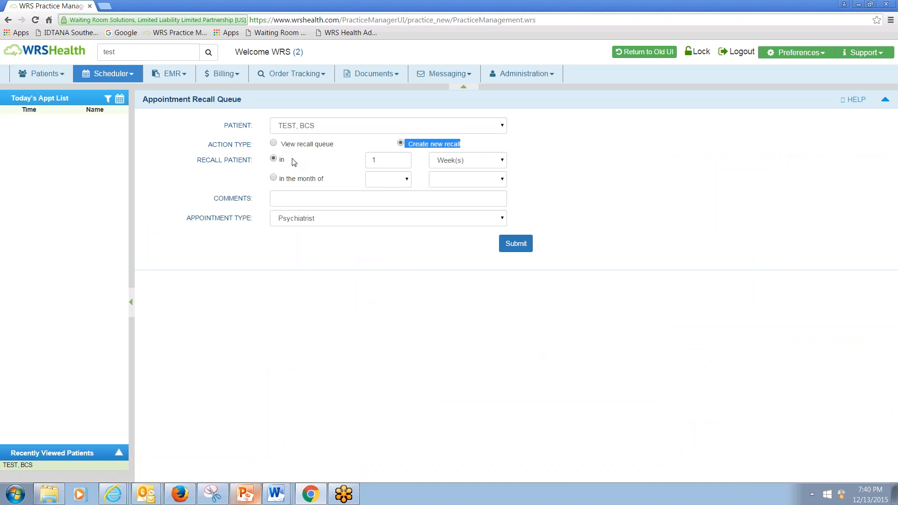
click(393, 160)
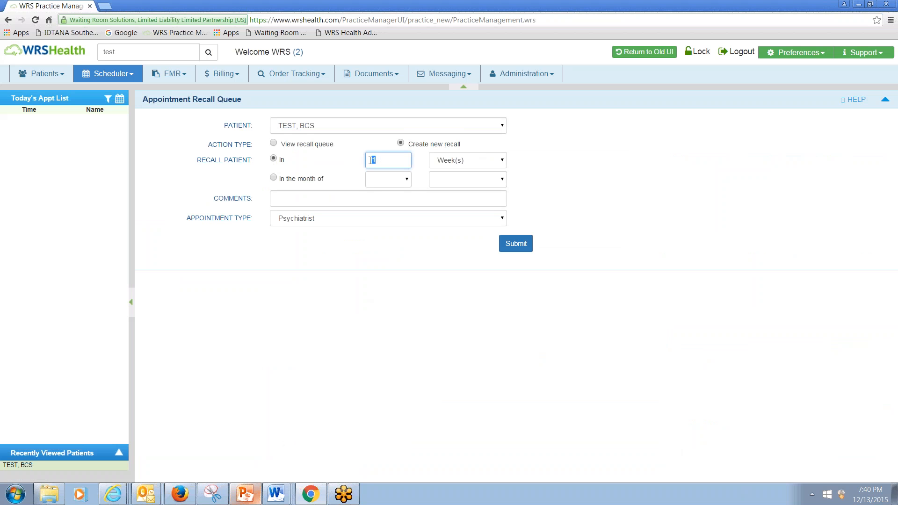
click(495, 162)
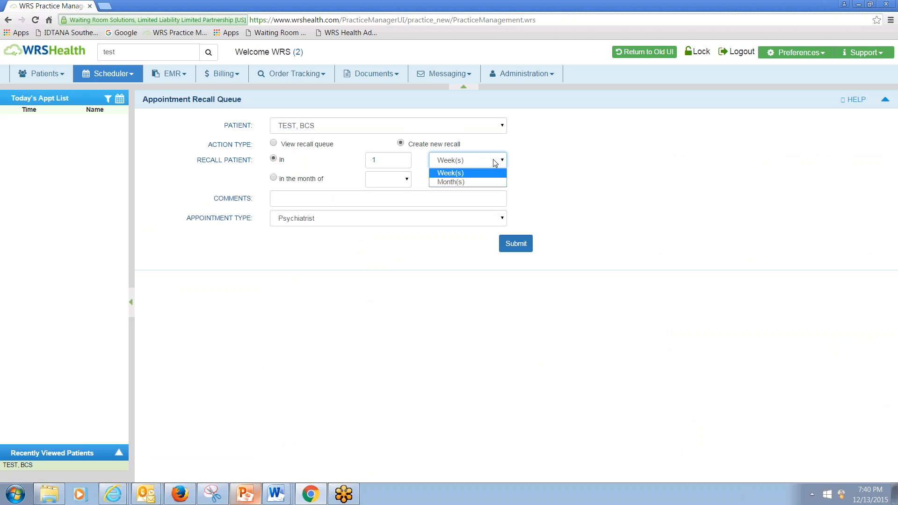
drag(390, 162, 363, 163)
text(6)
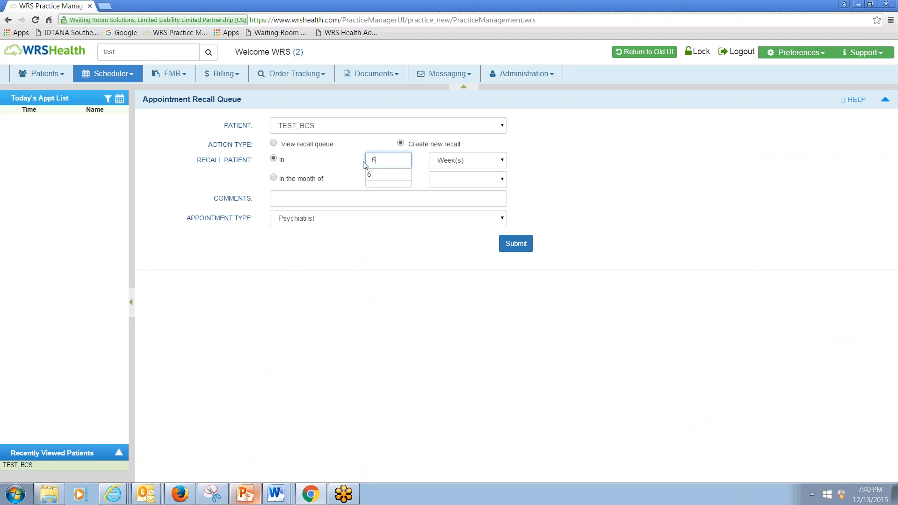
- Comment the recall 'type a note to yourself', submit it, and open the recently viewed patient's card
click(296, 204)
text(type)
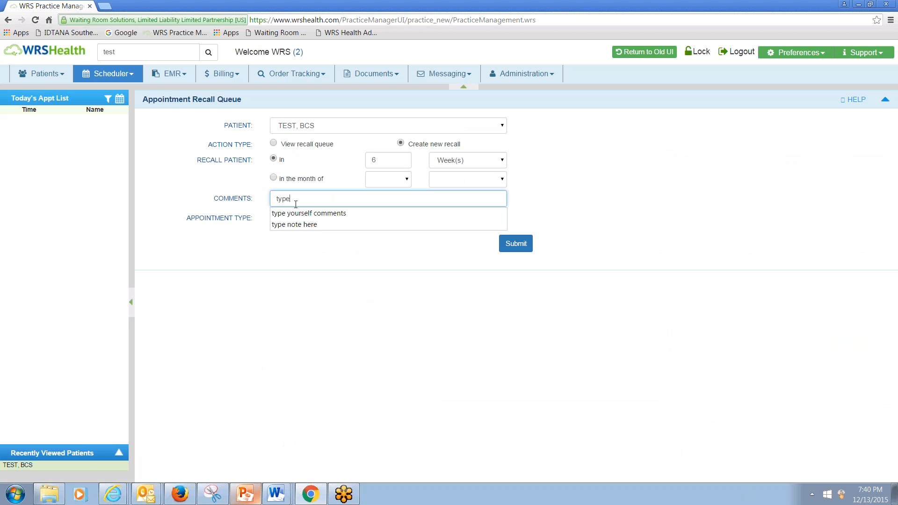
text( a note to )
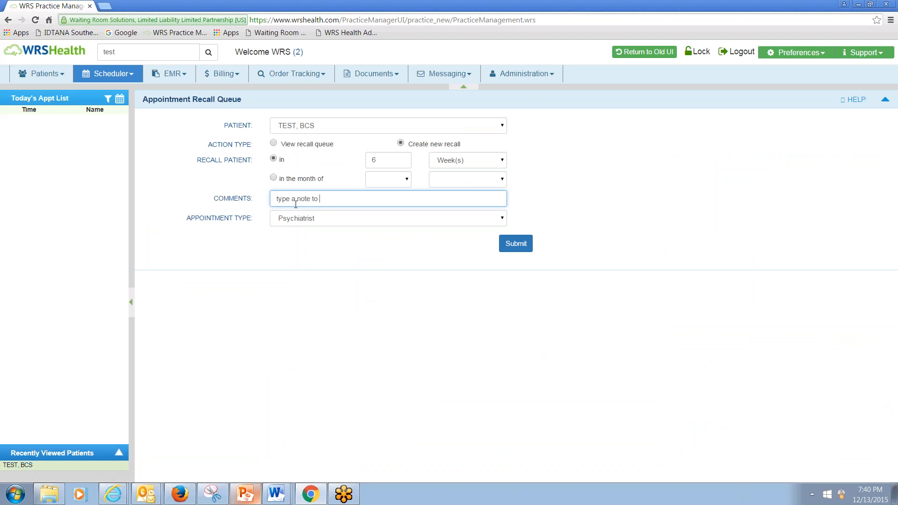
text(yourslef)
key(BackSpace)
key(BackSpace)
key(BackSpace)
text(elf)
click(522, 251)
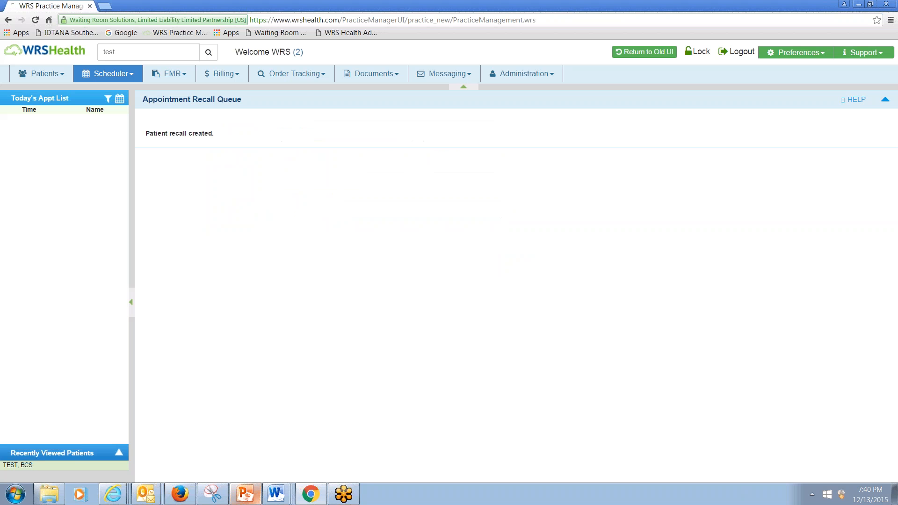
click(99, 466)
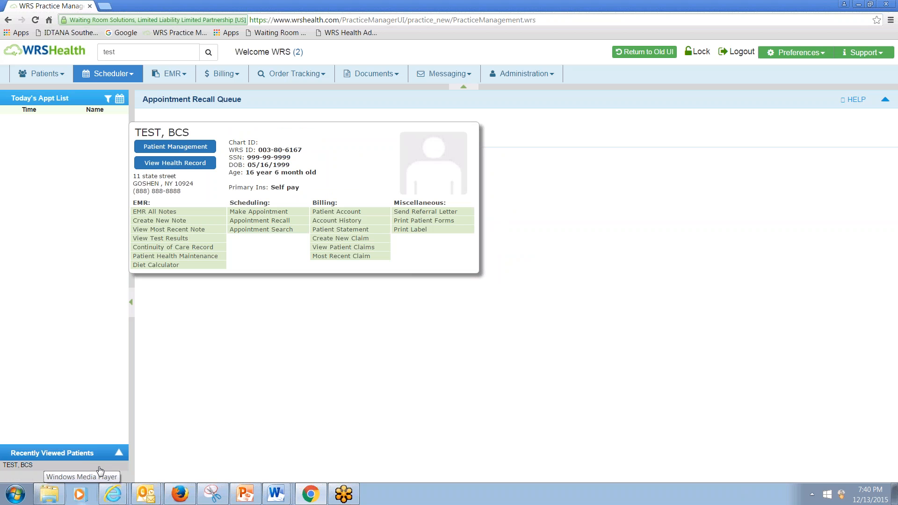
- Submit a Social Worker recall commented 'please evaluate for home care' for the test patient
click(251, 223)
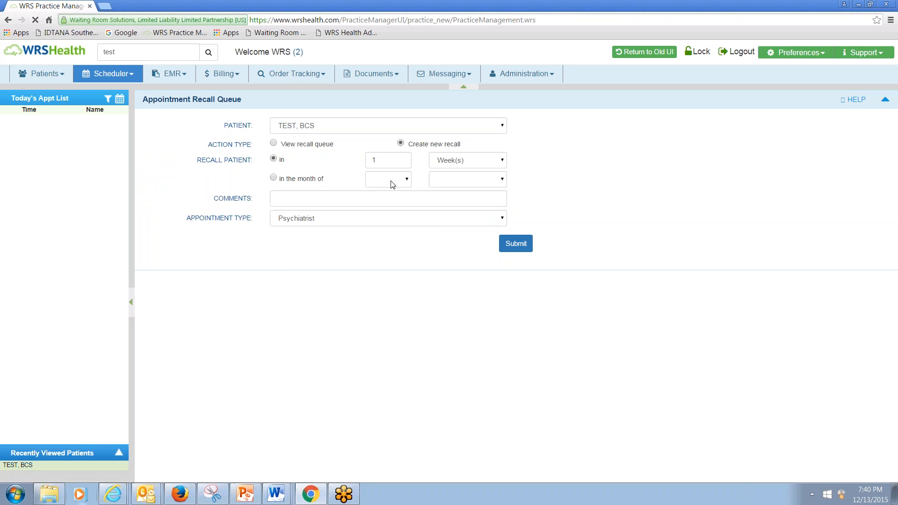
click(342, 196)
text(please evaluate for home)
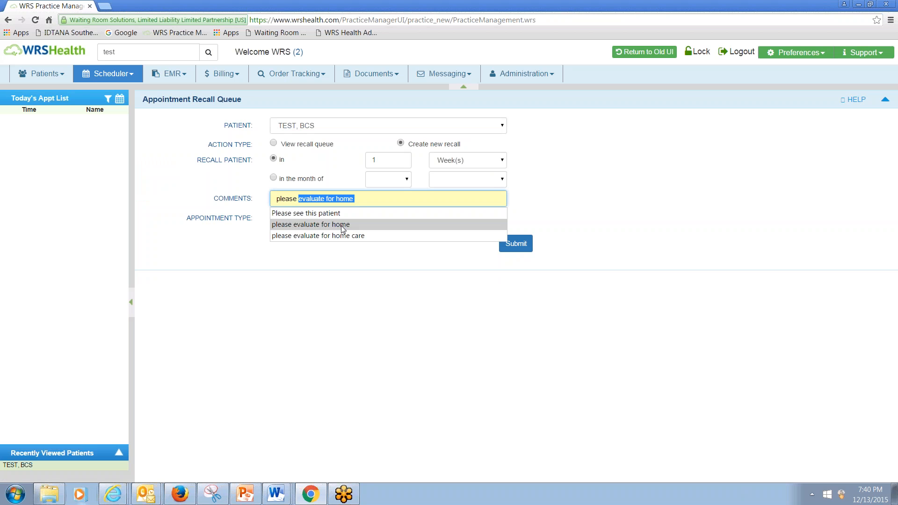
click(344, 235)
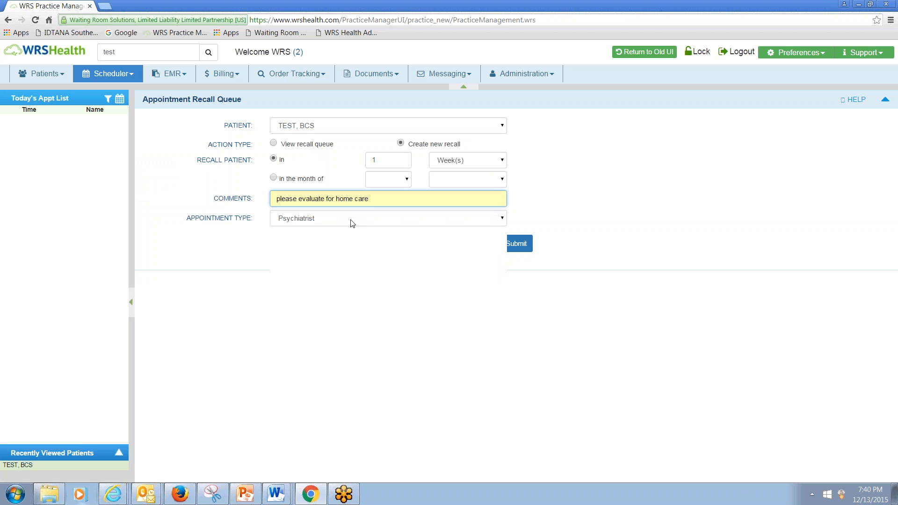
click(352, 221)
click(345, 266)
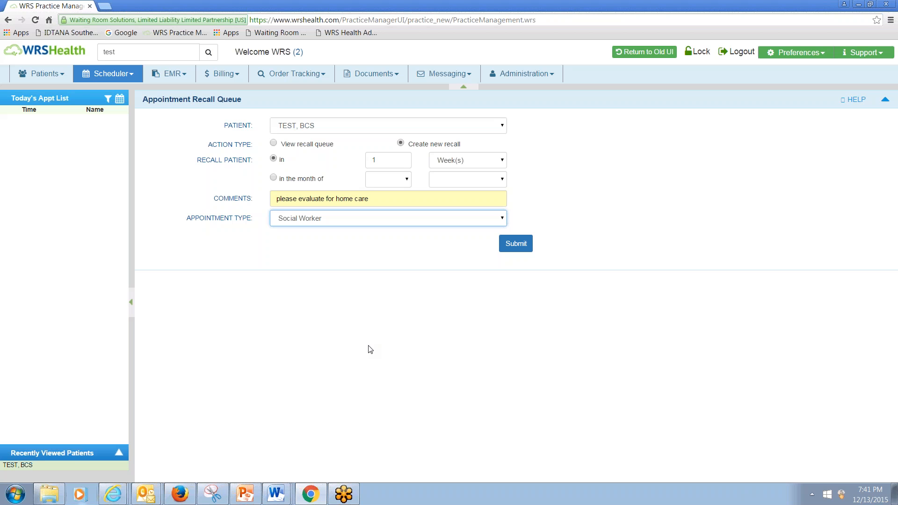
click(518, 246)
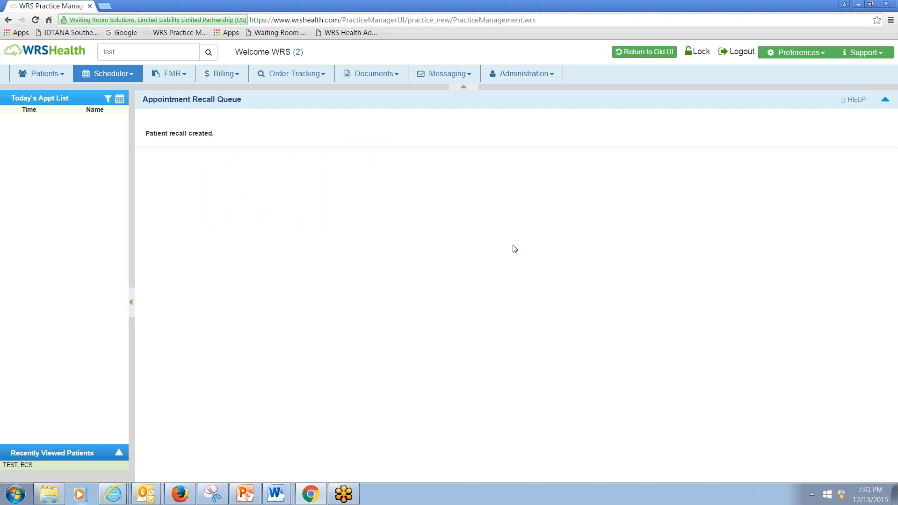
click(175, 76)
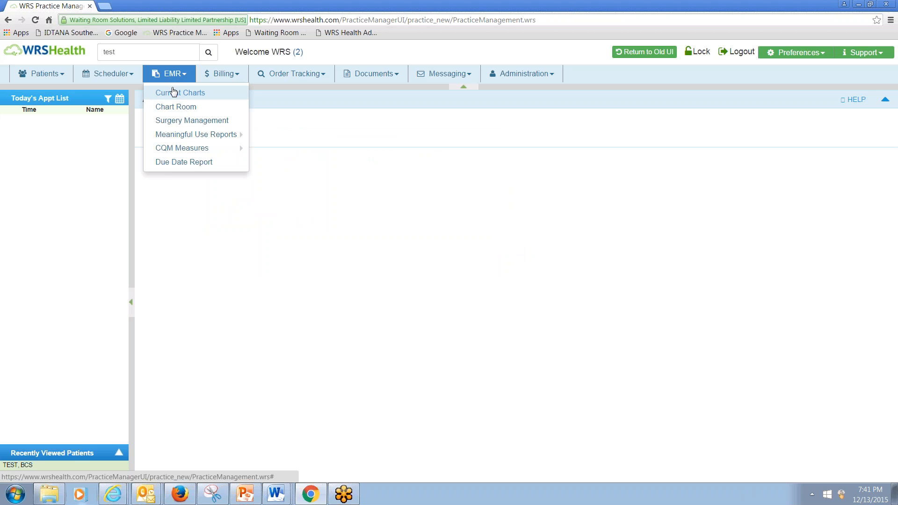
- Retrieve the Current Charts list for the past 30 days
click(173, 91)
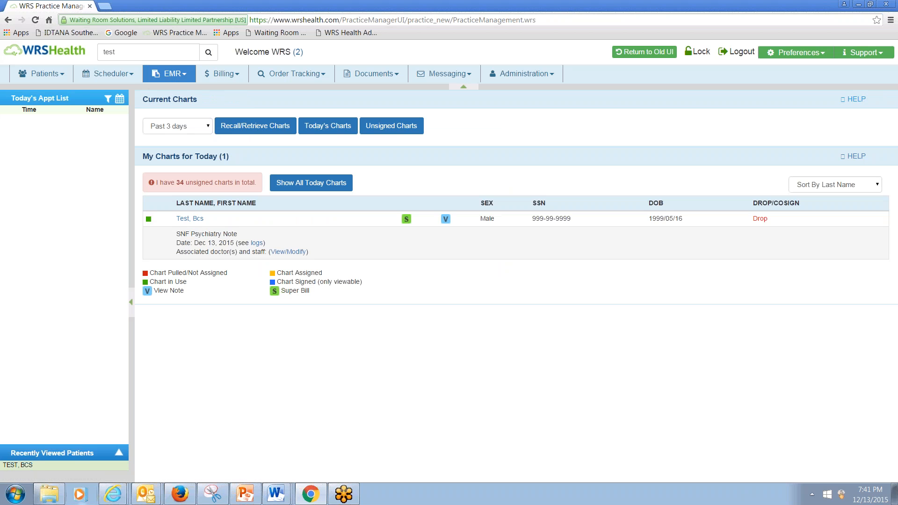
click(209, 129)
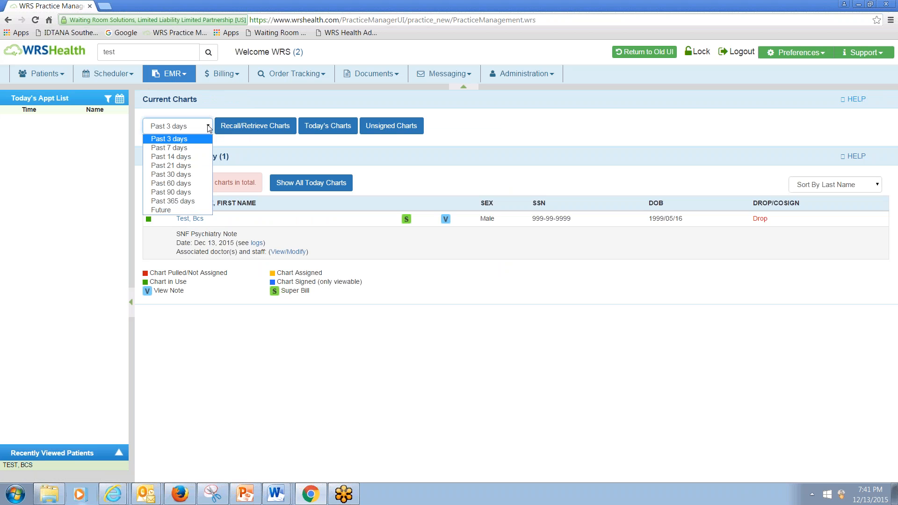
click(195, 174)
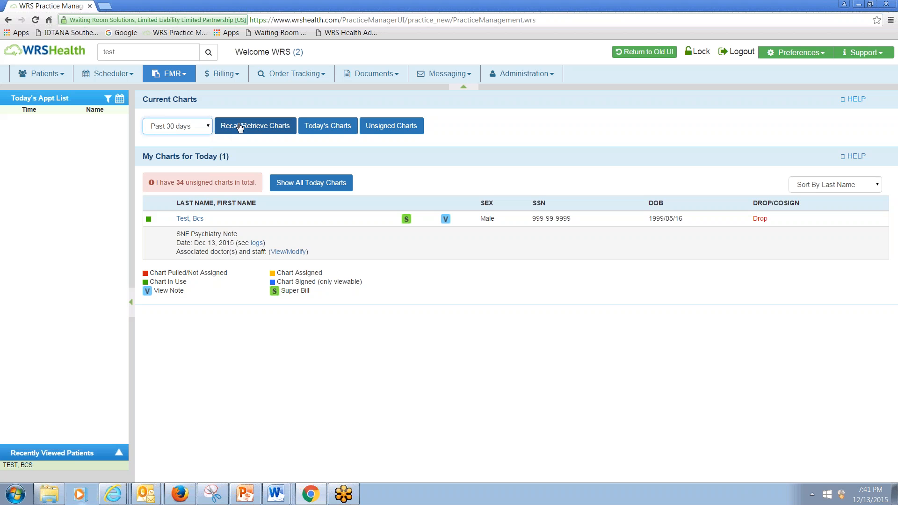
click(239, 126)
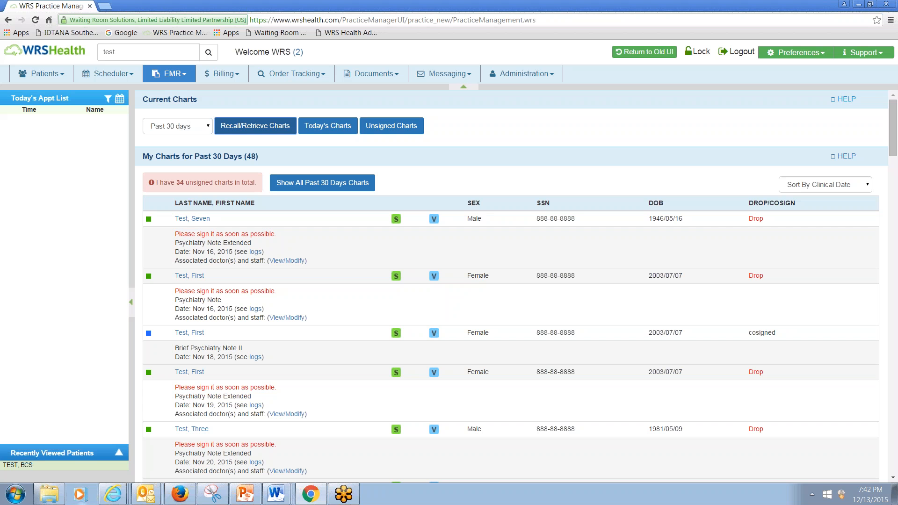
- Reload Current Charts and retrieve the past 7 days, showing 14 charts
click(158, 77)
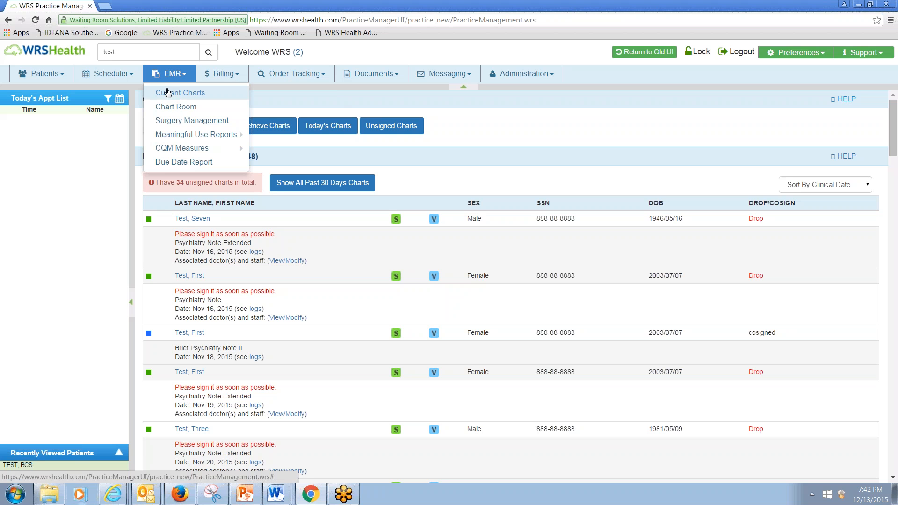
click(167, 93)
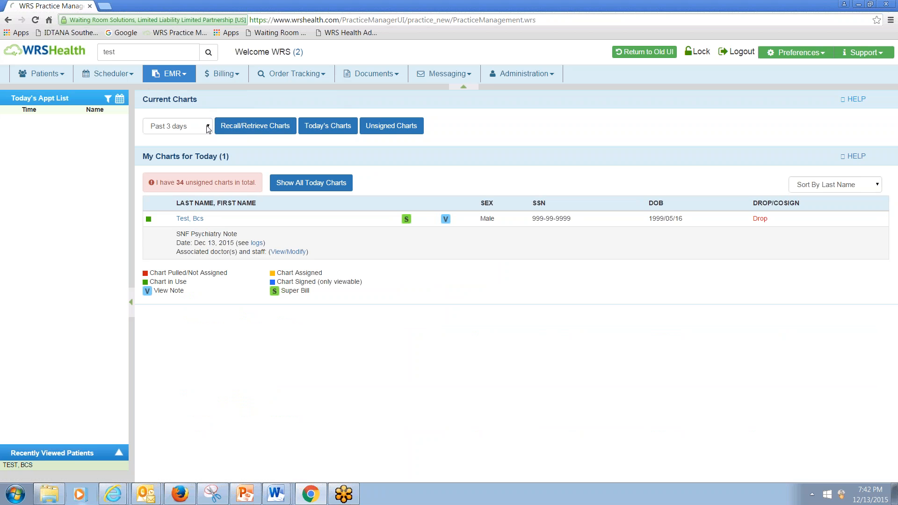
click(207, 127)
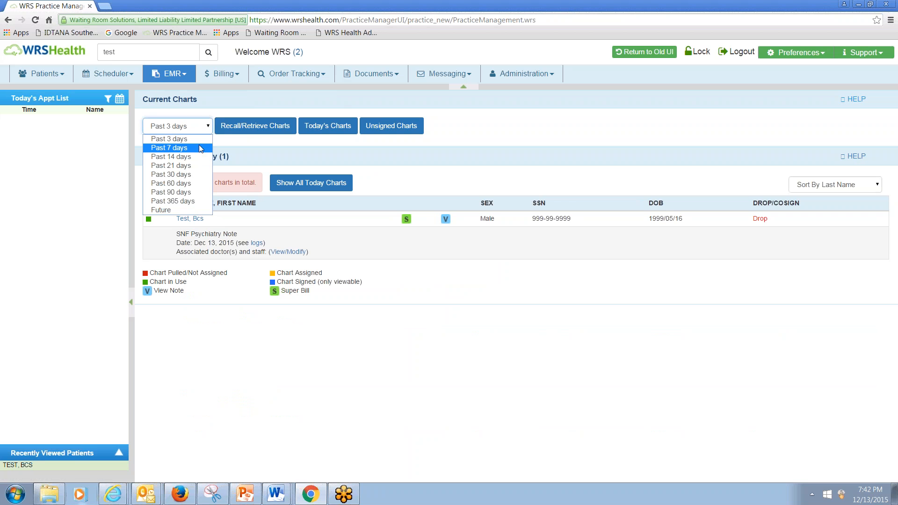
click(199, 147)
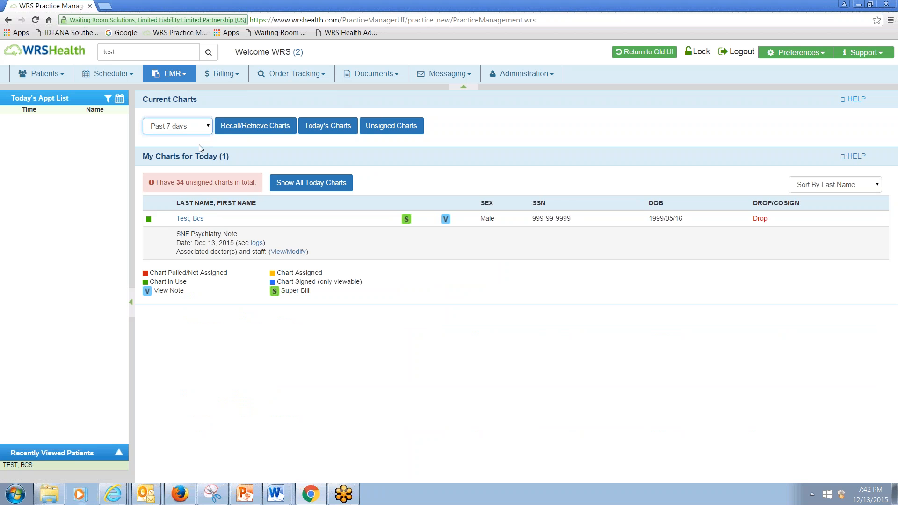
click(253, 128)
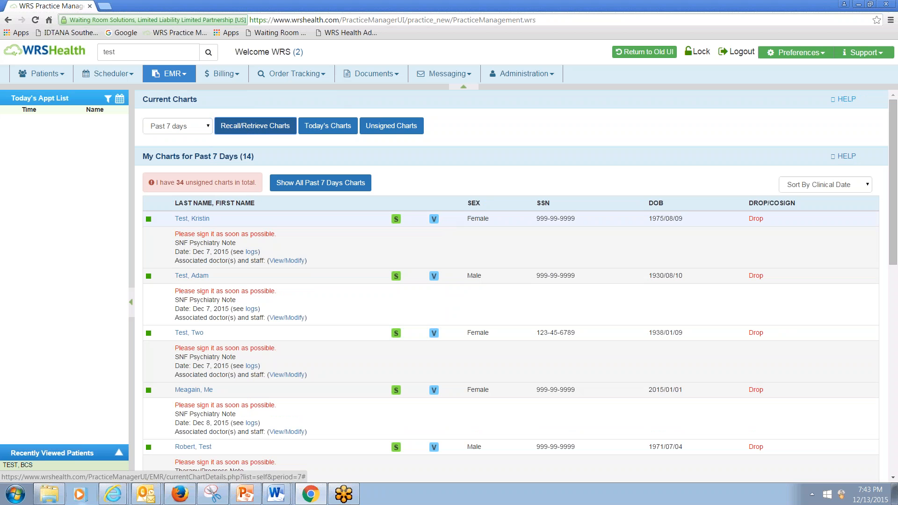
click(434, 219)
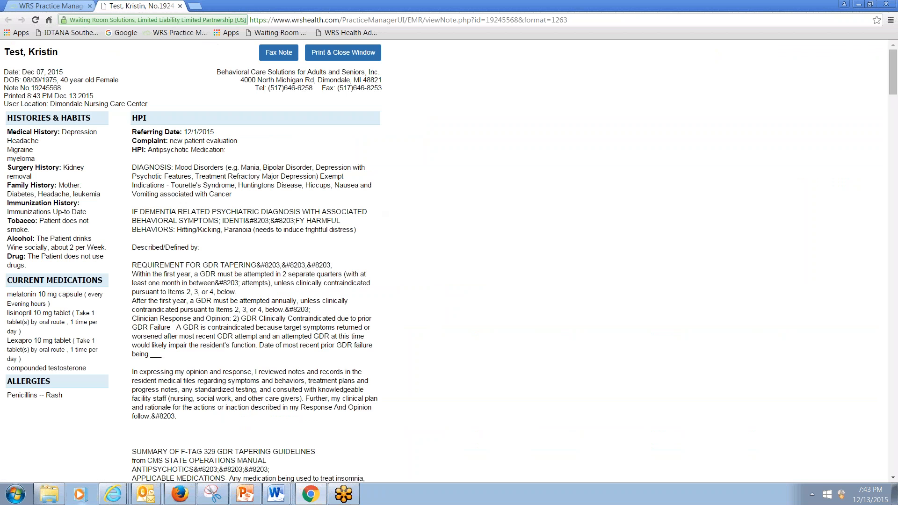
scroll(154, 442, down, 20)
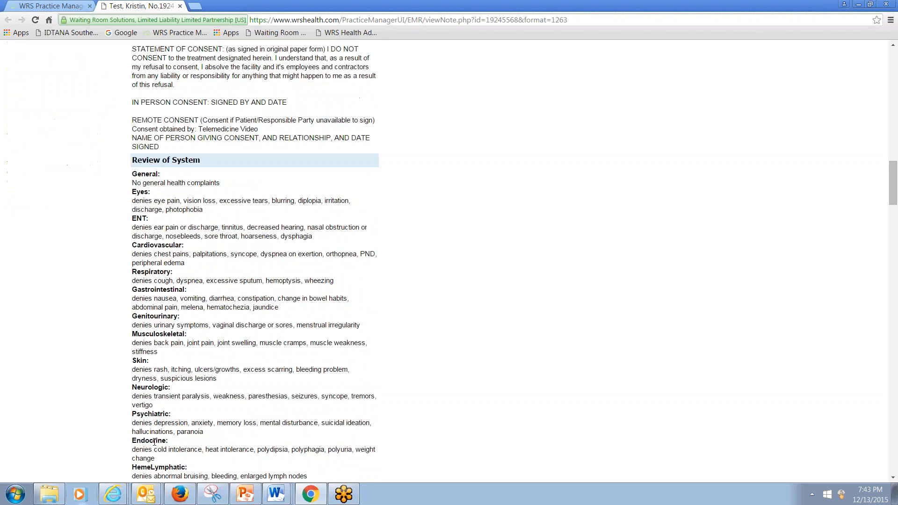
scroll(154, 442, down, 20)
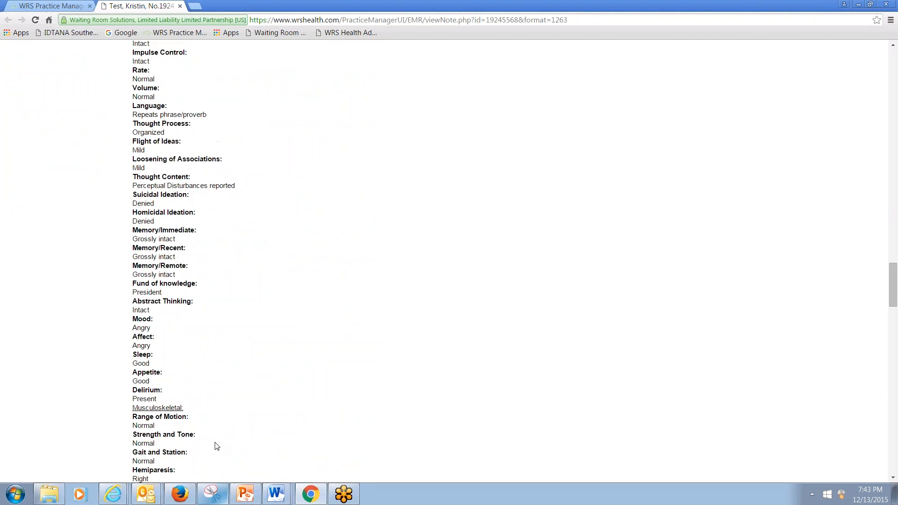
scroll(217, 446, down, 20)
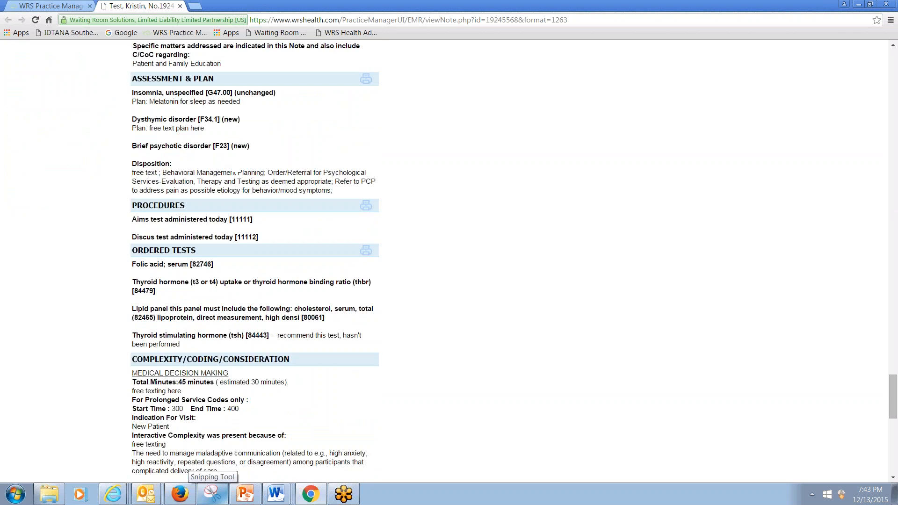
scroll(144, 439, down, 15)
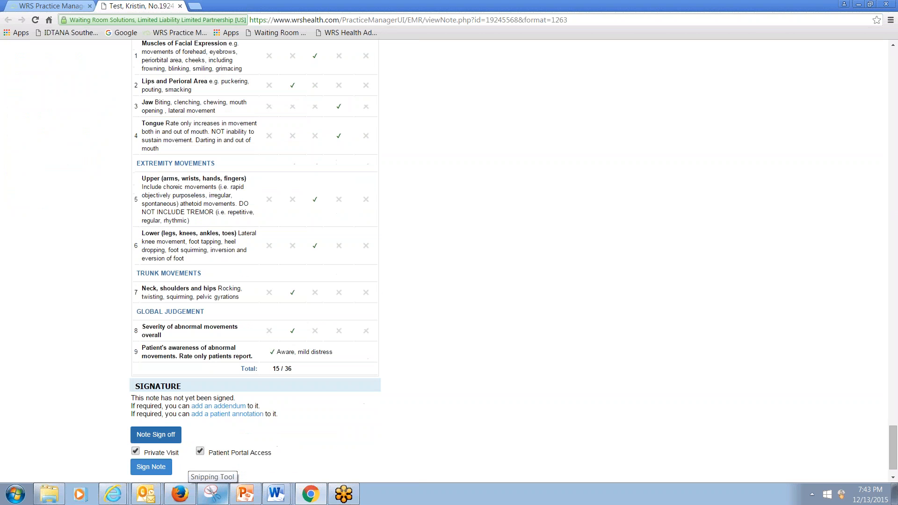
click(180, 6)
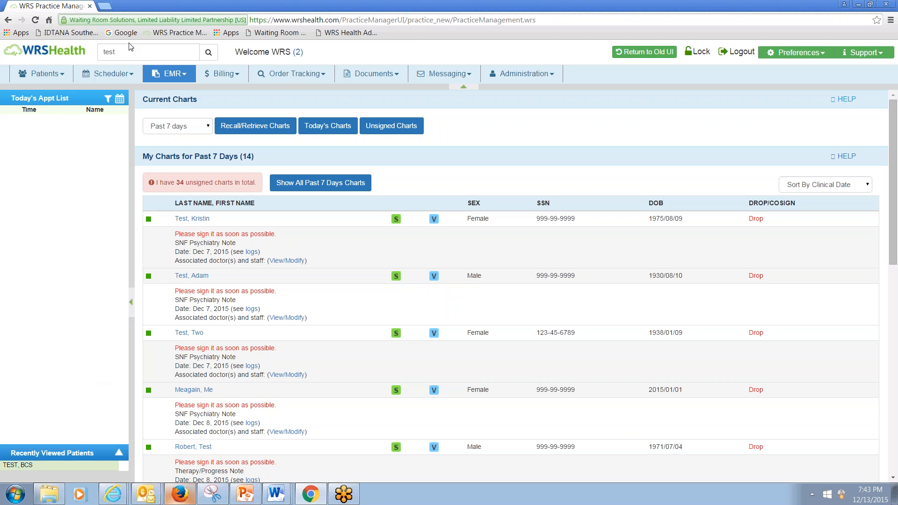
- Run a patient search for 'test' from the top search box
click(134, 55)
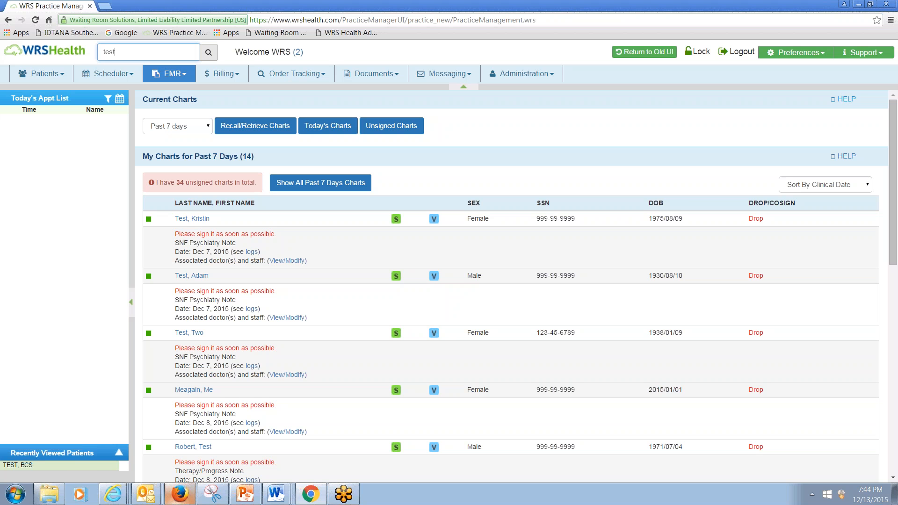
click(208, 55)
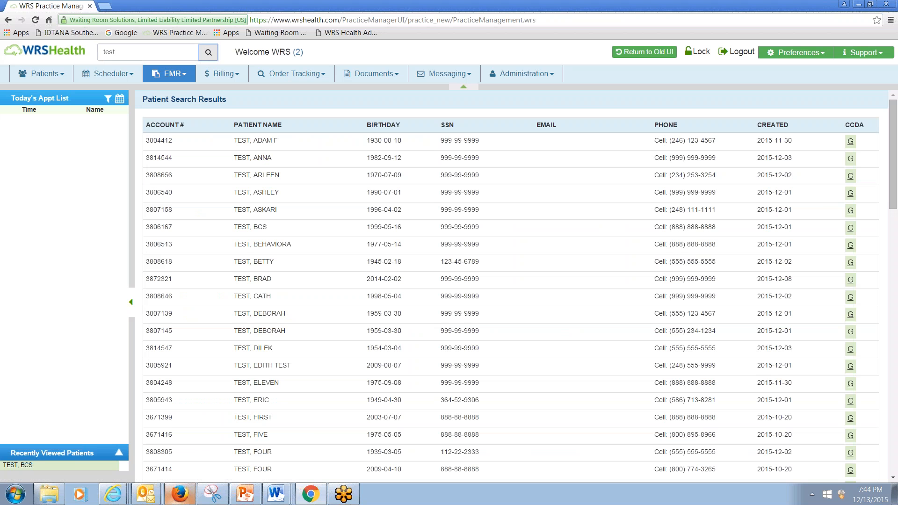
click(60, 78)
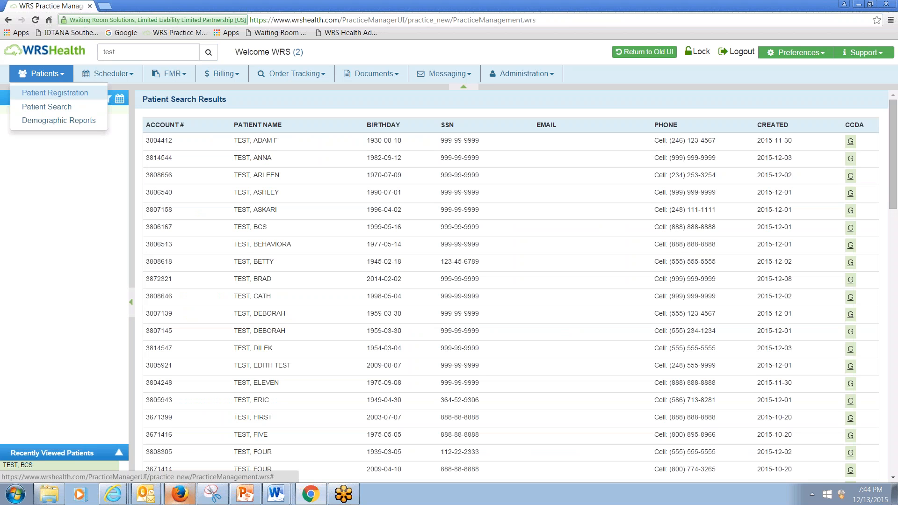
- Start a Patient Registration form and set Privacy Policy and Assignment of Benefits to 'Signature on File'
click(51, 92)
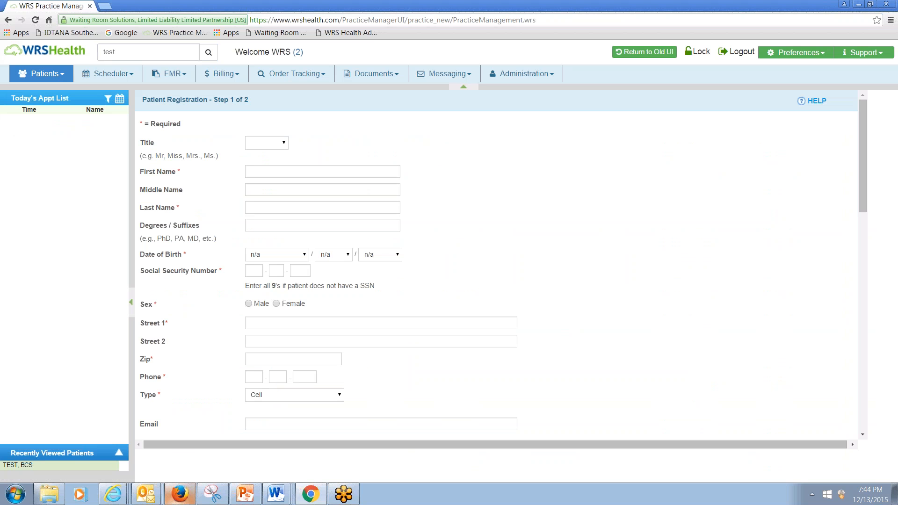
scroll(216, 328, down, 15)
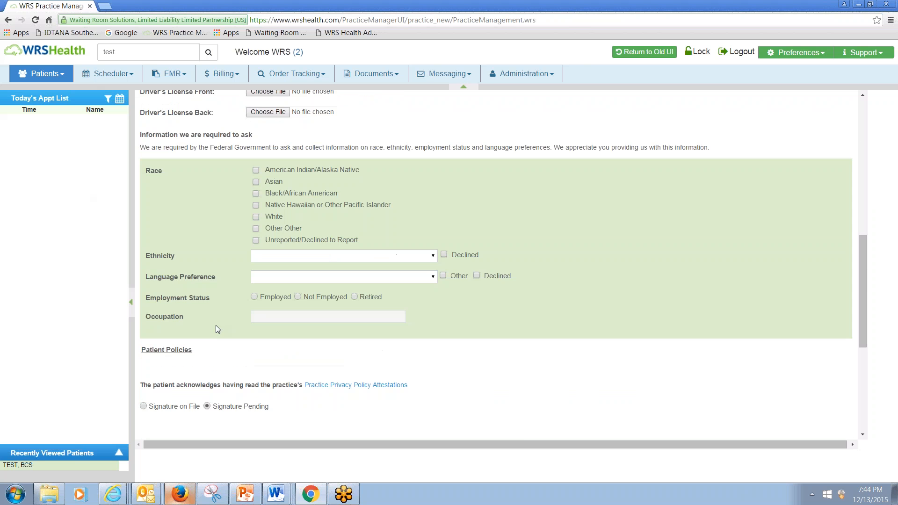
scroll(216, 329, down, 1)
click(143, 173)
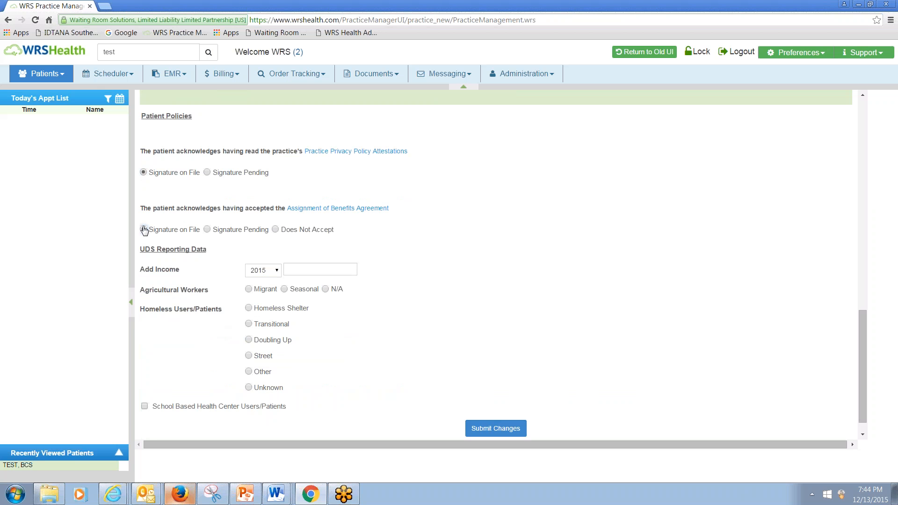
click(143, 230)
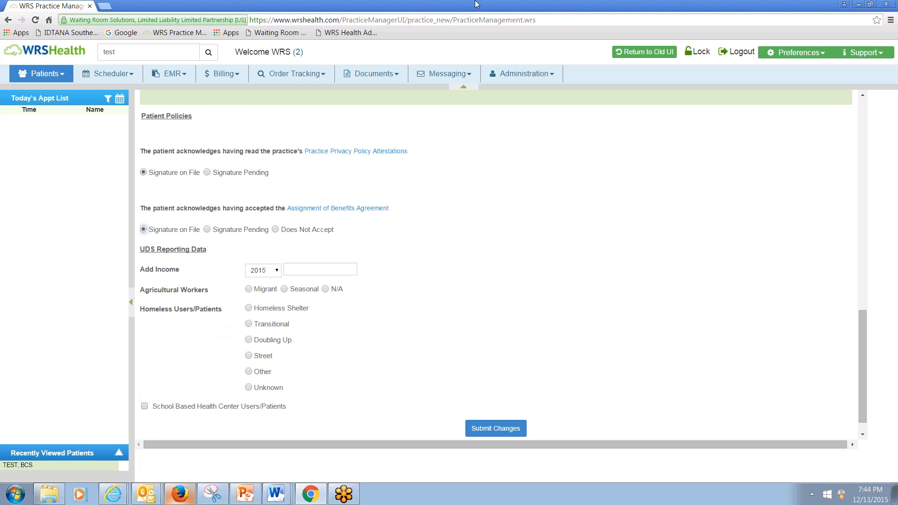